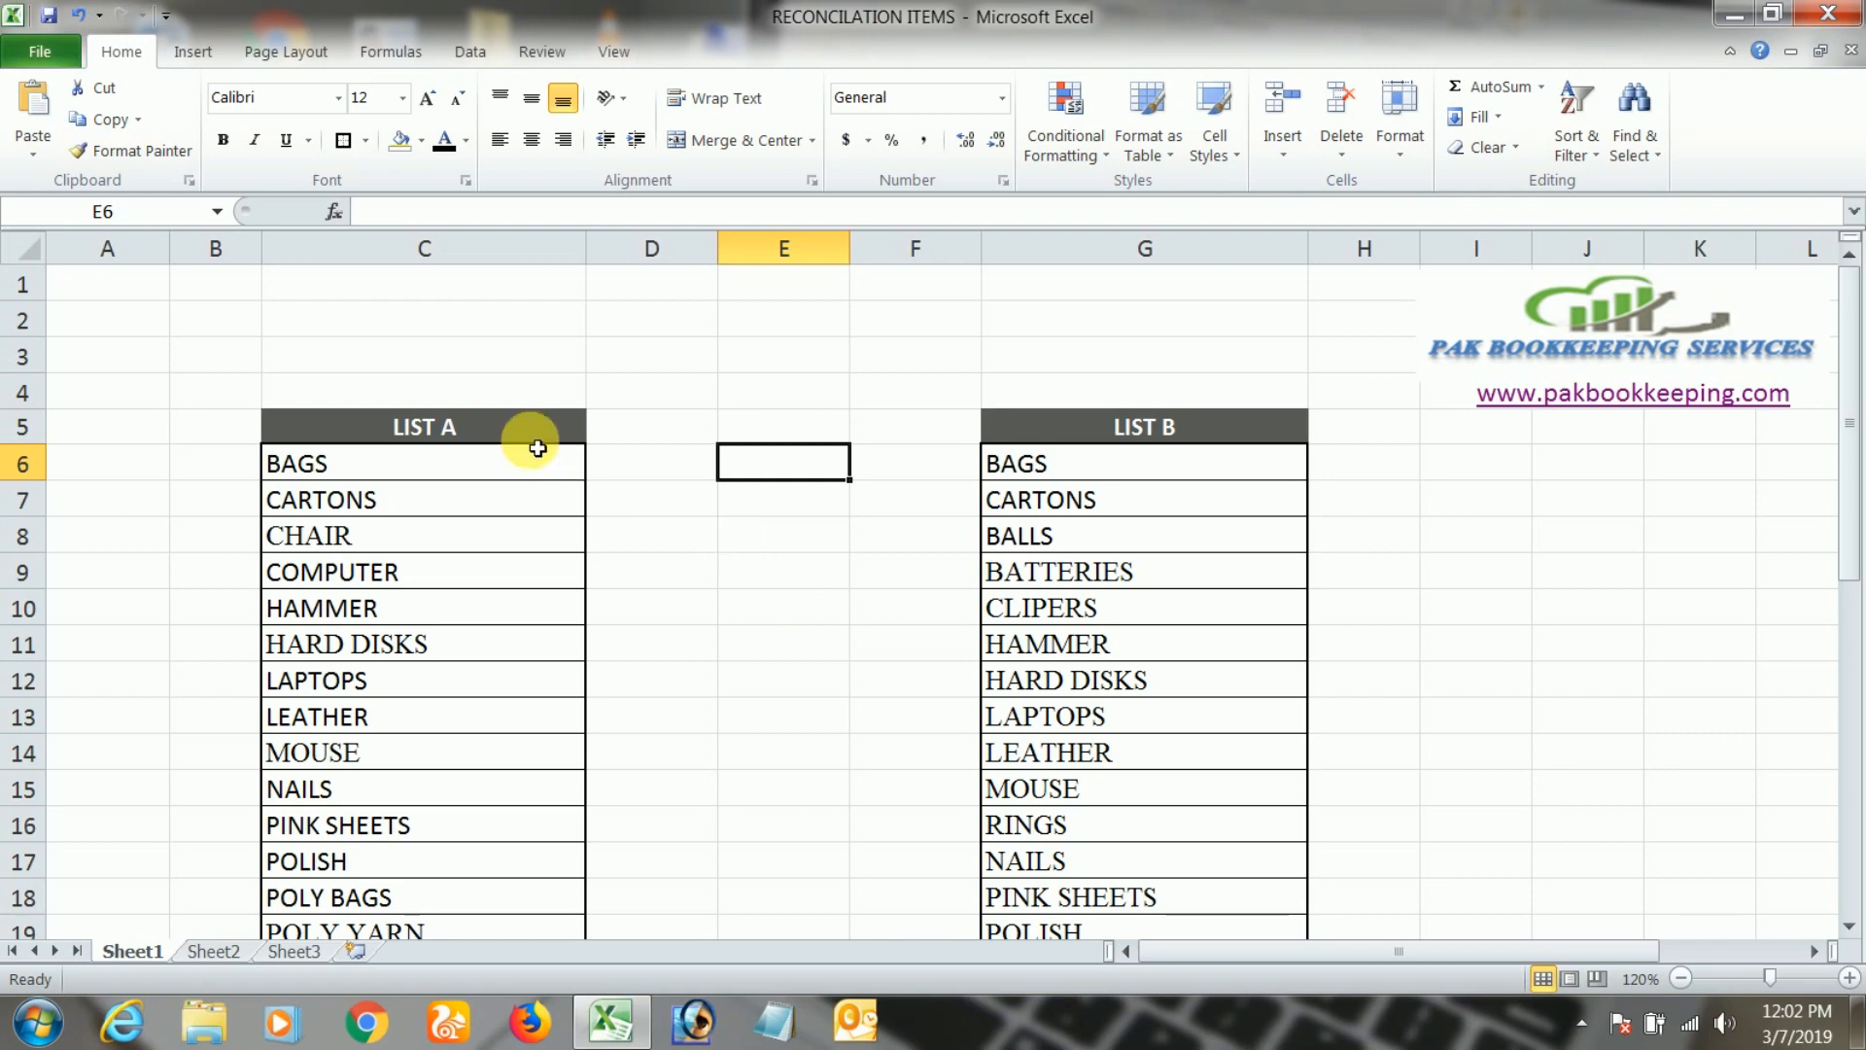
# Examine the full extent of LIST A in column C and LIST B in column G
pyautogui.click(442, 248)
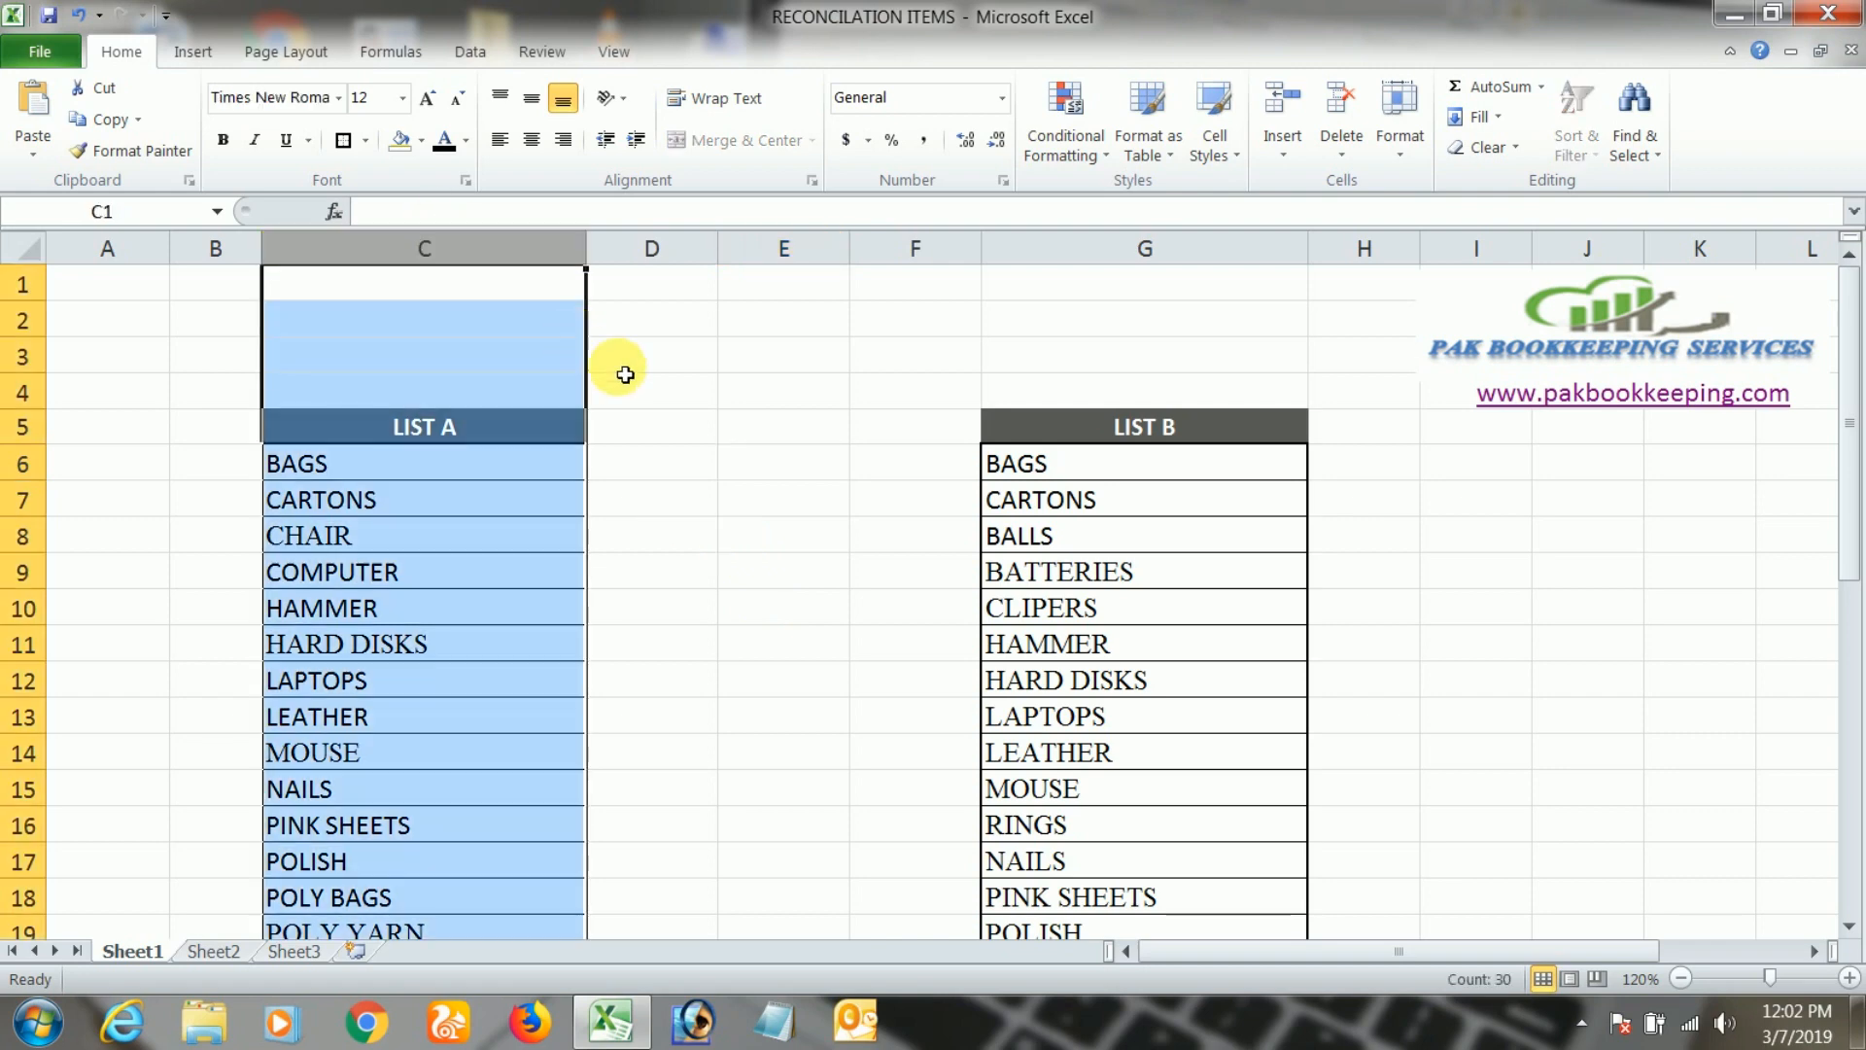
pyautogui.click(777, 460)
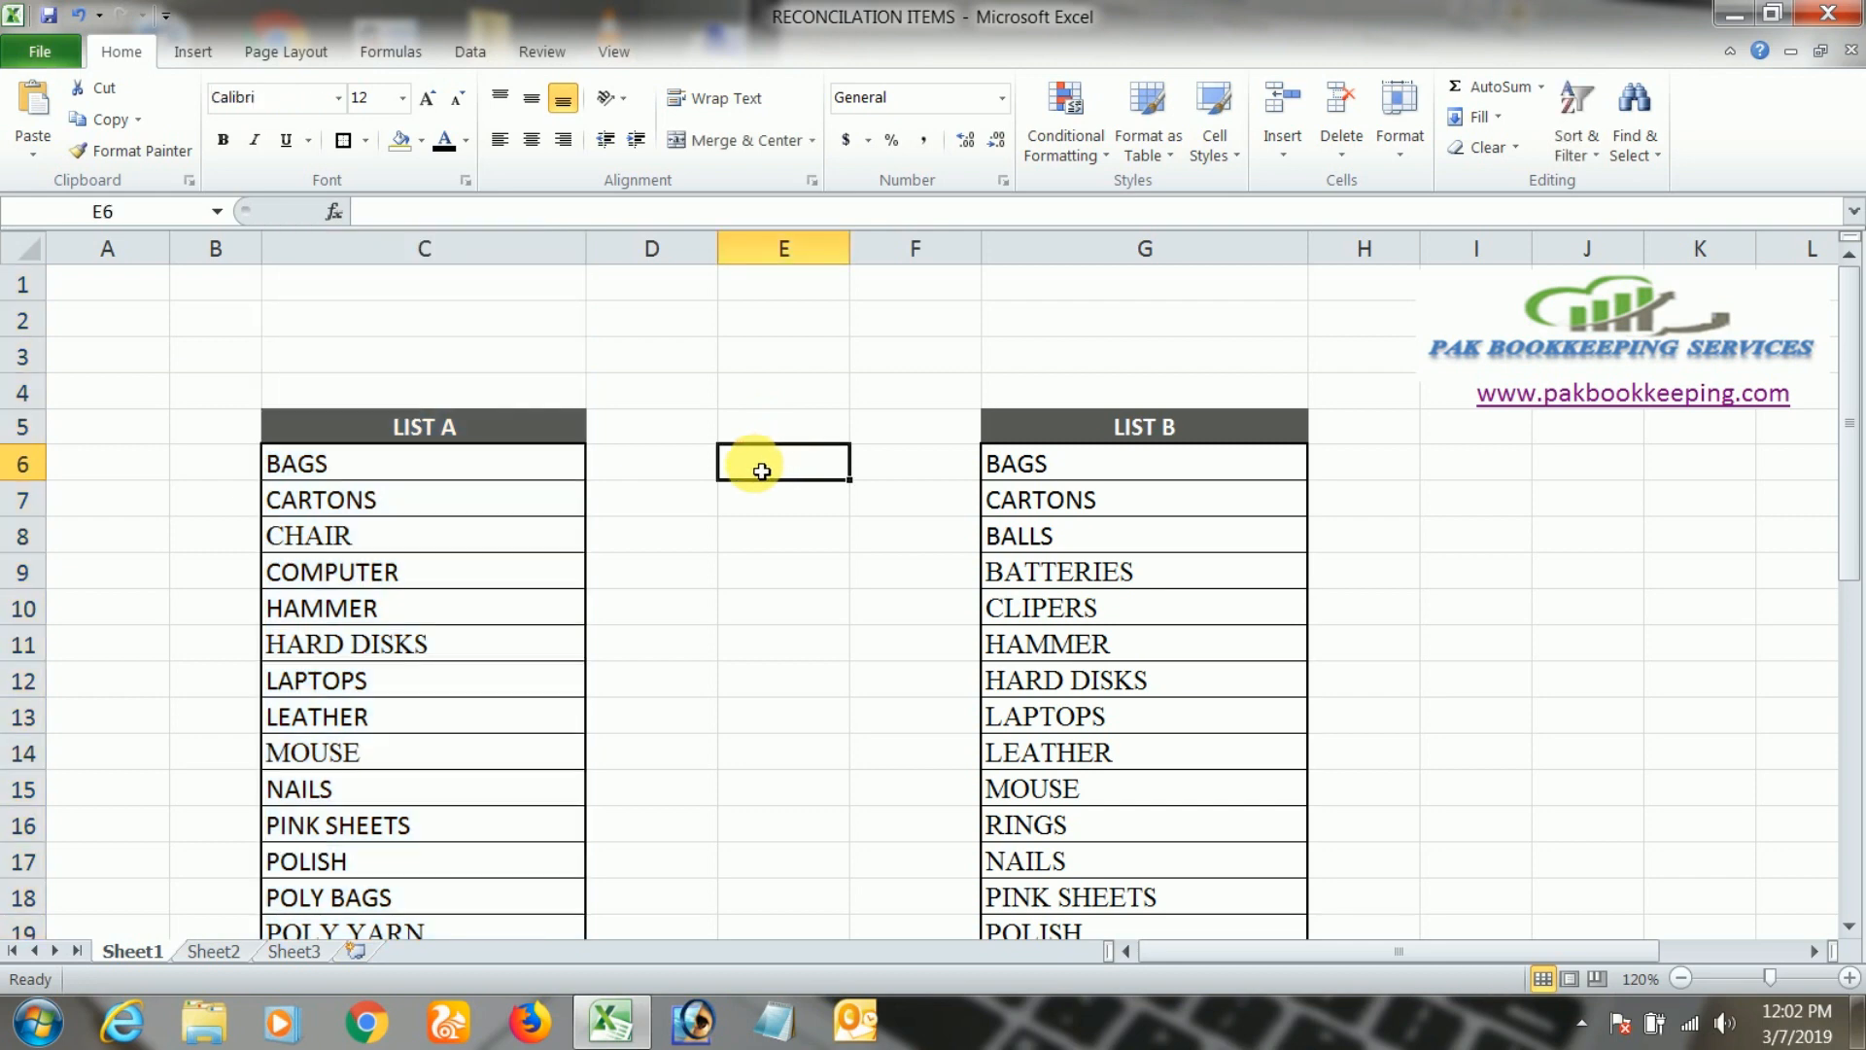
pyautogui.click(490, 255)
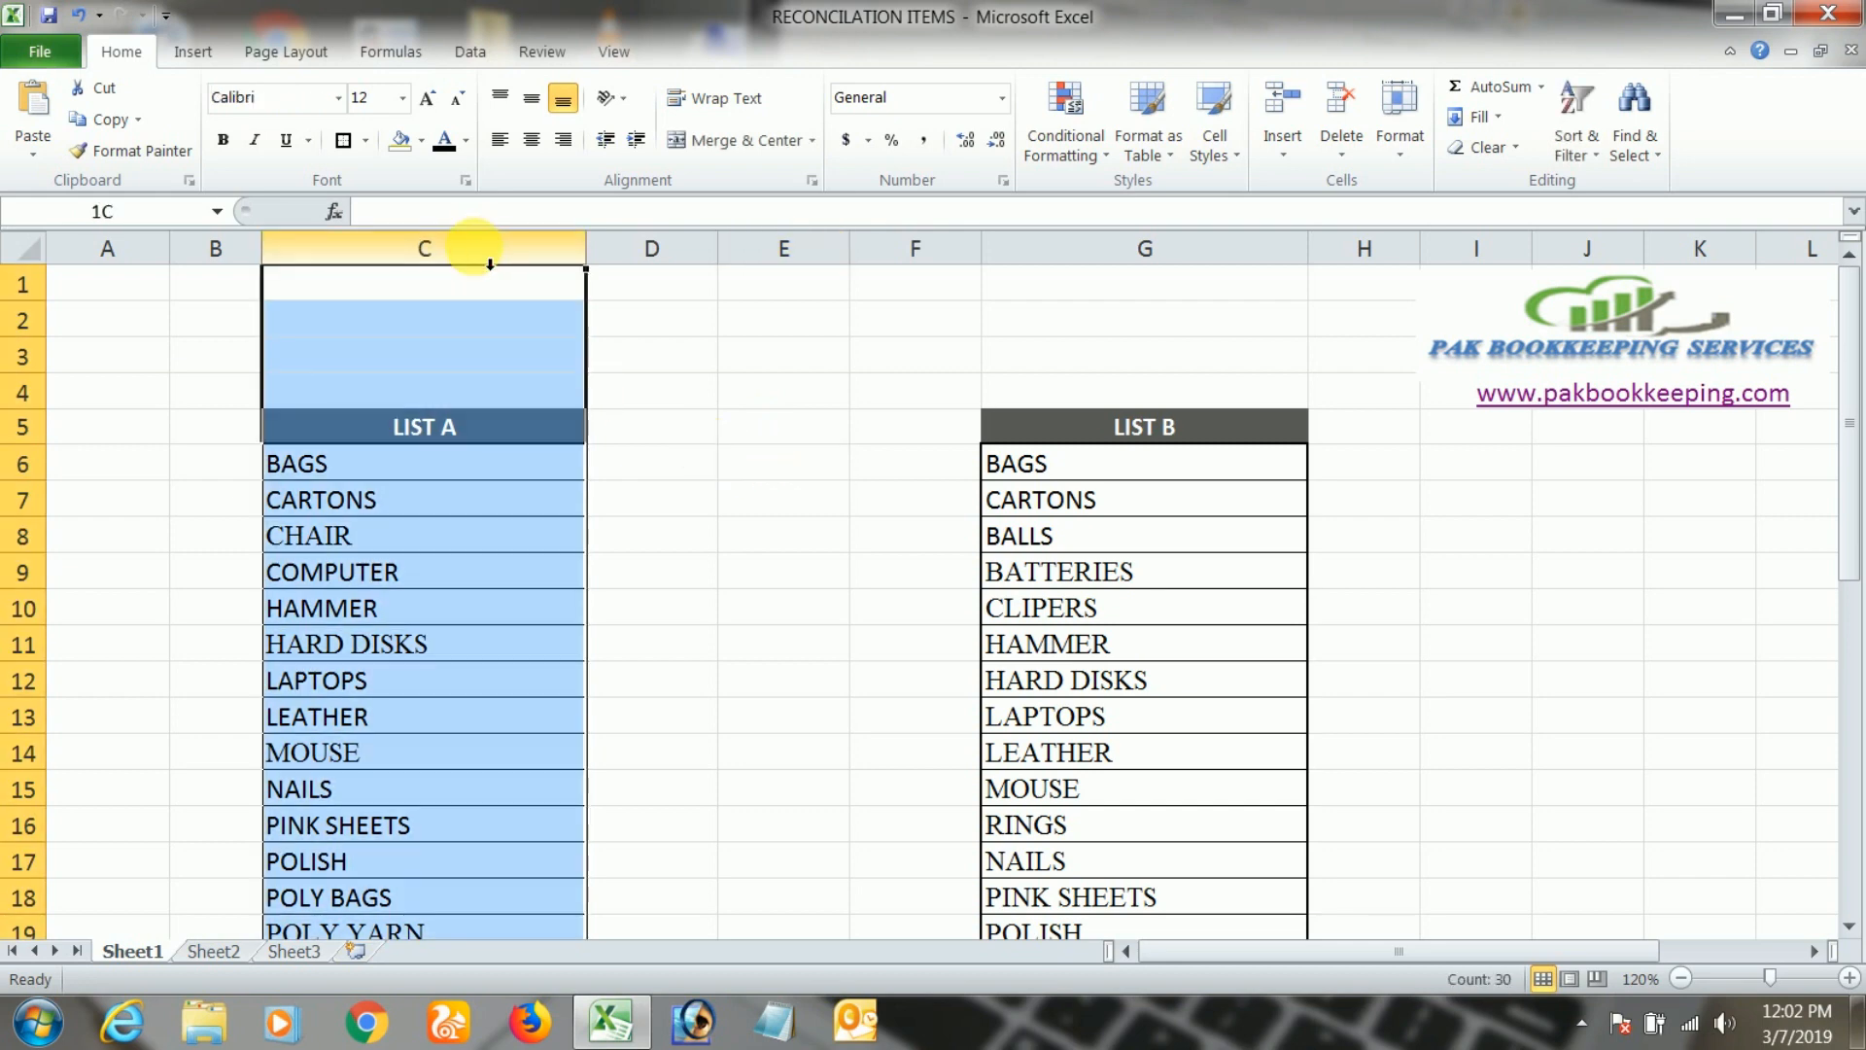
pyautogui.click(1184, 268)
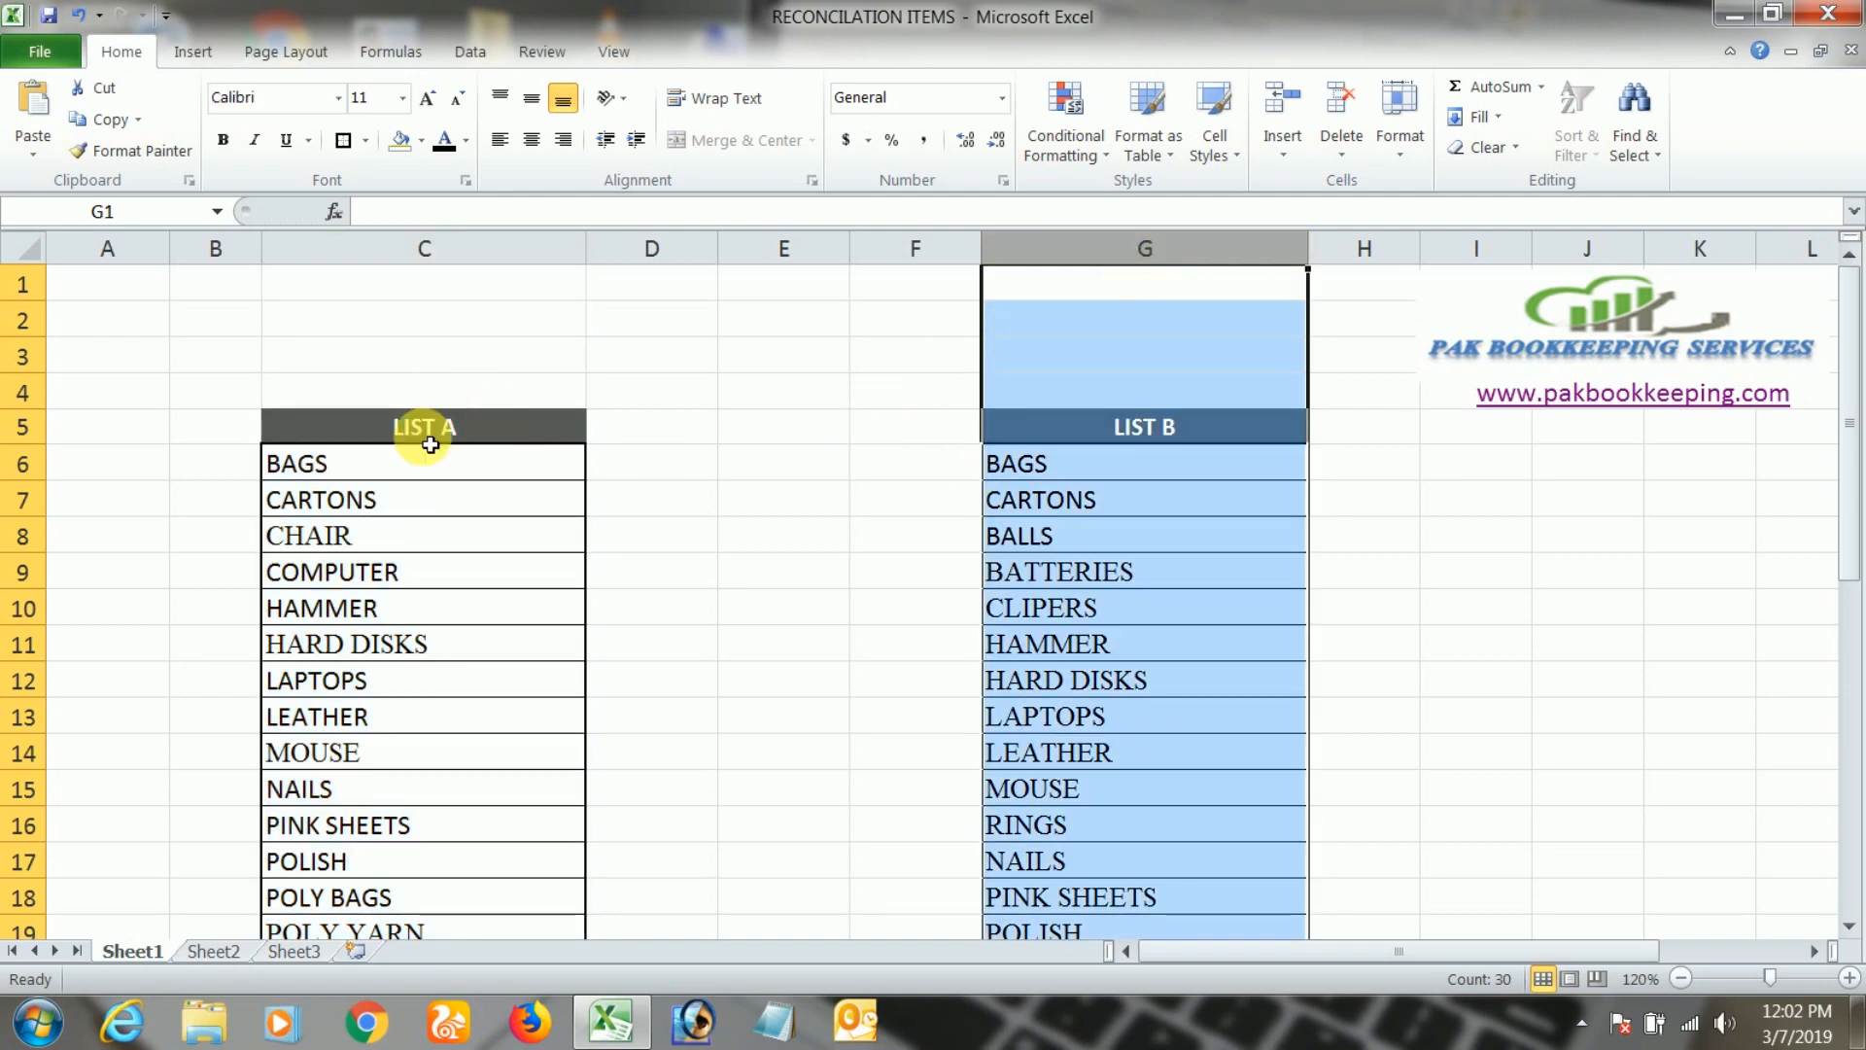
pyautogui.moveTo(429, 444); pyautogui.dragTo(375, 824)
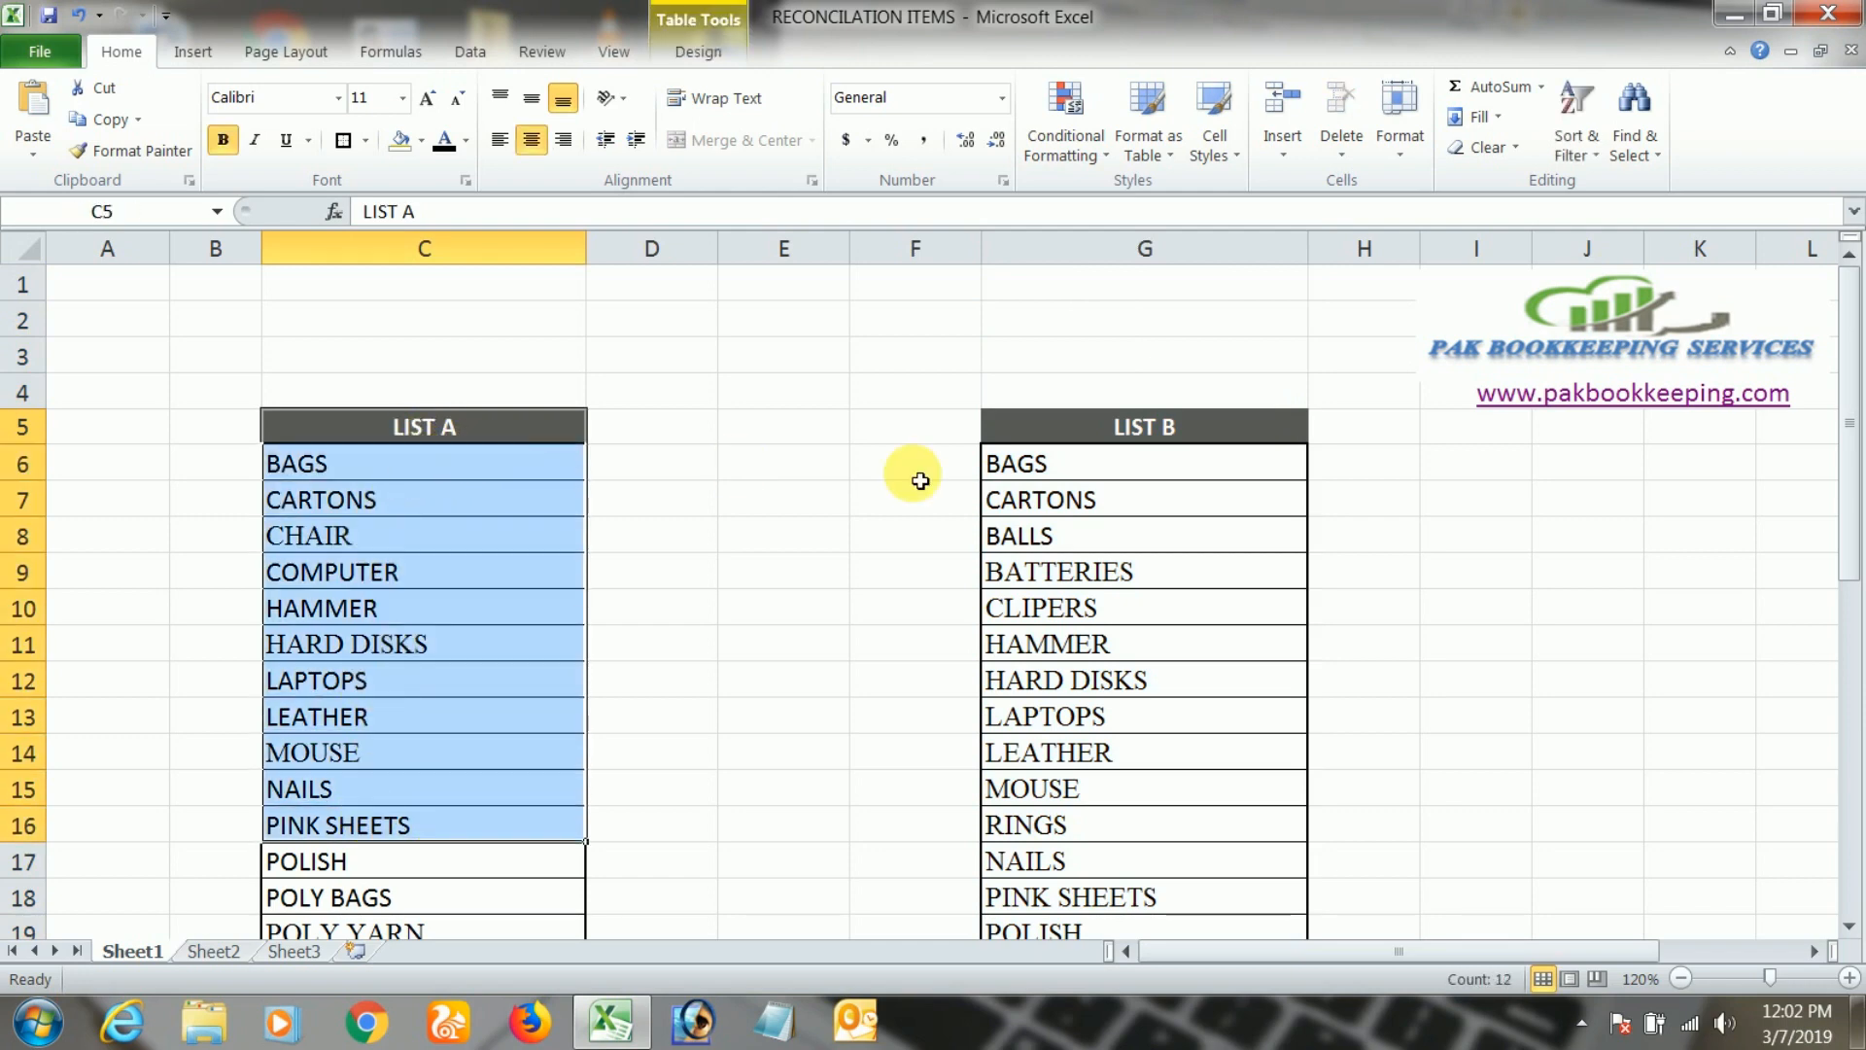
pyautogui.click(437, 425)
pyautogui.hotkey('ctrl', 'shift', 'Down')
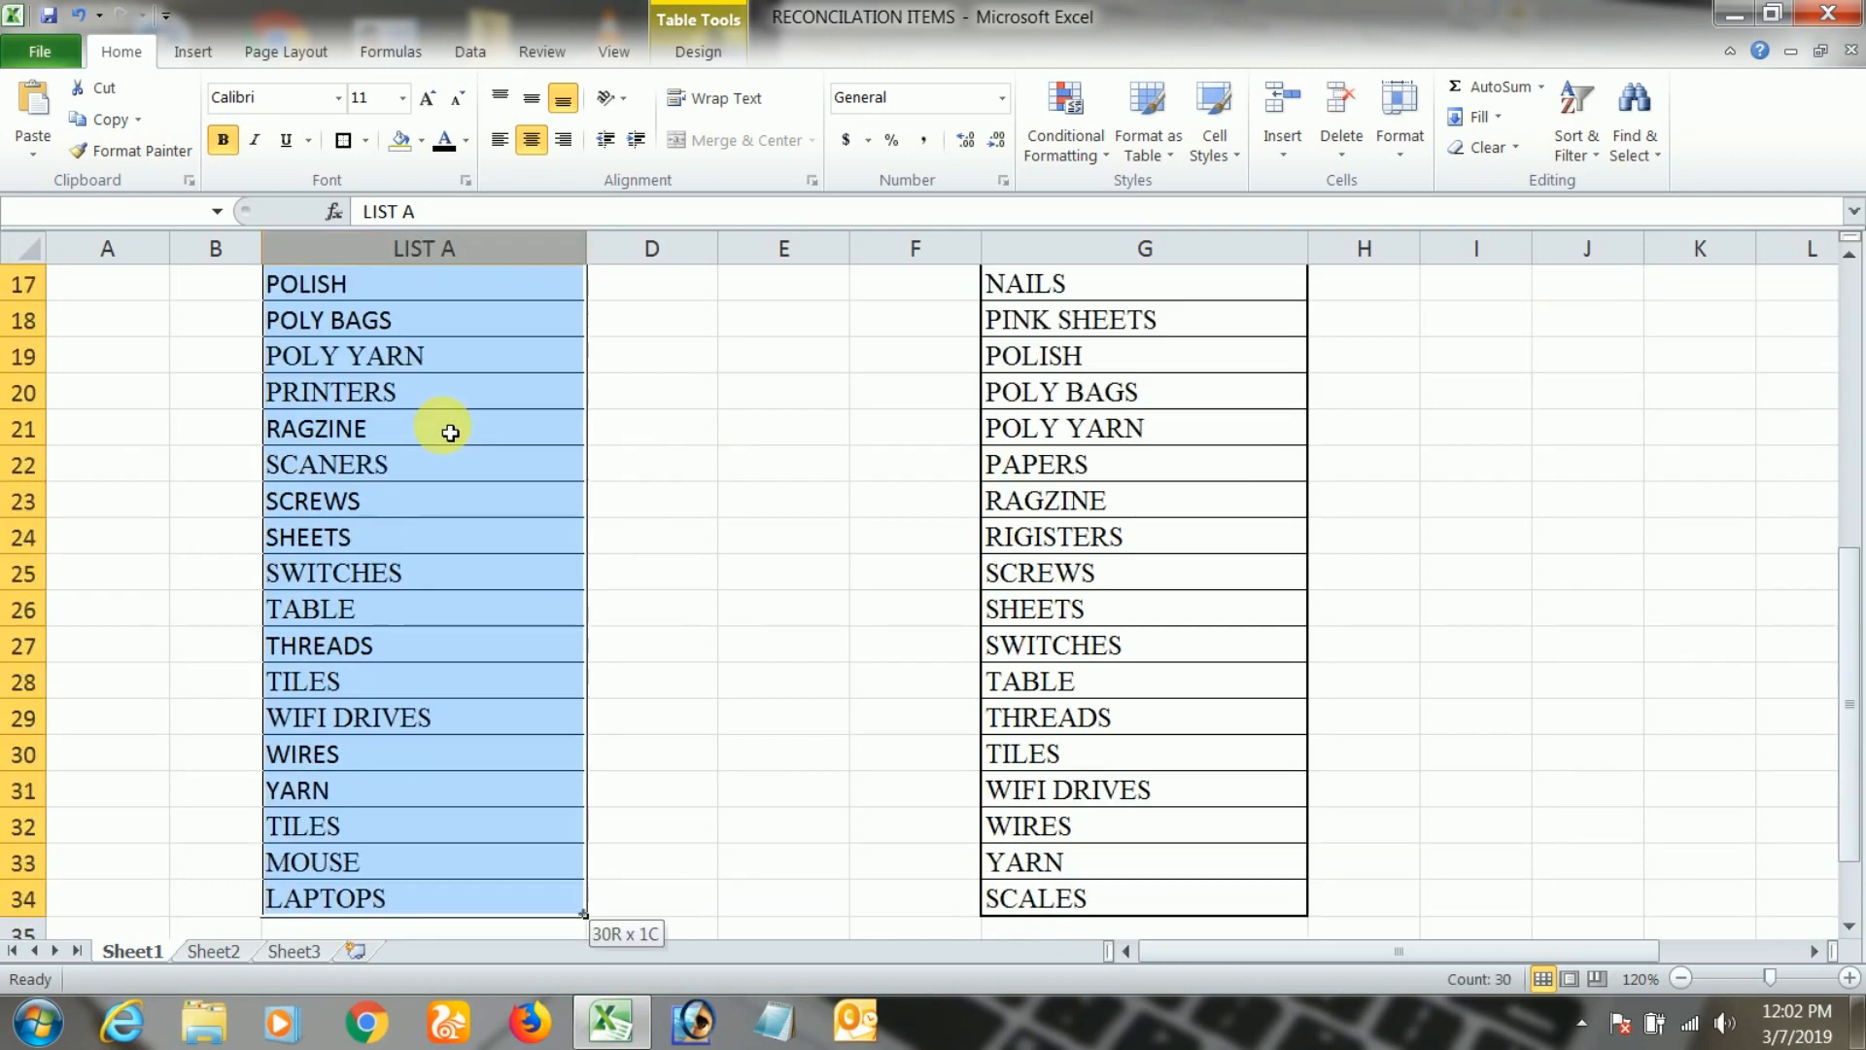
pyautogui.hotkey('shift', 'Down')
pyautogui.hotkey('shift', 'Up')
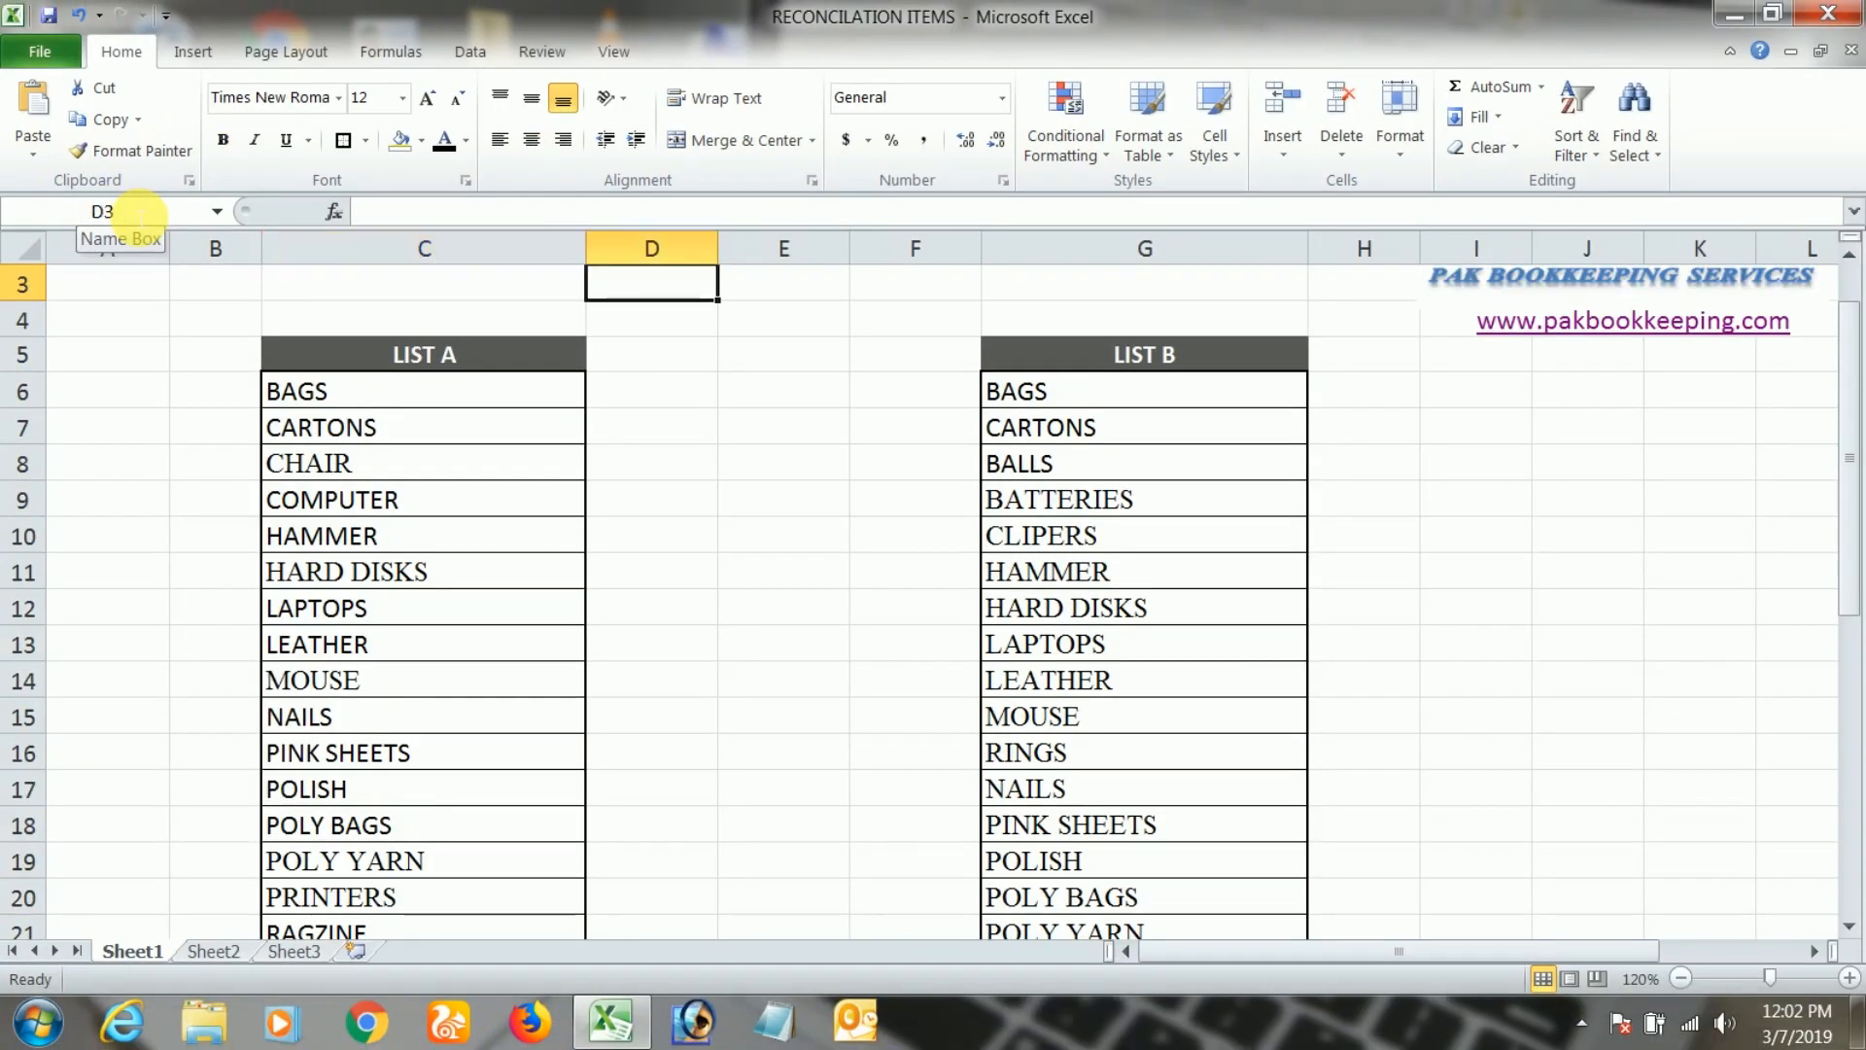
pyautogui.press('Right')
pyautogui.press('Right')
pyautogui.press('Right')
pyautogui.press('Down')
pyautogui.press('Down')
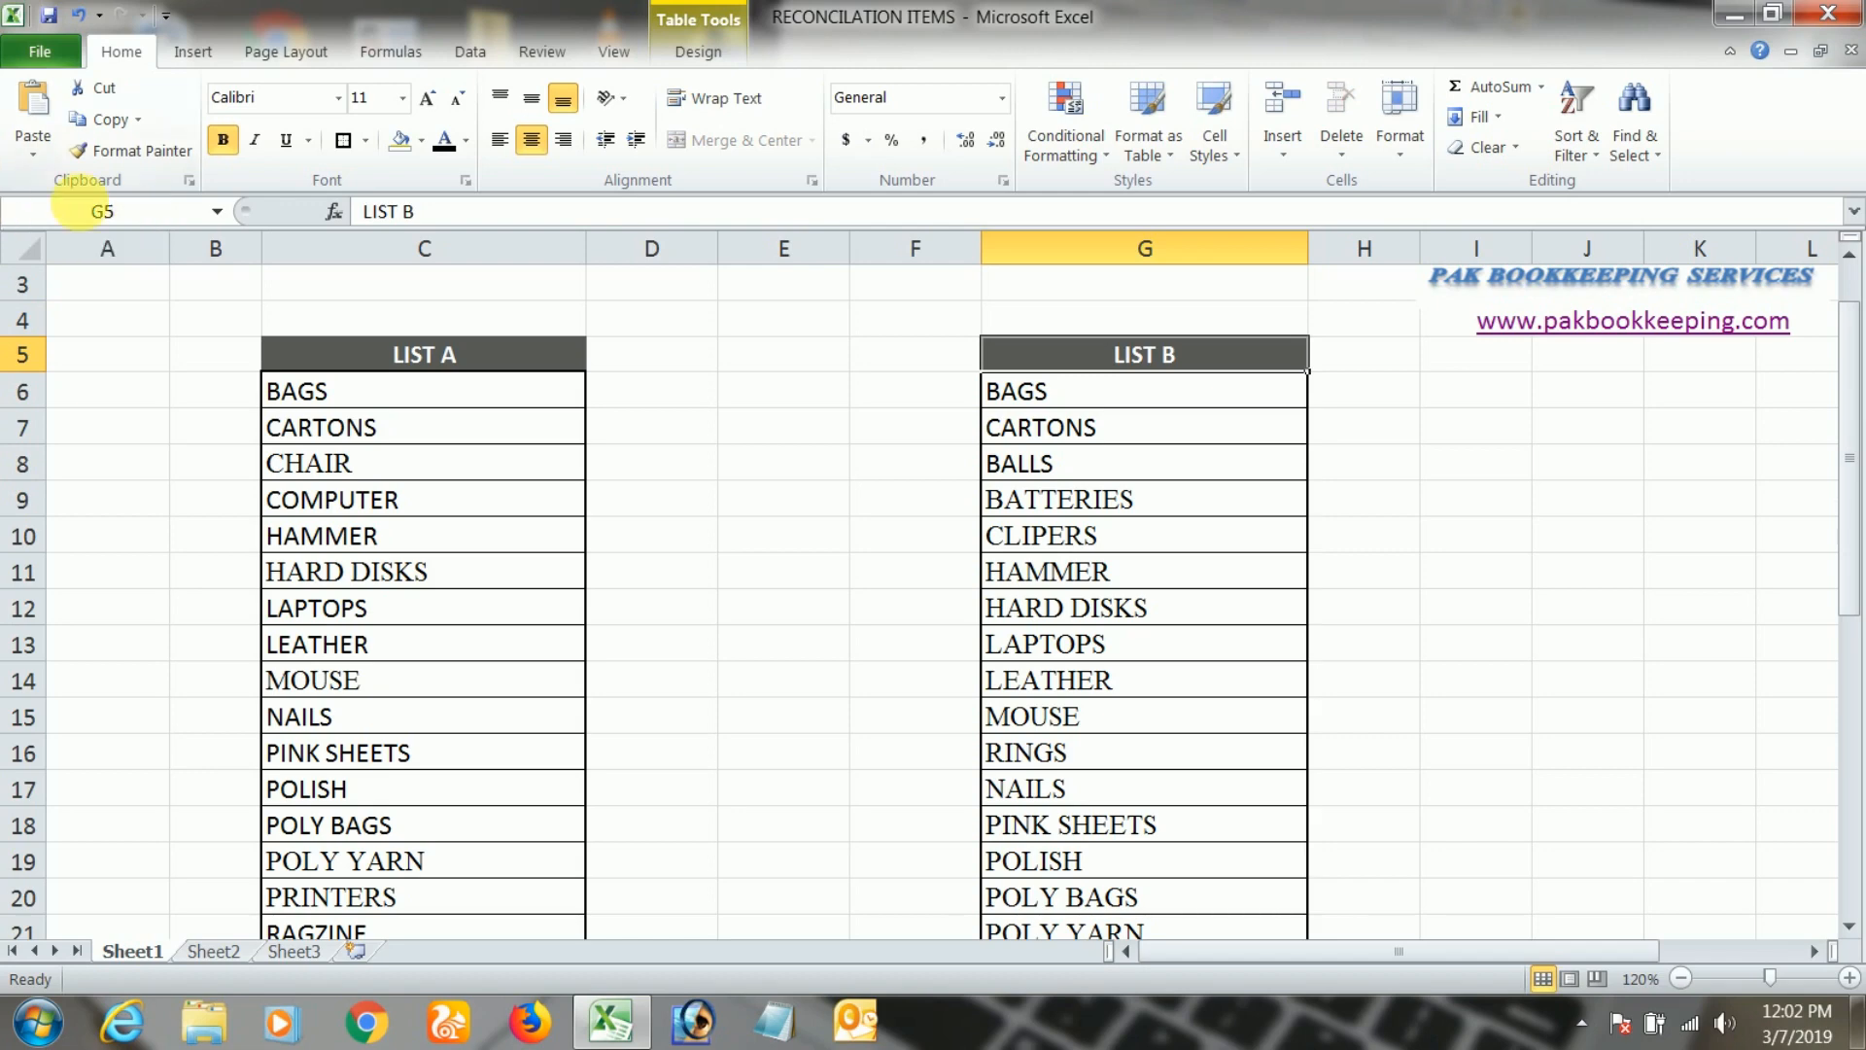
# Enter the formula =COUNTIF(LISTB,C6) in cell E6 to check the first LIST A item against LIST B
pyautogui.click(780, 416)
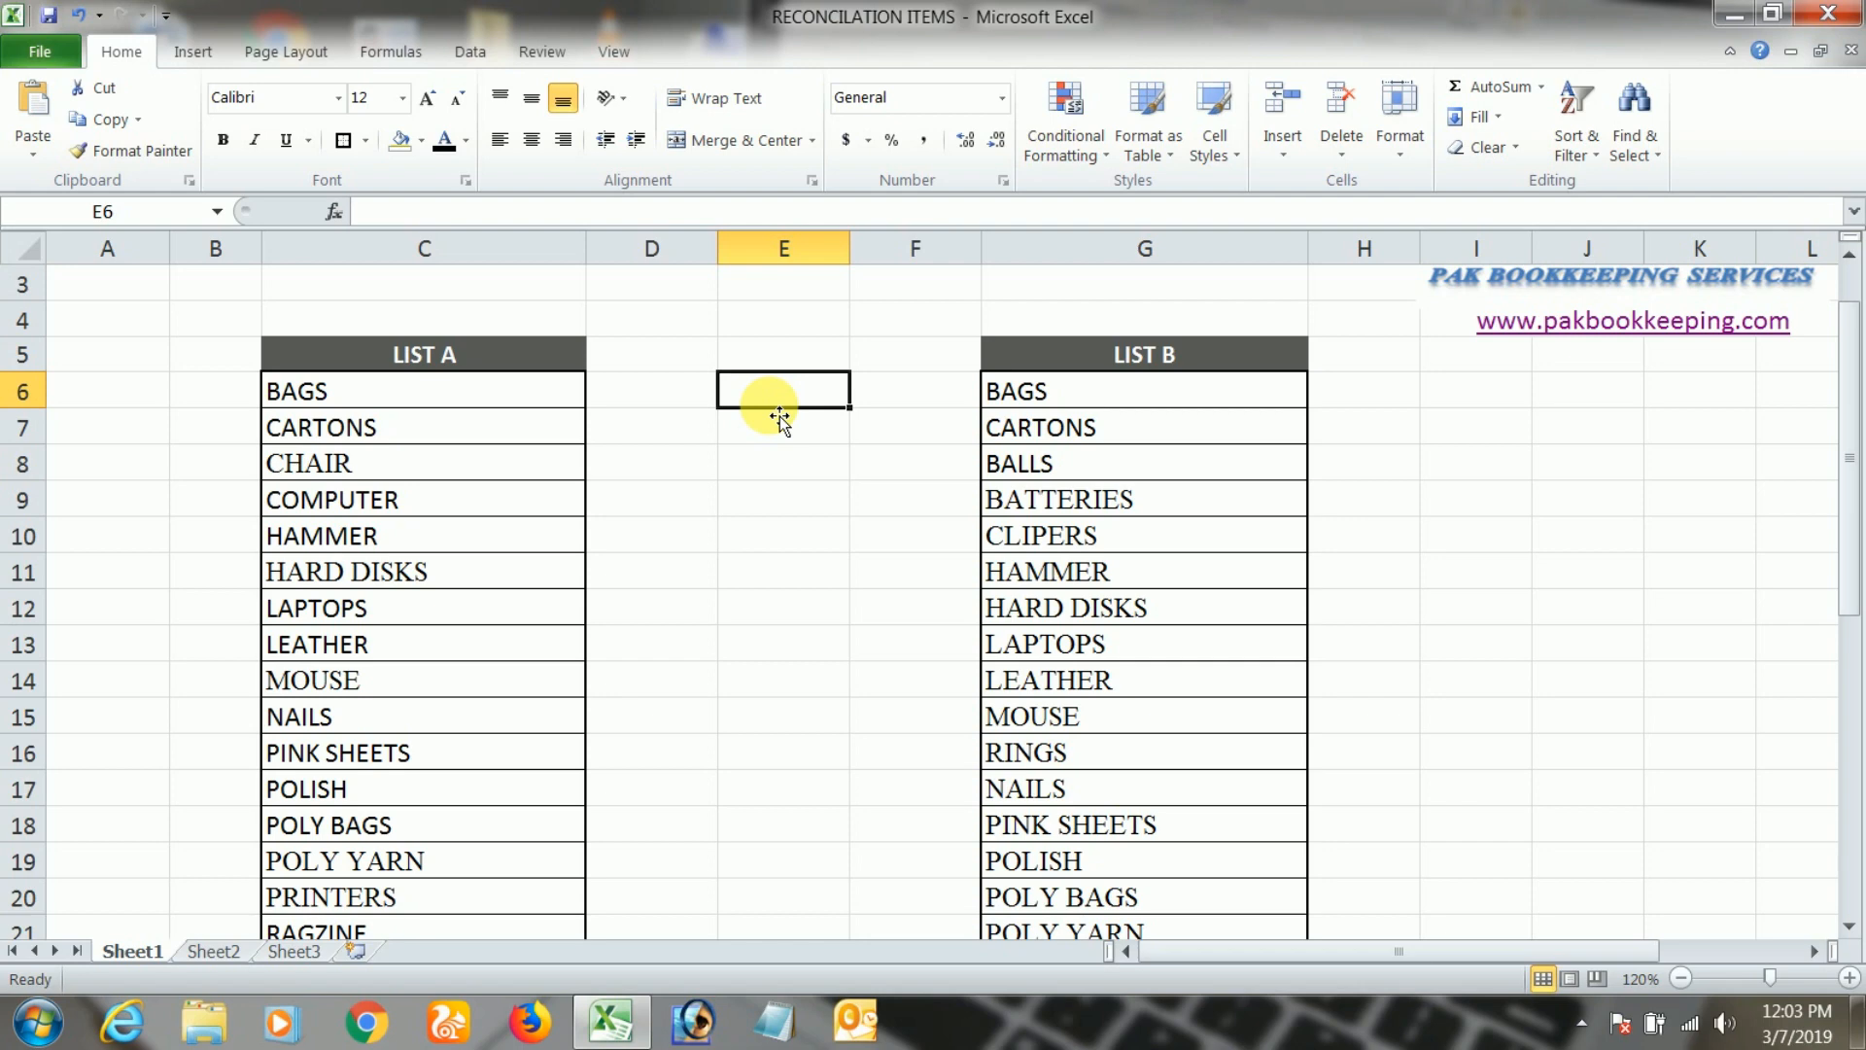
pyautogui.write('=')
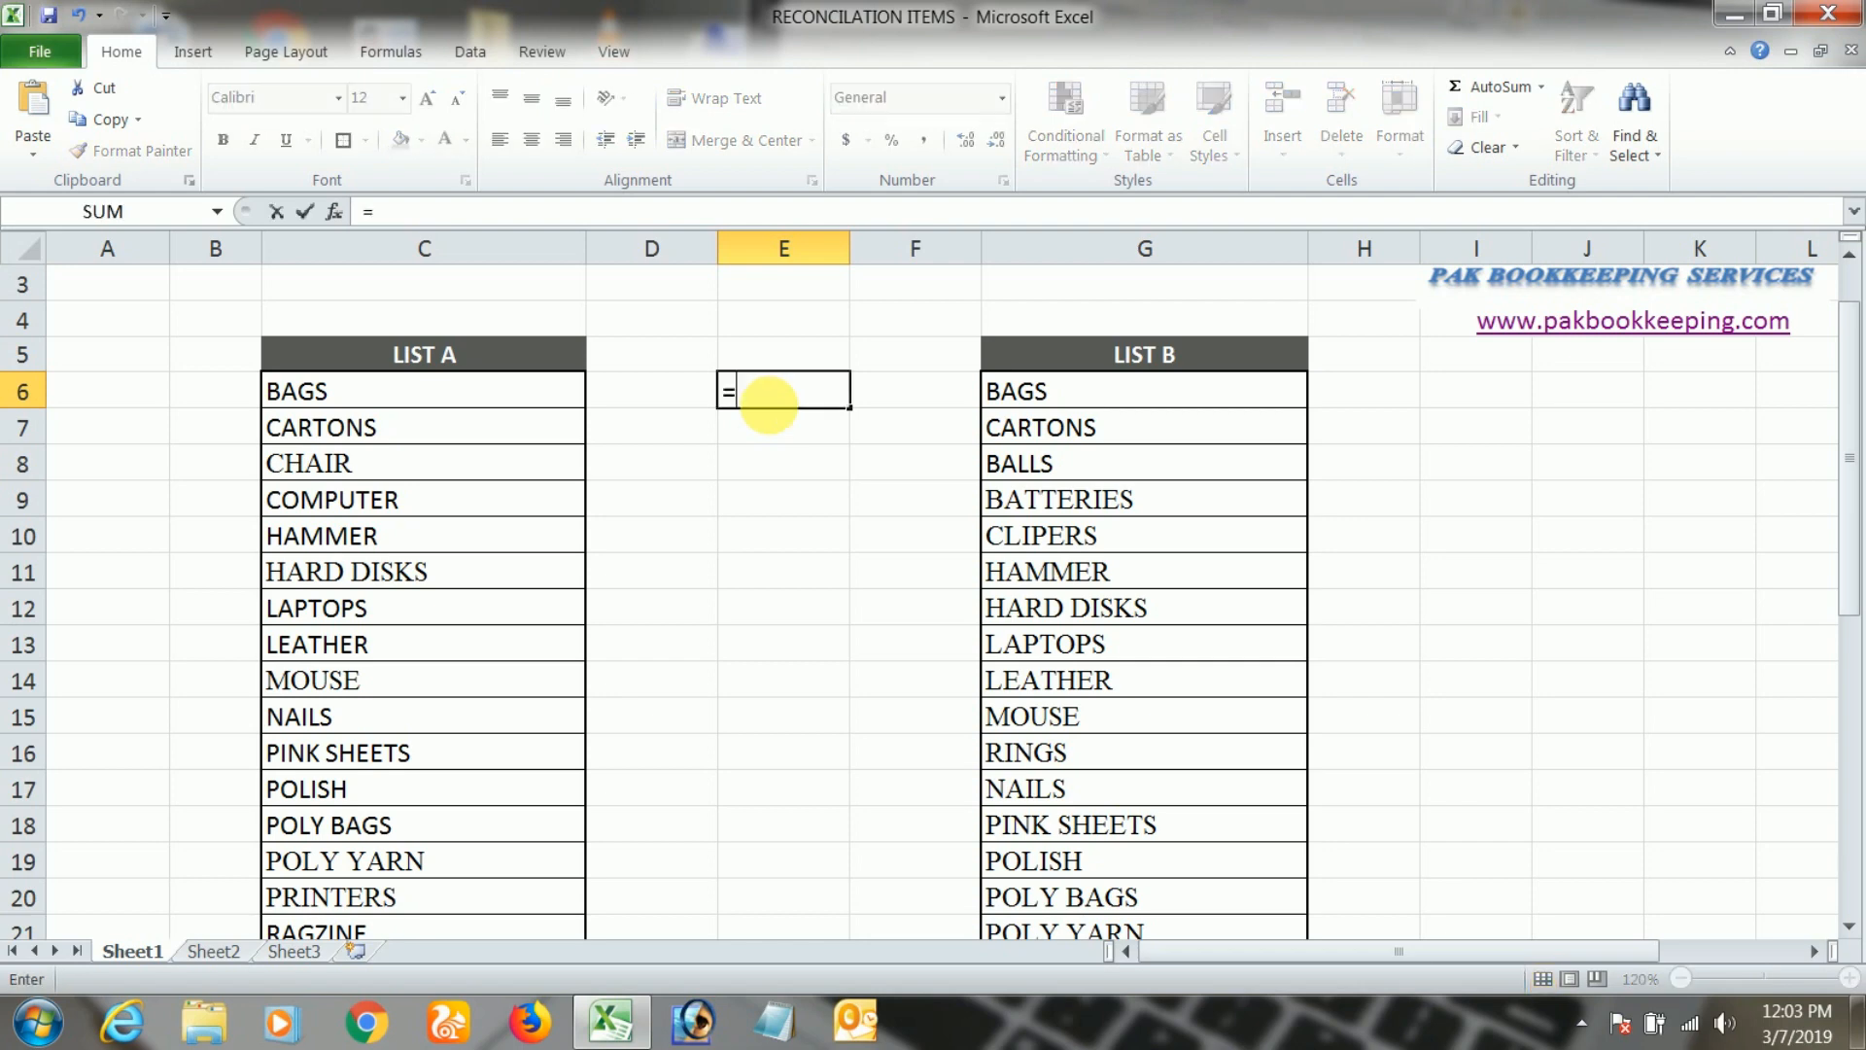
pyautogui.write('COUNT')
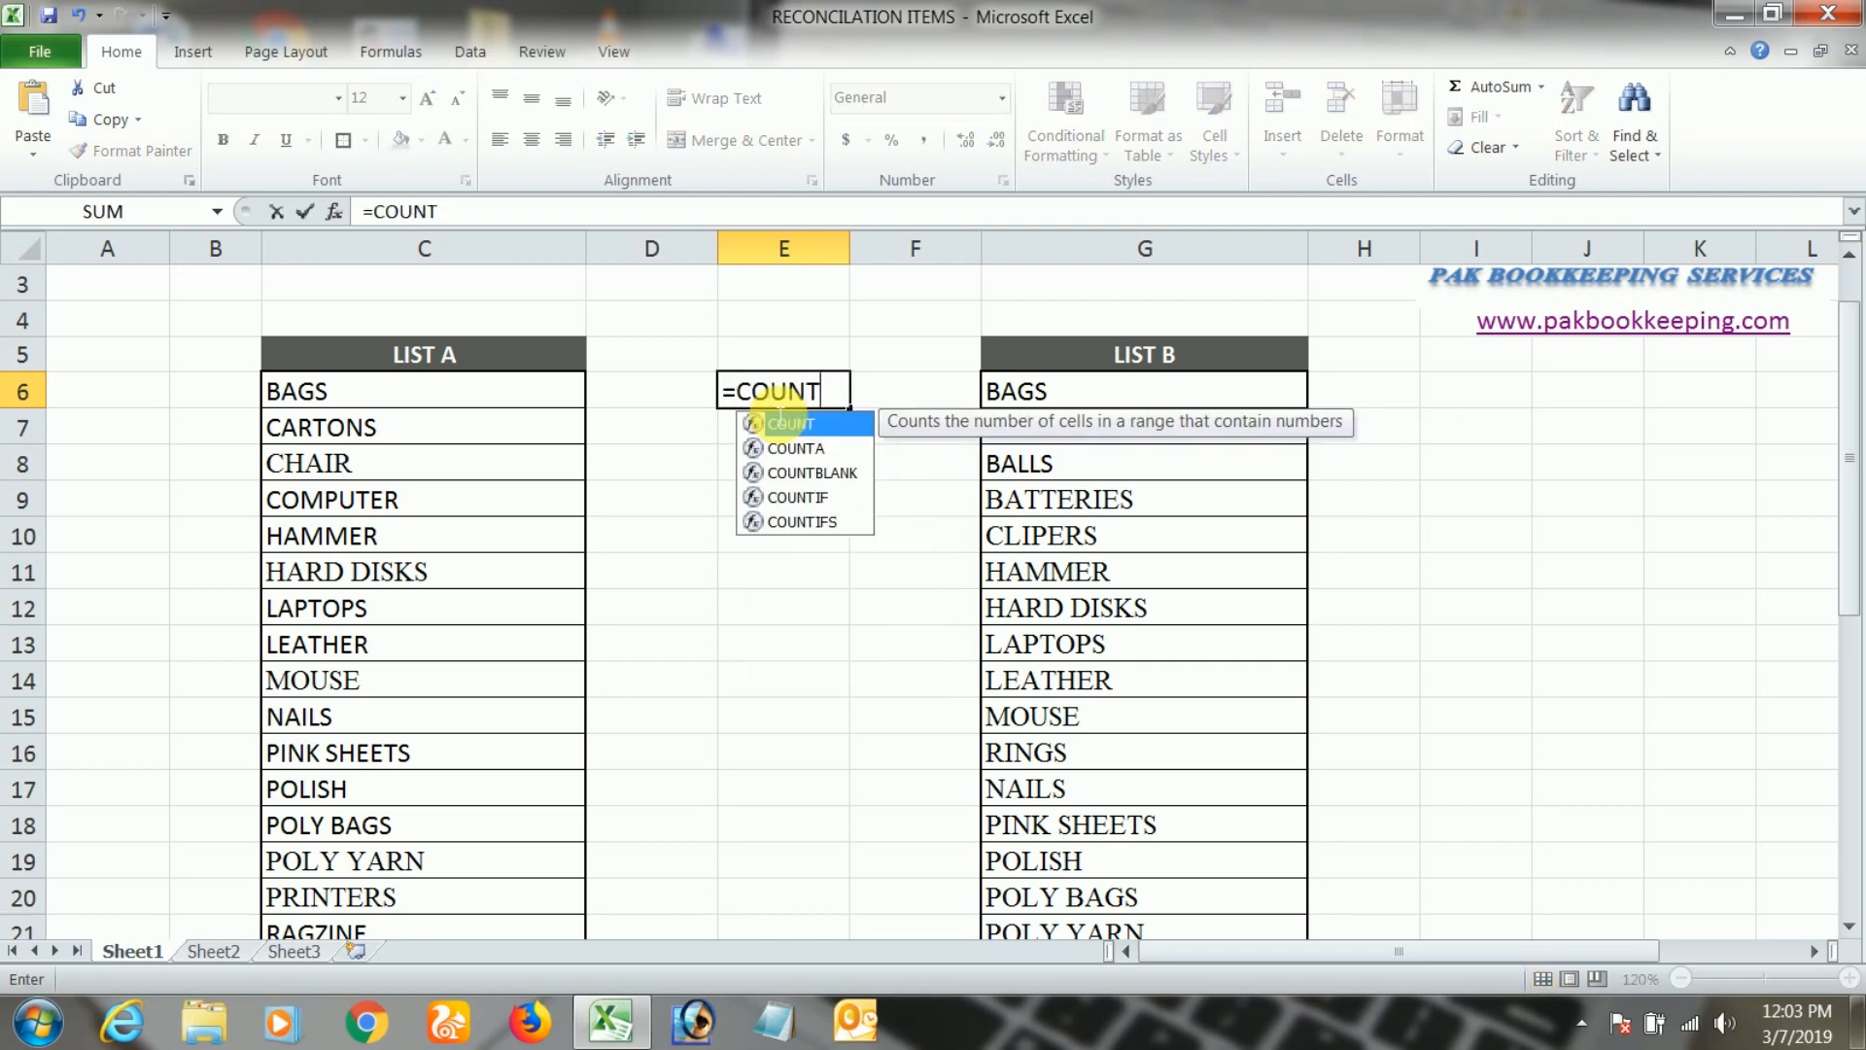
pyautogui.write('IF')
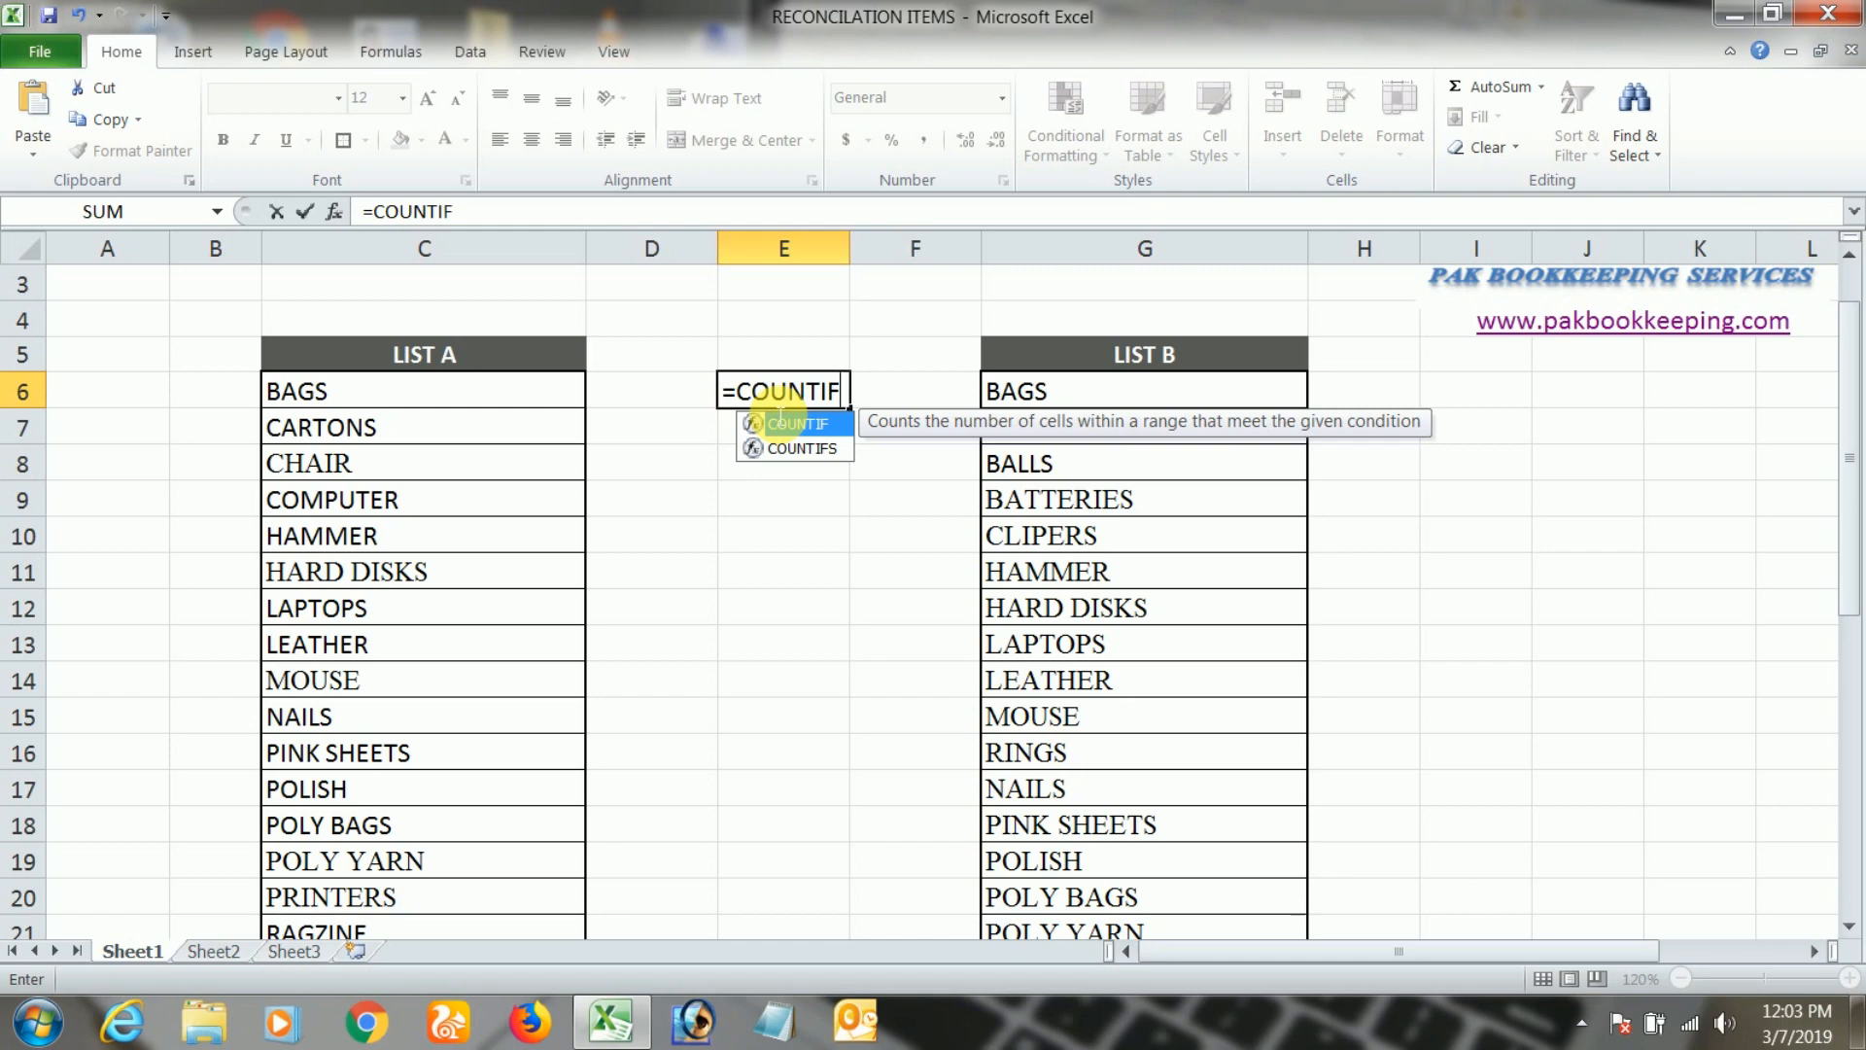
pyautogui.doubleClick(782, 423)
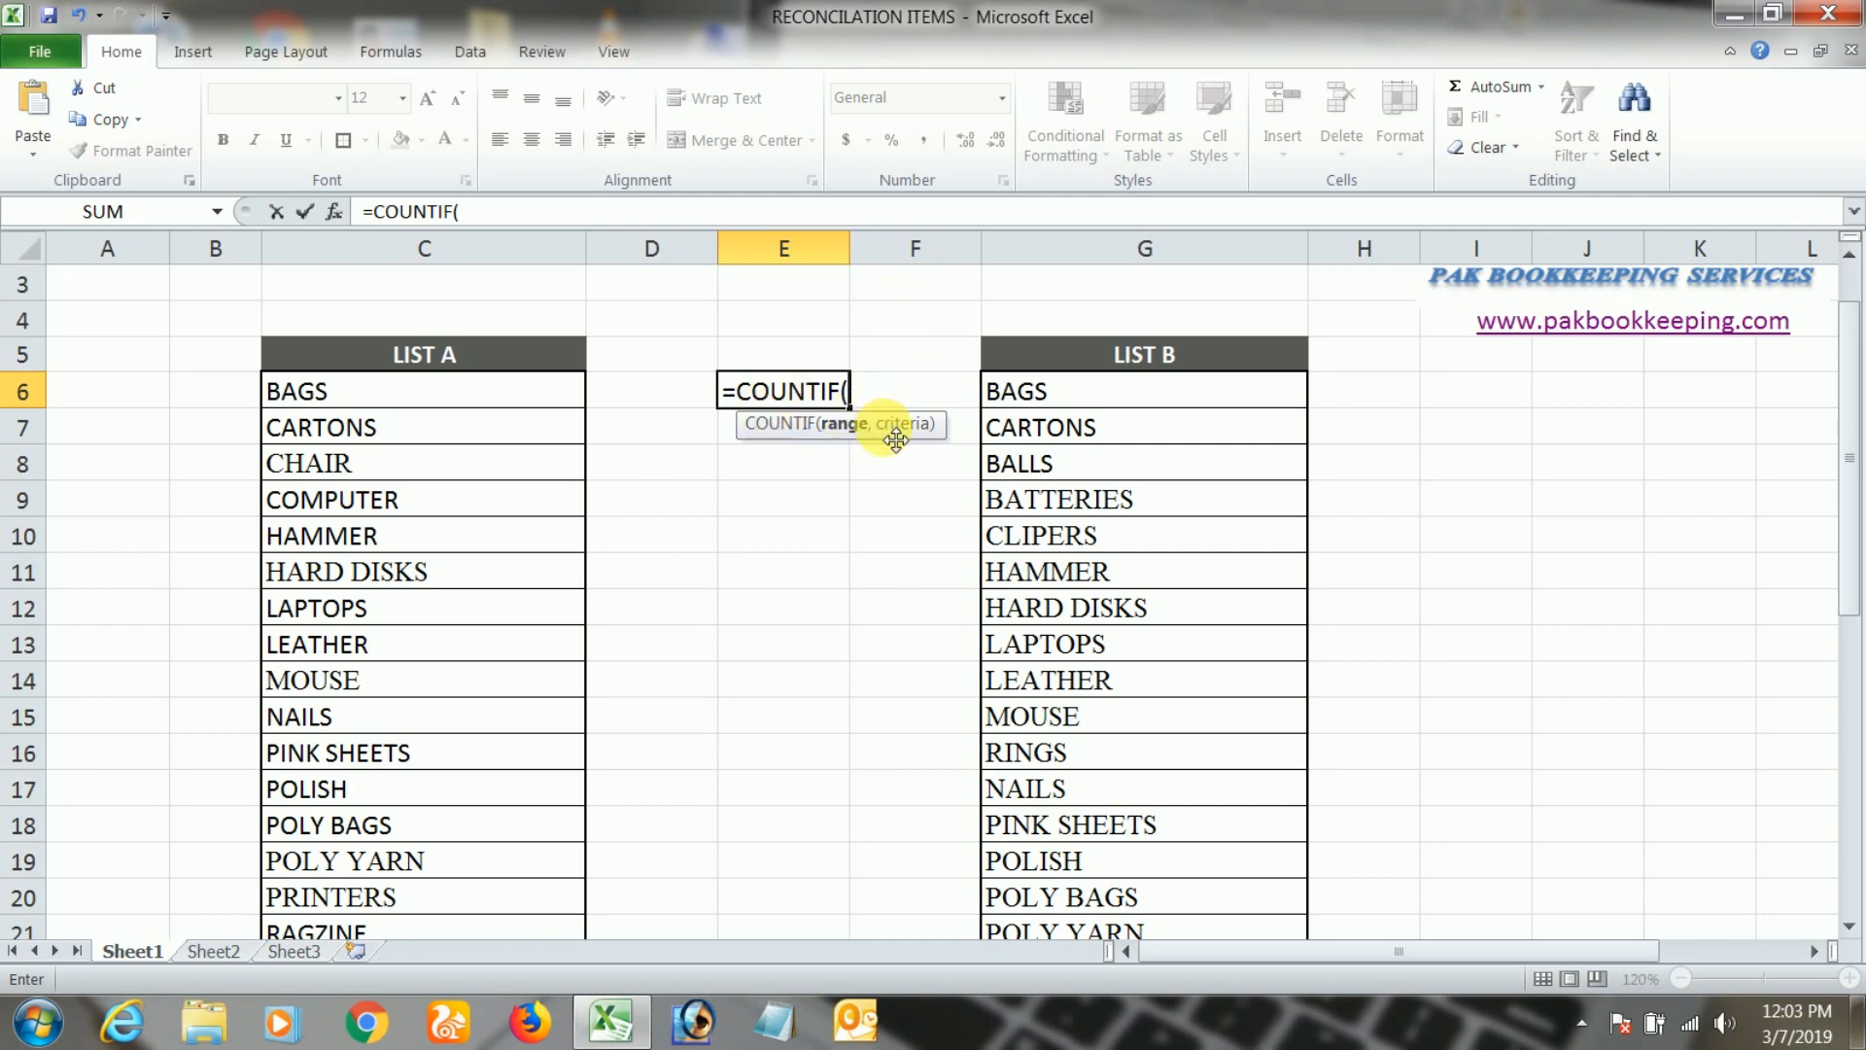
pyautogui.press('BackSpace')
pyautogui.write('(')
pyautogui.write('L')
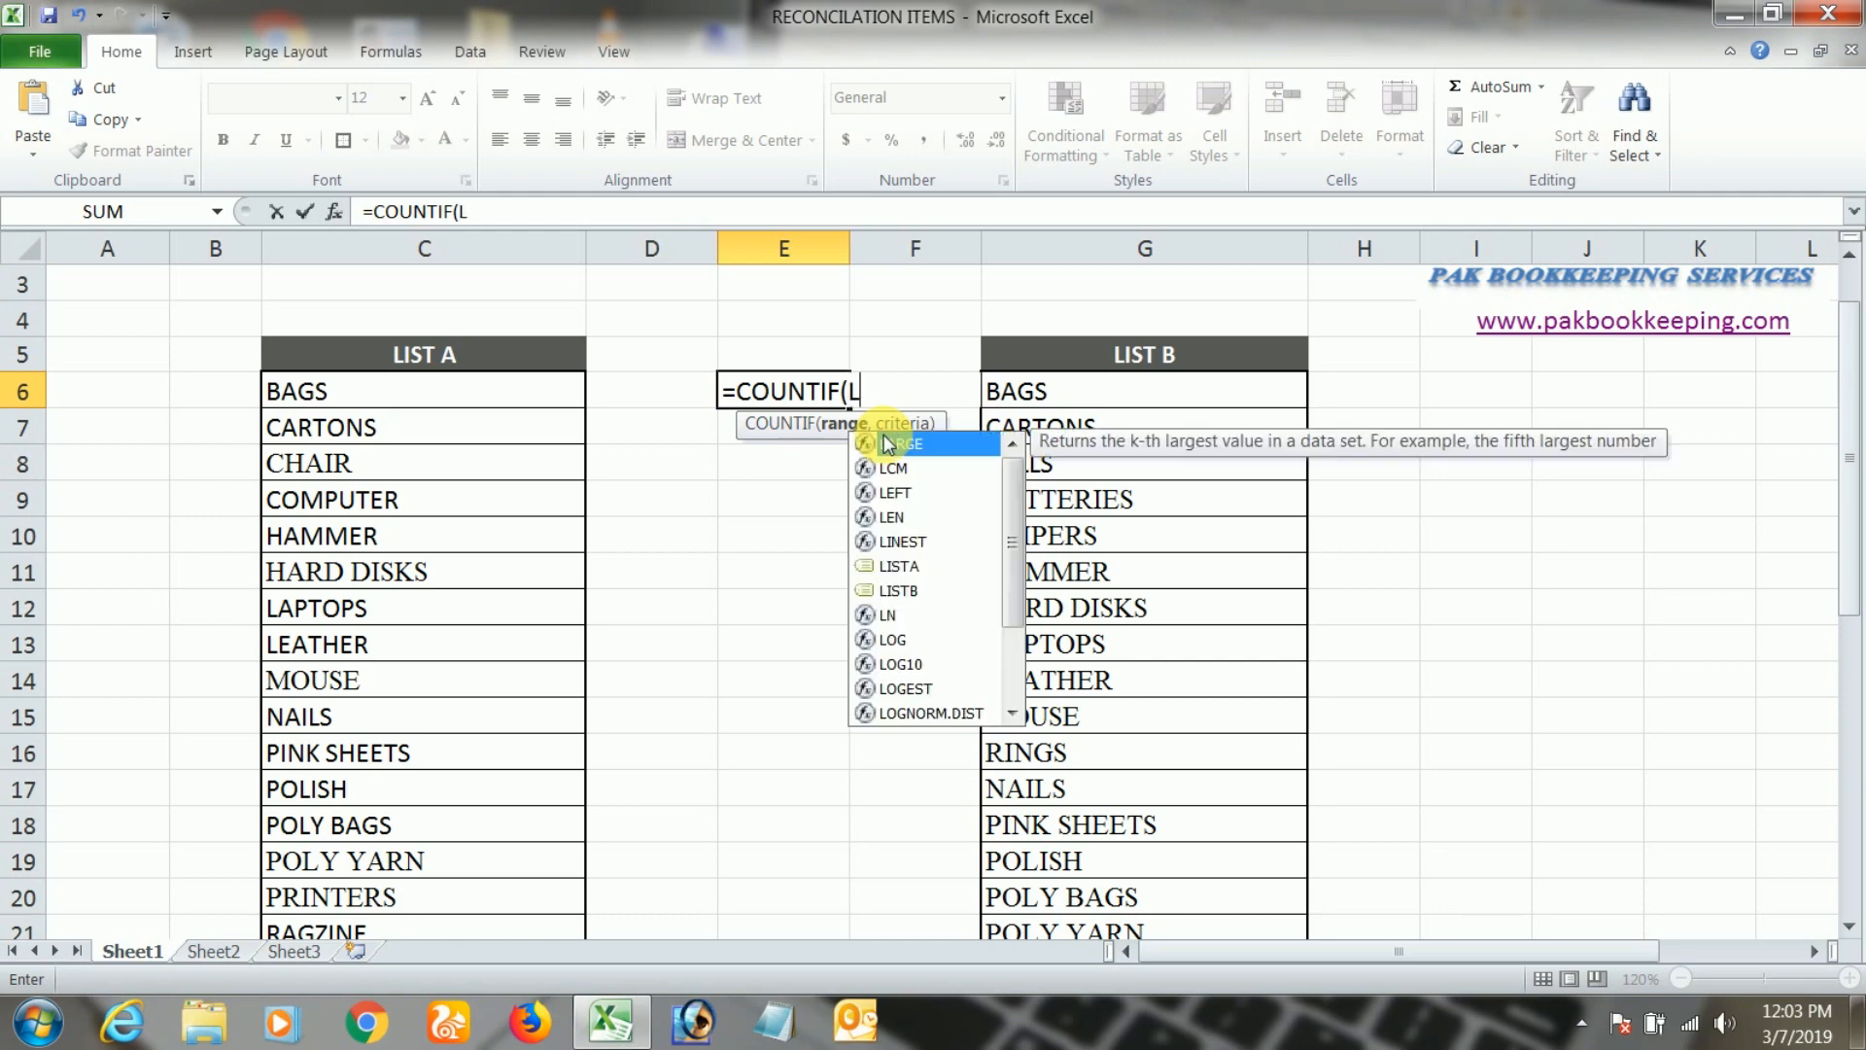
pyautogui.write('ISTB')
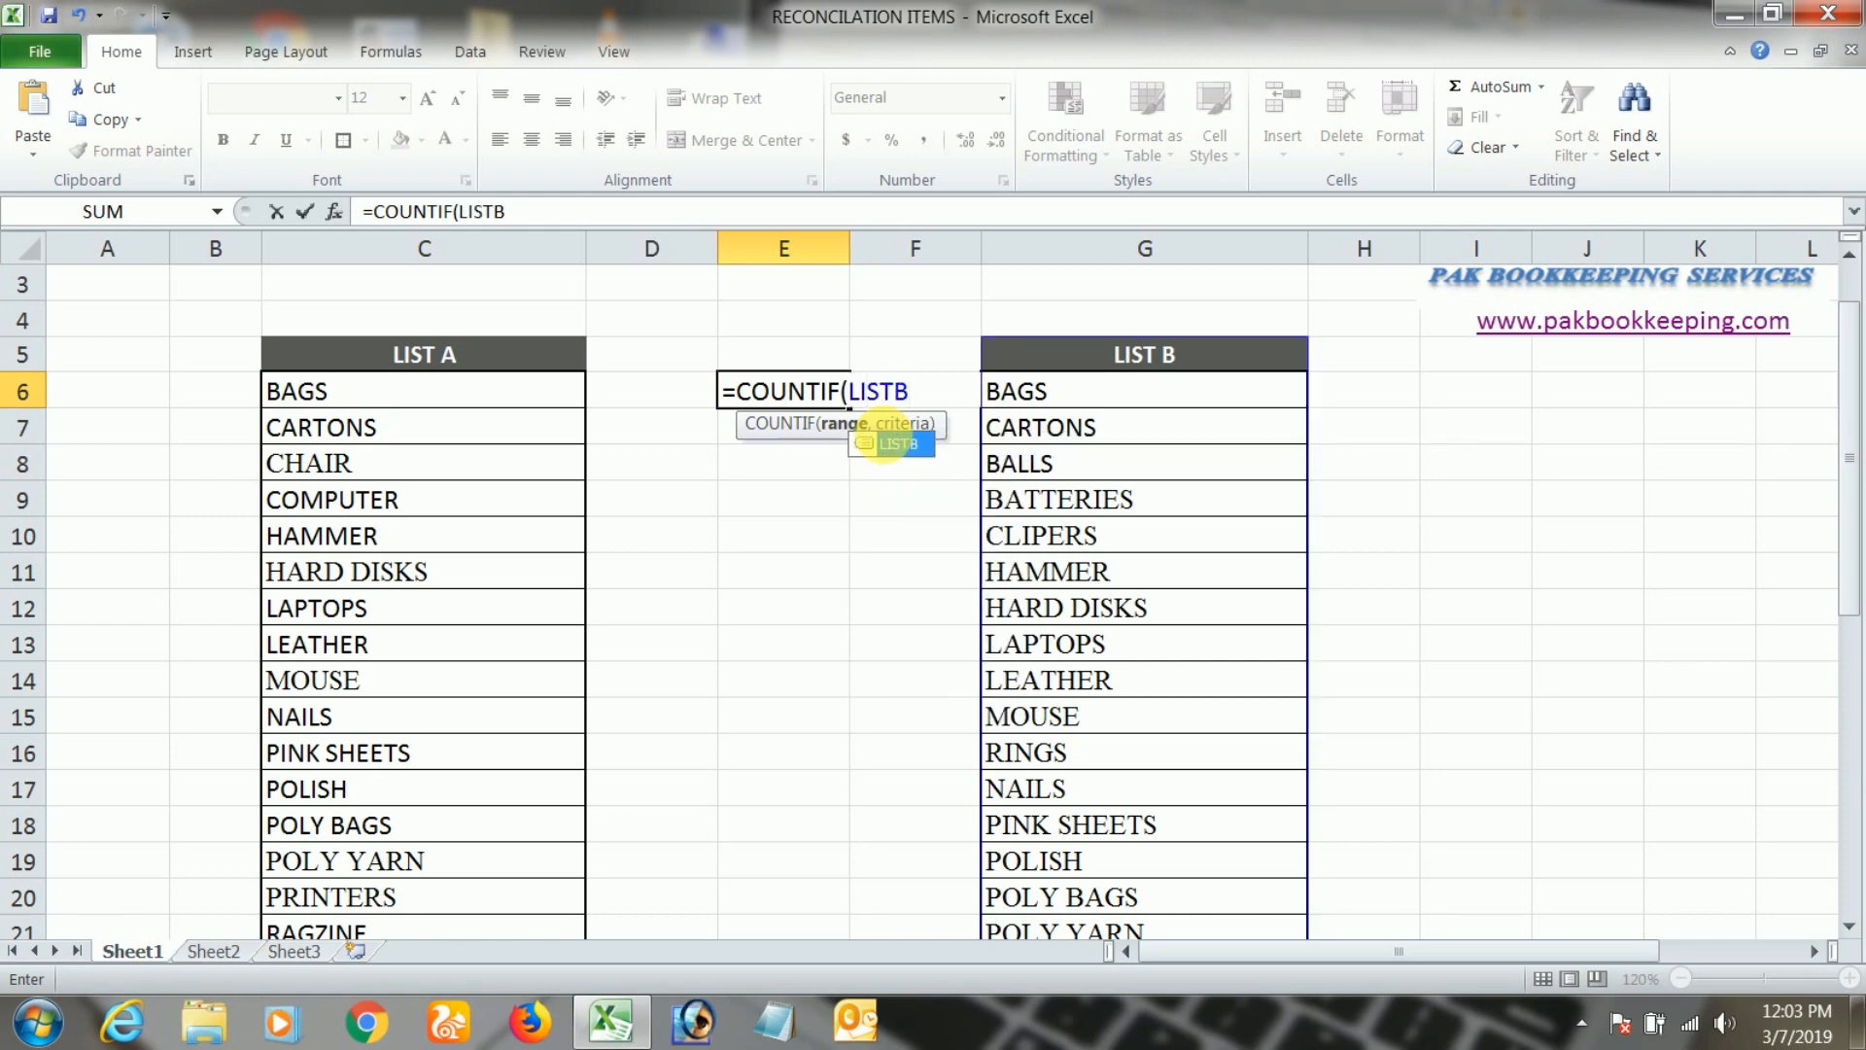
pyautogui.write(',')
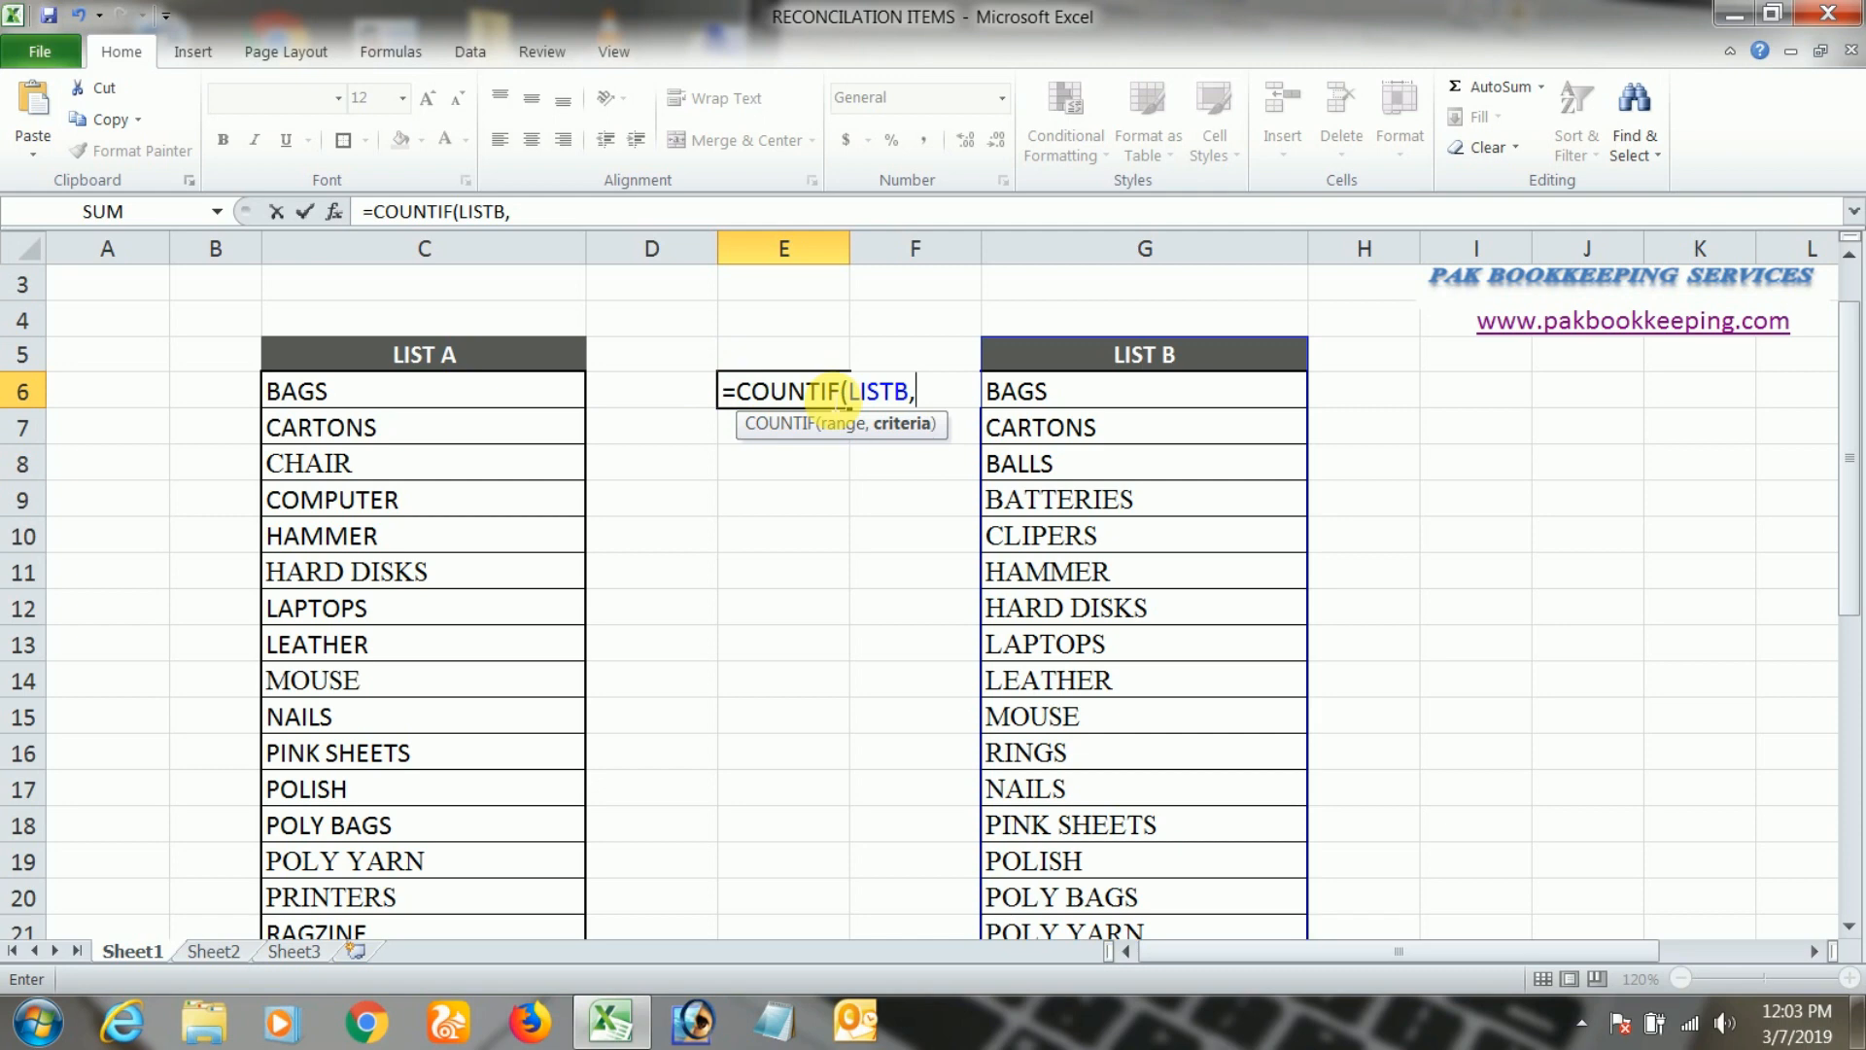
pyautogui.write('C6')
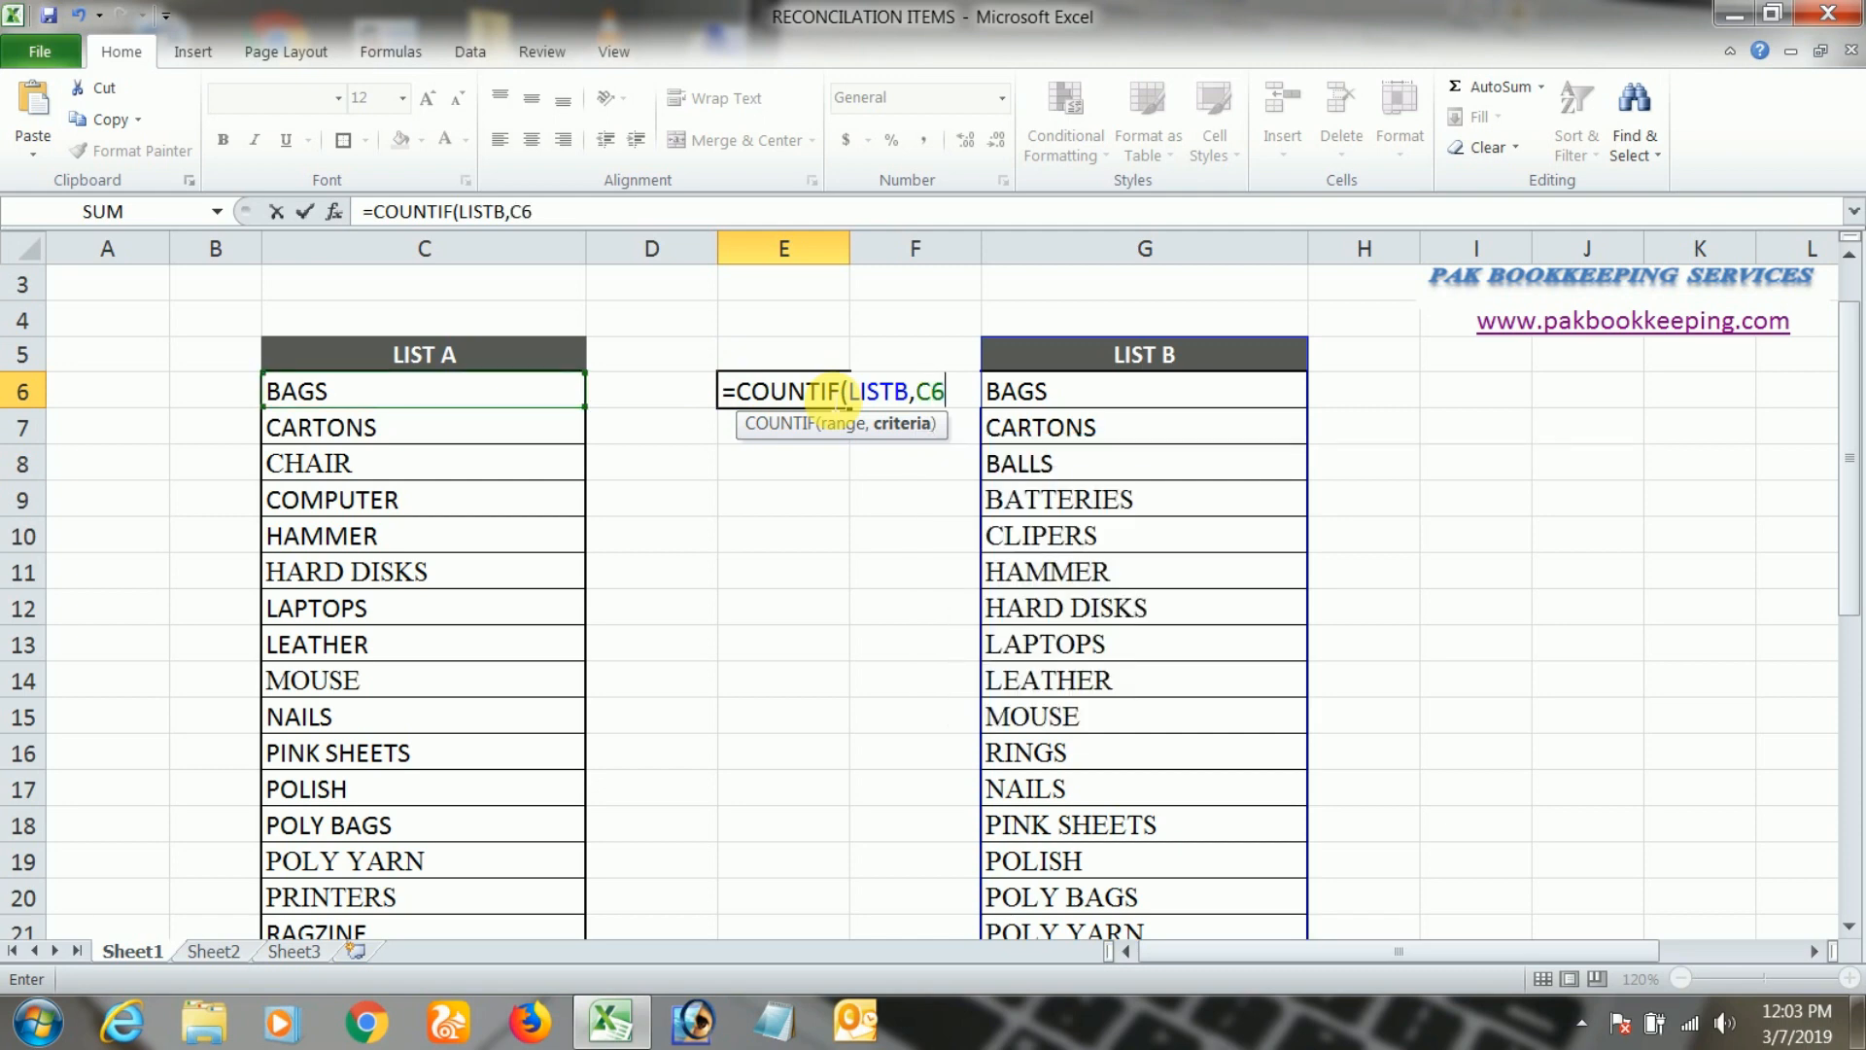
pyautogui.write(')')
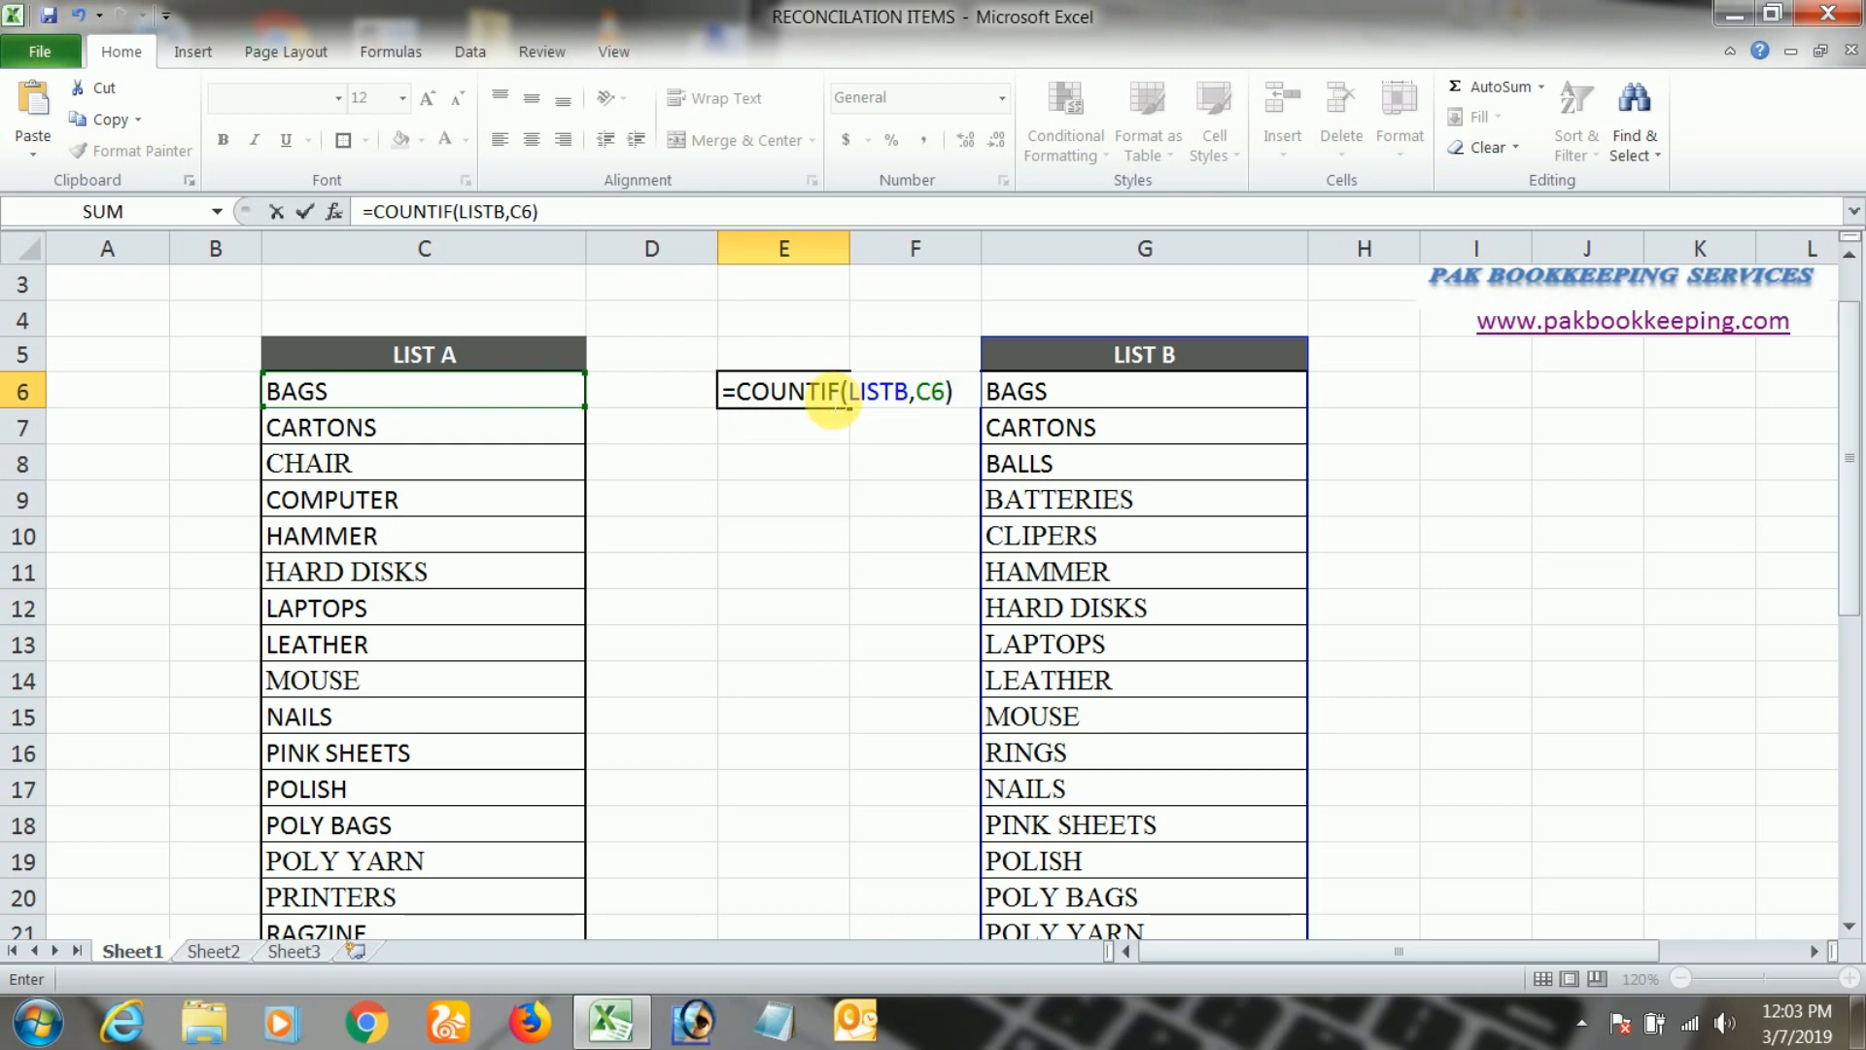
pyautogui.press('Return')
# Copy the COUNTIF formula from E6 into E7:E34 for the remaining LIST A items
pyautogui.press('Up')
pyautogui.hotkey('ctrl', 'c')
pyautogui.press('Down')
pyautogui.hotkey('shift', 'Down')
pyautogui.hotkey('shift', 'Down')
pyautogui.hotkey('shift', 'Down')
pyautogui.hotkey('shift', 'Down')
pyautogui.hotkey('shift', 'Down')
pyautogui.hotkey('shift', 'Down')
pyautogui.hotkey('shift', 'Down')
pyautogui.hotkey('shift', 'Down')
pyautogui.hotkey('shift', 'Down')
pyautogui.hotkey('shift', 'Down')
pyautogui.hotkey('shift', 'Down')
pyautogui.hotkey('shift', 'Down')
pyautogui.hotkey('shift', 'Down')
pyautogui.hotkey('shift', 'Down')
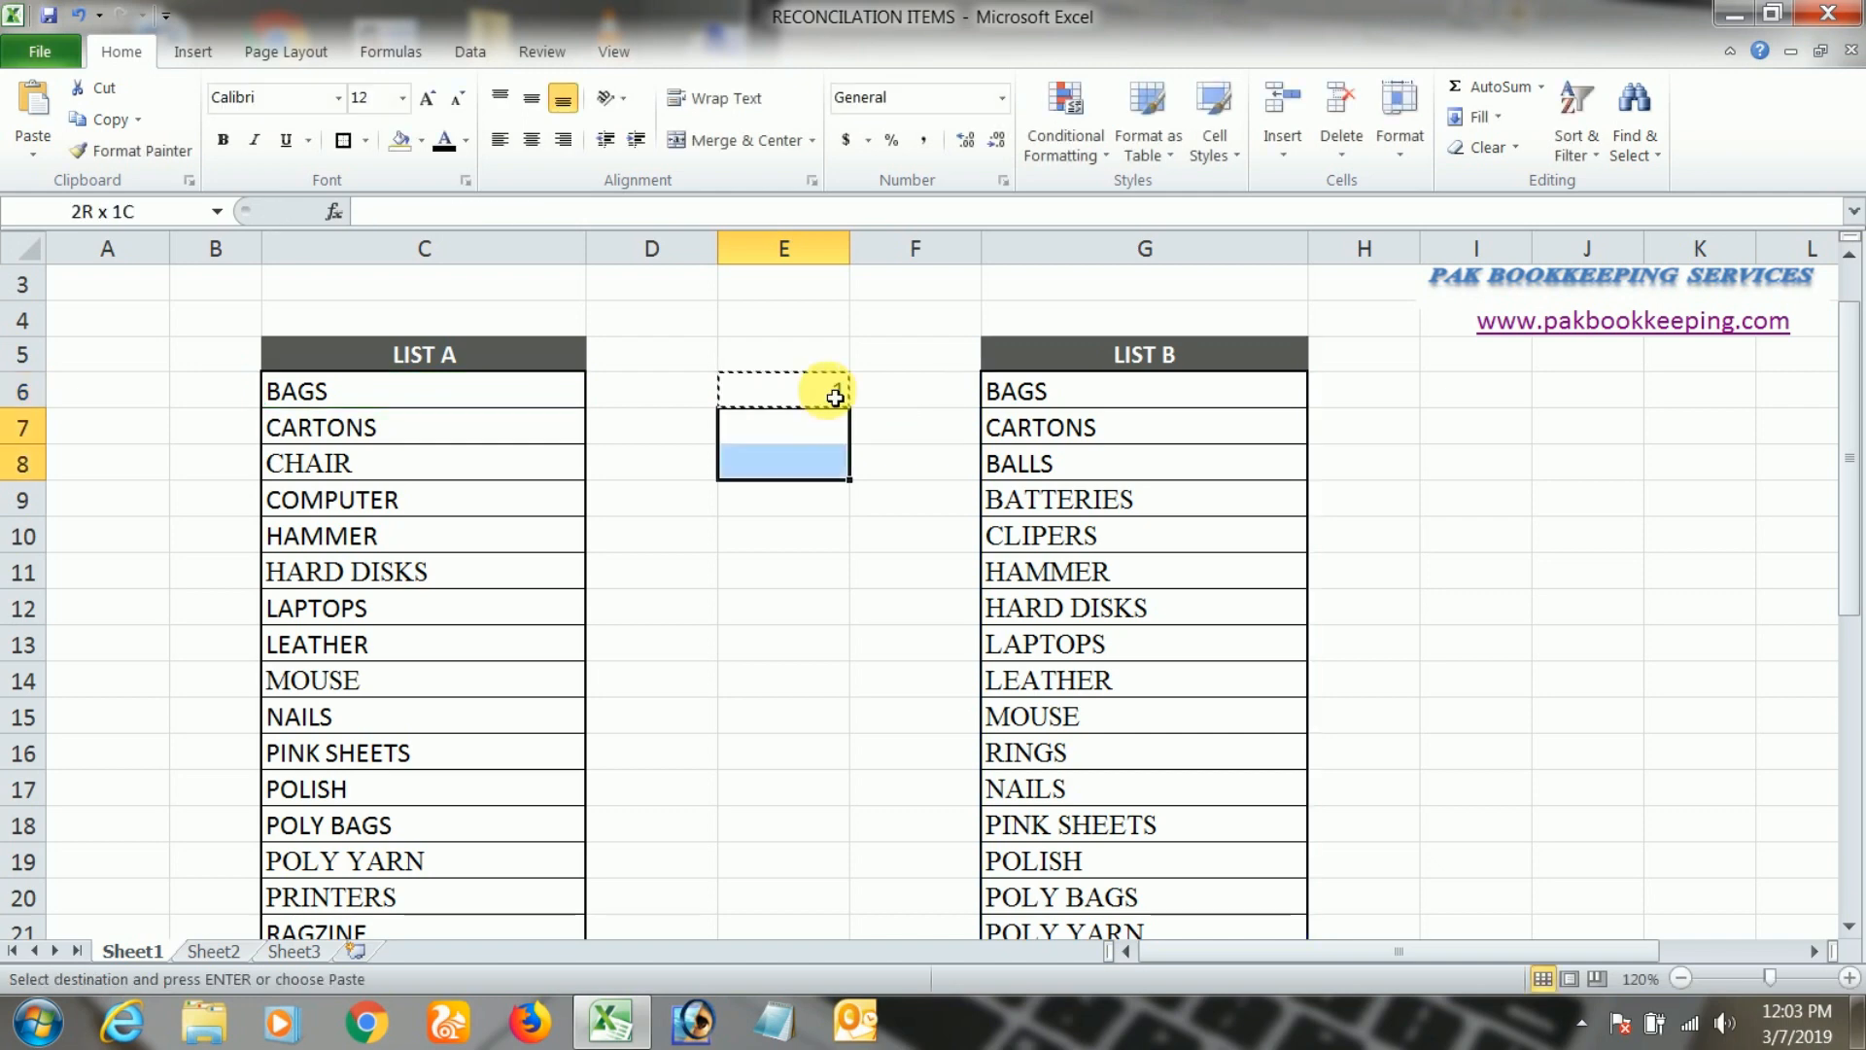
pyautogui.hotkey('shift', 'Down')
pyautogui.hotkey('shift', 'Down')
pyautogui.hotkey('shift', 'Down')
pyautogui.hotkey('shift', 'Down')
pyautogui.hotkey('shift', 'Down')
pyautogui.hotkey('shift', 'Down')
pyautogui.hotkey('shift', 'Down')
pyautogui.hotkey('shift', 'Down')
pyautogui.hotkey('shift', 'Down')
pyautogui.hotkey('shift', 'Down')
pyautogui.hotkey('shift', 'Down')
pyautogui.hotkey('shift', 'Down')
pyautogui.hotkey('shift', 'Down')
pyautogui.hotkey('shift', 'Down')
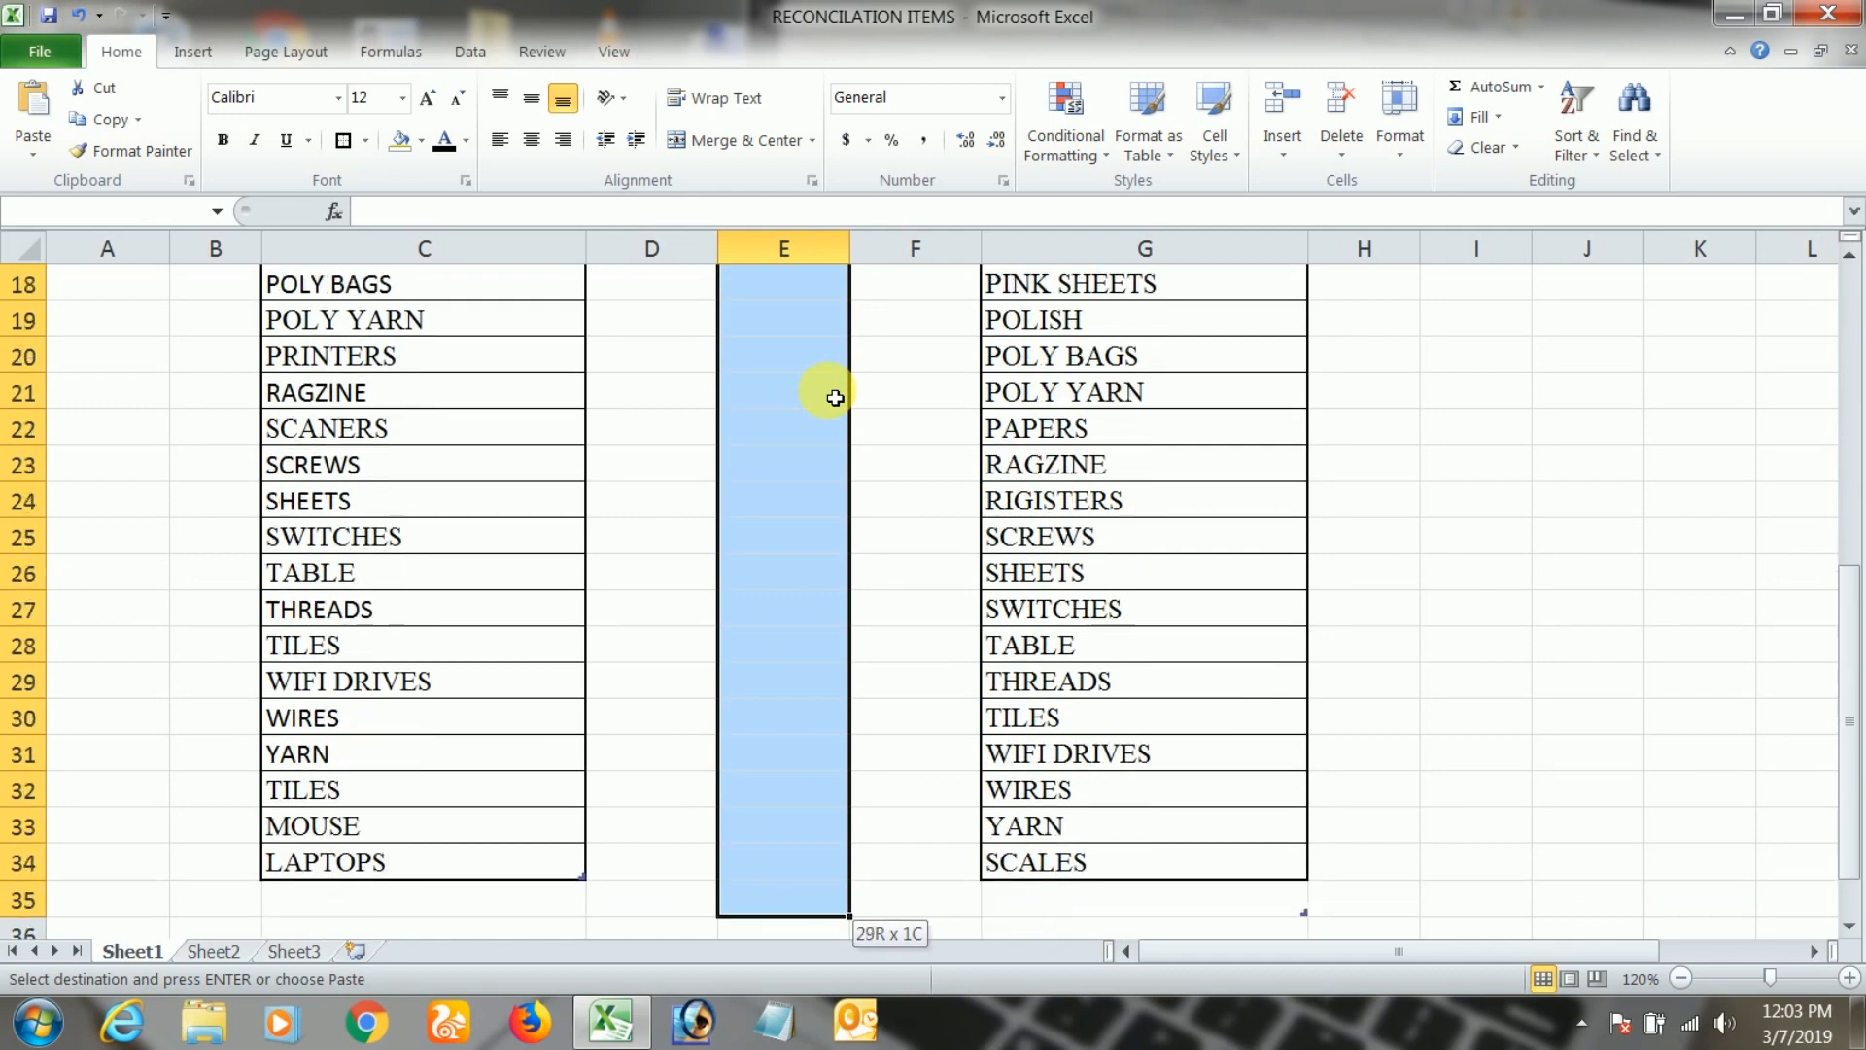
pyautogui.press('Return')
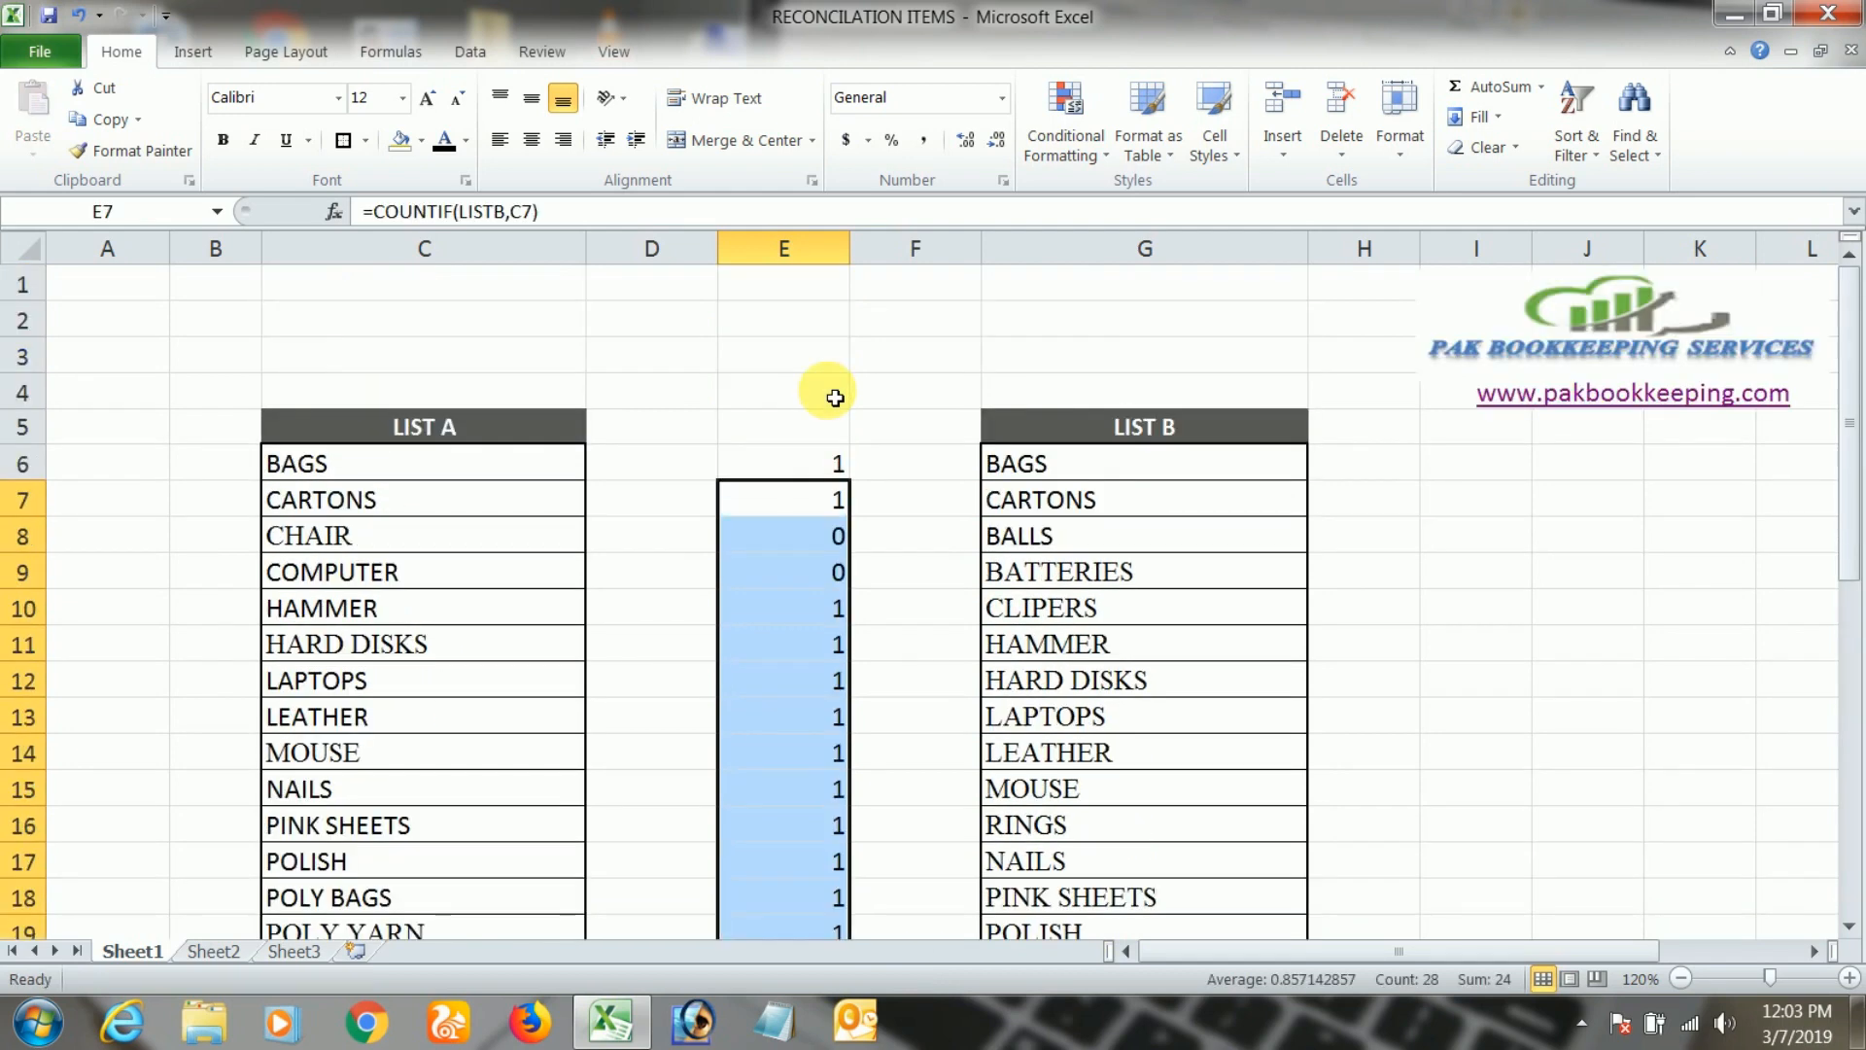
# Compare the COUNTIF results for CARTONS and CHAIR with LIST B and inspect the formula in E8
pyautogui.press('Up')
pyautogui.press('Down')
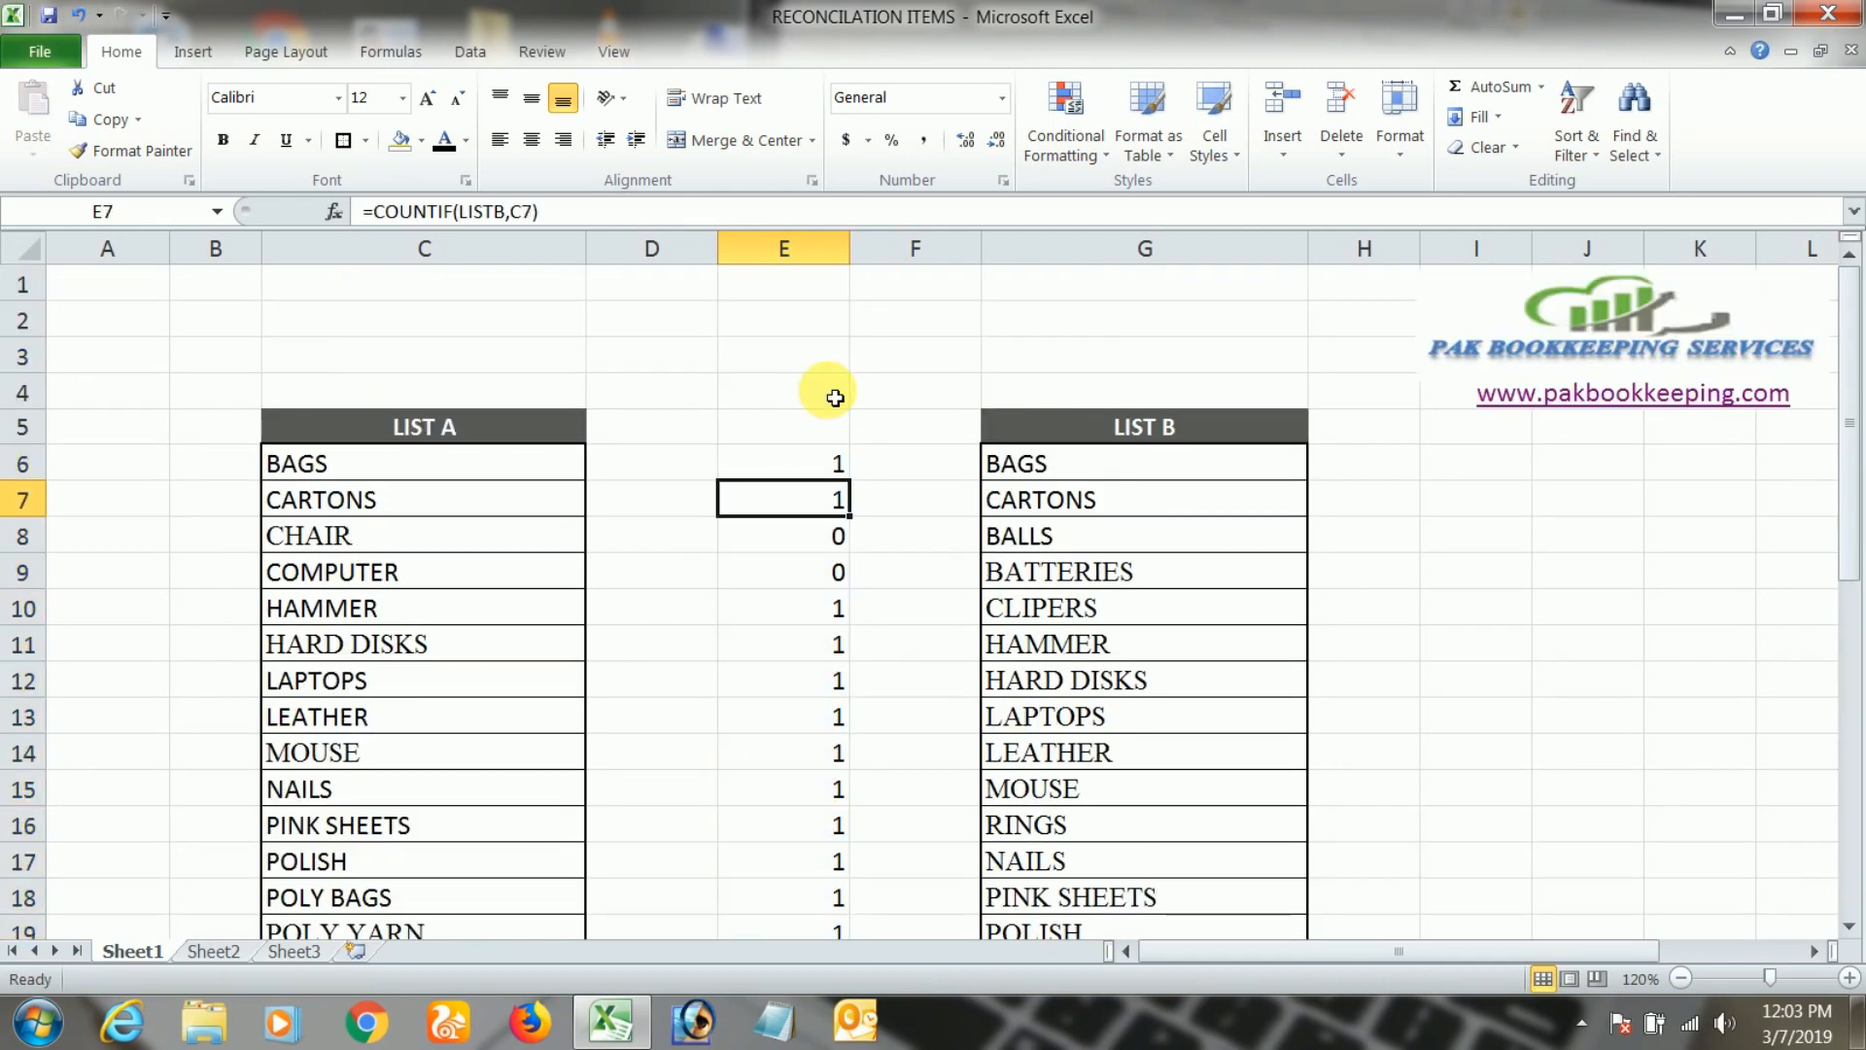
pyautogui.press('Left')
pyautogui.press('Left')
pyautogui.press('Left')
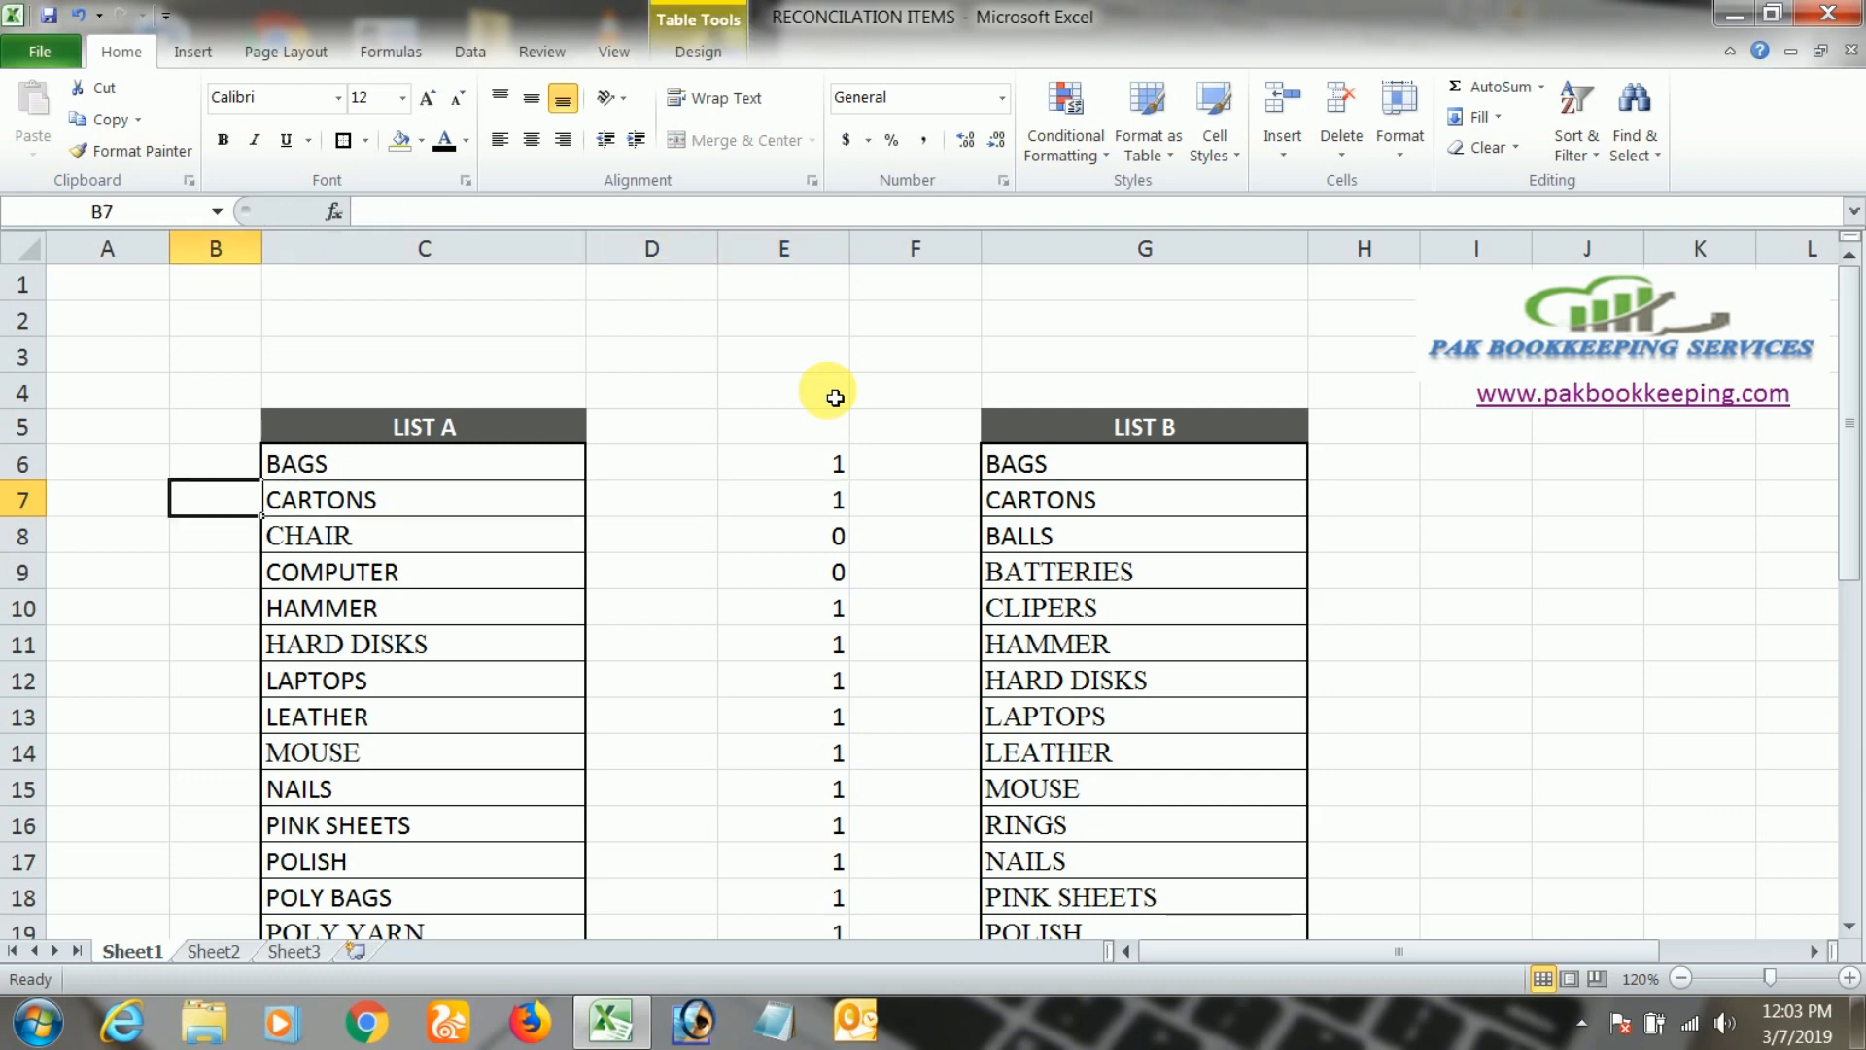
pyautogui.press('Right')
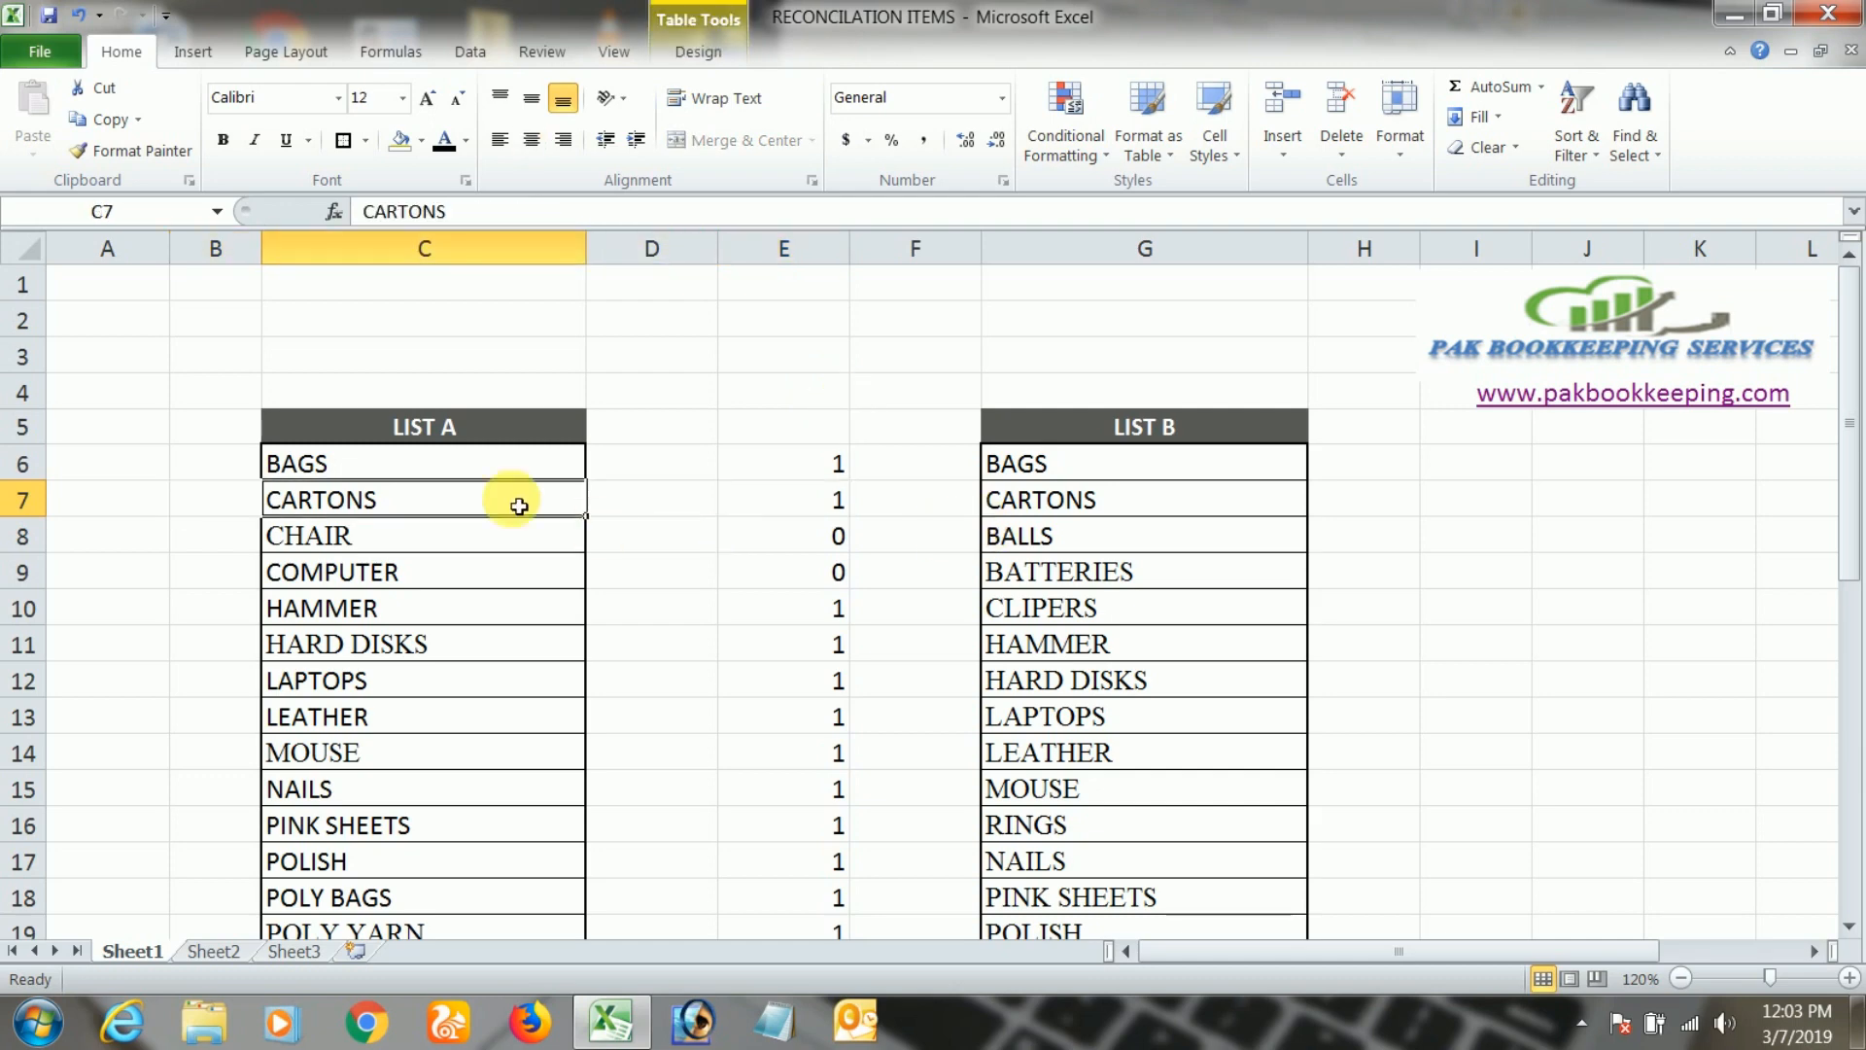
pyautogui.click(1030, 504)
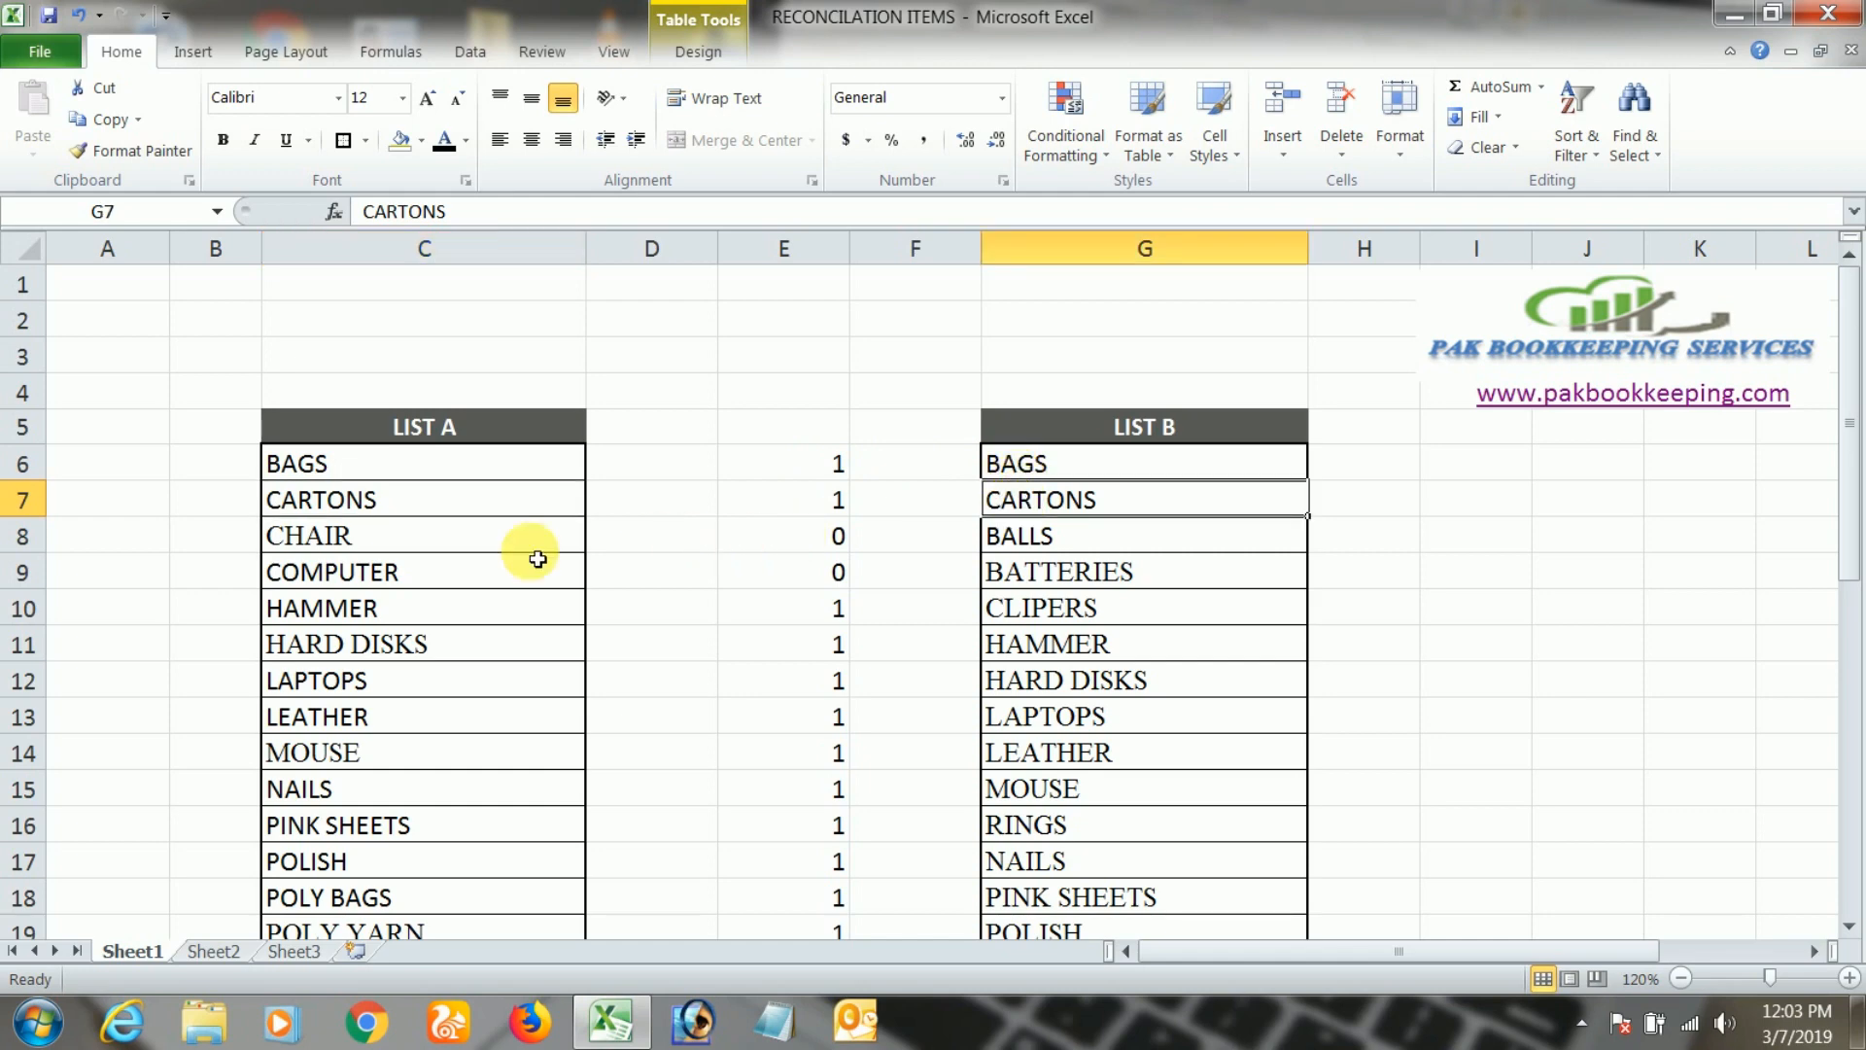
pyautogui.click(796, 535)
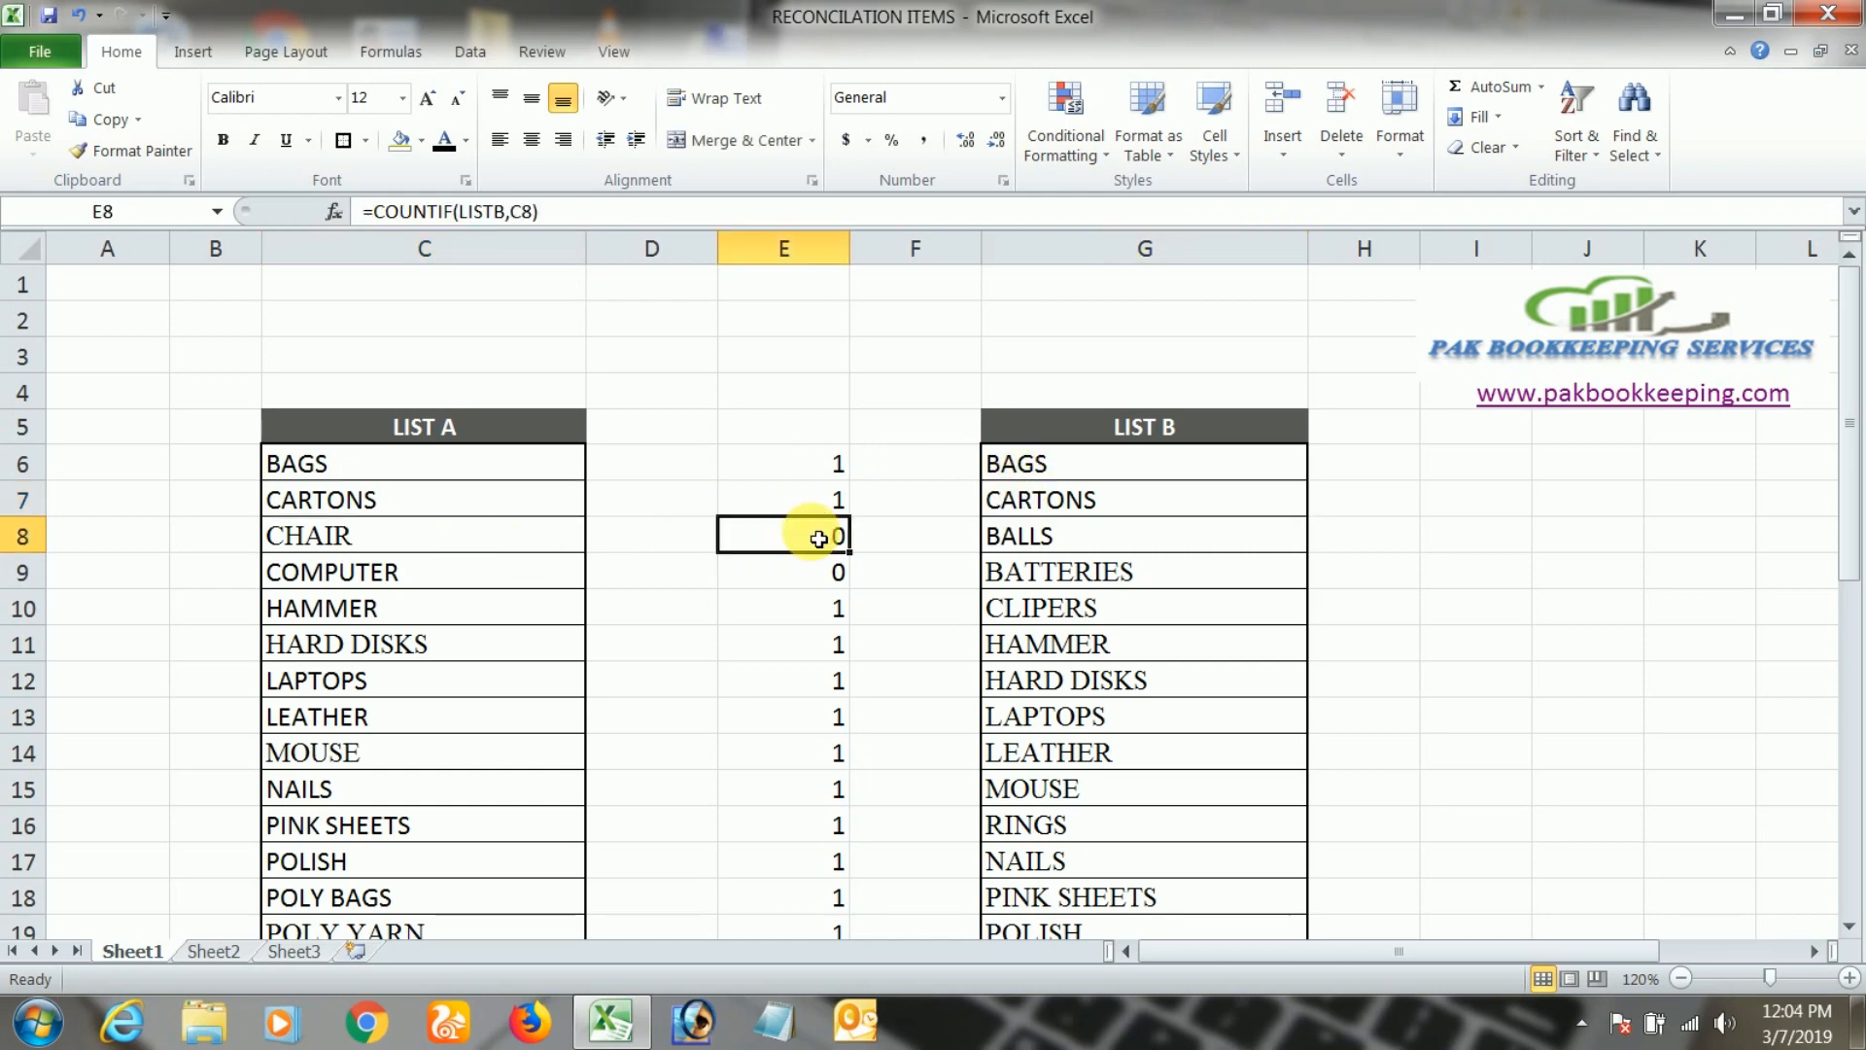
pyautogui.click(374, 545)
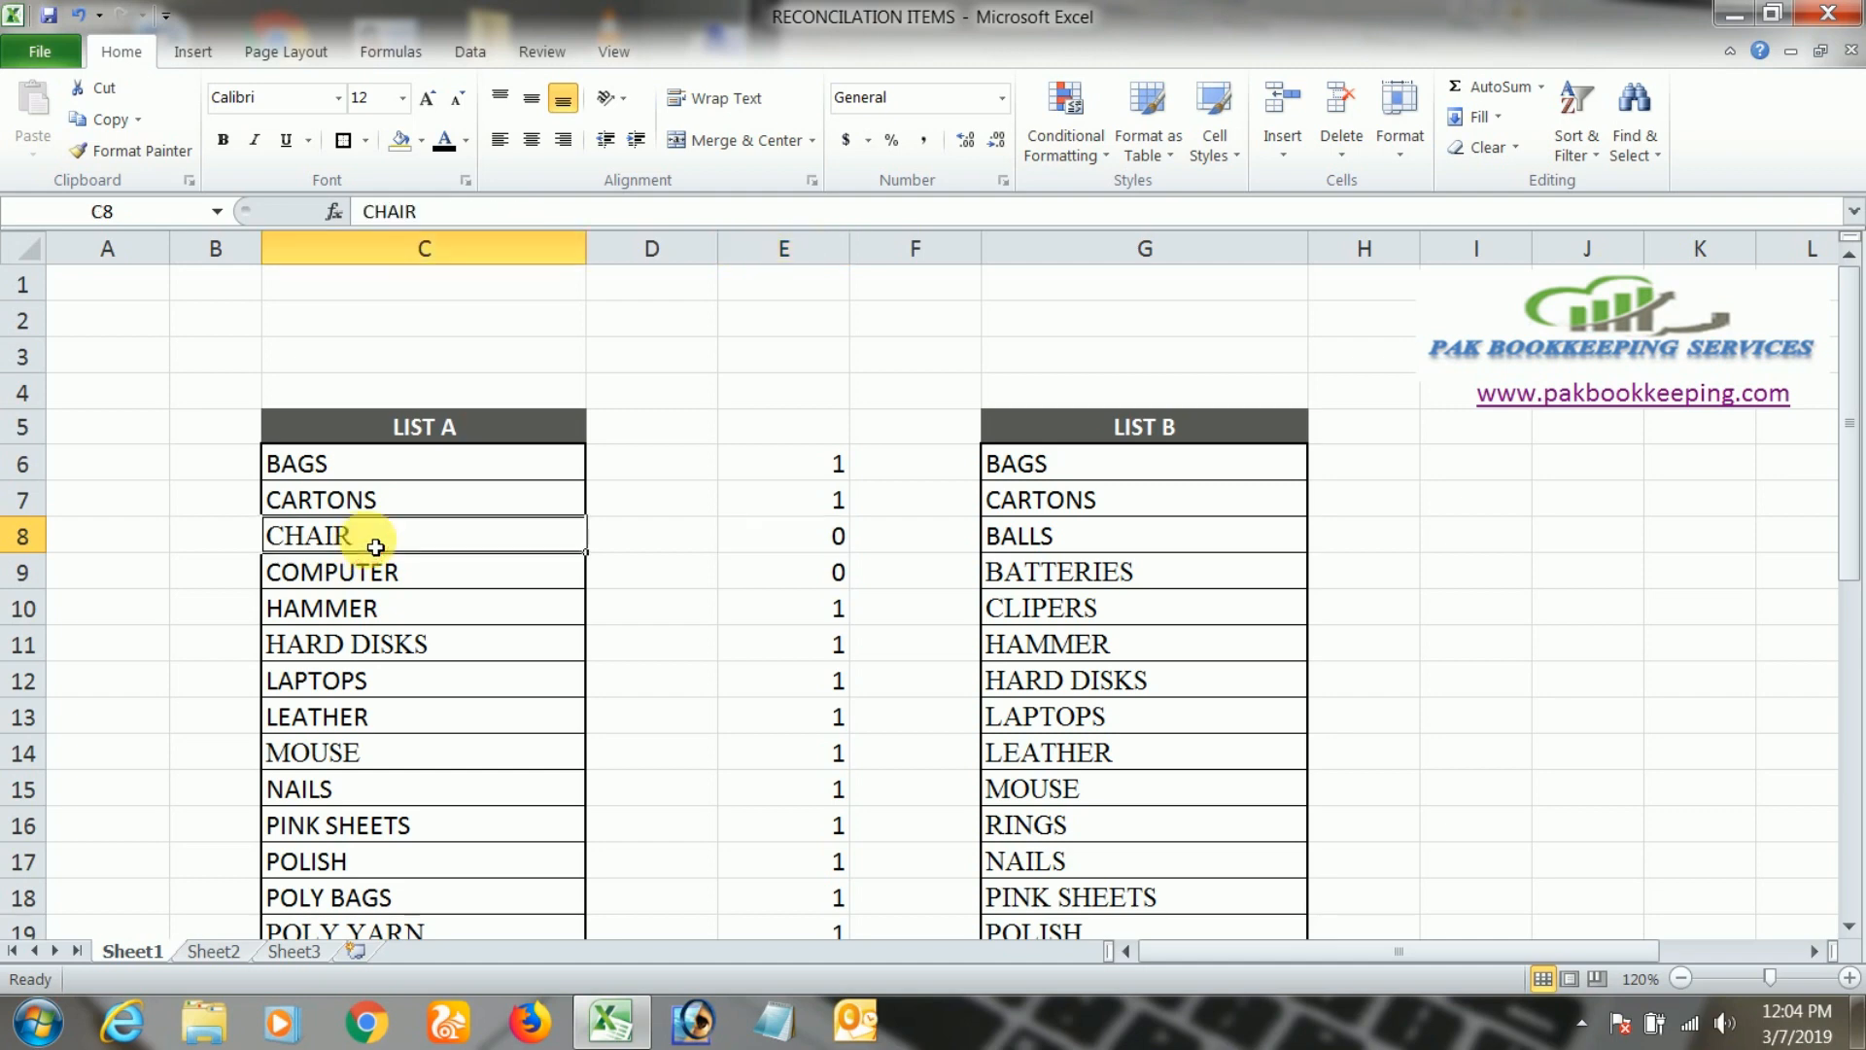
pyautogui.click(1066, 551)
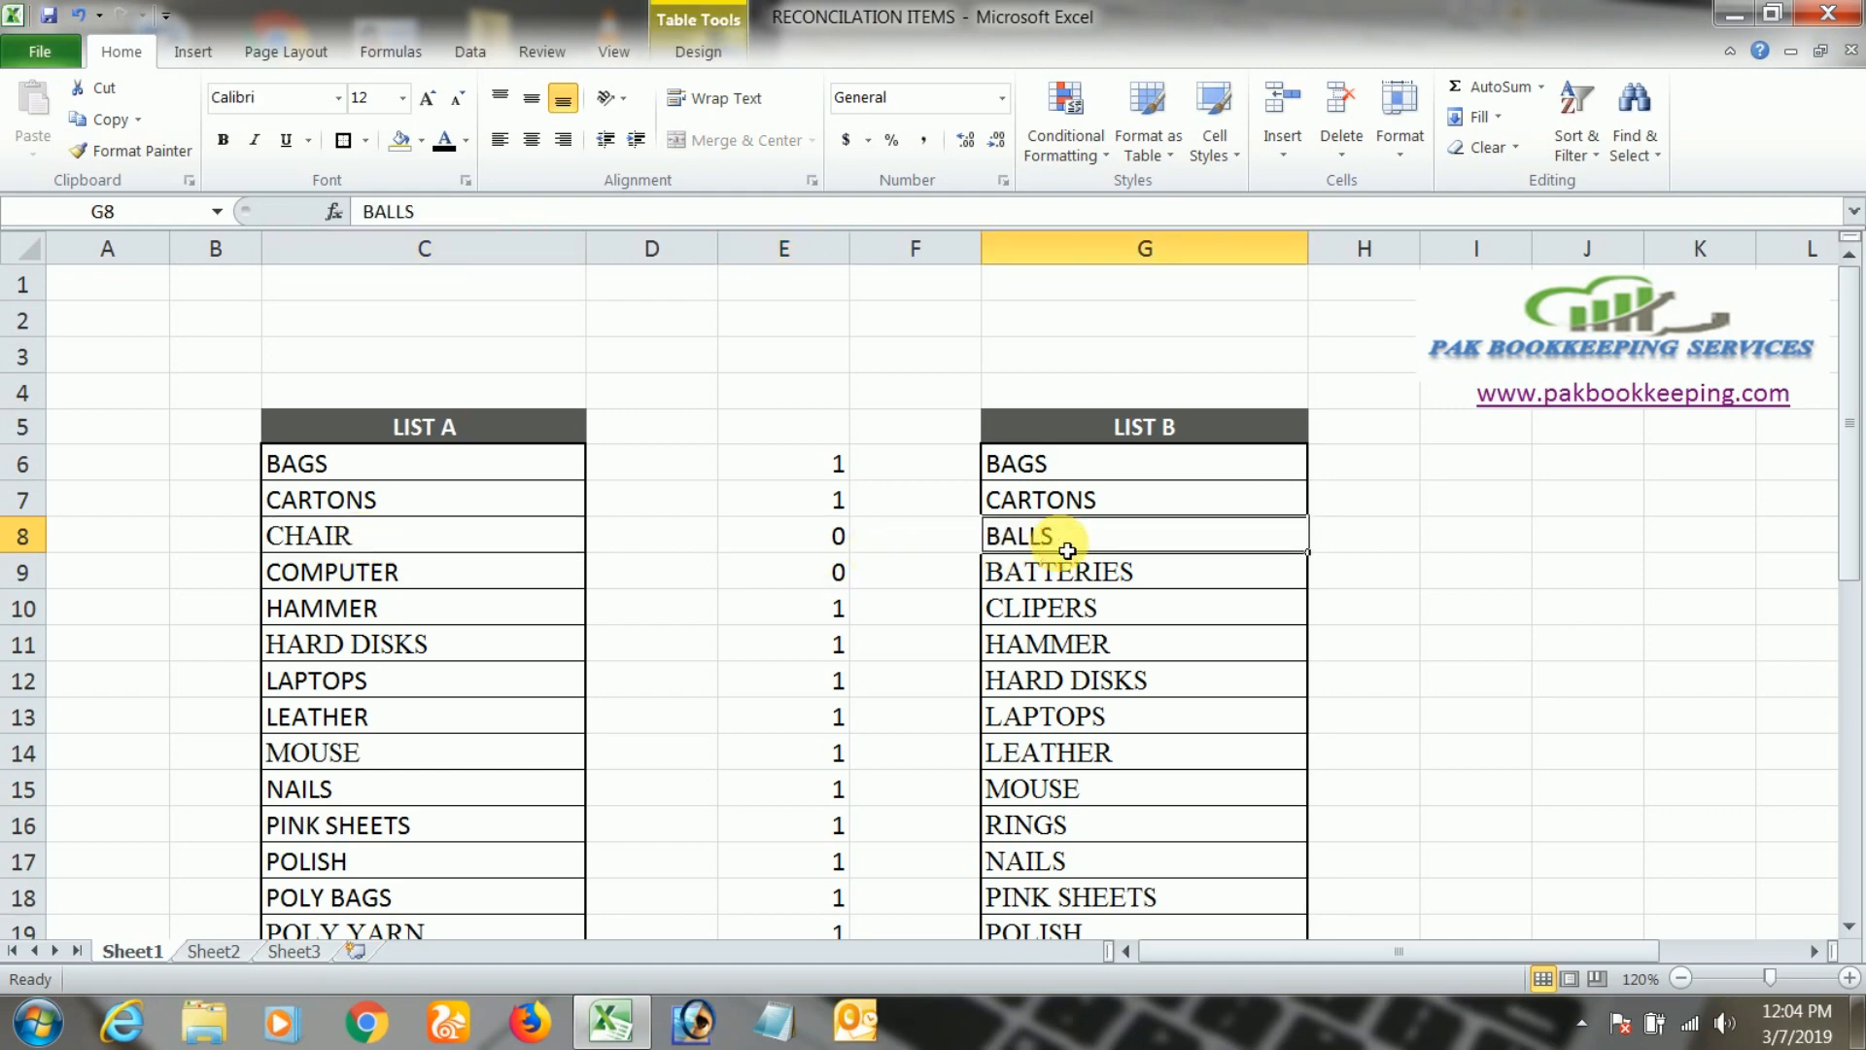
pyautogui.doubleClick(799, 539)
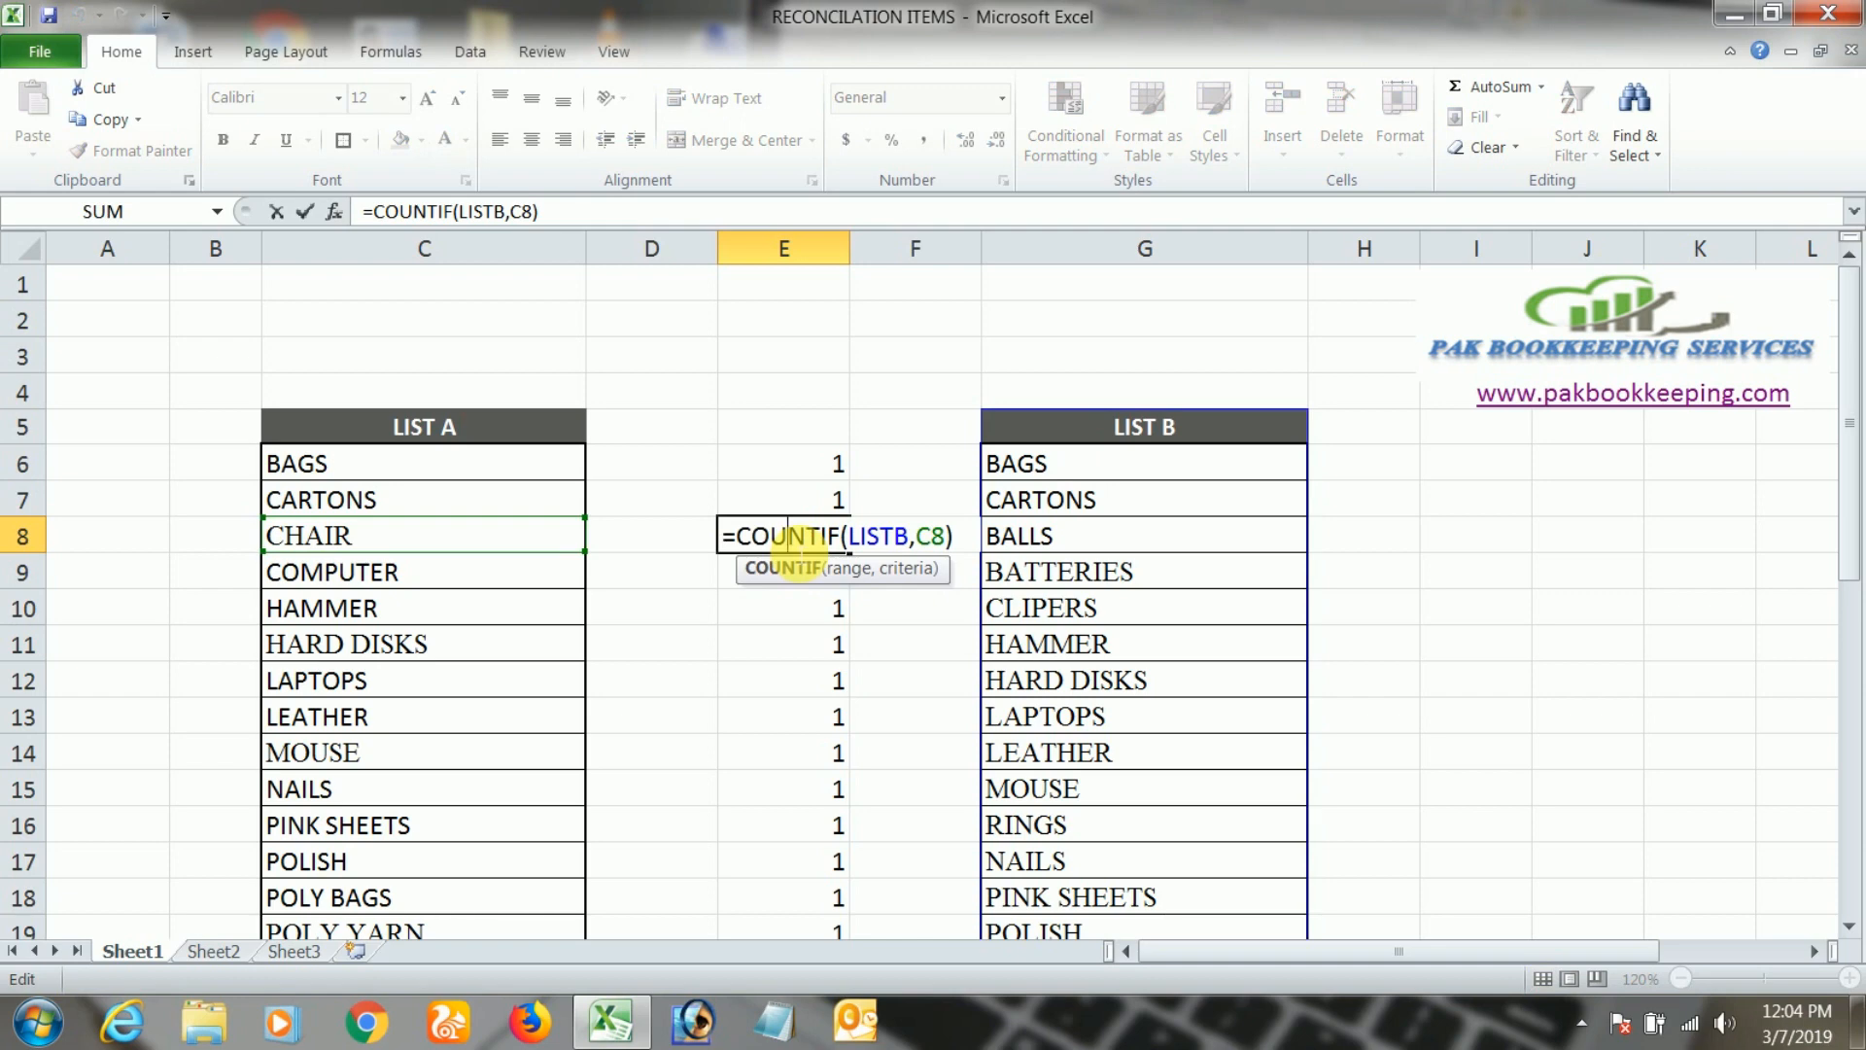
pyautogui.press('Escape')
# Review the COUNTIF results further down column E and check the PRINTERS item in row 20 against LIST B
pyautogui.press('Down')
pyautogui.press('Down')
pyautogui.press('Down')
pyautogui.press('Down')
pyautogui.press('Down')
pyautogui.press('Down')
pyautogui.press('Down')
pyautogui.press('Down')
pyautogui.press('Down')
pyautogui.press('Down')
pyautogui.press('Down')
pyautogui.press('Down')
pyautogui.press('Down')
pyautogui.press('Down')
pyautogui.press('Down')
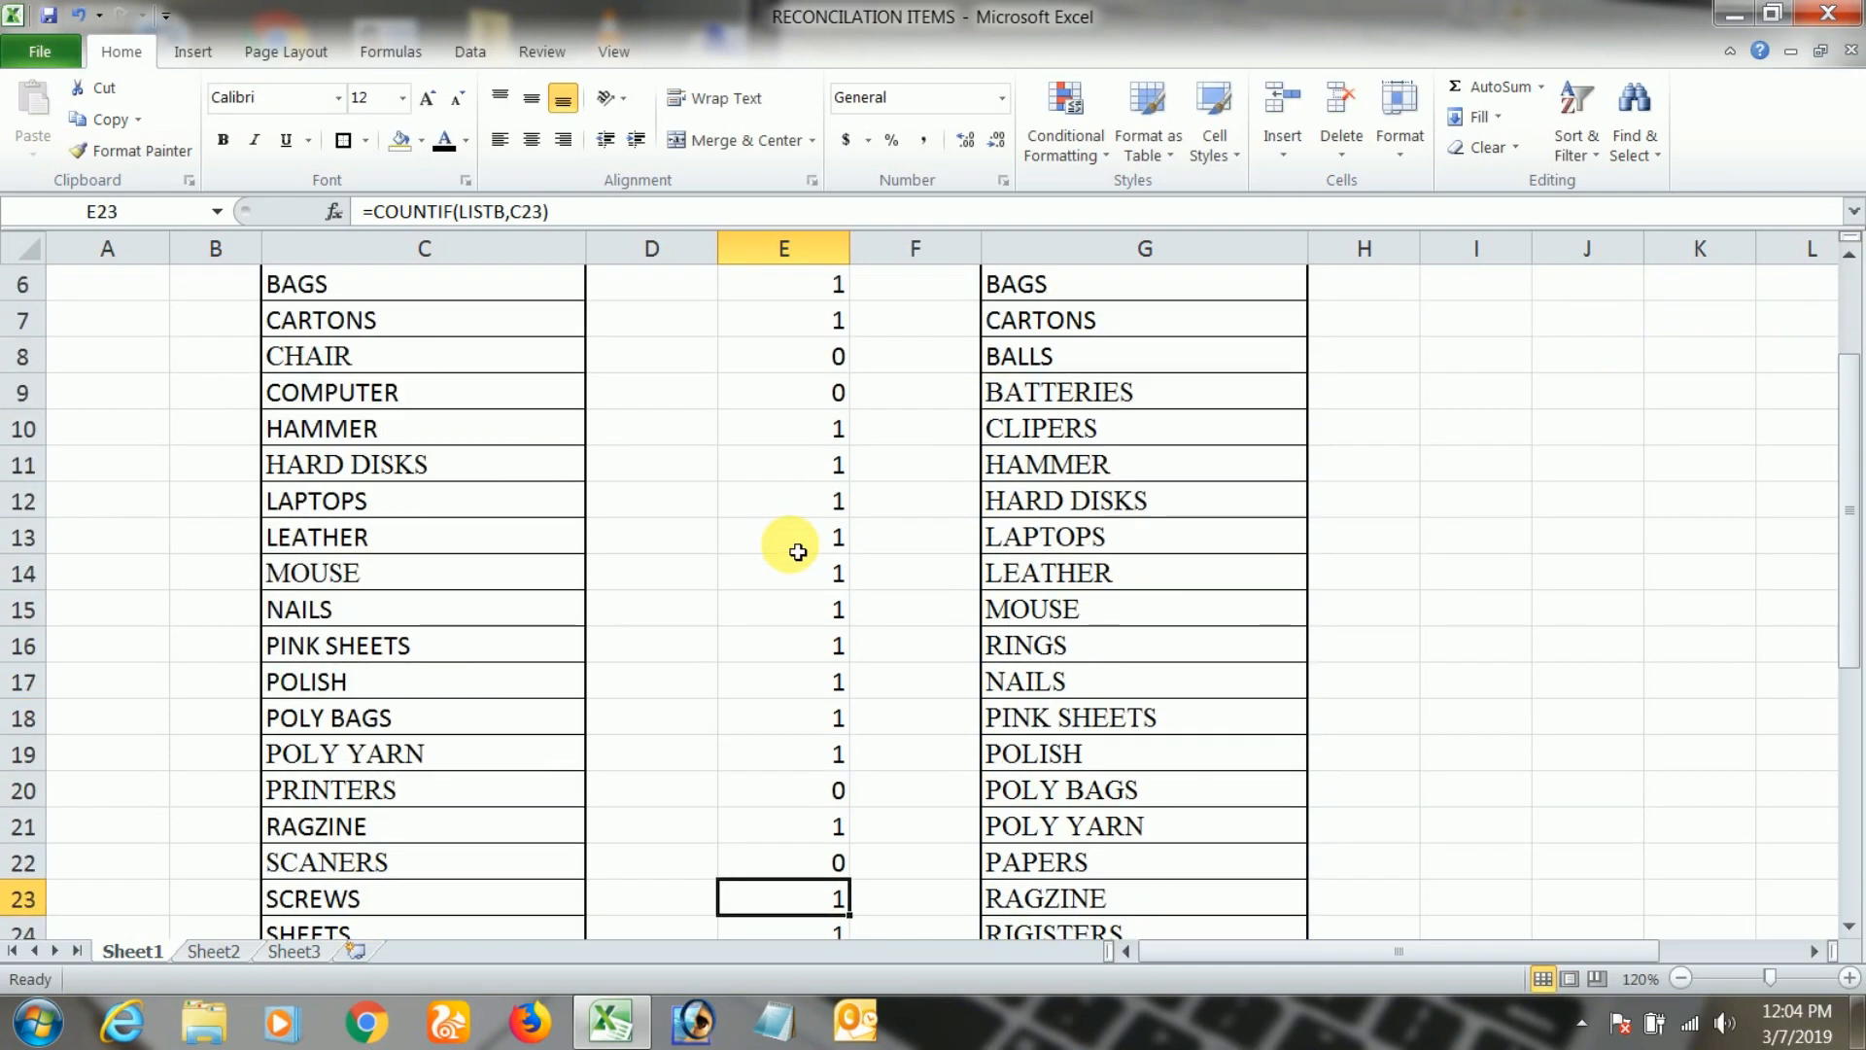
pyautogui.press('Up')
pyautogui.press('Up')
pyautogui.press('Up')
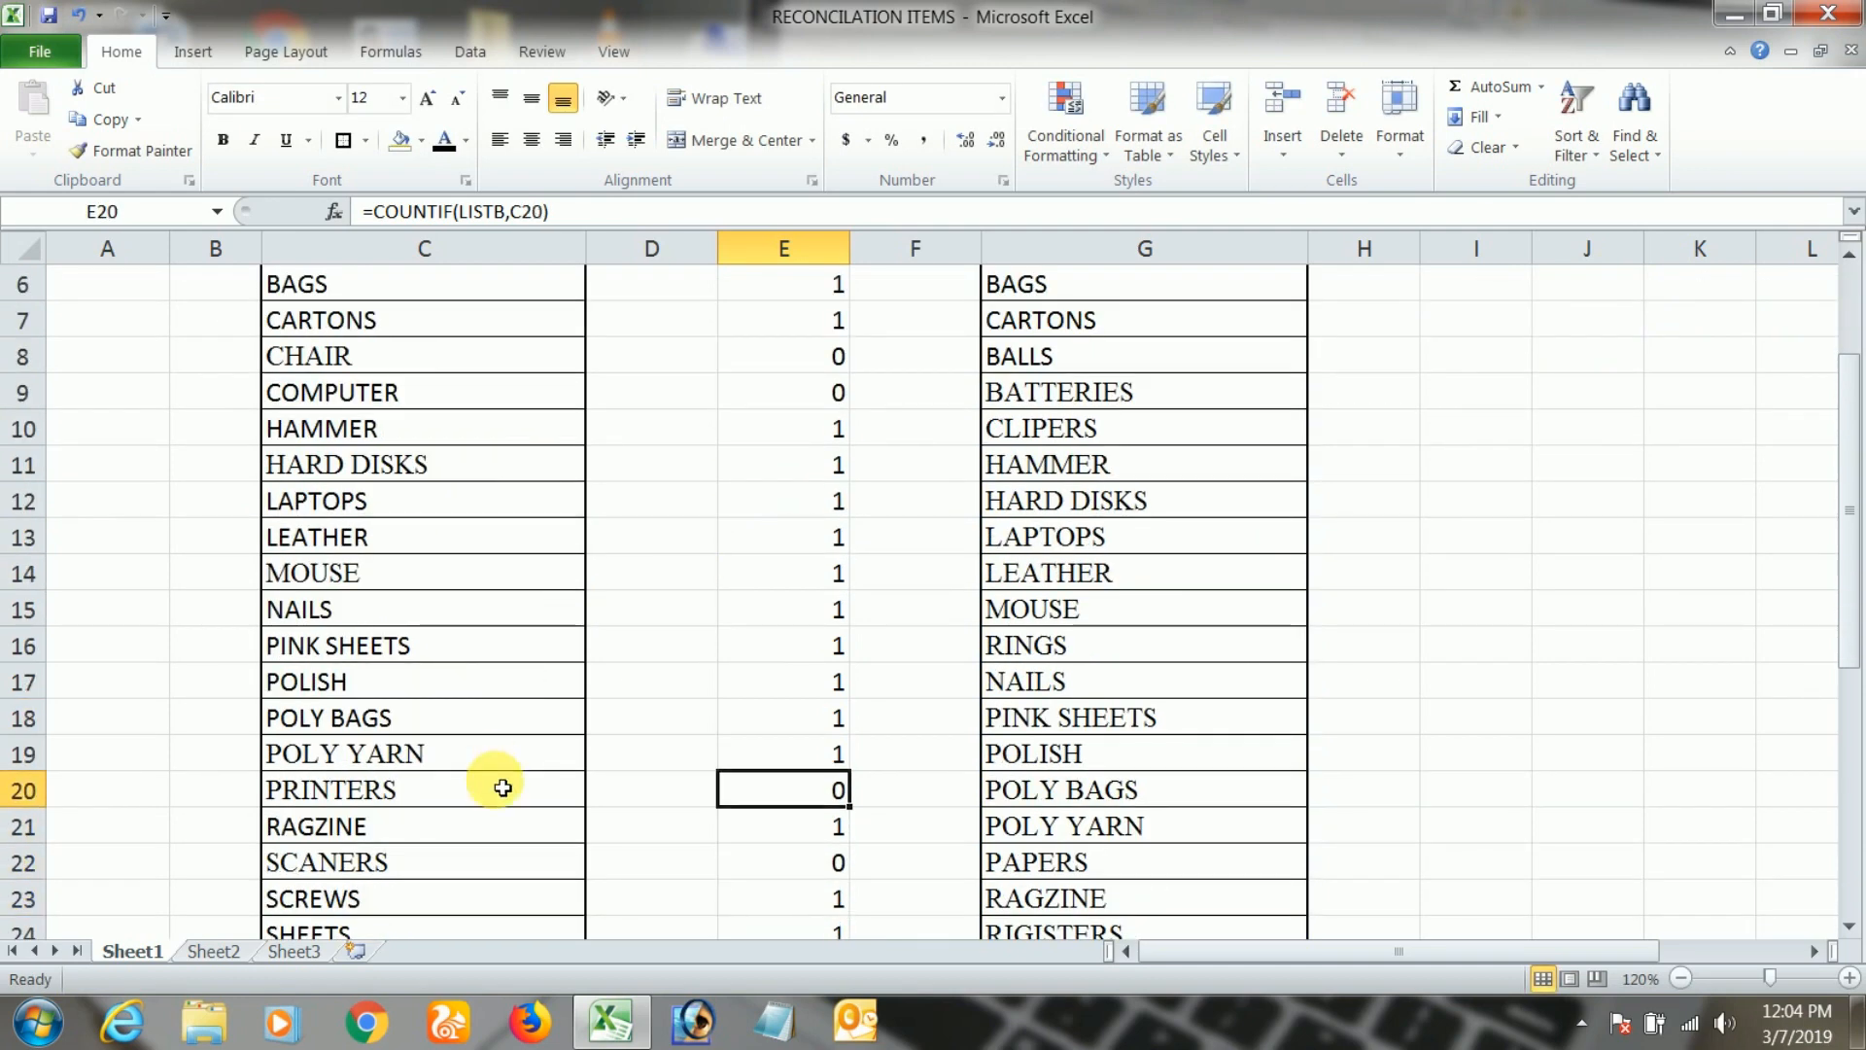
pyautogui.click(448, 803)
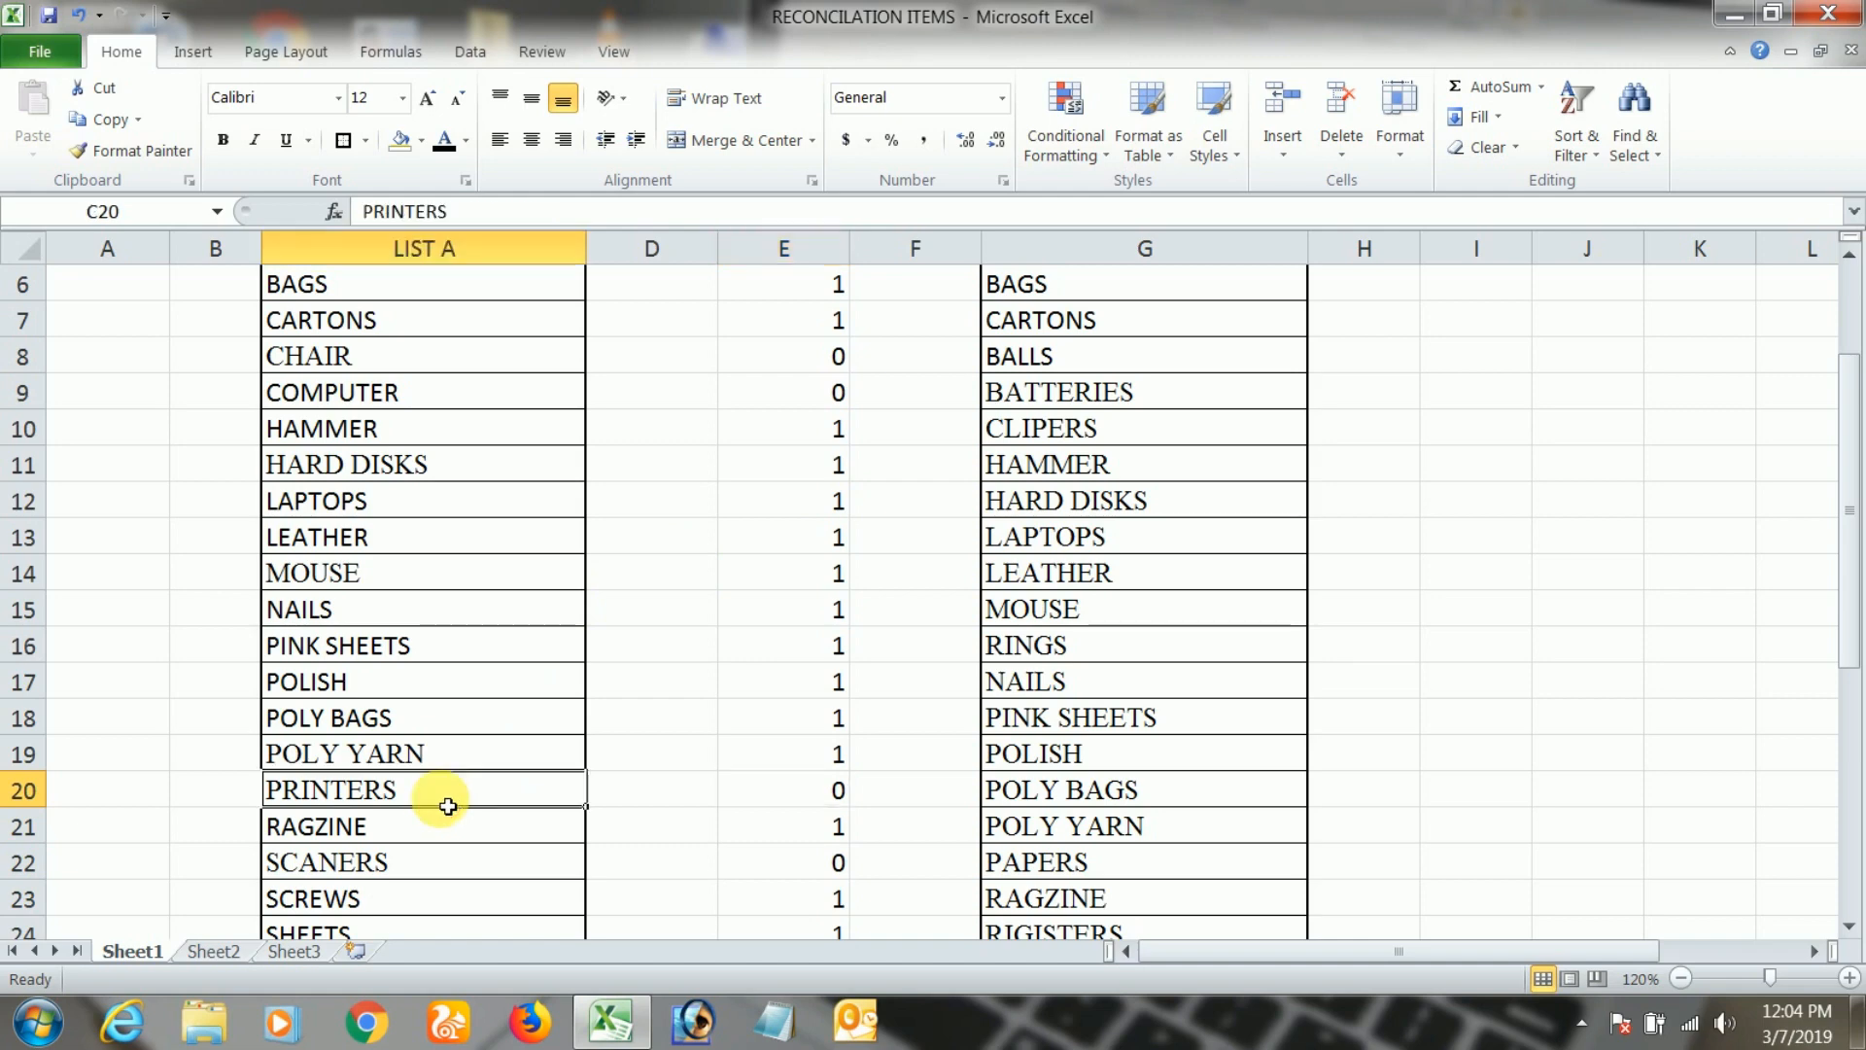
pyautogui.click(1069, 795)
pyautogui.click(712, 750)
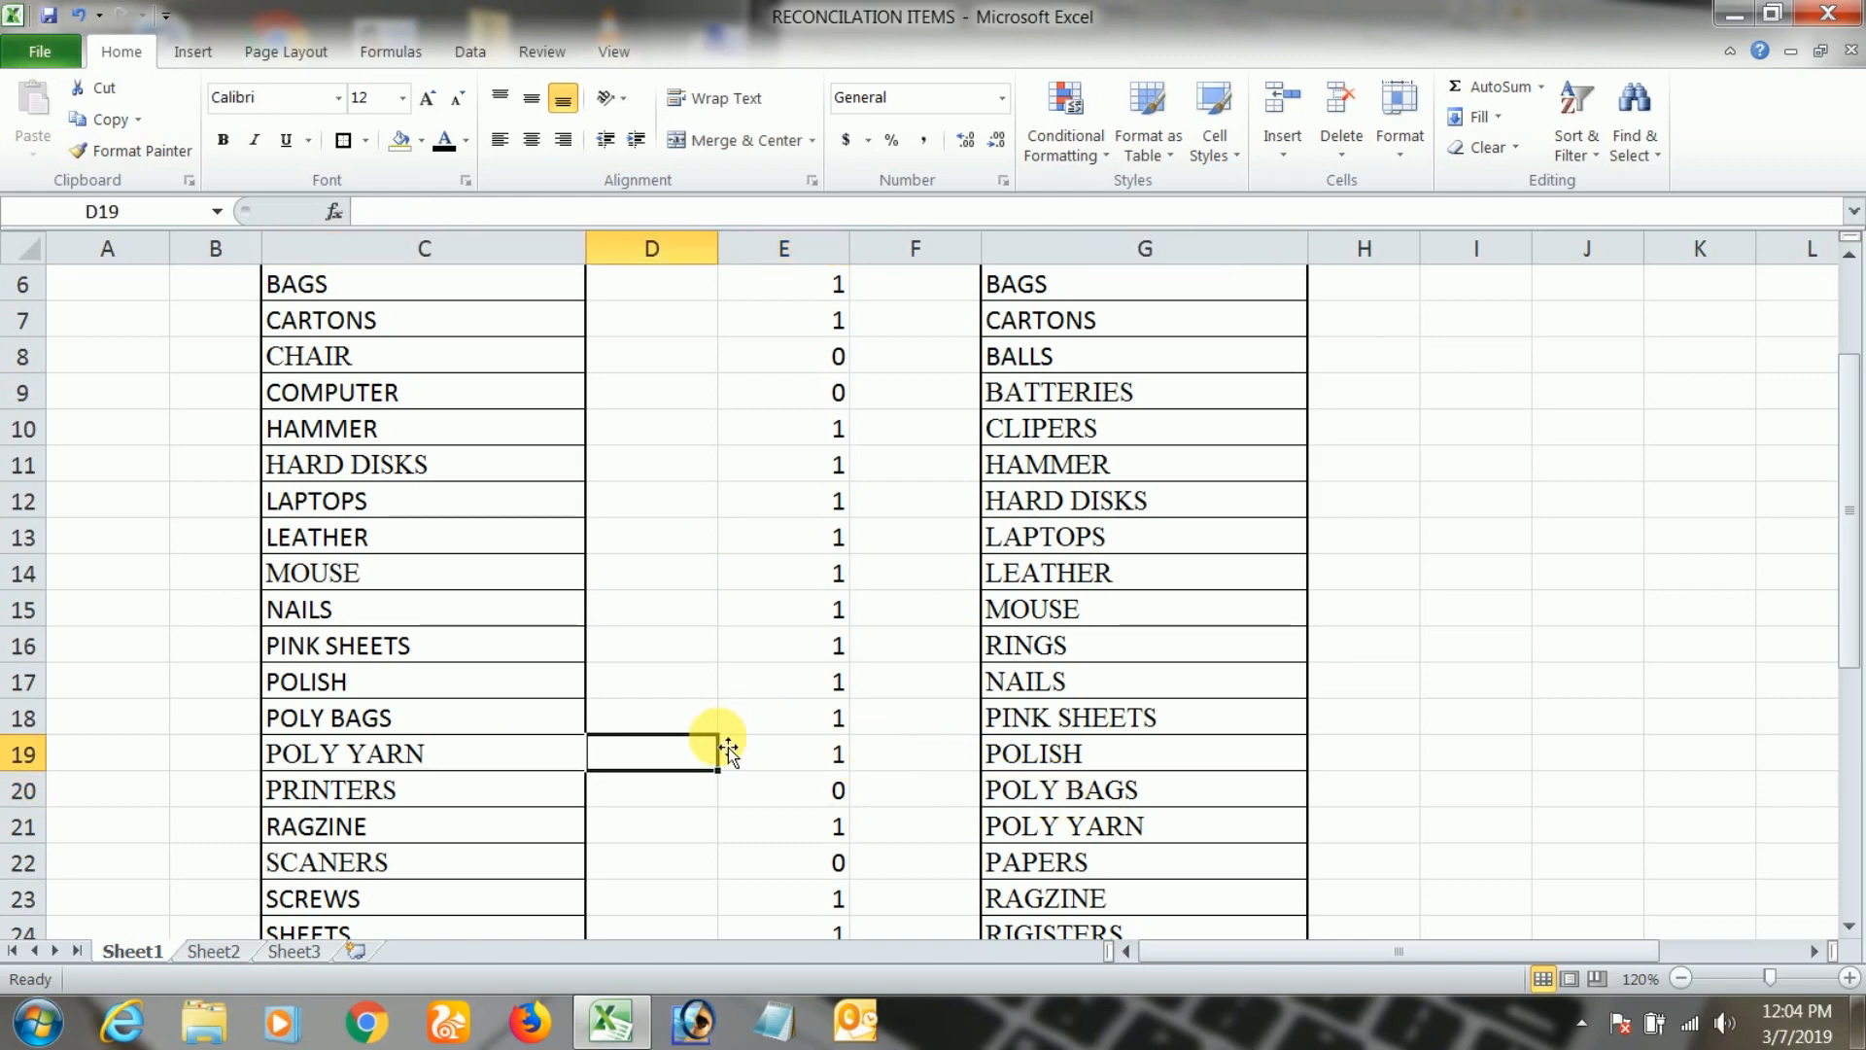
pyautogui.press('Up')
pyautogui.press('Right')
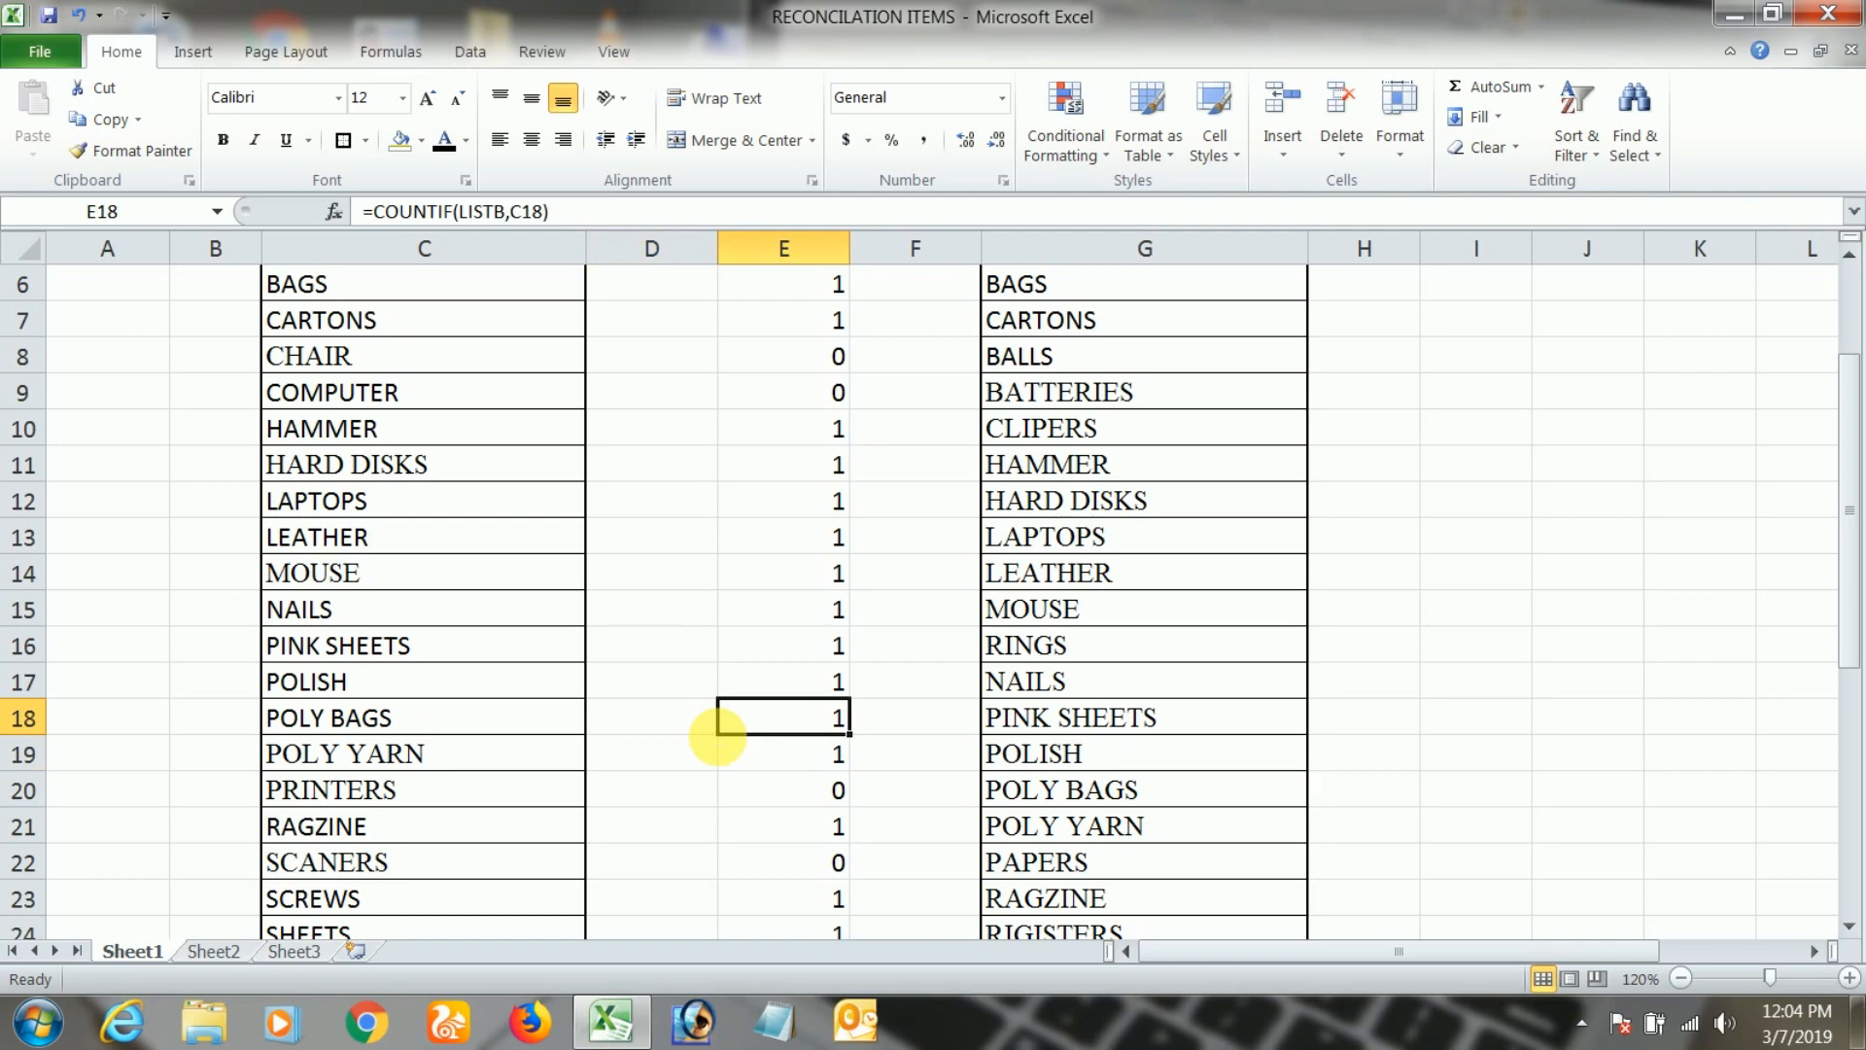
pyautogui.press('Up')
pyautogui.press('Up')
pyautogui.press('Up')
pyautogui.press('Up')
pyautogui.press('Up')
pyautogui.press('Up')
pyautogui.press('Up')
pyautogui.press('Up')
pyautogui.press('Up')
pyautogui.press('Up')
pyautogui.press('Up')
pyautogui.press('Up')
pyautogui.press('Up')
pyautogui.press('Up')
pyautogui.press('Up')
pyautogui.press('Up')
pyautogui.press('Up')
pyautogui.press('Down')
pyautogui.press('Down')
pyautogui.press('Down')
pyautogui.press('Down')
pyautogui.press('Down')
pyautogui.press('Down')
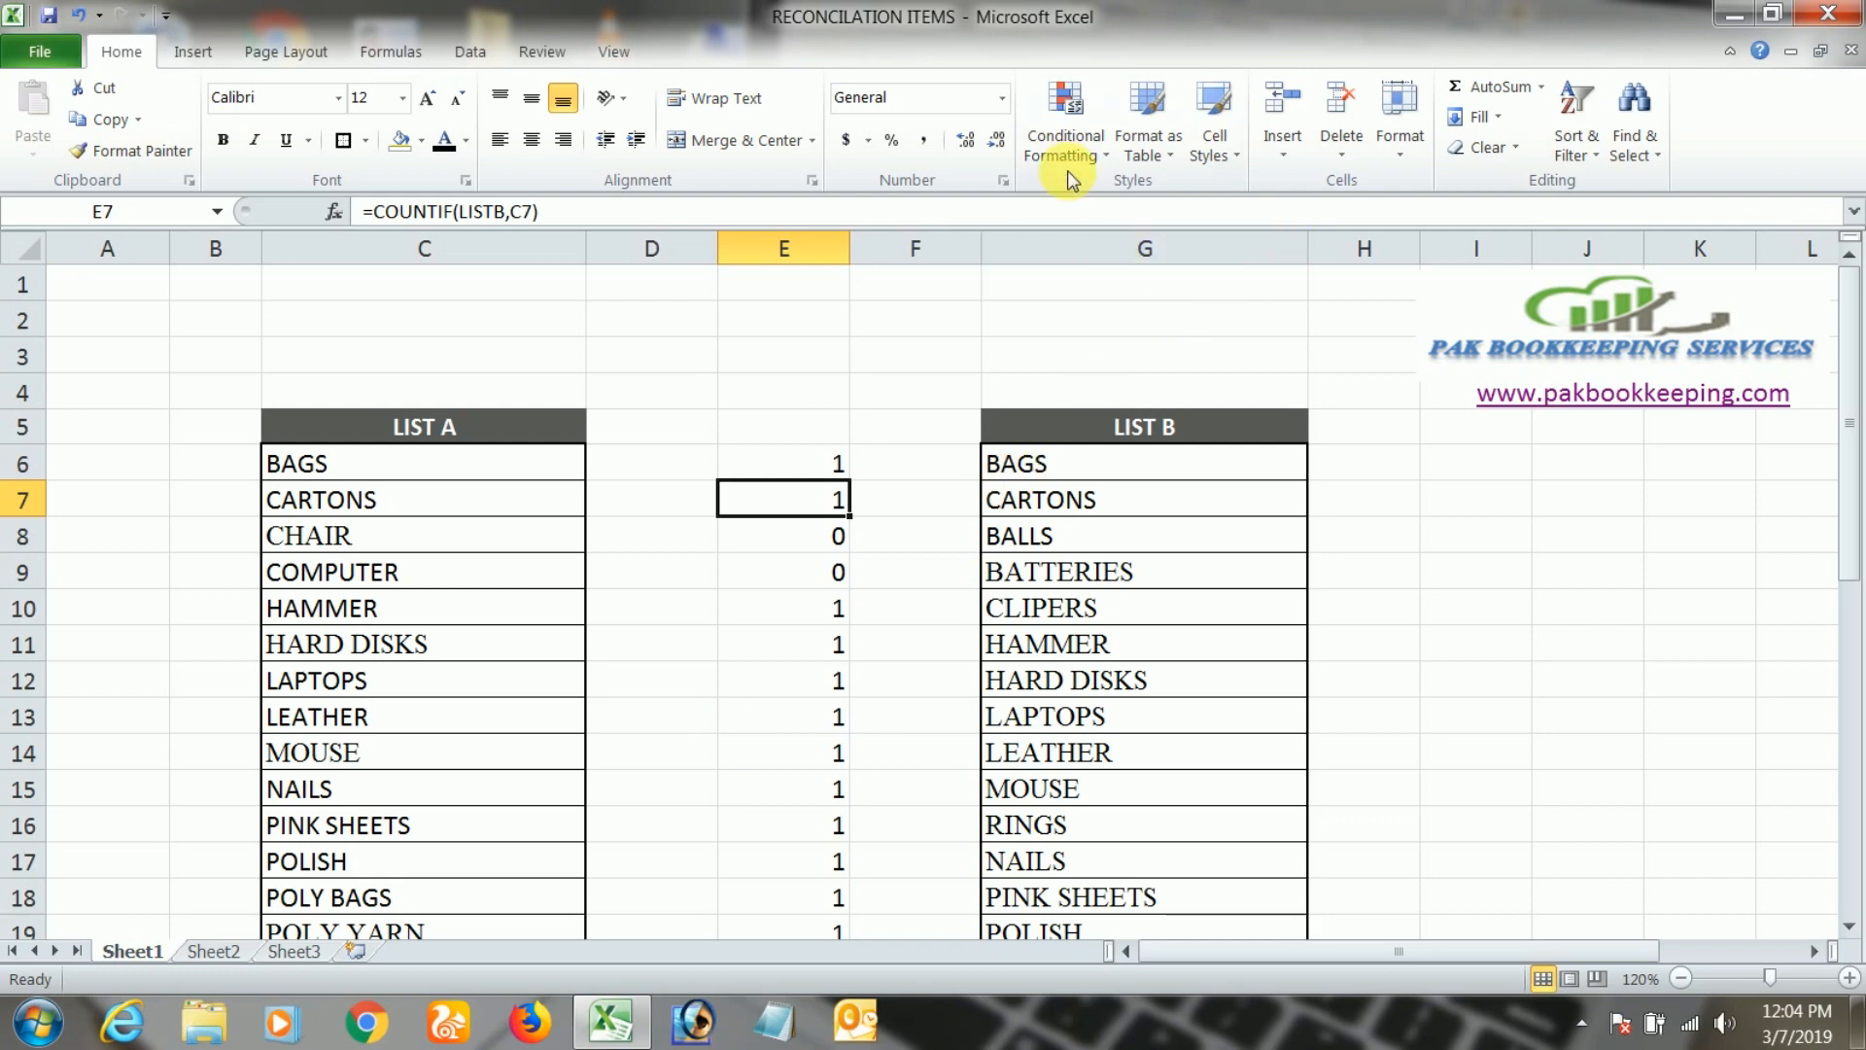
# Copy the full COUNTIF formula text from cell E6 and leave the cell unchanged
pyautogui.click(447, 474)
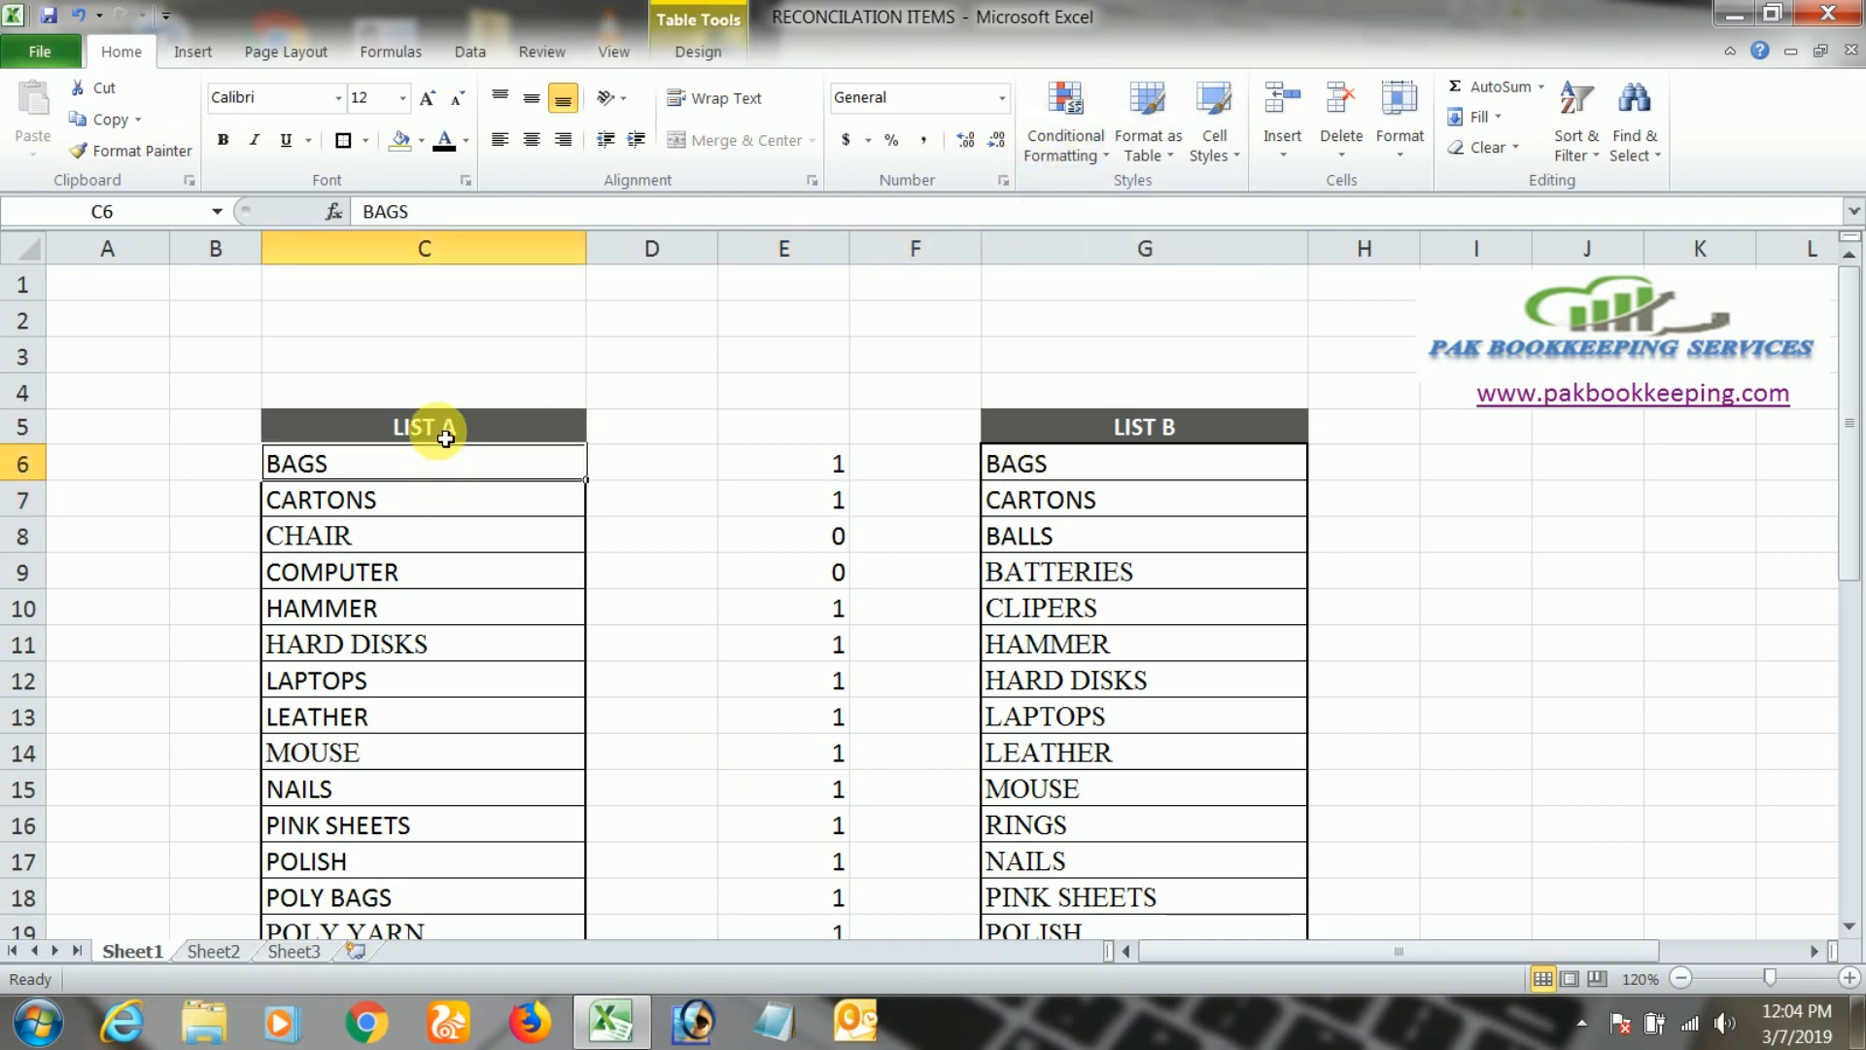
pyautogui.doubleClick(813, 467)
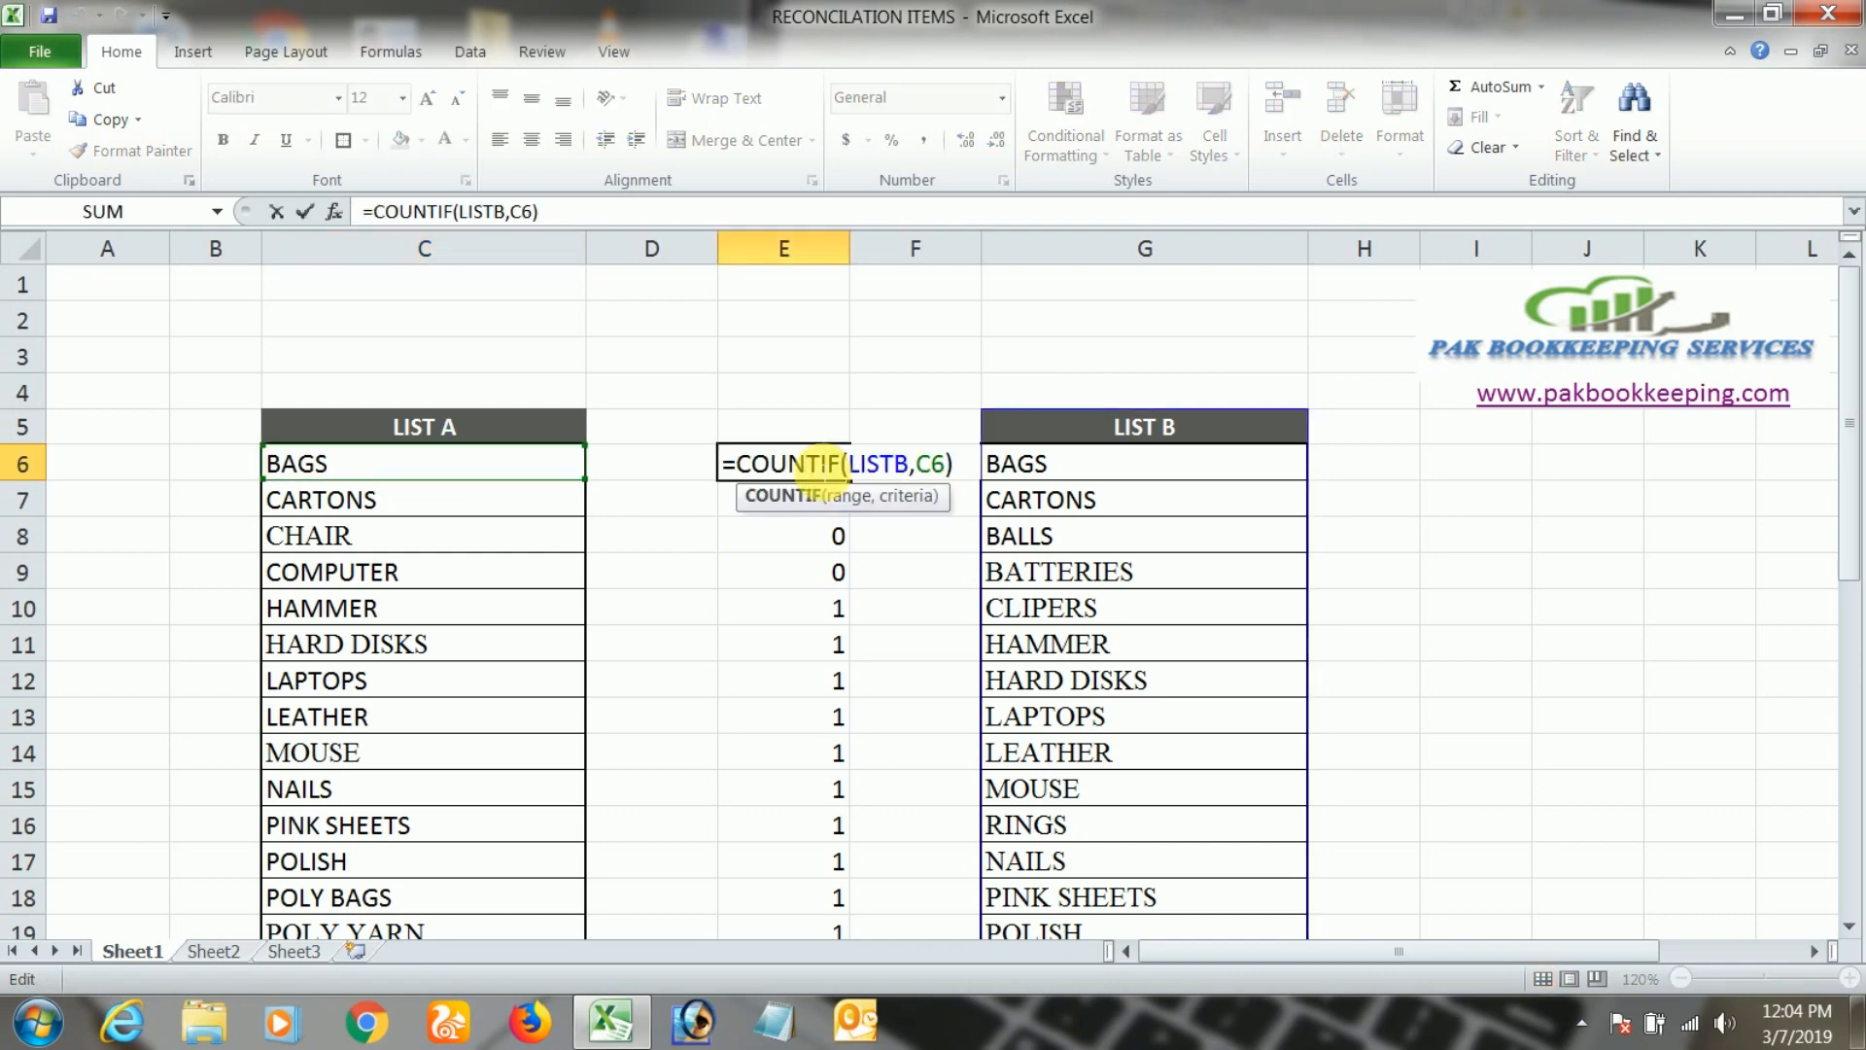
pyautogui.press('Left')
pyautogui.hotkey('shift', 'Right')
pyautogui.hotkey('shift', 'Right')
pyautogui.hotkey('shift', 'Right')
pyautogui.hotkey('shift', 'Right')
pyautogui.hotkey('shift', 'Right')
pyautogui.hotkey('shift', 'Right')
pyautogui.hotkey('shift', 'Right')
pyautogui.hotkey('shift', 'Right')
pyautogui.hotkey('shift', 'Right')
pyautogui.hotkey('shift', 'Right')
pyautogui.hotkey('shift', 'Right')
pyautogui.hotkey('shift', 'Right')
pyautogui.hotkey('shift', 'Right')
pyautogui.hotkey('shift', 'Right')
pyautogui.hotkey('shift', 'Right')
pyautogui.hotkey('shift', 'Right')
pyautogui.hotkey('shift', 'Right')
pyautogui.hotkey('shift', 'Right')
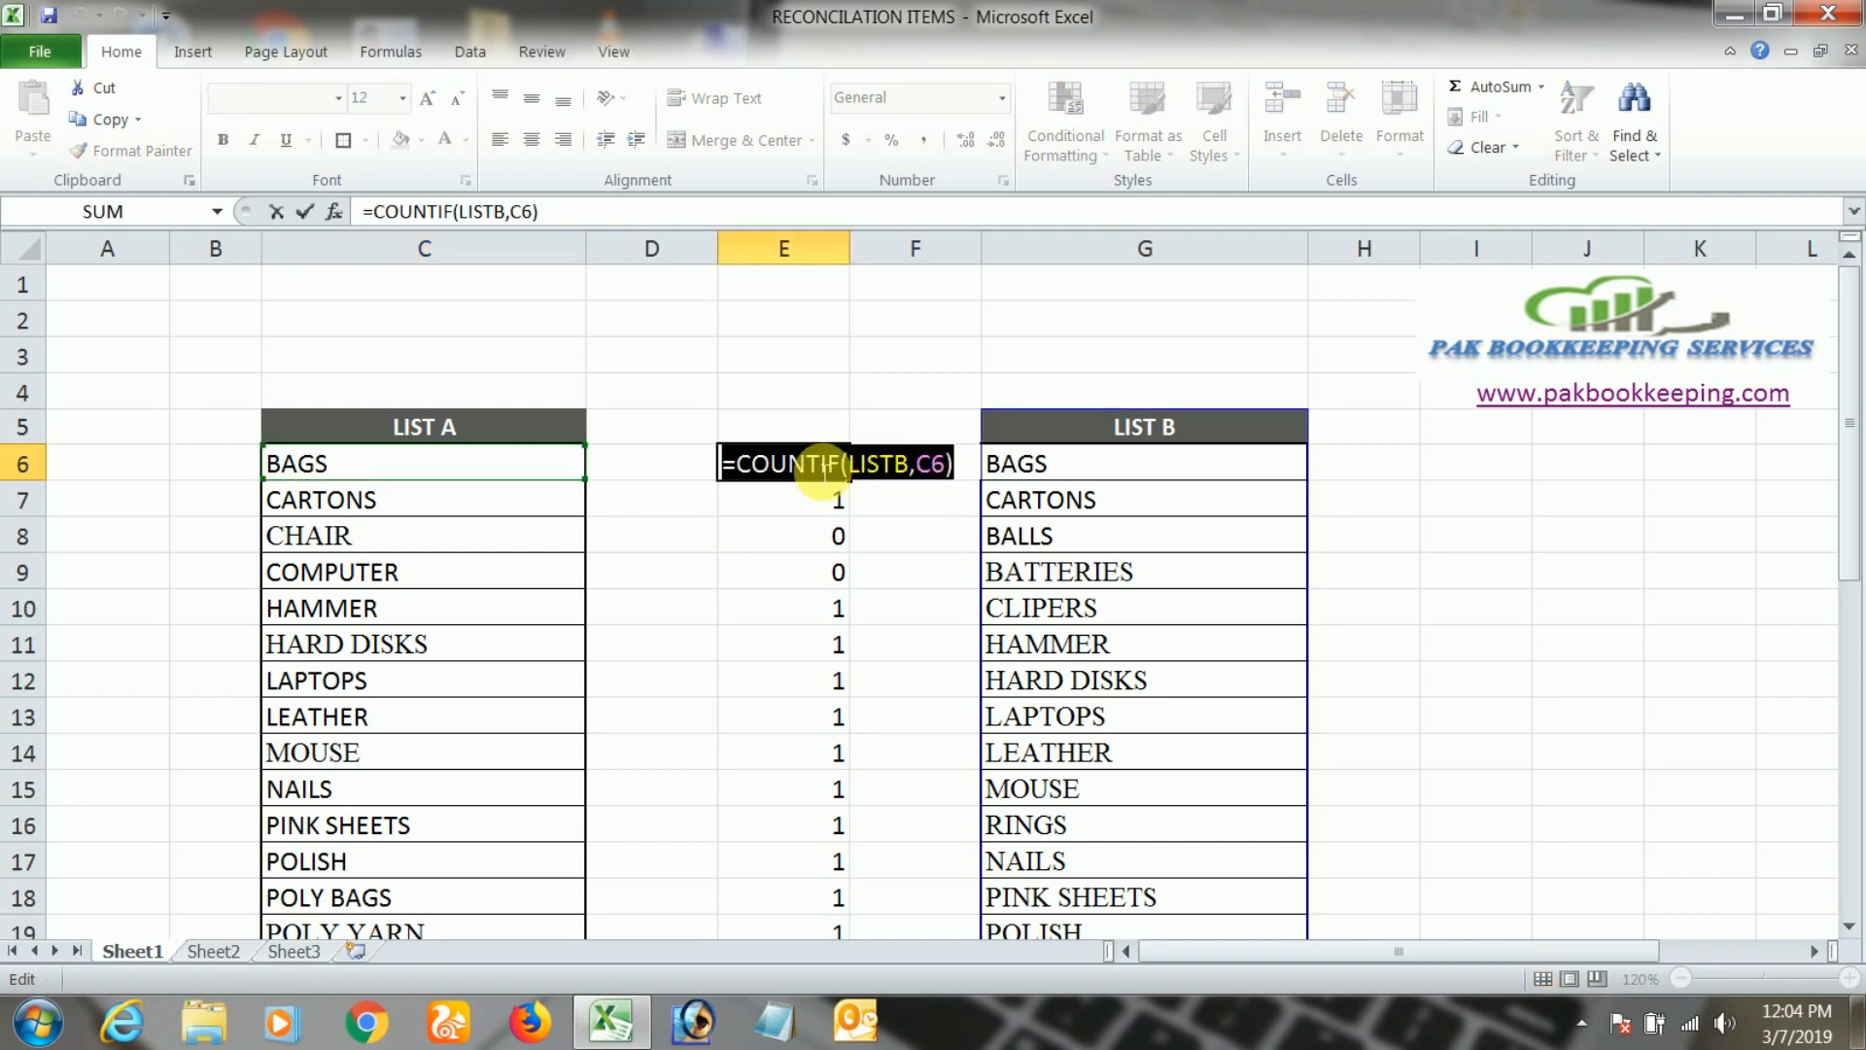
pyautogui.hotkey('ctrl', 'c')
pyautogui.press('Escape')
# Start a formula-based conditional formatting rule for the LIST A items in C6:C34 with the formula =COUNTIF(LISTB,C6)=0
pyautogui.click(470, 466)
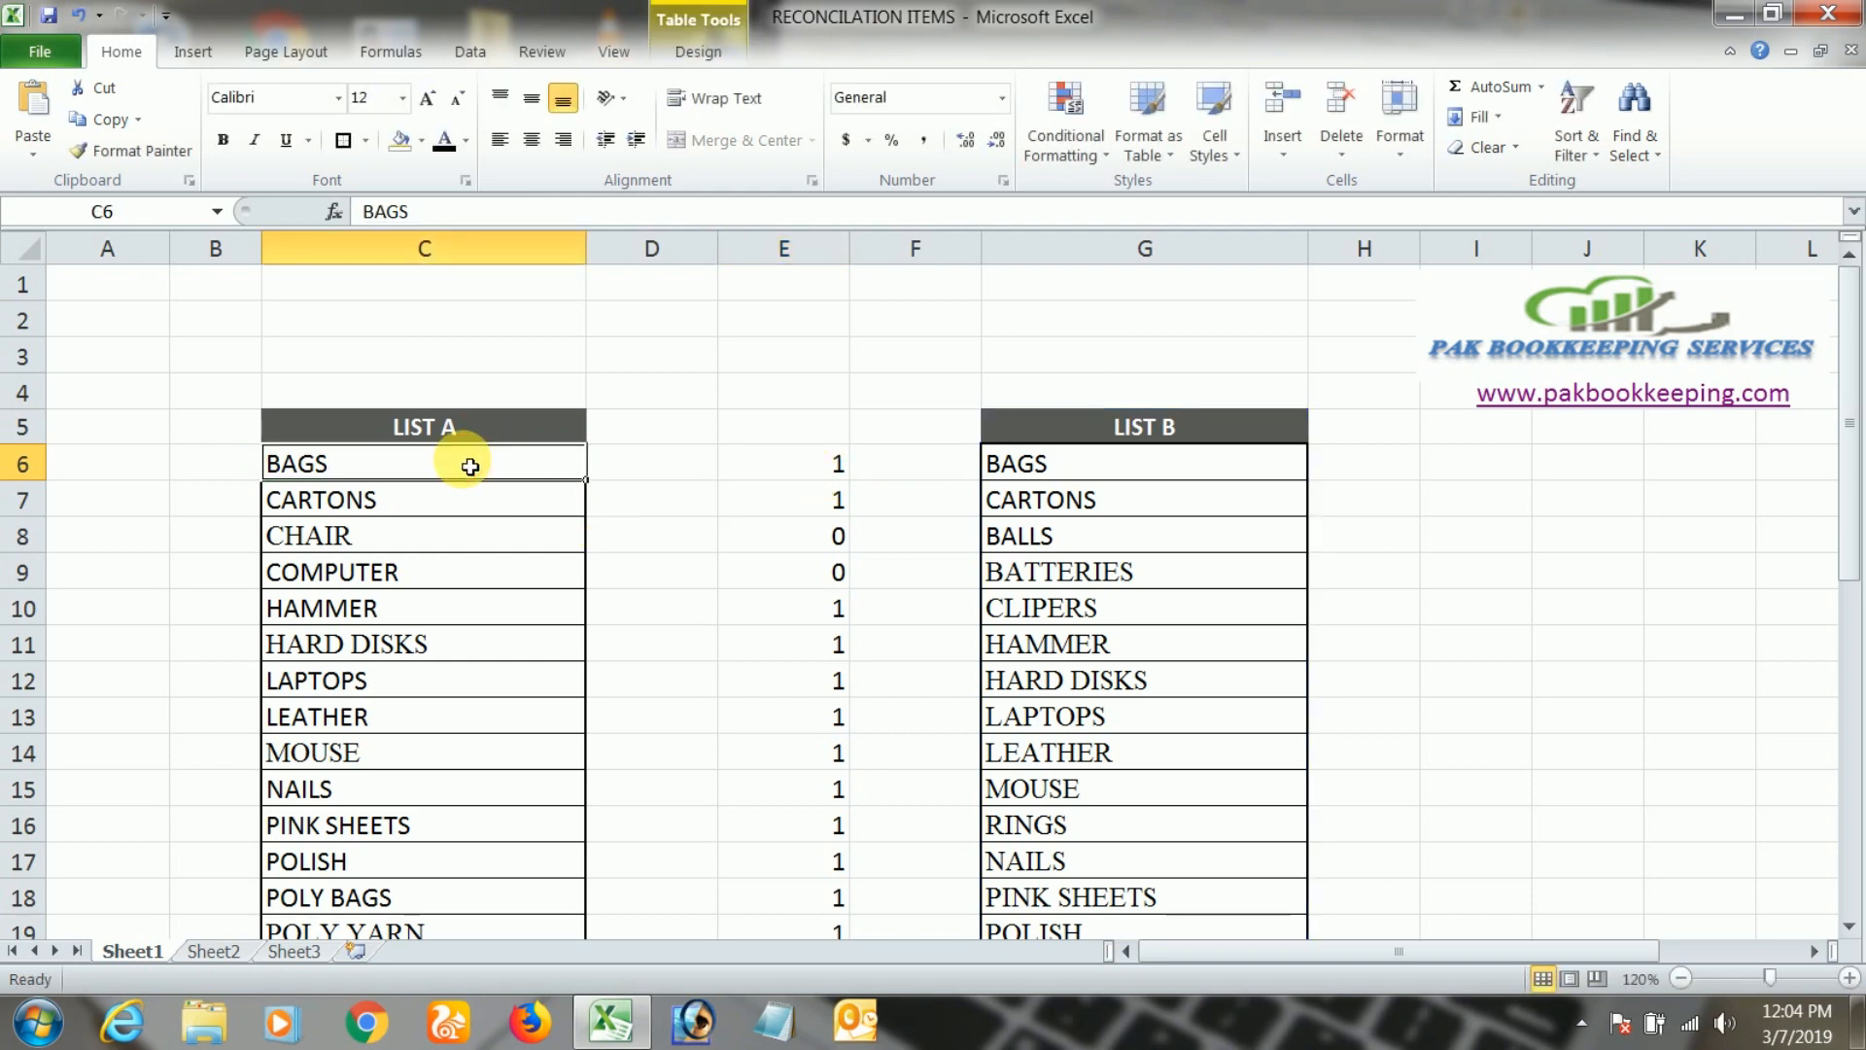
pyautogui.hotkey('ctrl', 'shift', 'Down')
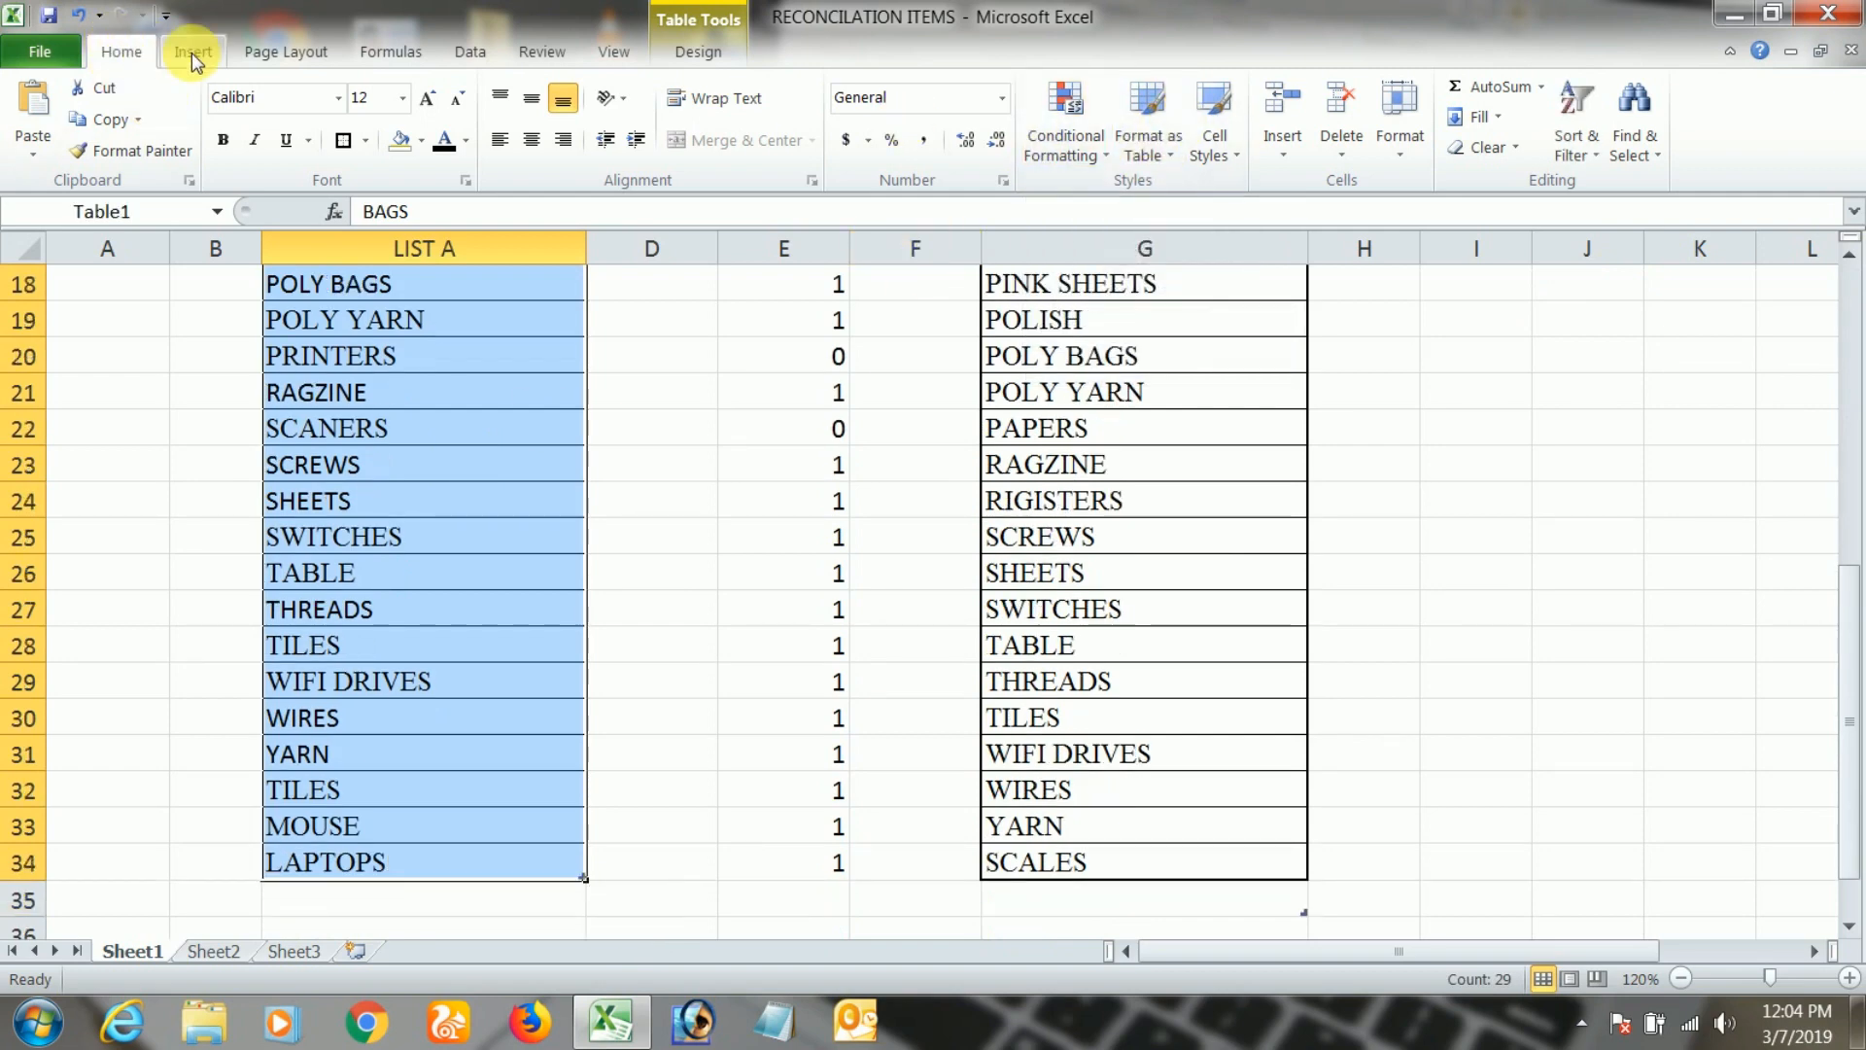
pyautogui.click(1073, 155)
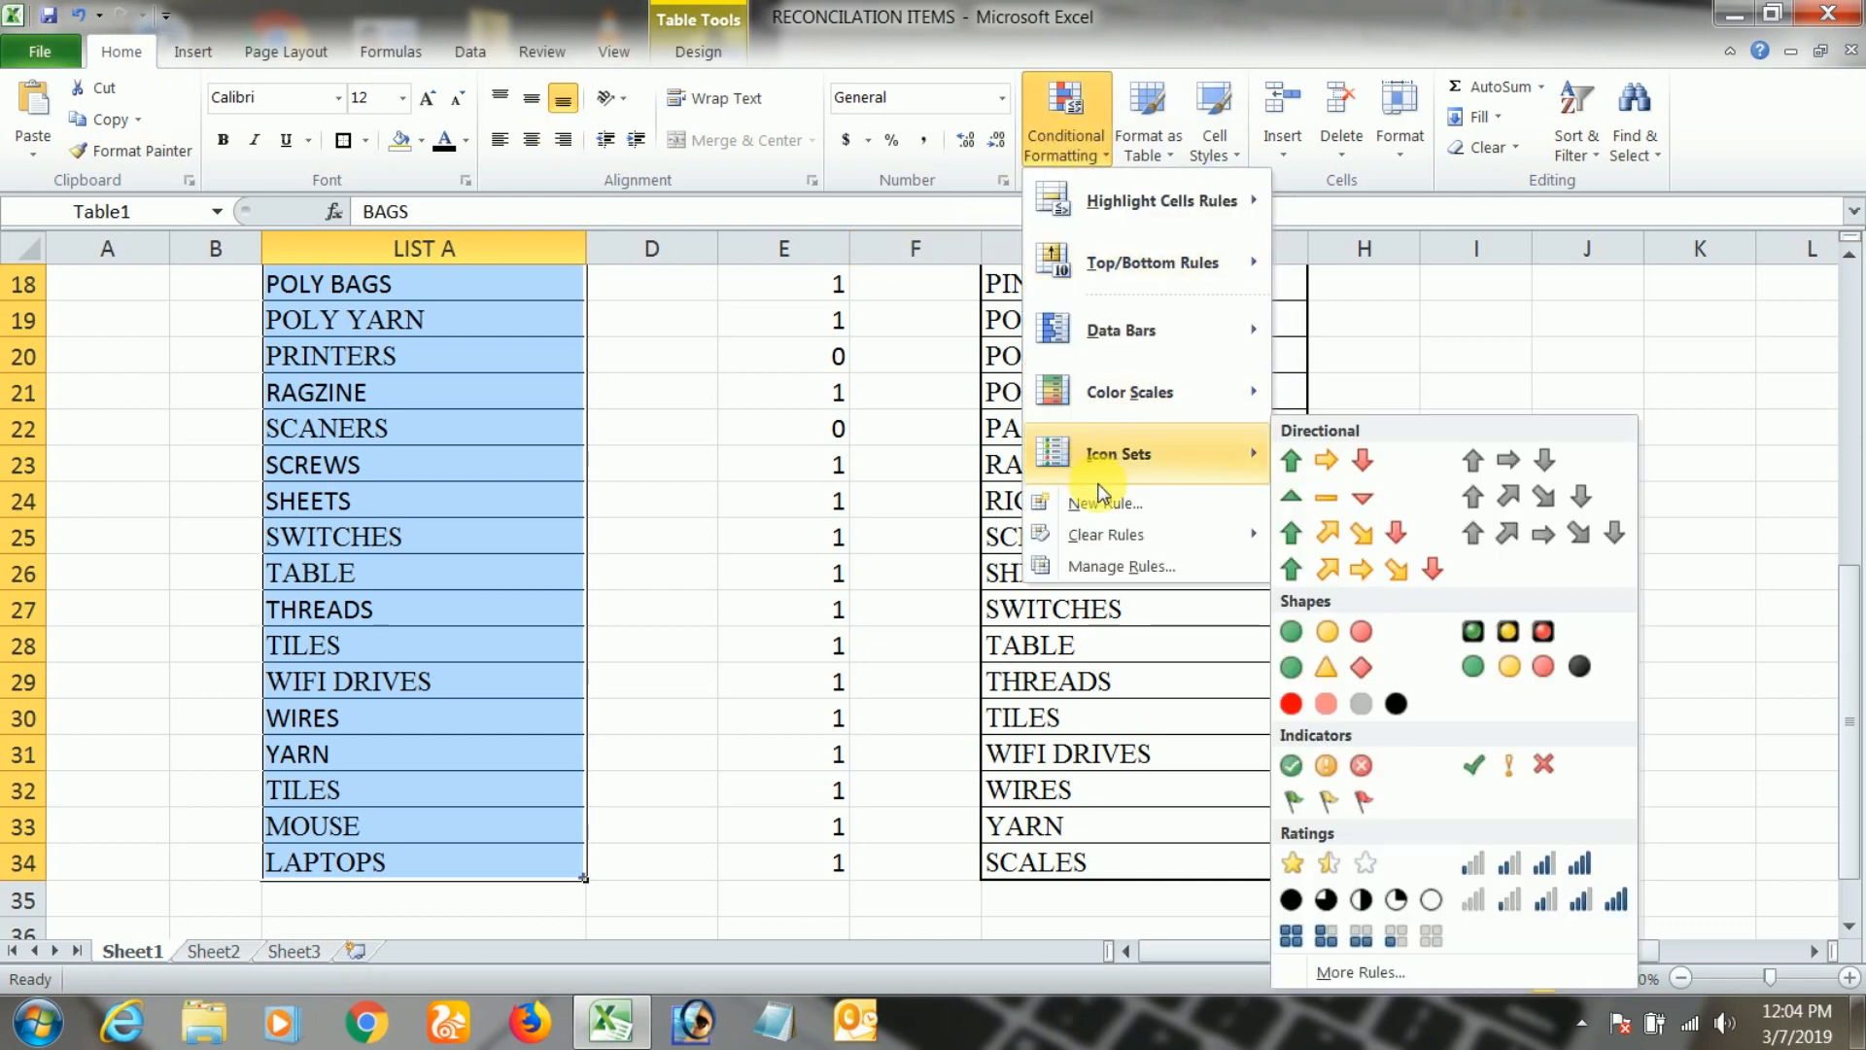
pyautogui.click(1184, 503)
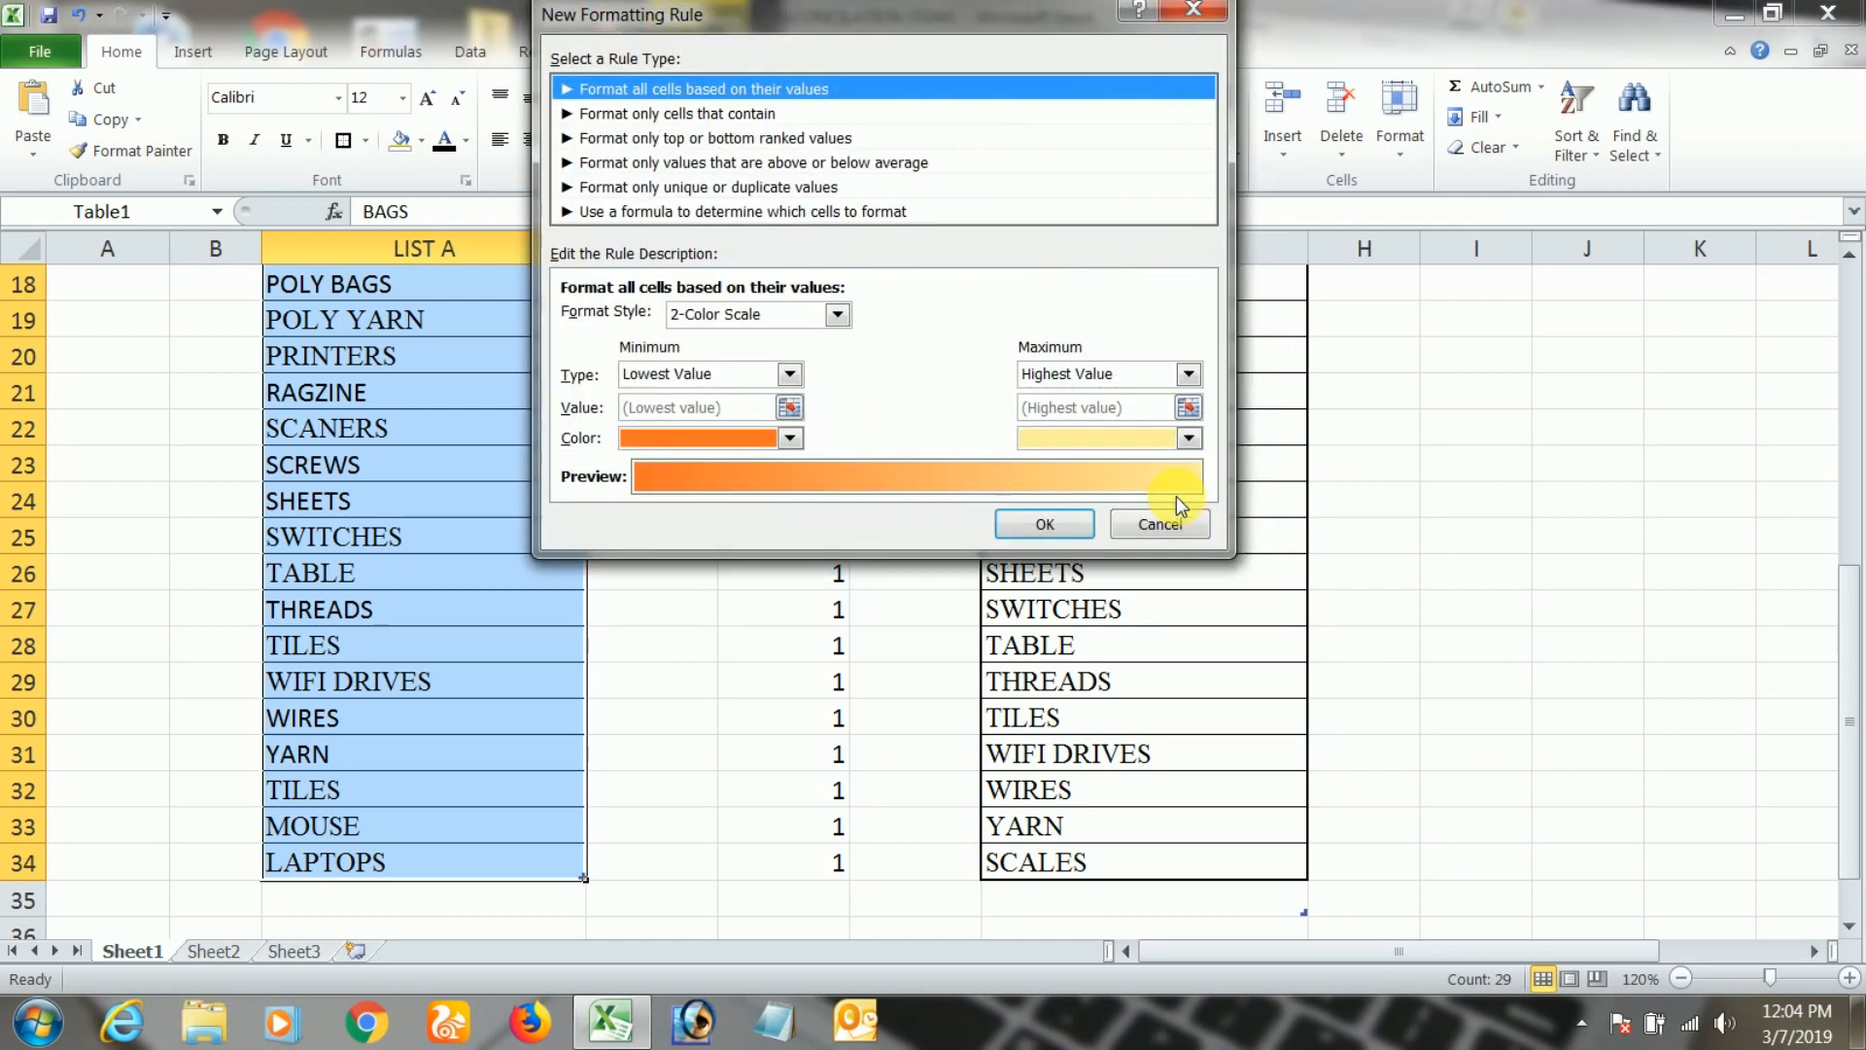
pyautogui.moveTo(819, 11); pyautogui.dragTo(1130, 200)
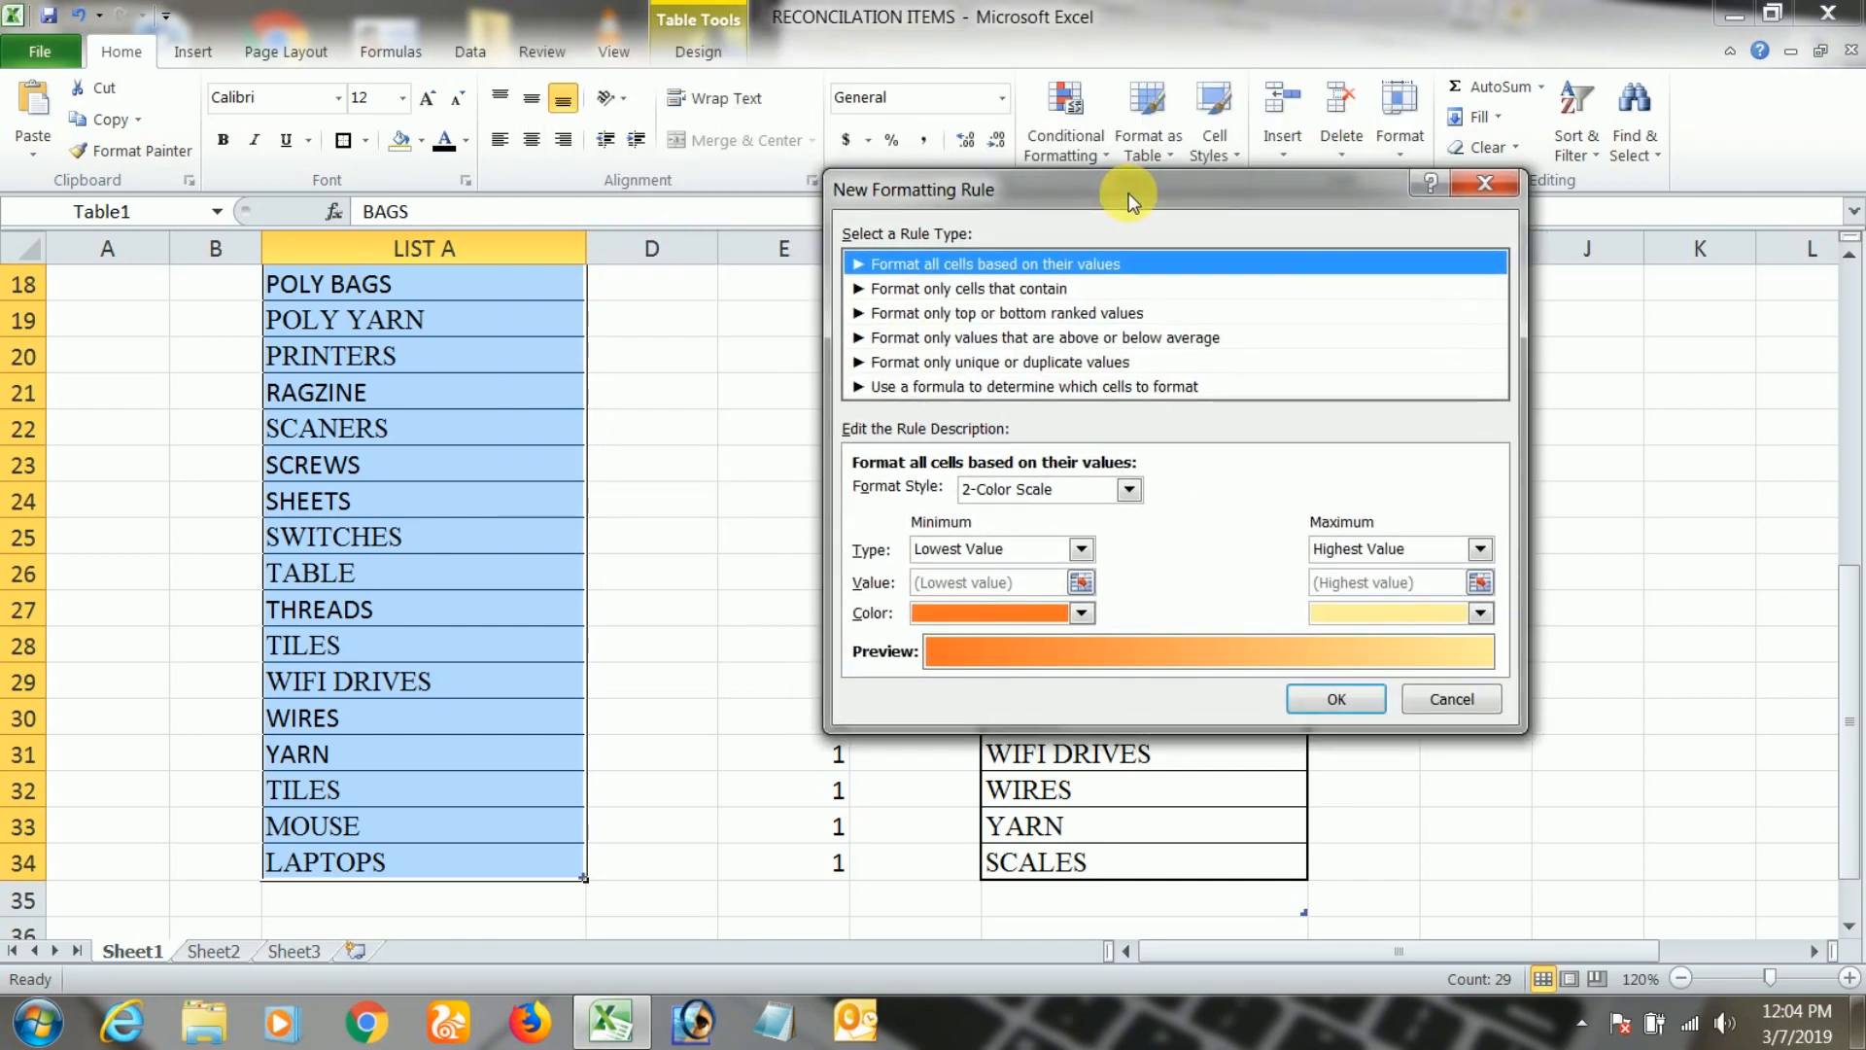
pyautogui.click(1004, 387)
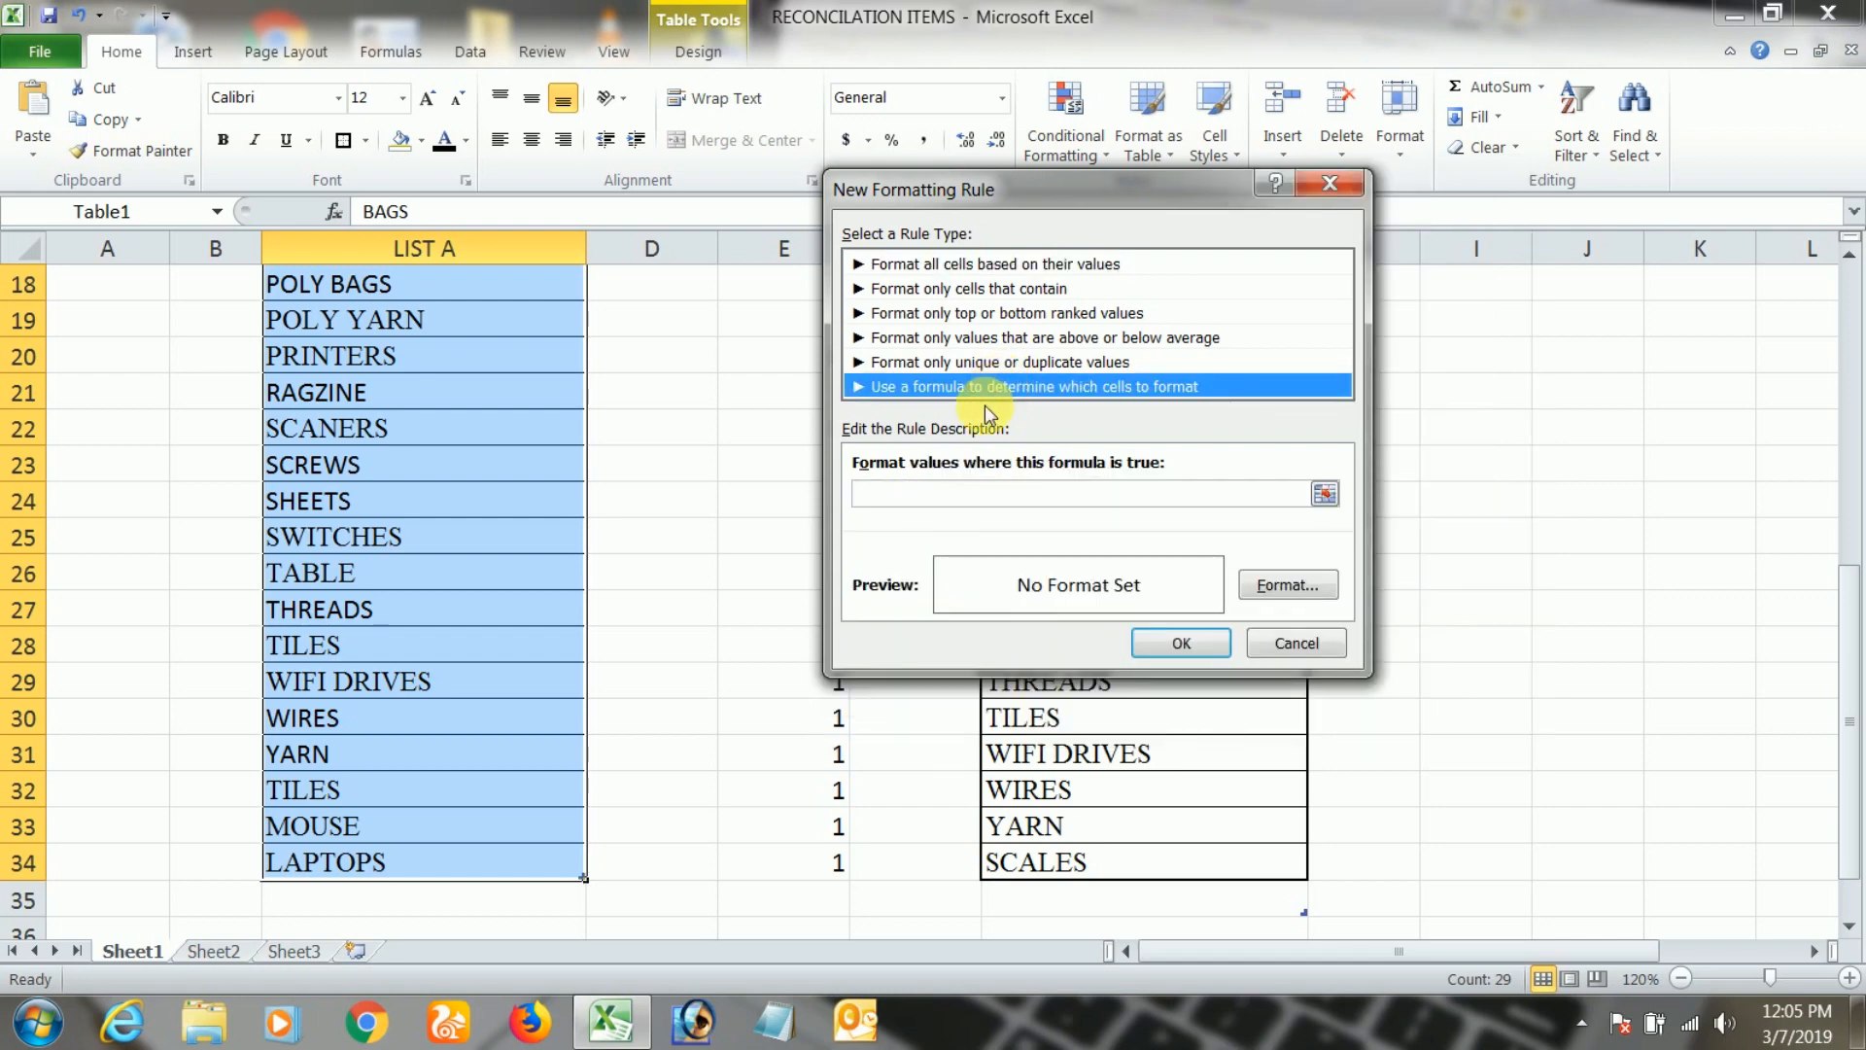
pyautogui.click(951, 498)
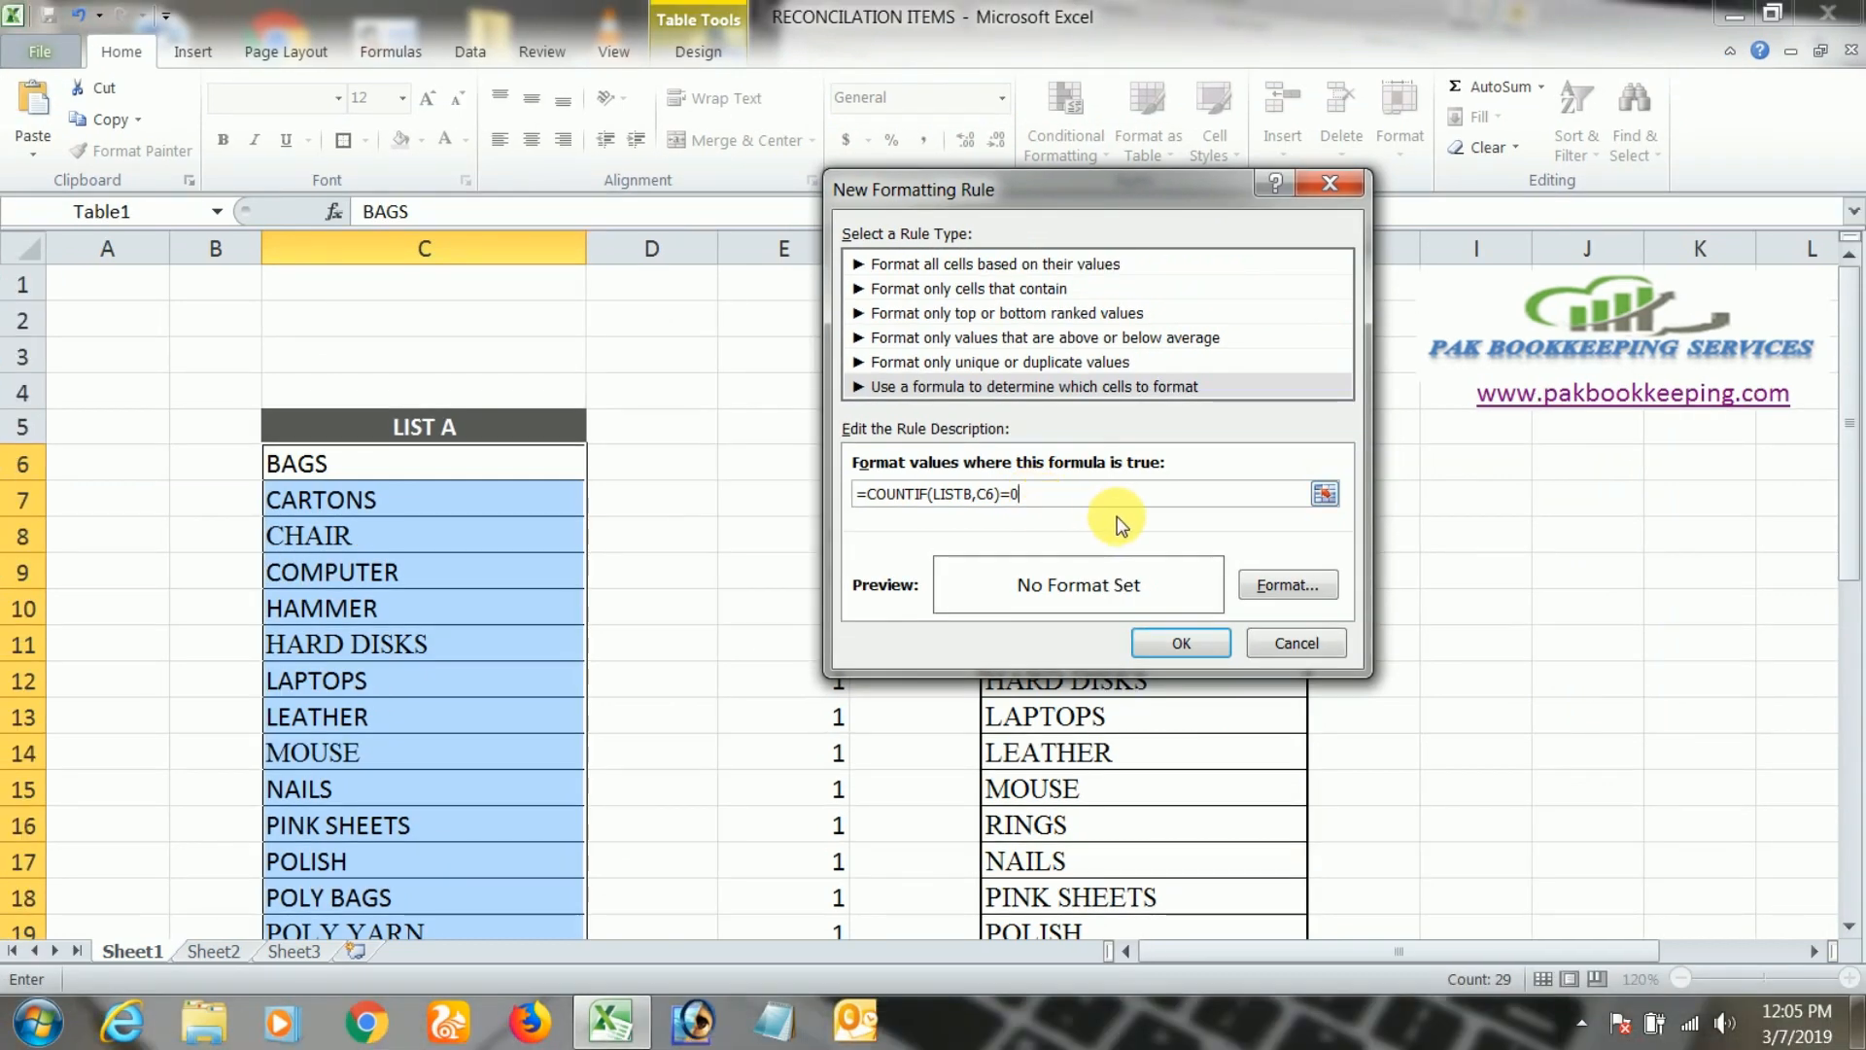
# Give the LIST A rule a light blue fill and apply it
pyautogui.click(1279, 583)
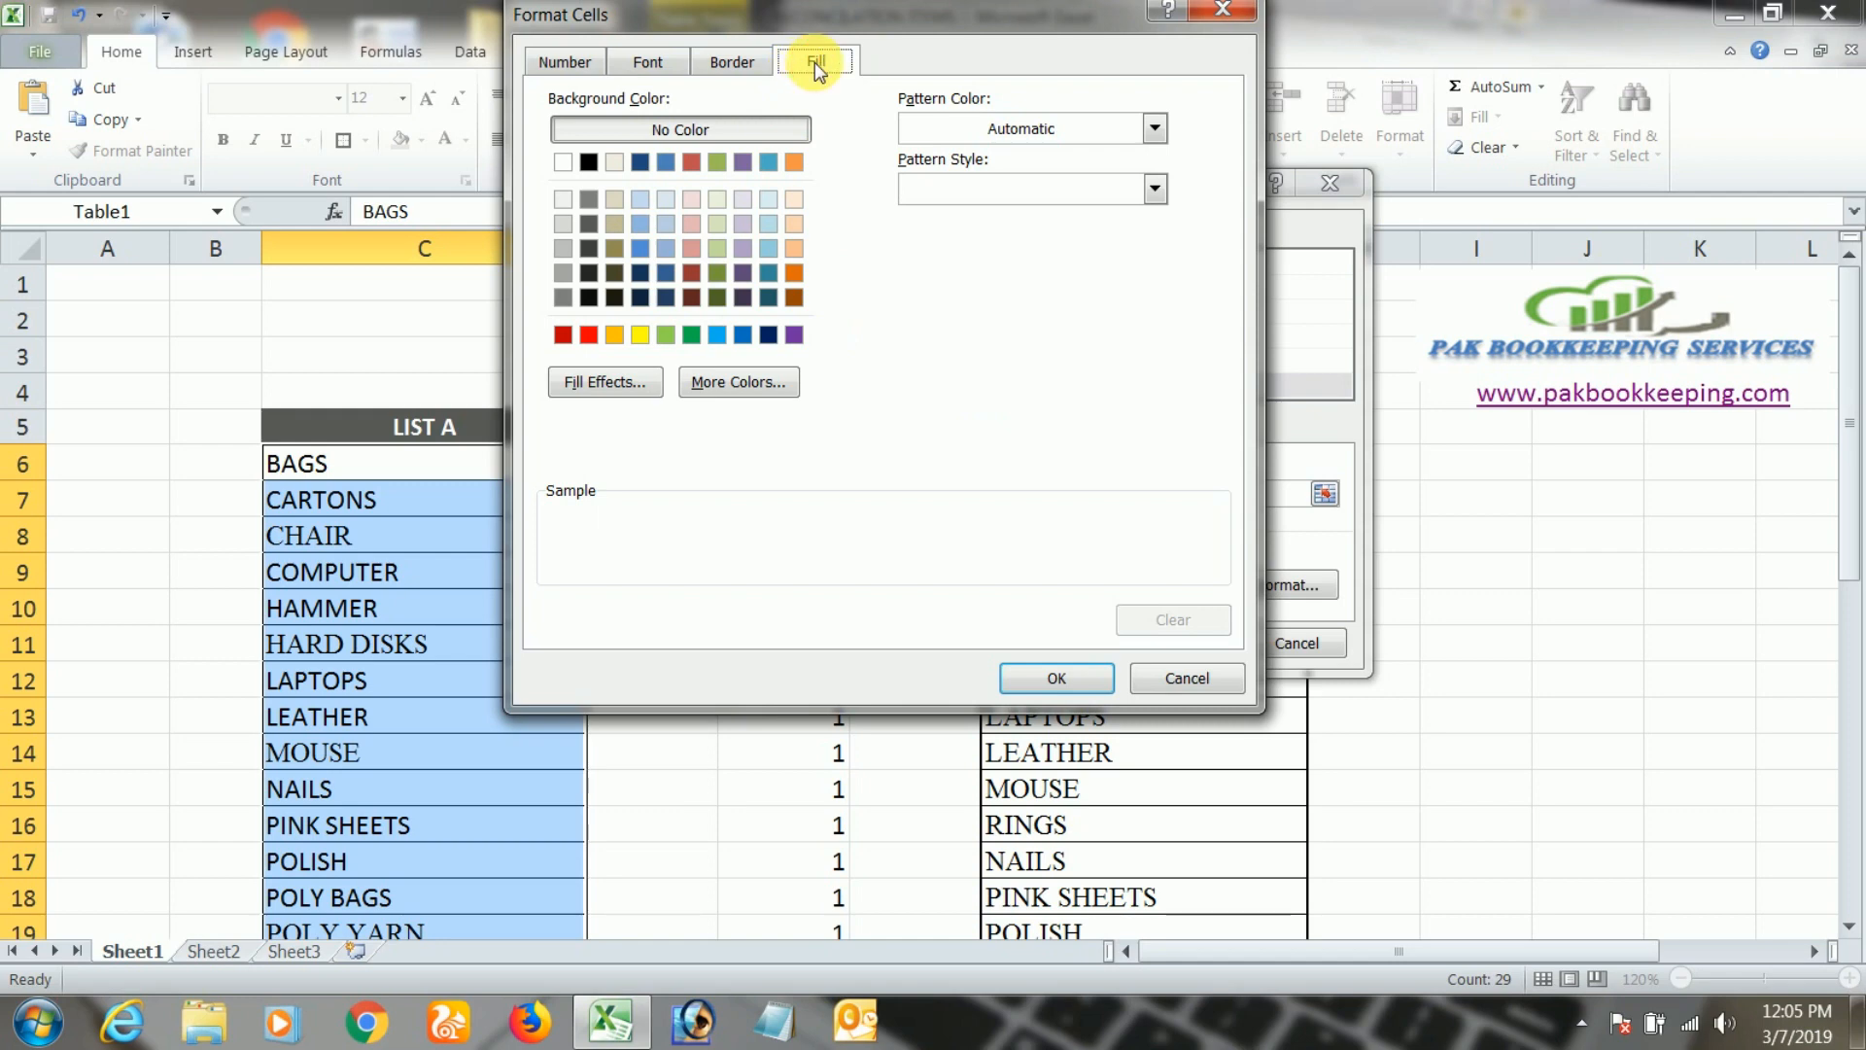
pyautogui.click(665, 227)
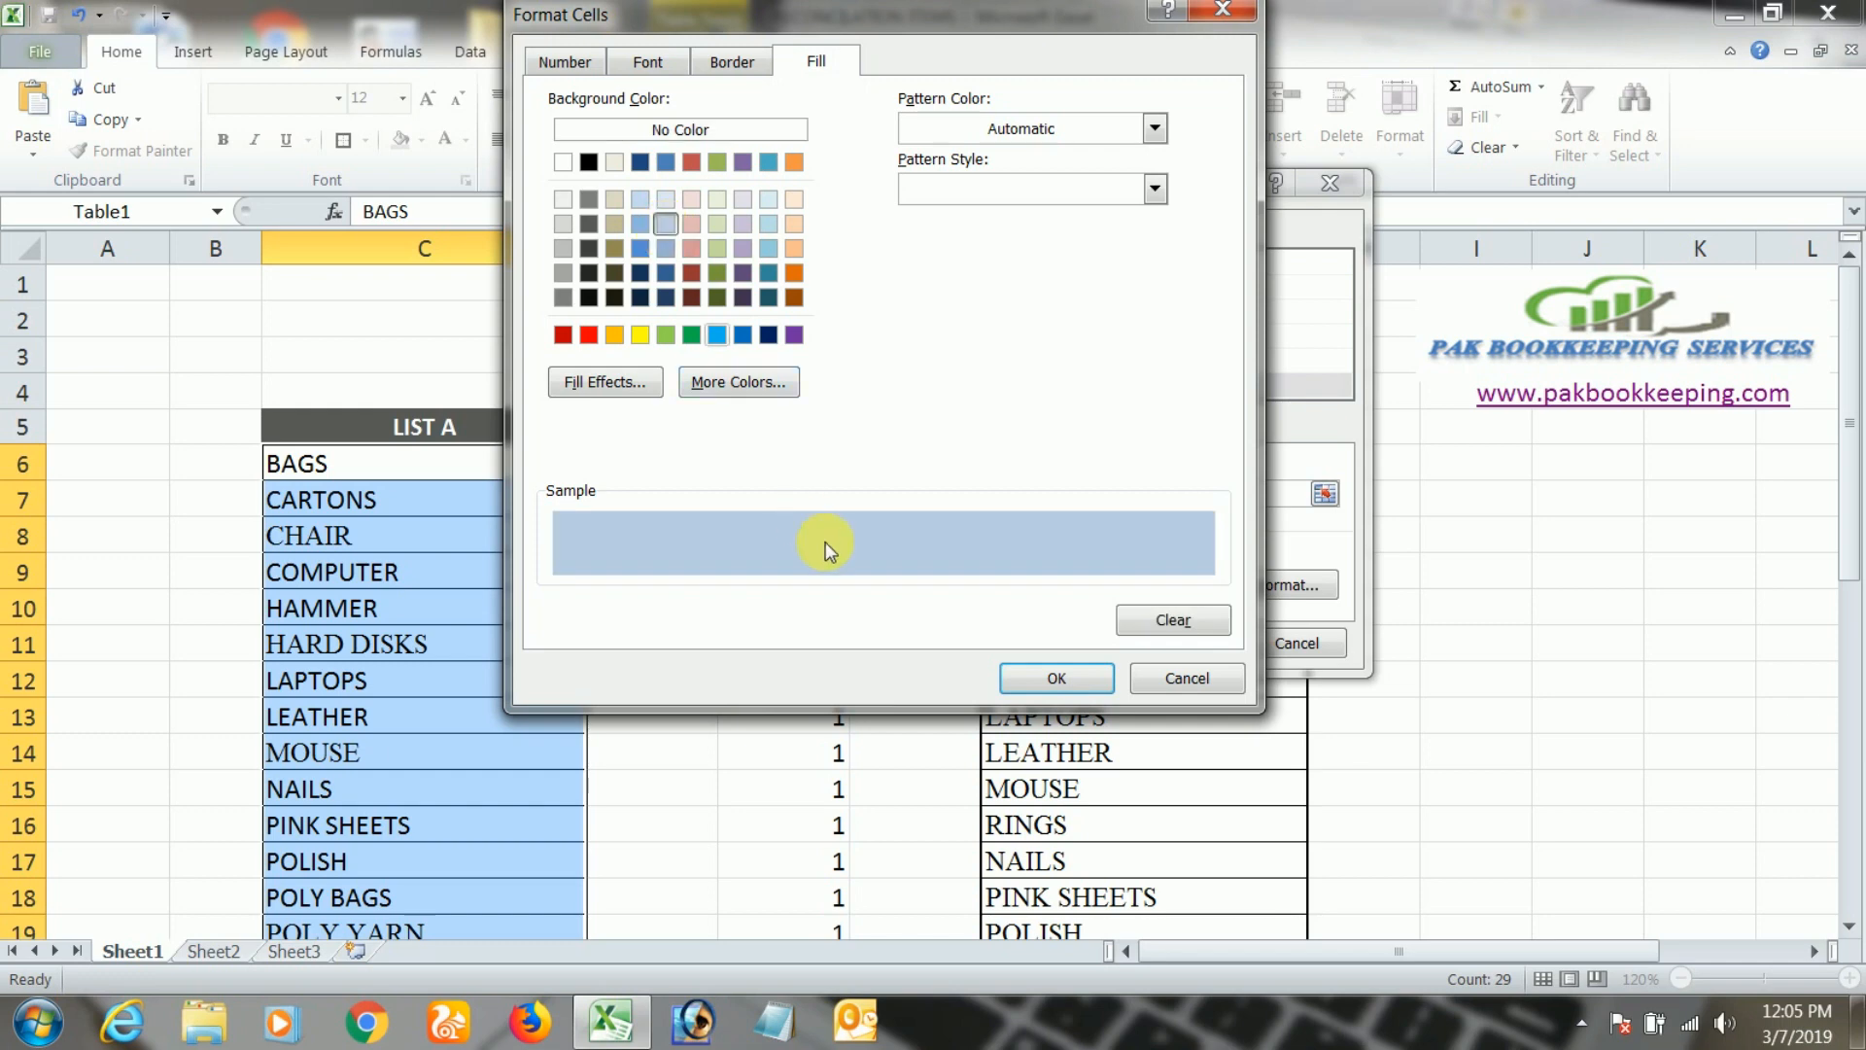
pyautogui.click(1062, 679)
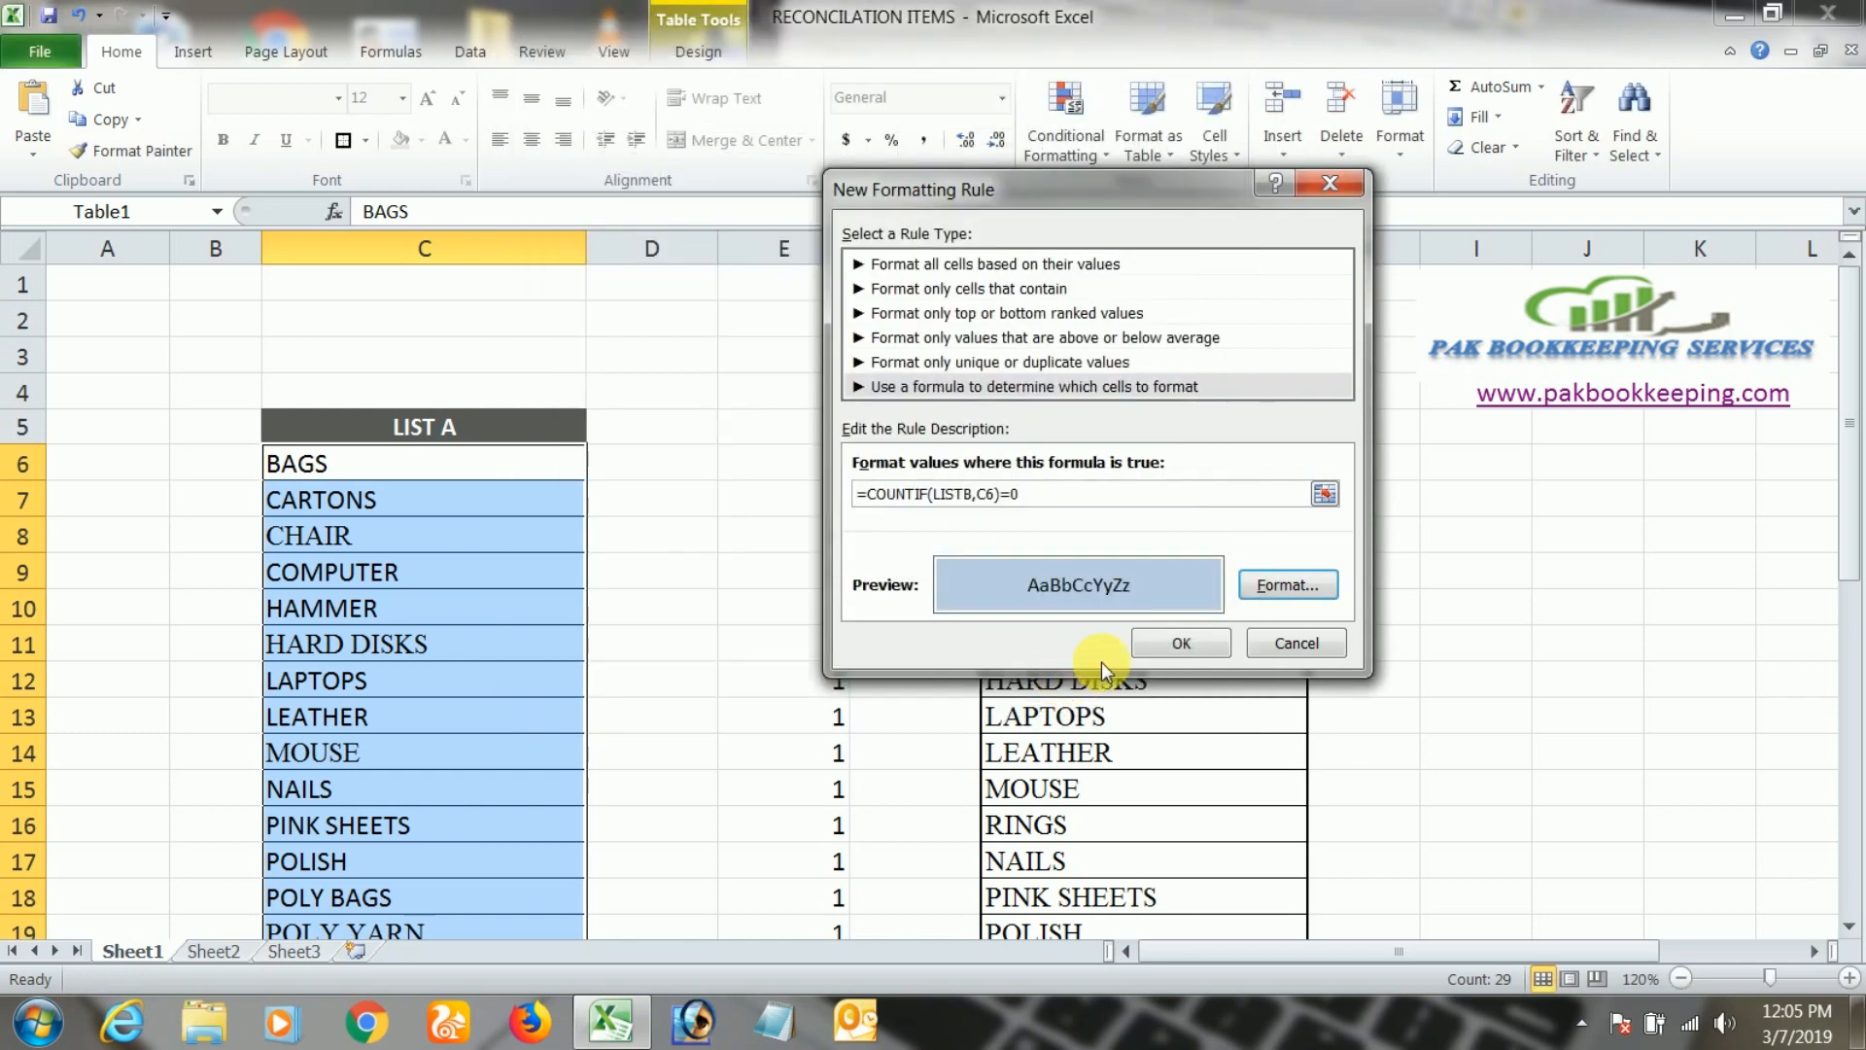
pyautogui.click(1179, 643)
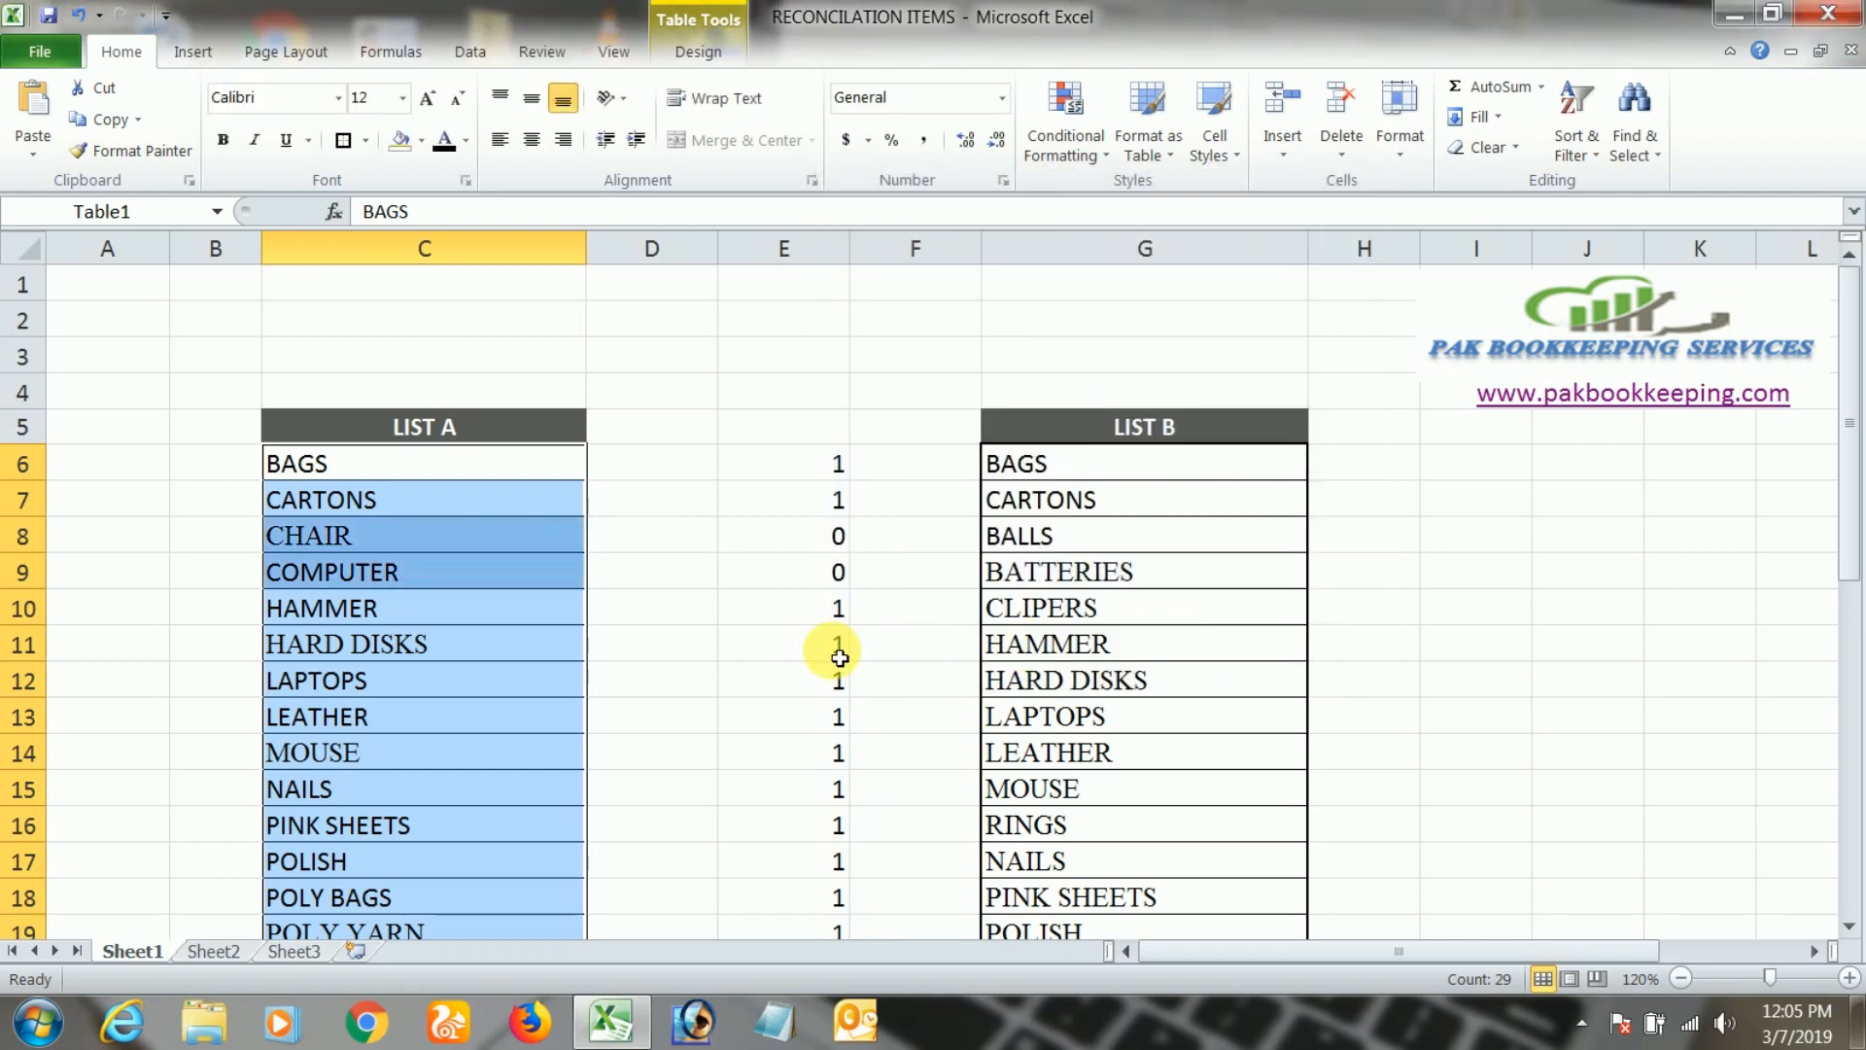
# Check the formatting of CHAIR and COMPUTER in LIST A and compare HAMMER with its entry in LIST B
pyautogui.click(602, 551)
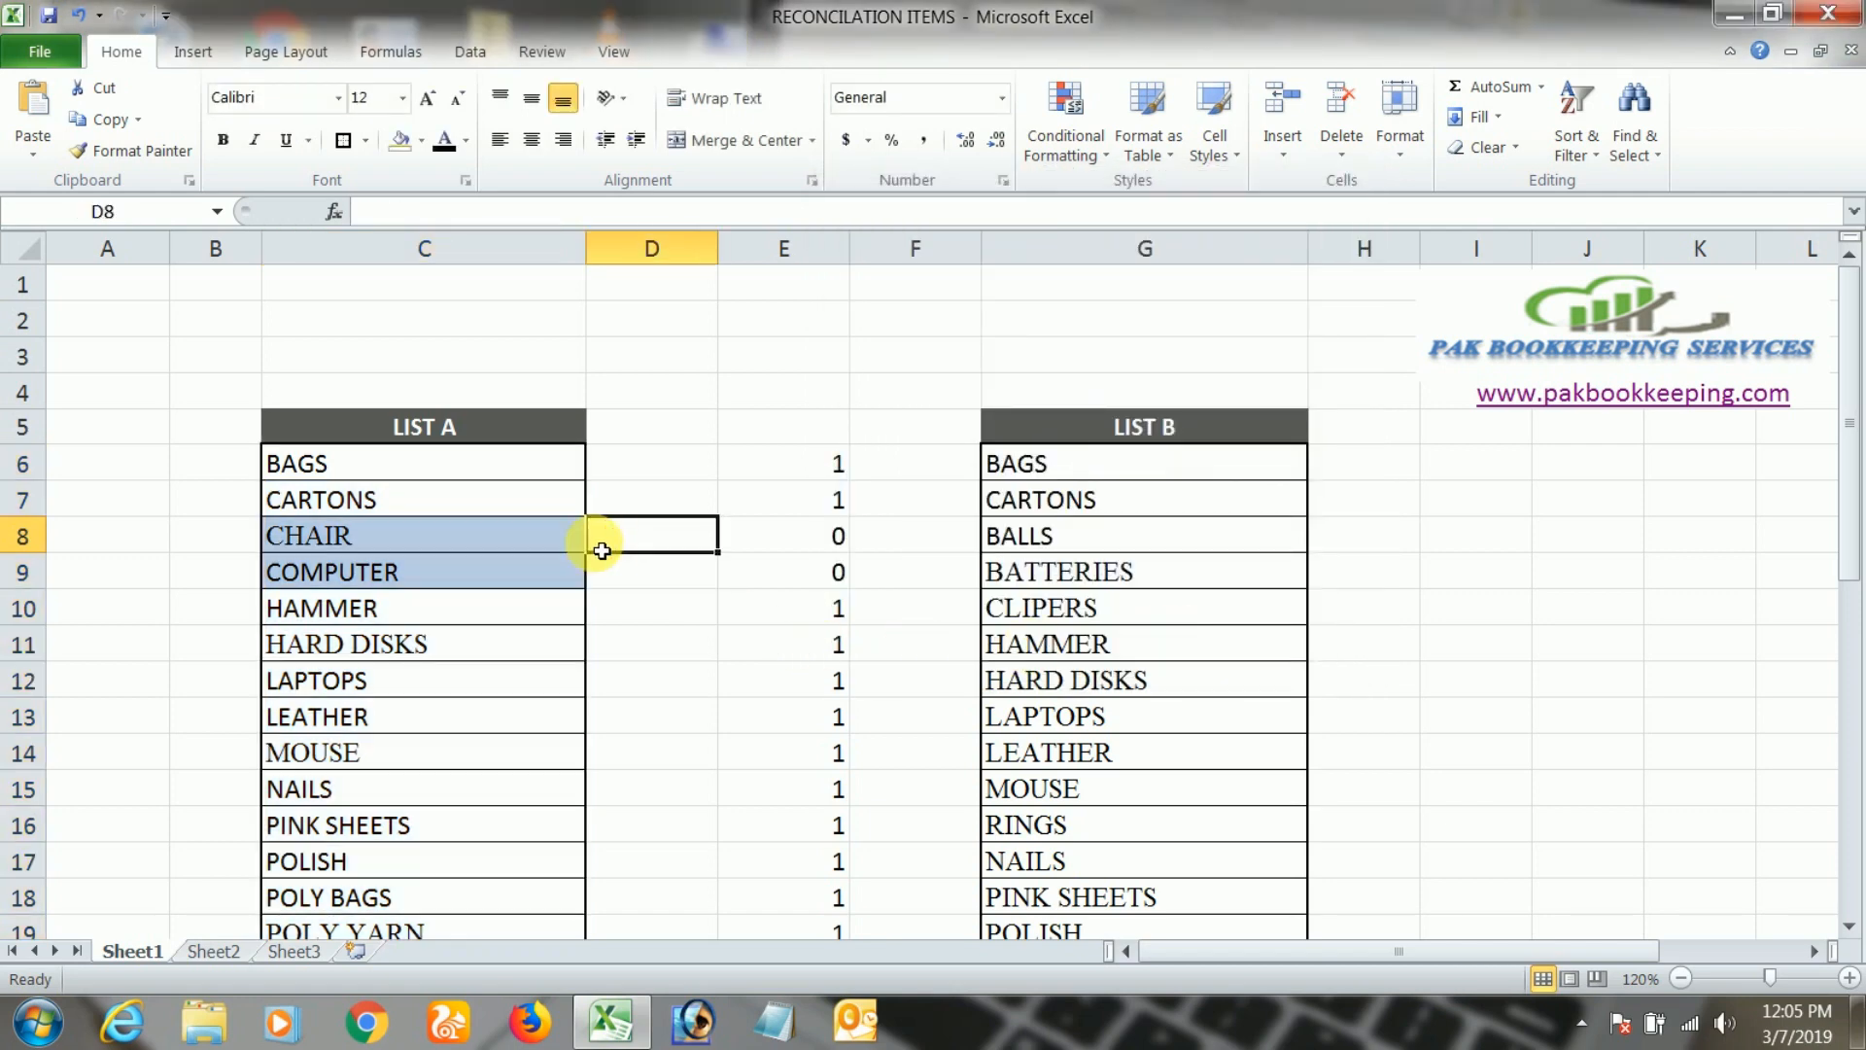
pyautogui.click(485, 543)
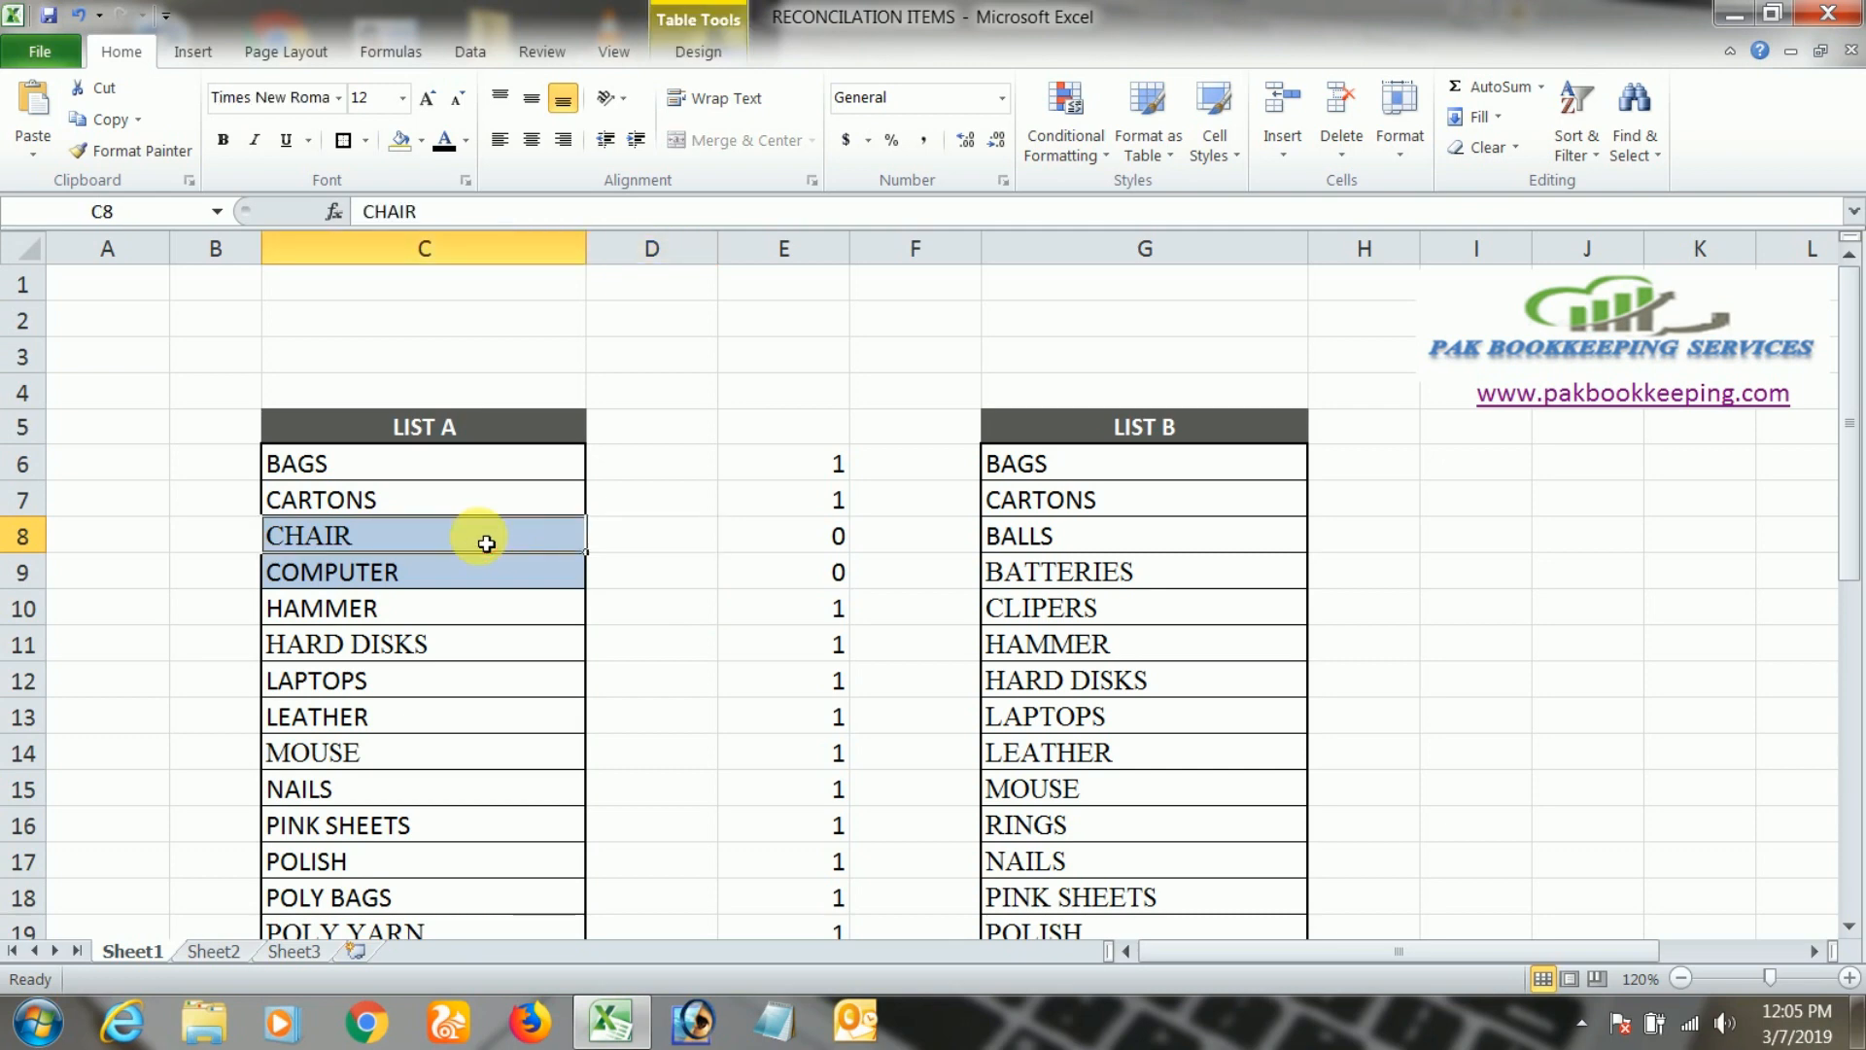
pyautogui.press('Down')
pyautogui.press('Down')
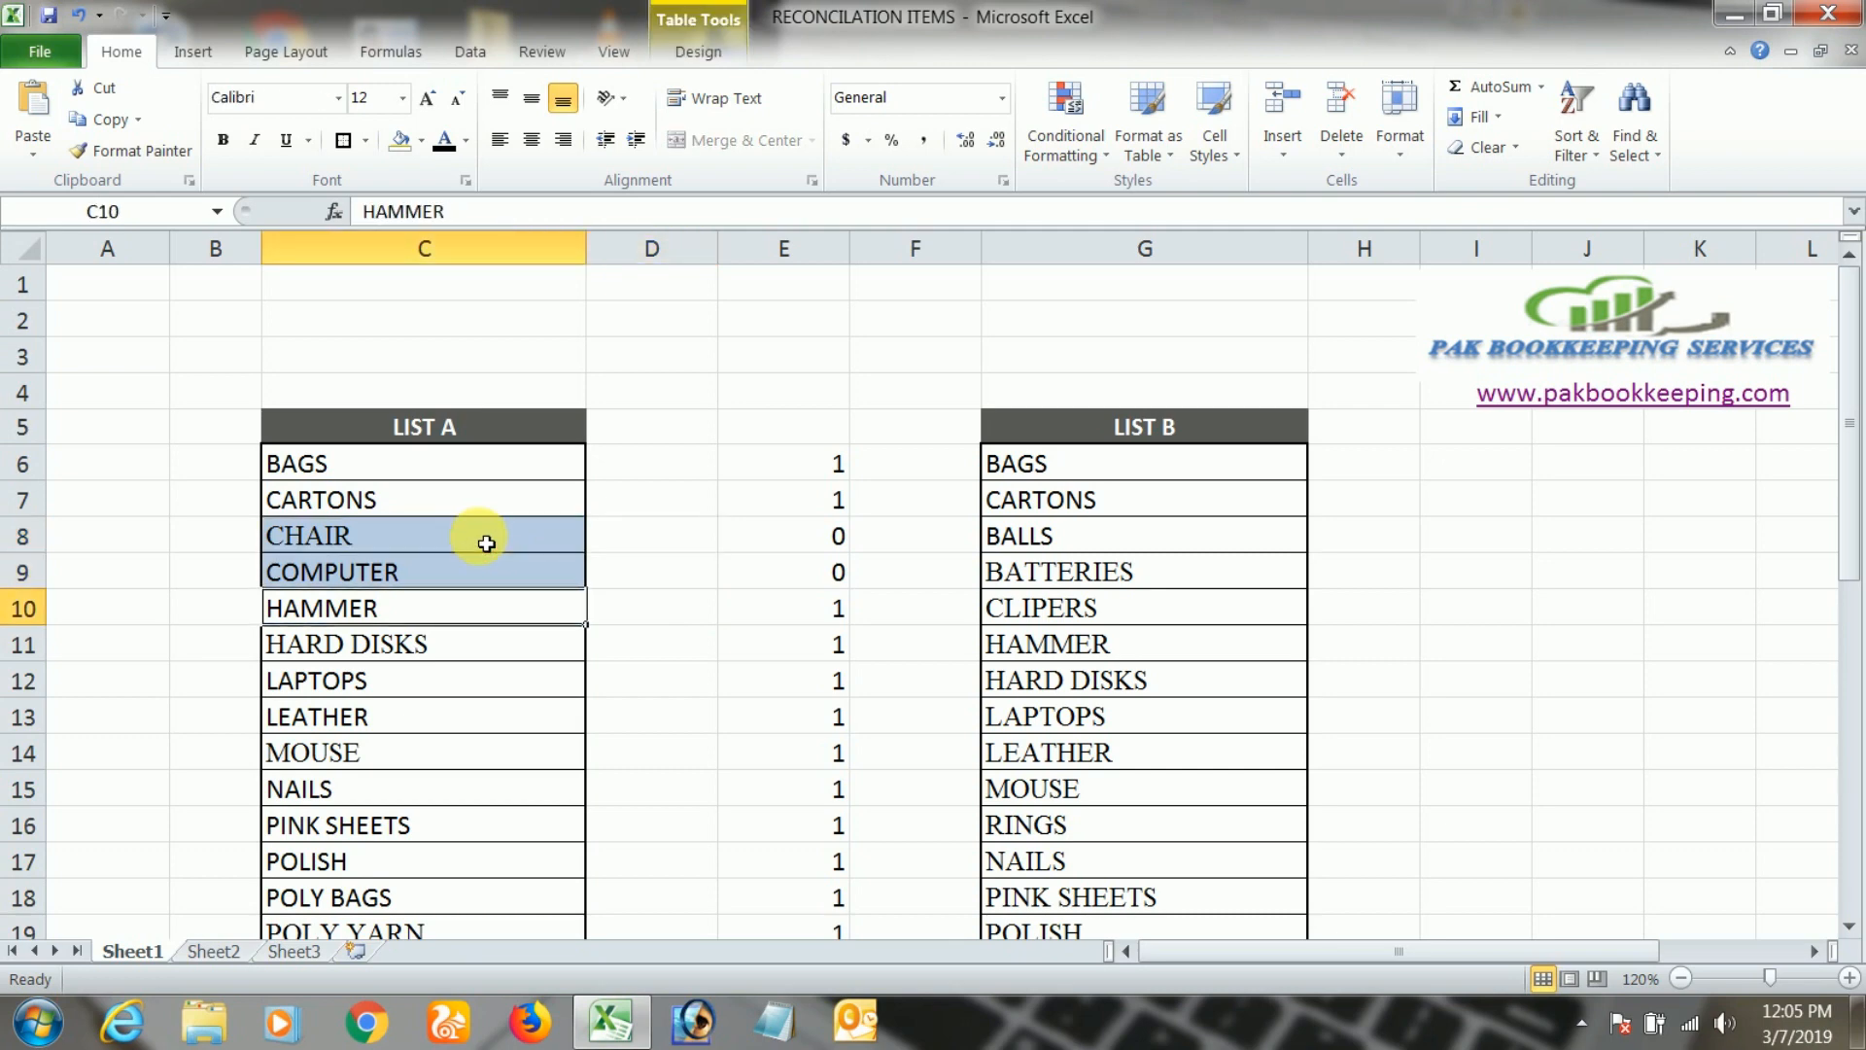
pyautogui.click(1069, 642)
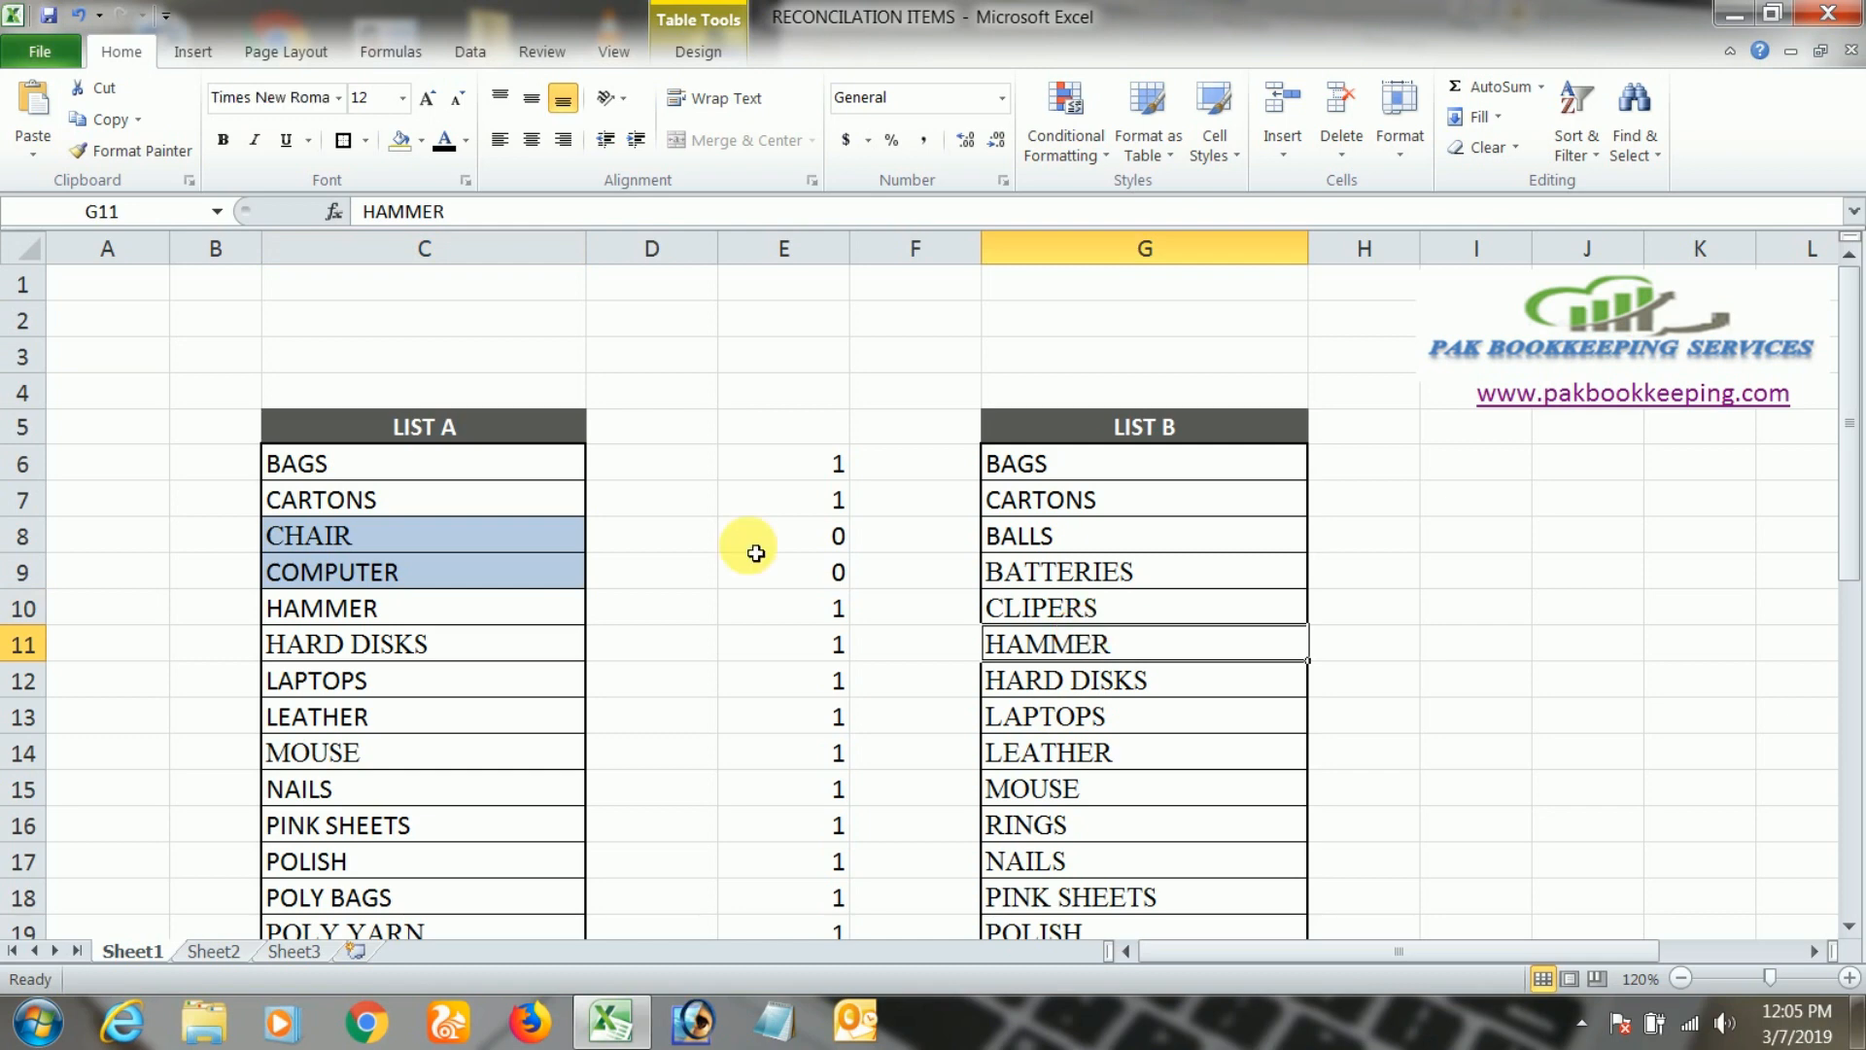
# Review the formatting further down LIST A and compare PRINTERS in row 20 with the LIST B entries
pyautogui.press('Down')
pyautogui.press('Down')
pyautogui.press('Down')
pyautogui.press('Down')
pyautogui.press('Down')
pyautogui.press('Down')
pyautogui.press('Down')
pyautogui.press('Down')
pyautogui.press('Down')
pyautogui.press('Down')
pyautogui.press('Down')
pyautogui.press('Down')
pyautogui.press('Down')
pyautogui.press('Down')
pyautogui.press('Down')
pyautogui.press('Down')
pyautogui.press('Down')
pyautogui.press('Down')
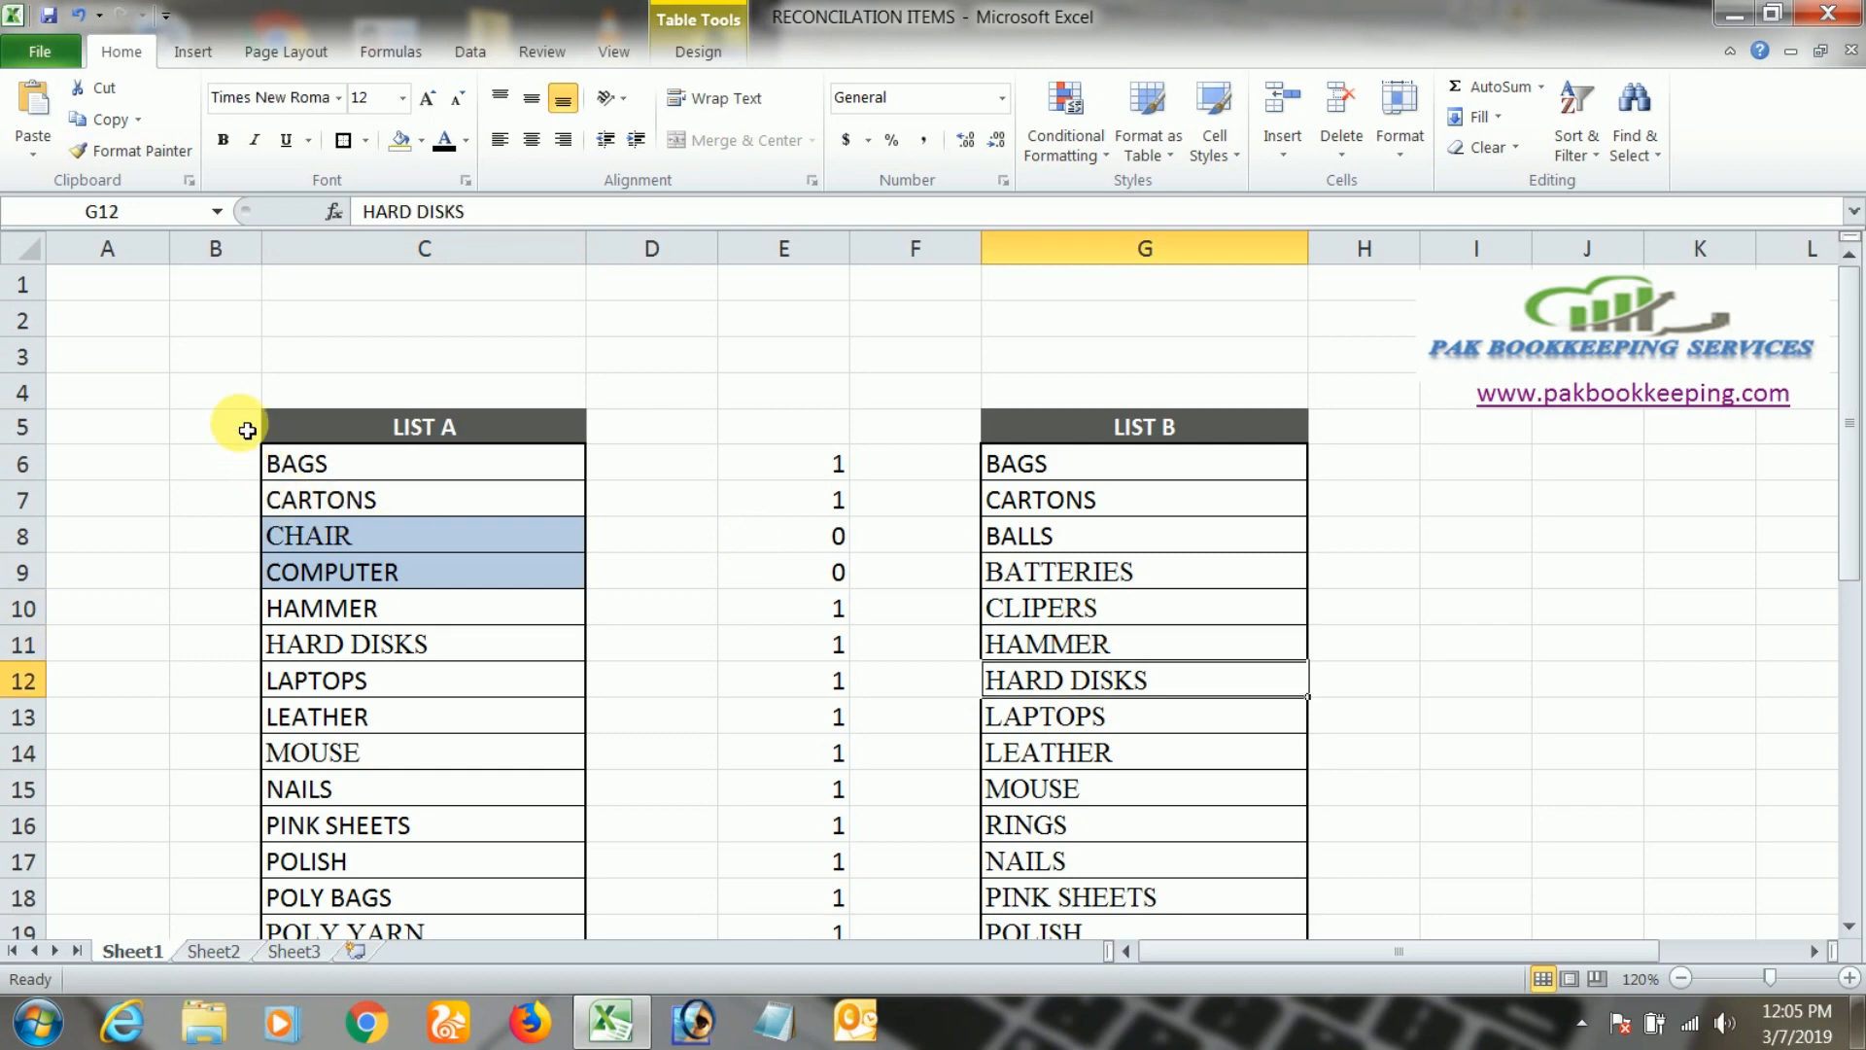
pyautogui.press('Down')
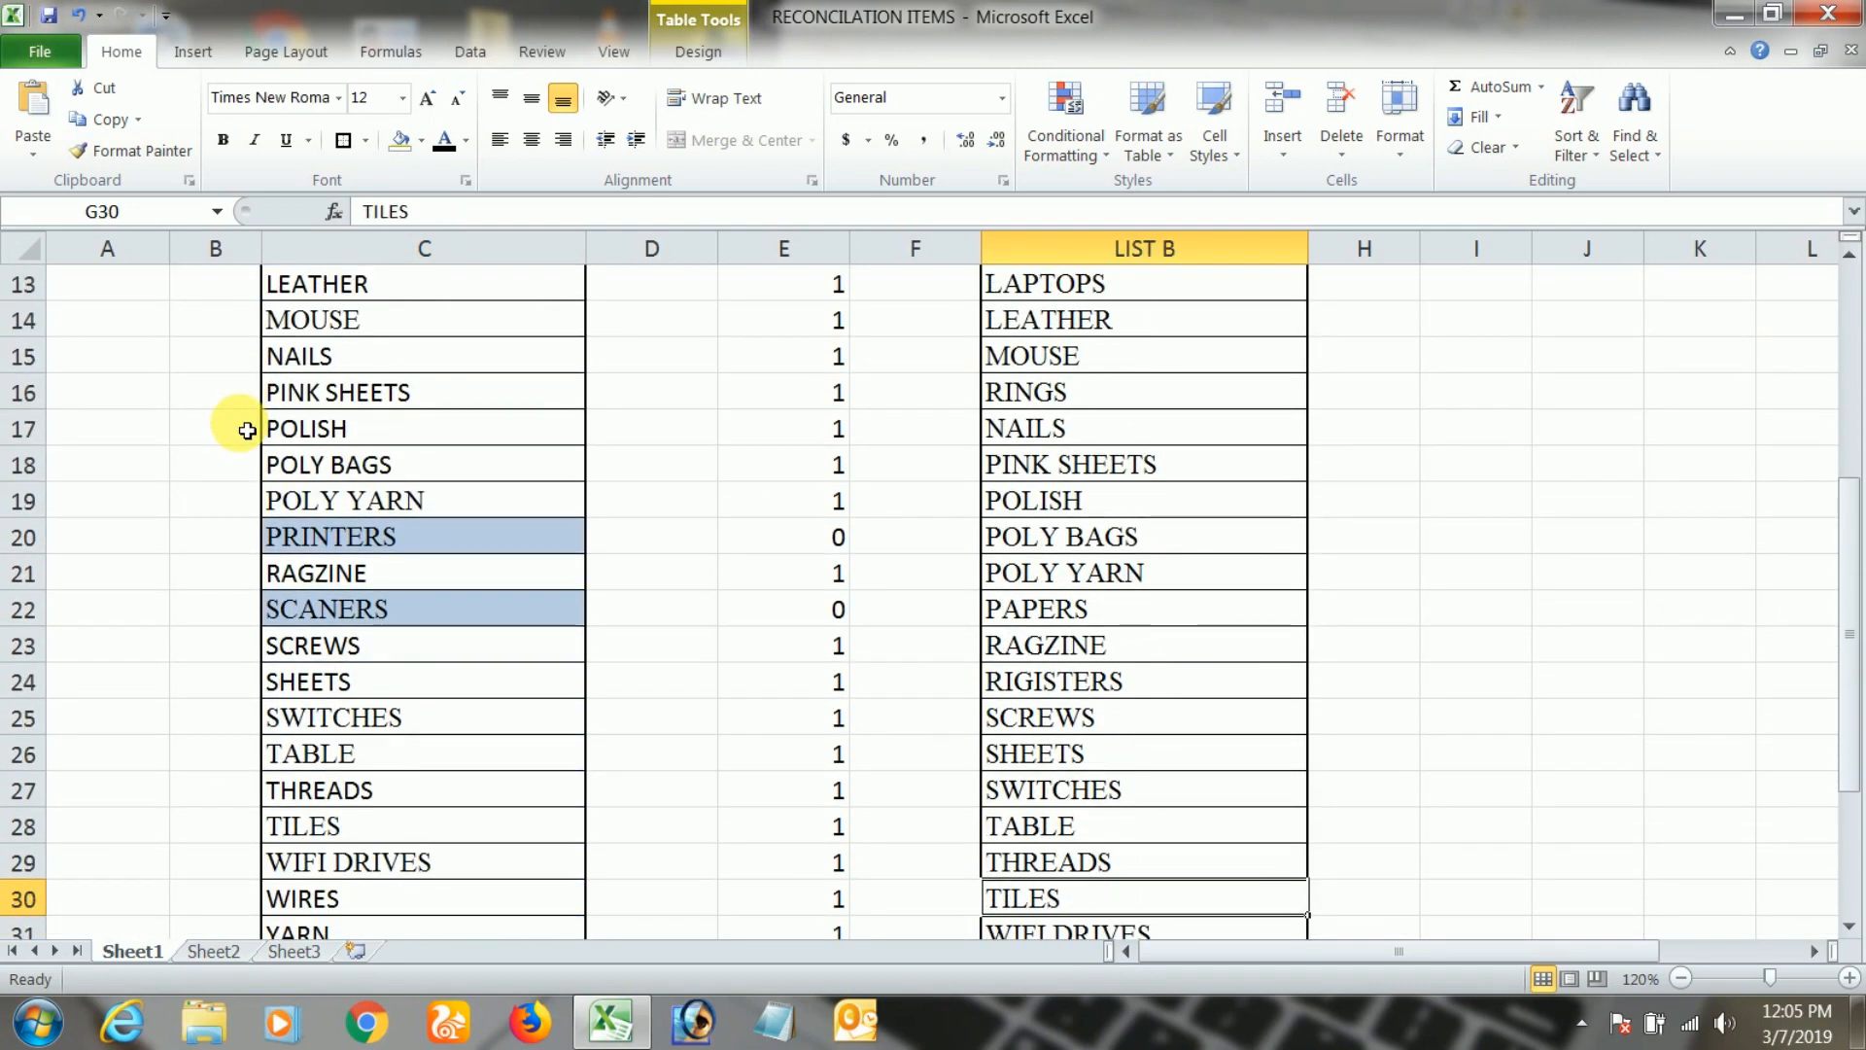
pyautogui.click(408, 548)
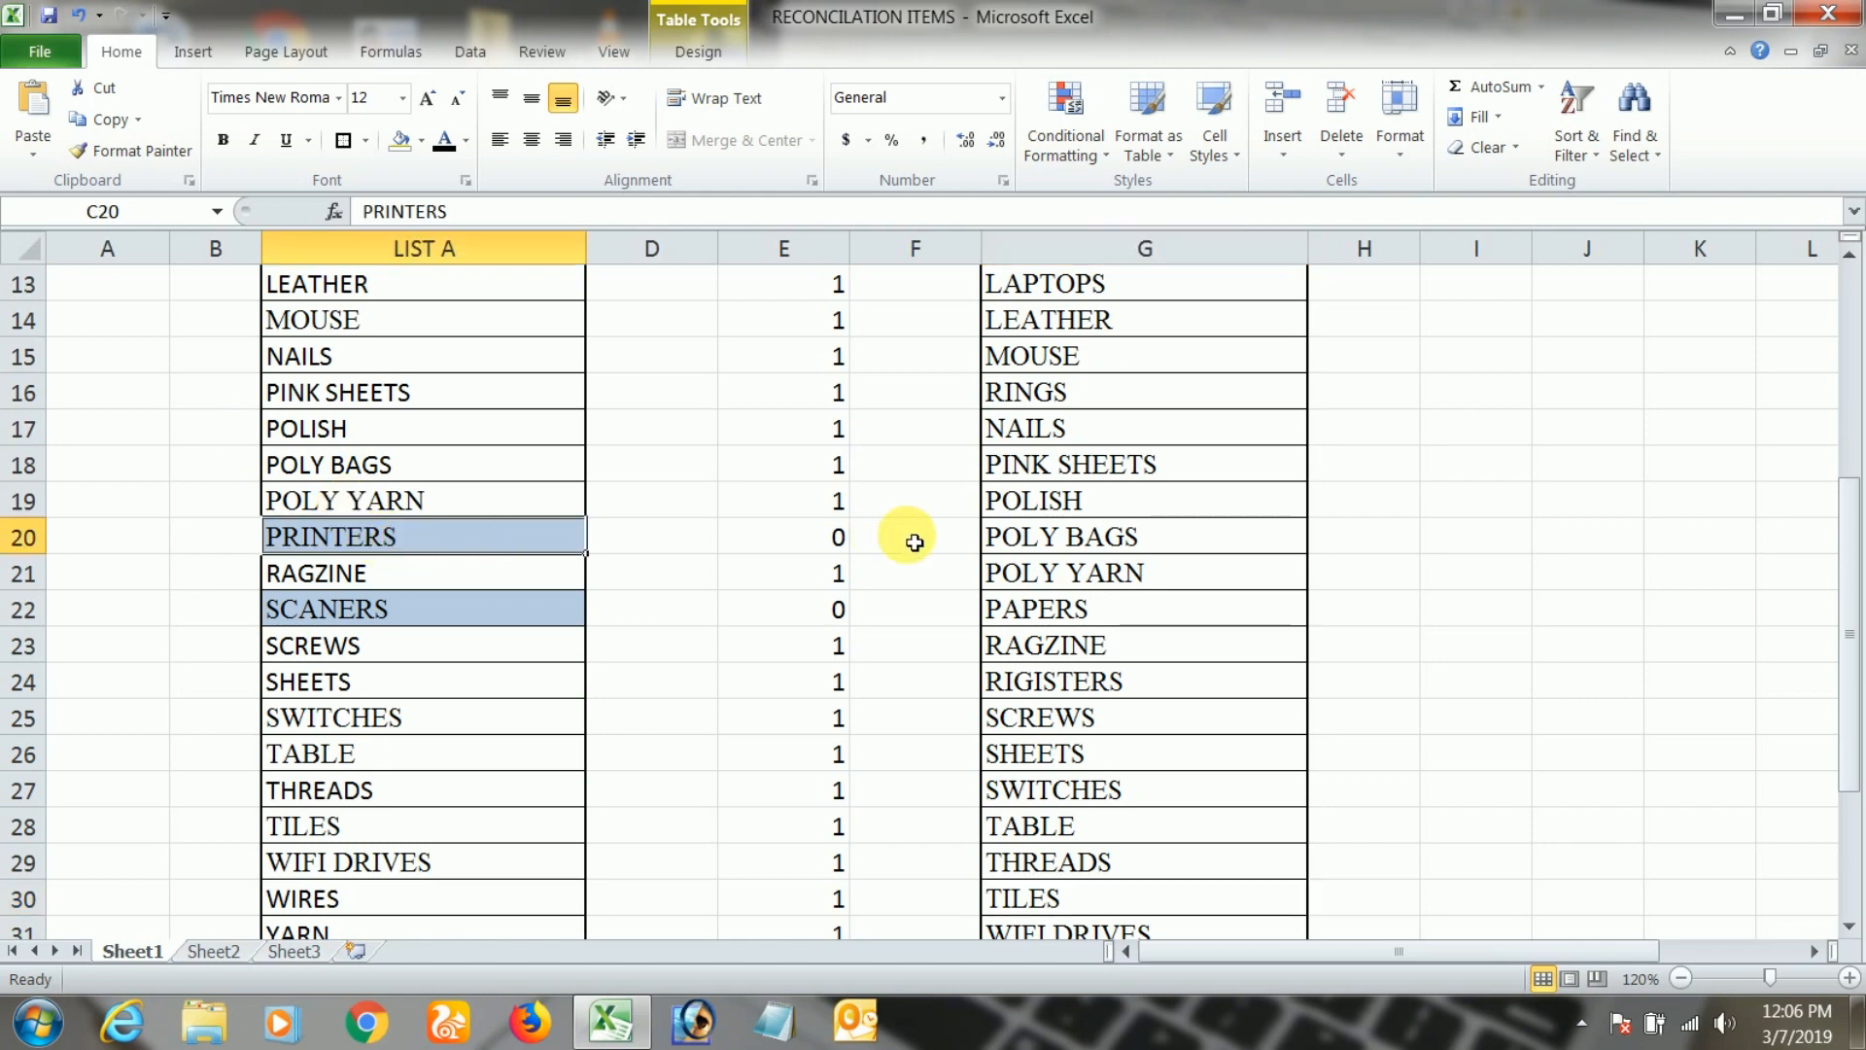
pyautogui.click(1060, 554)
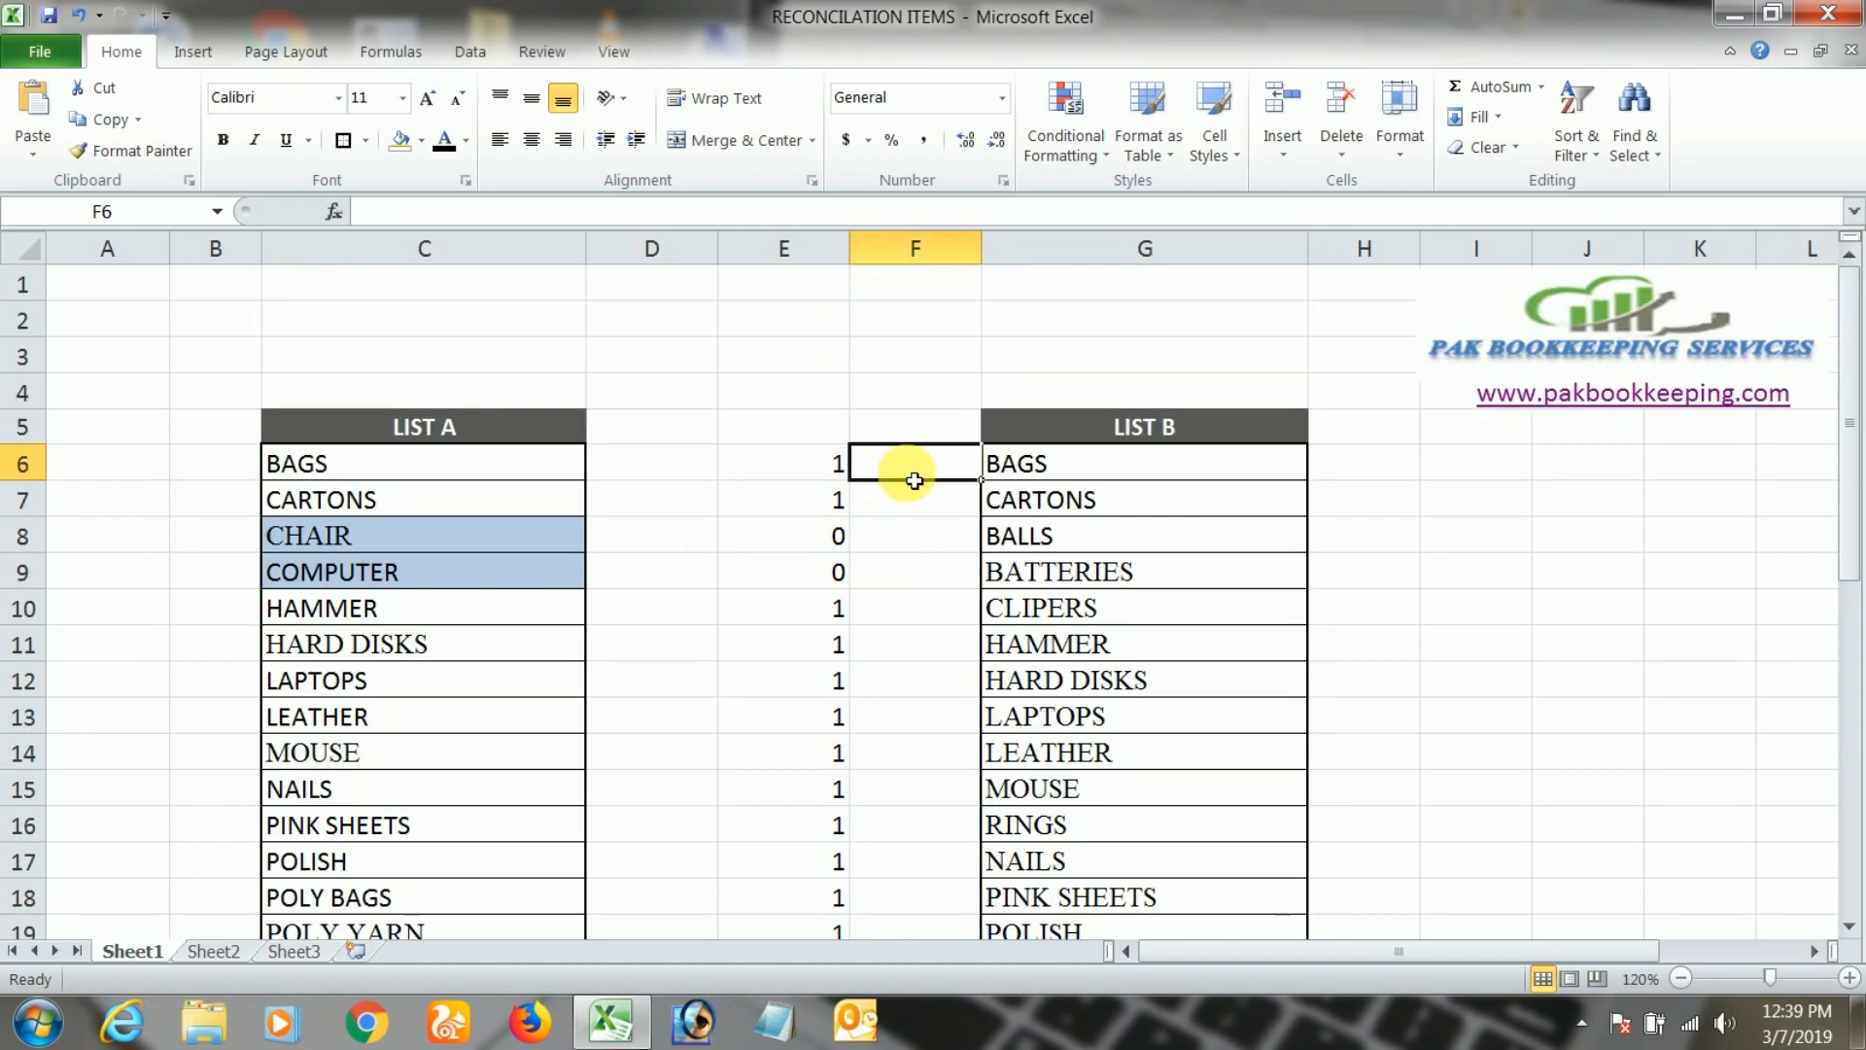
# Start a new conditional formatting rule for LIST B cells G6:G35 that uses a formula to determine which cells to format
pyautogui.click(1058, 470)
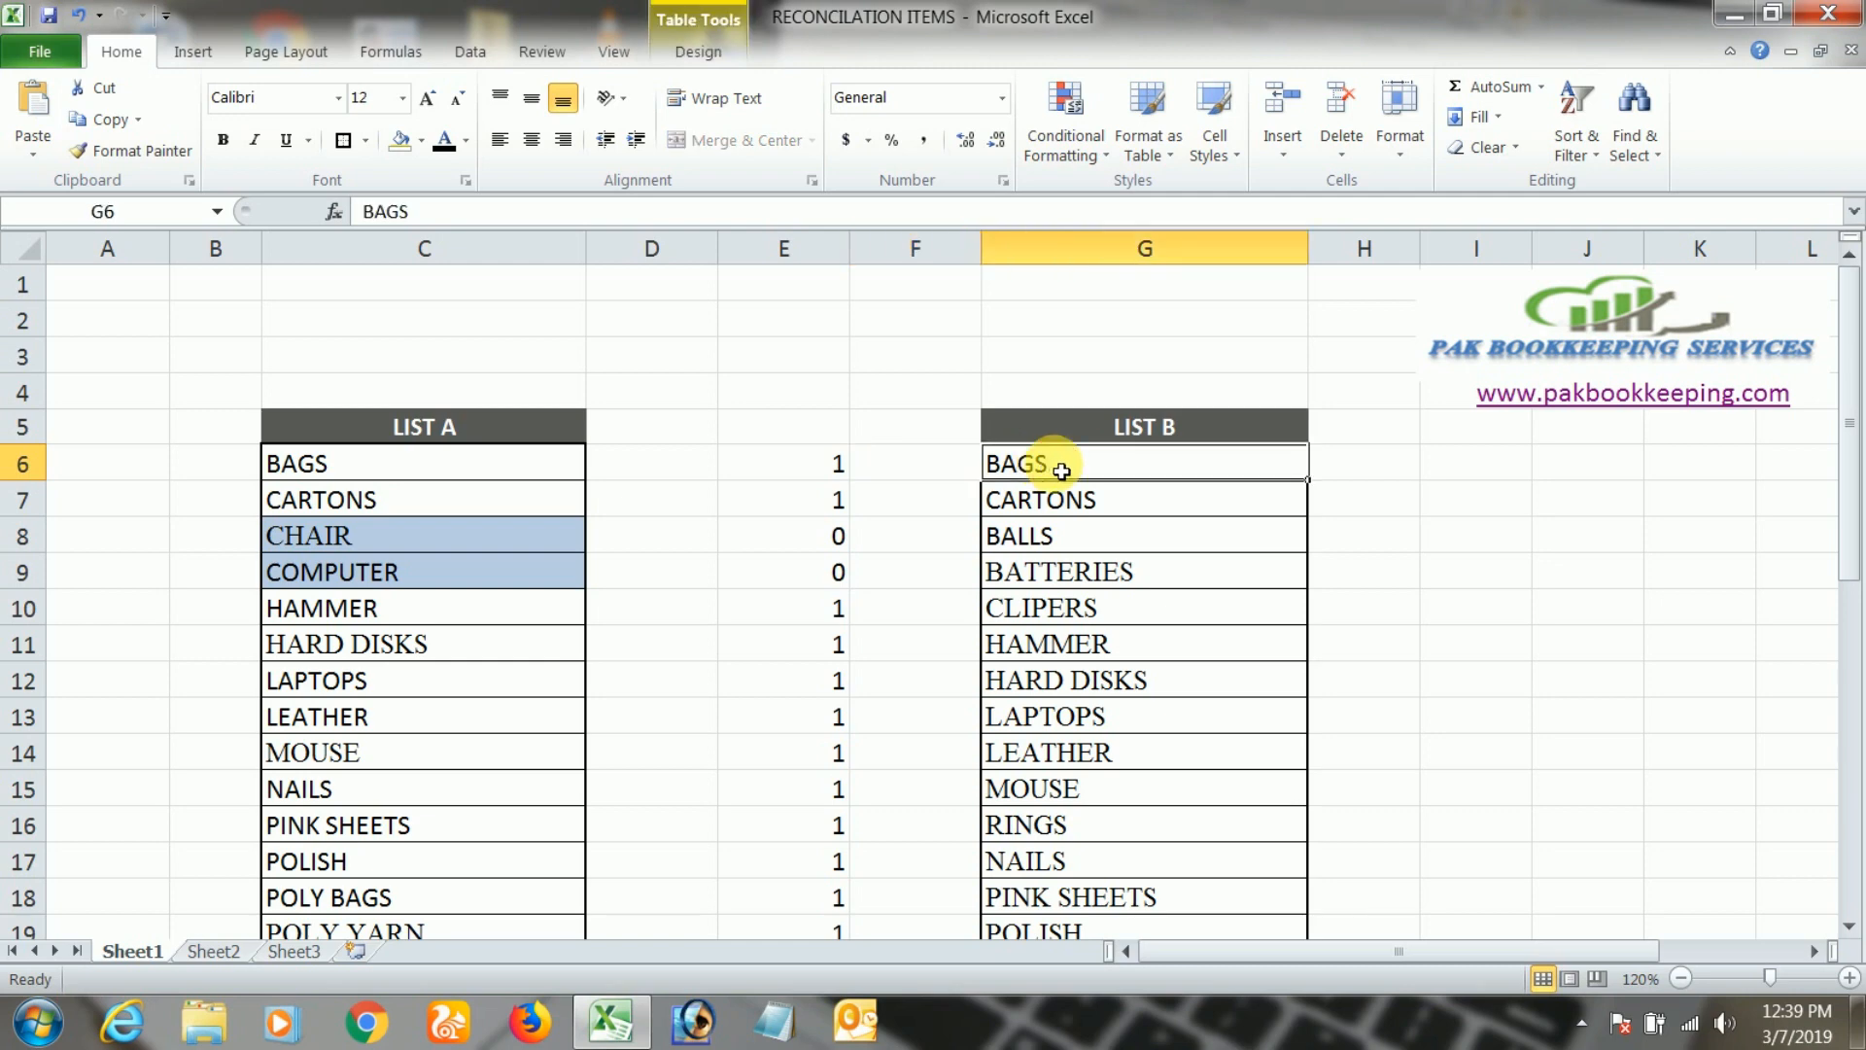
pyautogui.hotkey('ctrl', 'shift', 'Down')
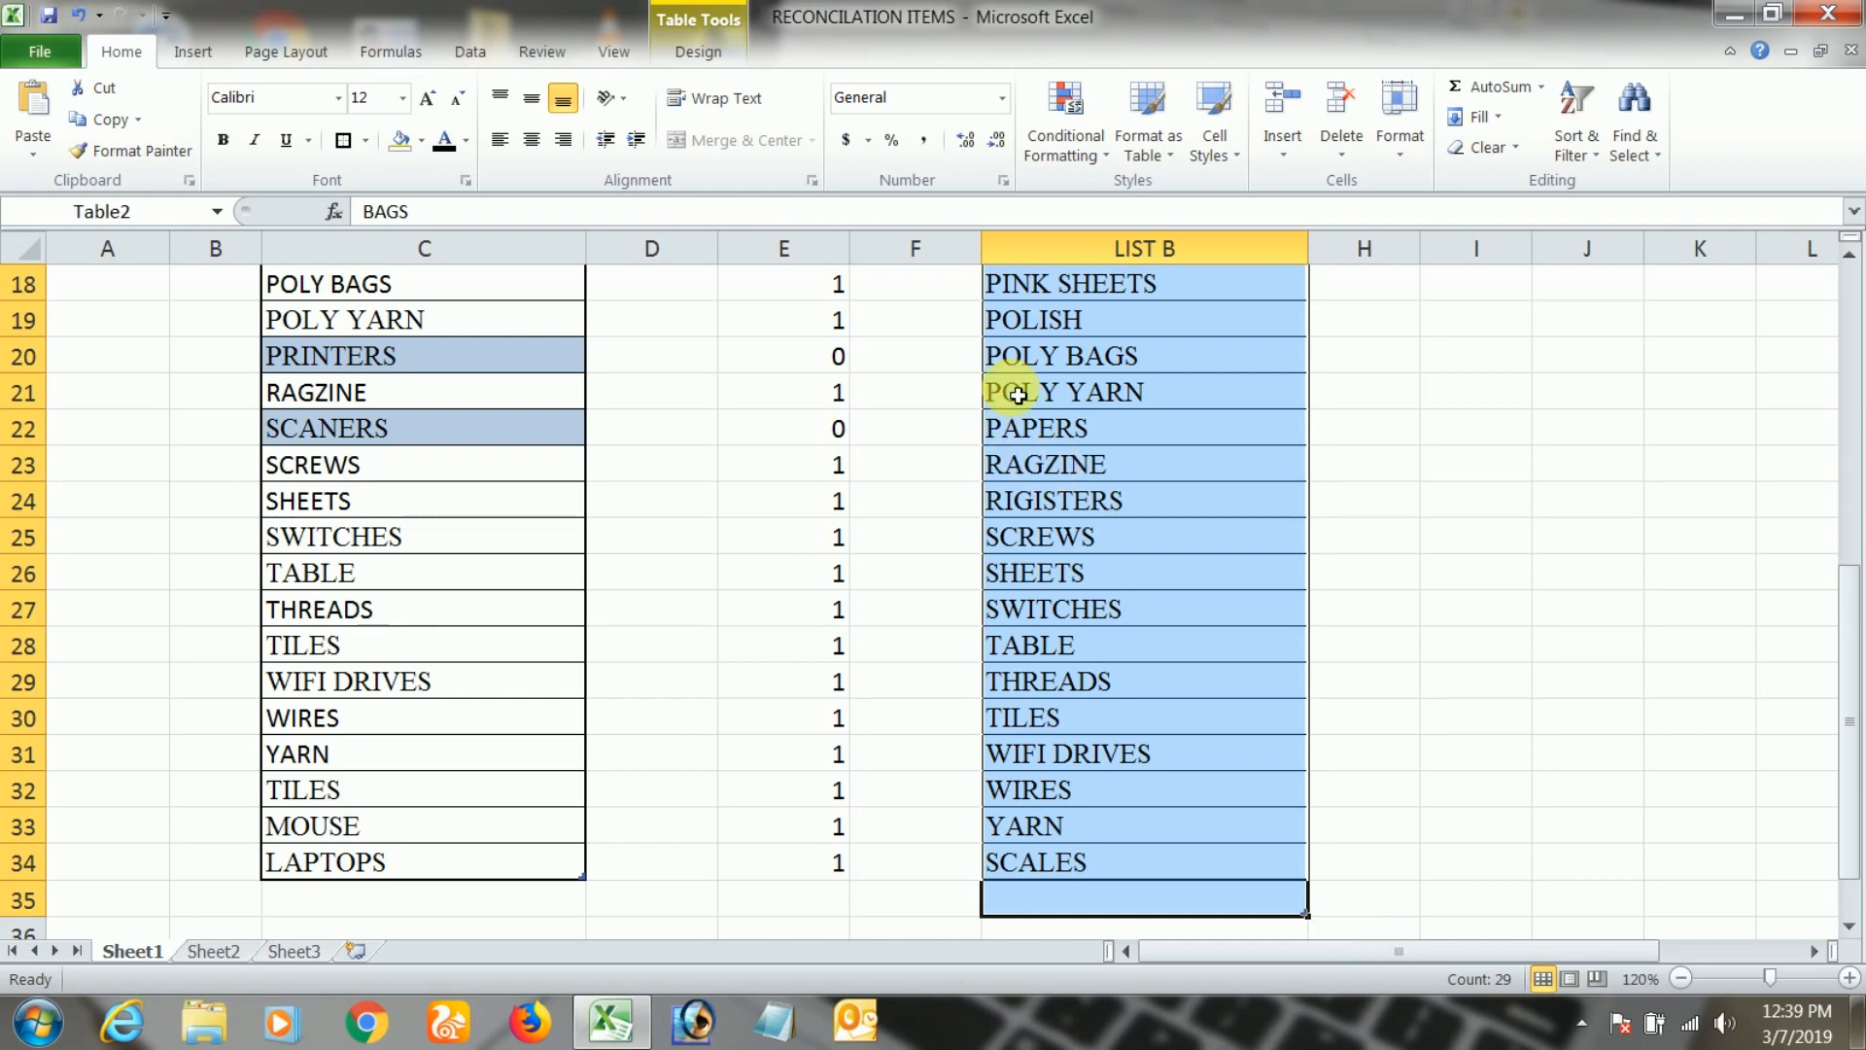
pyautogui.click(1065, 160)
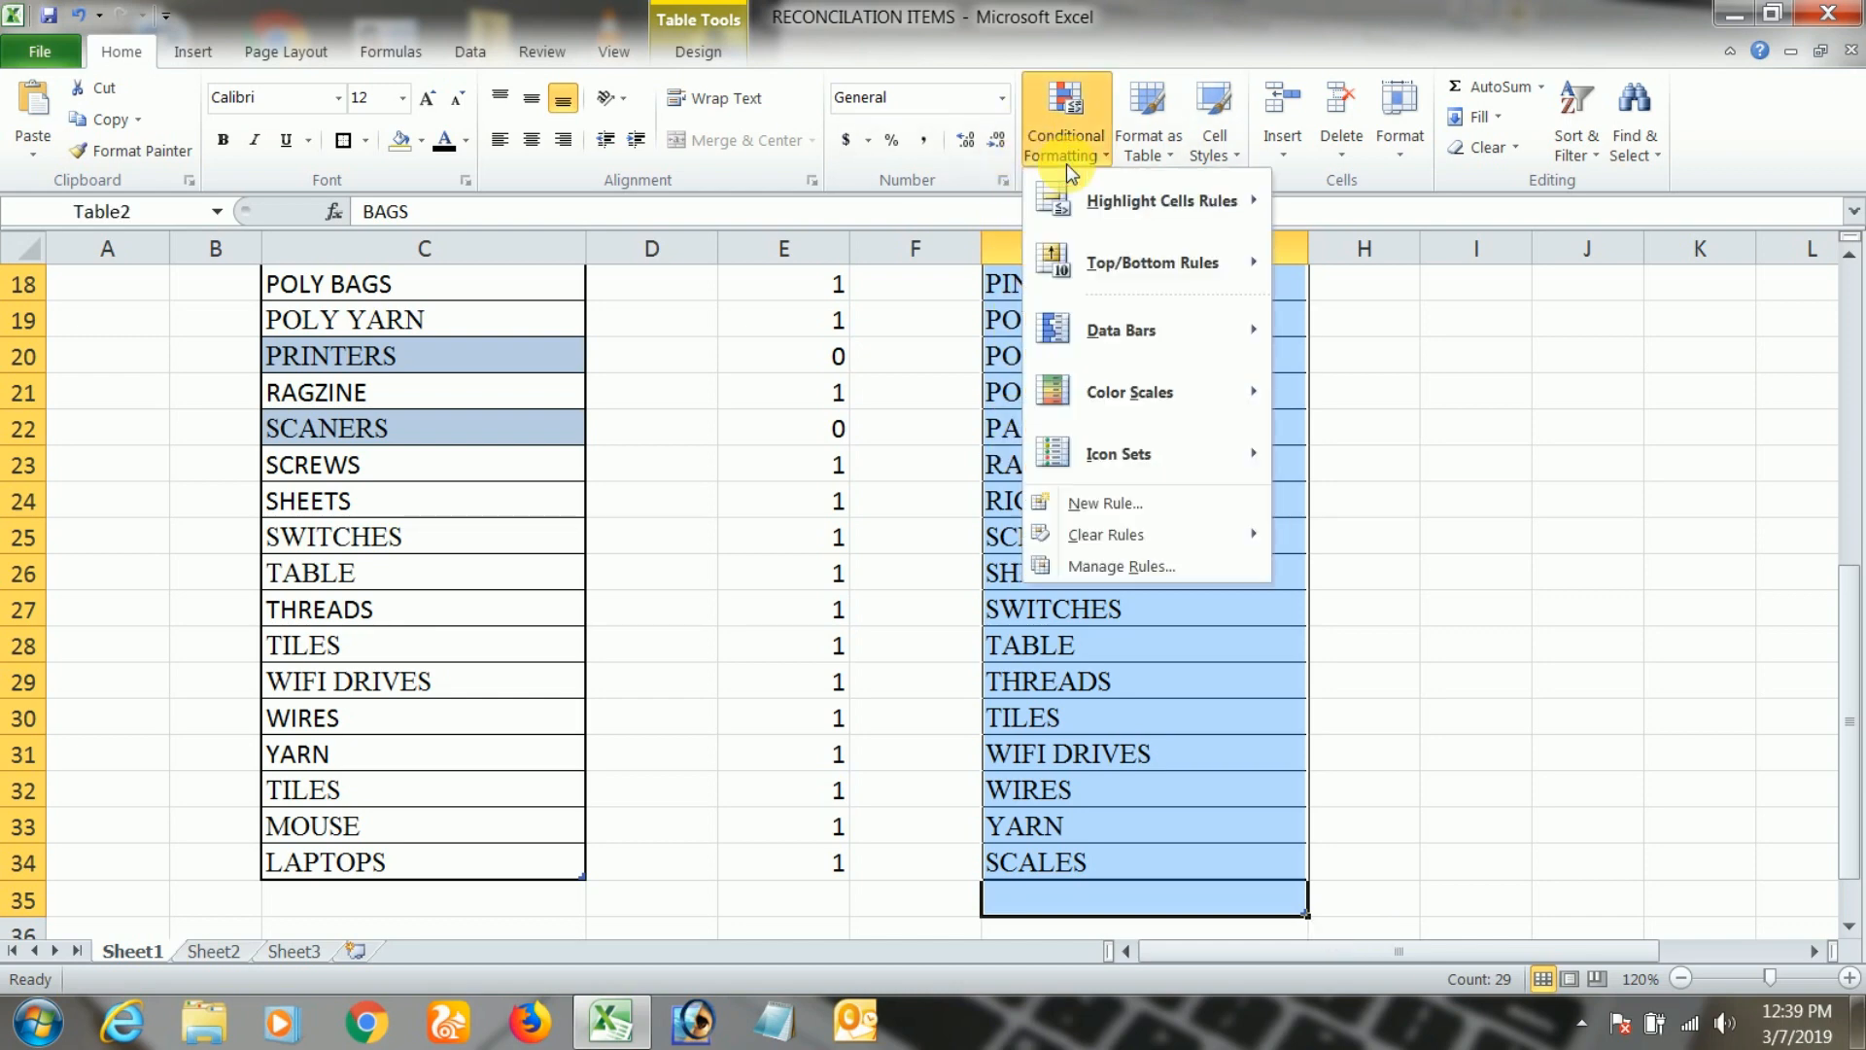
pyautogui.click(1191, 503)
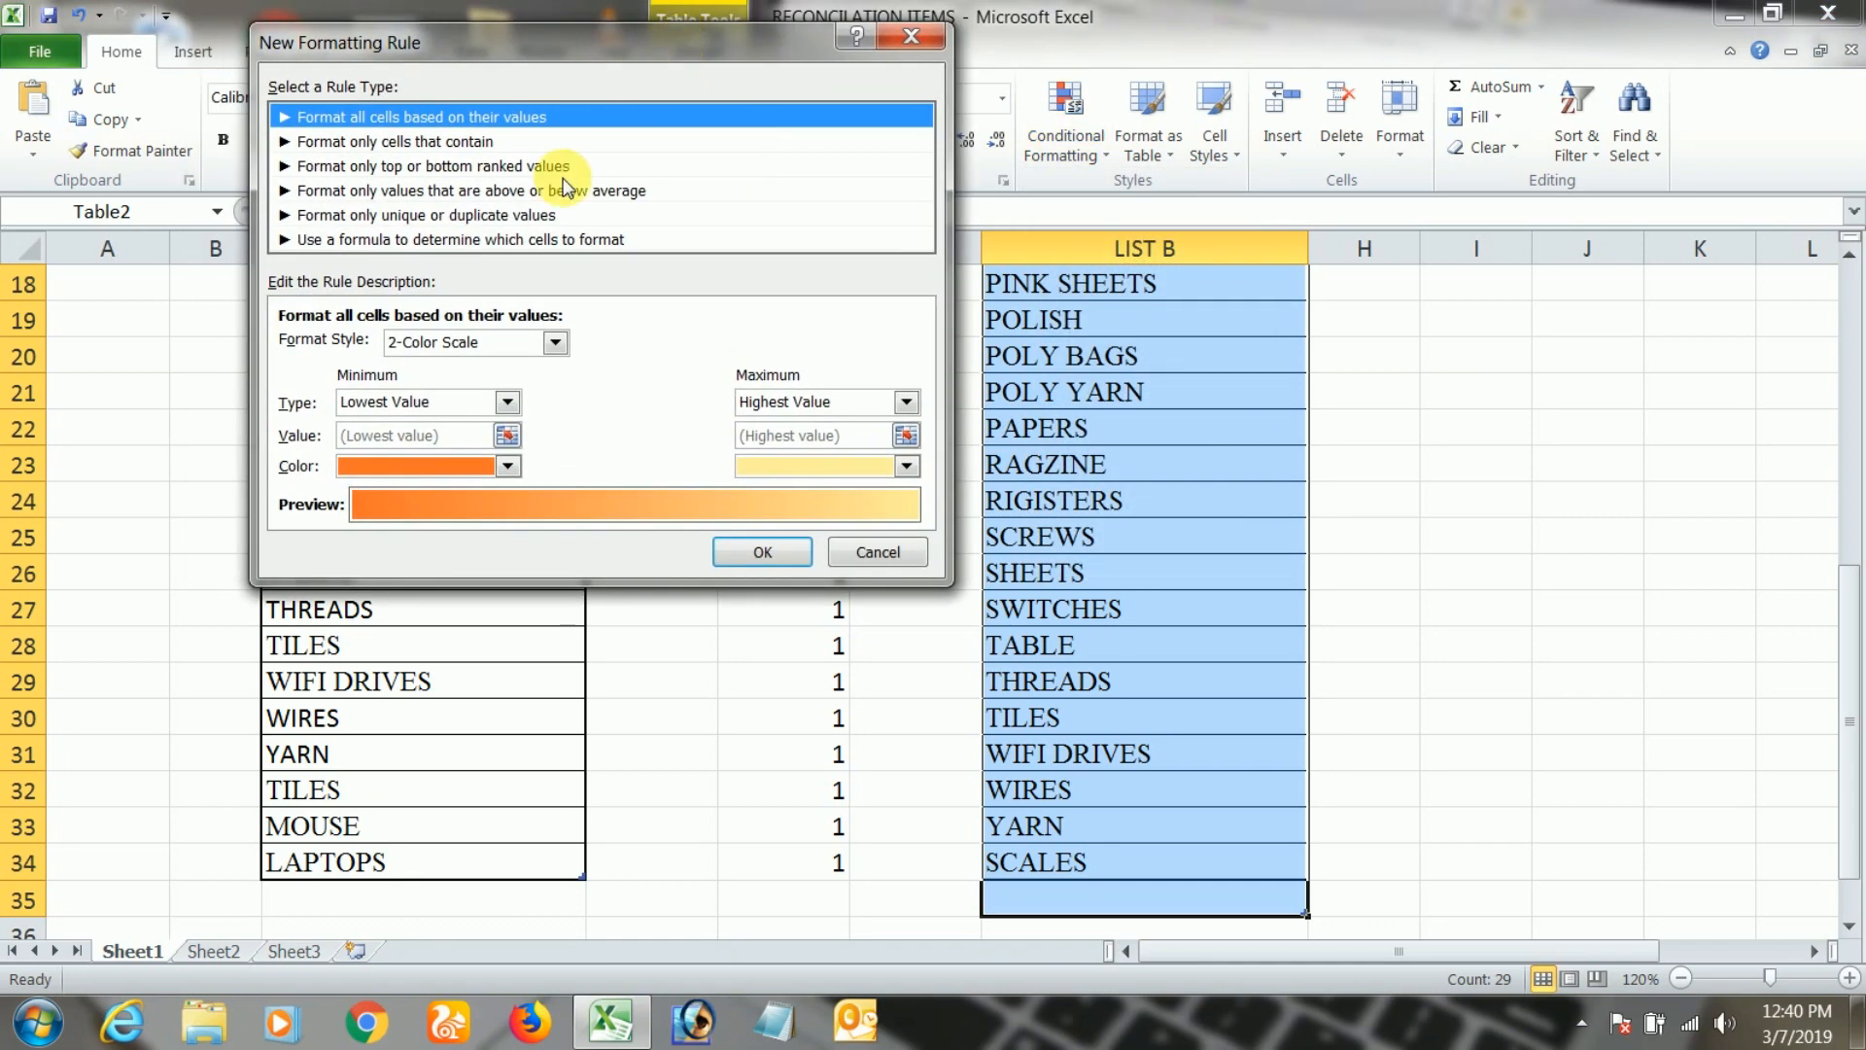
pyautogui.click(488, 241)
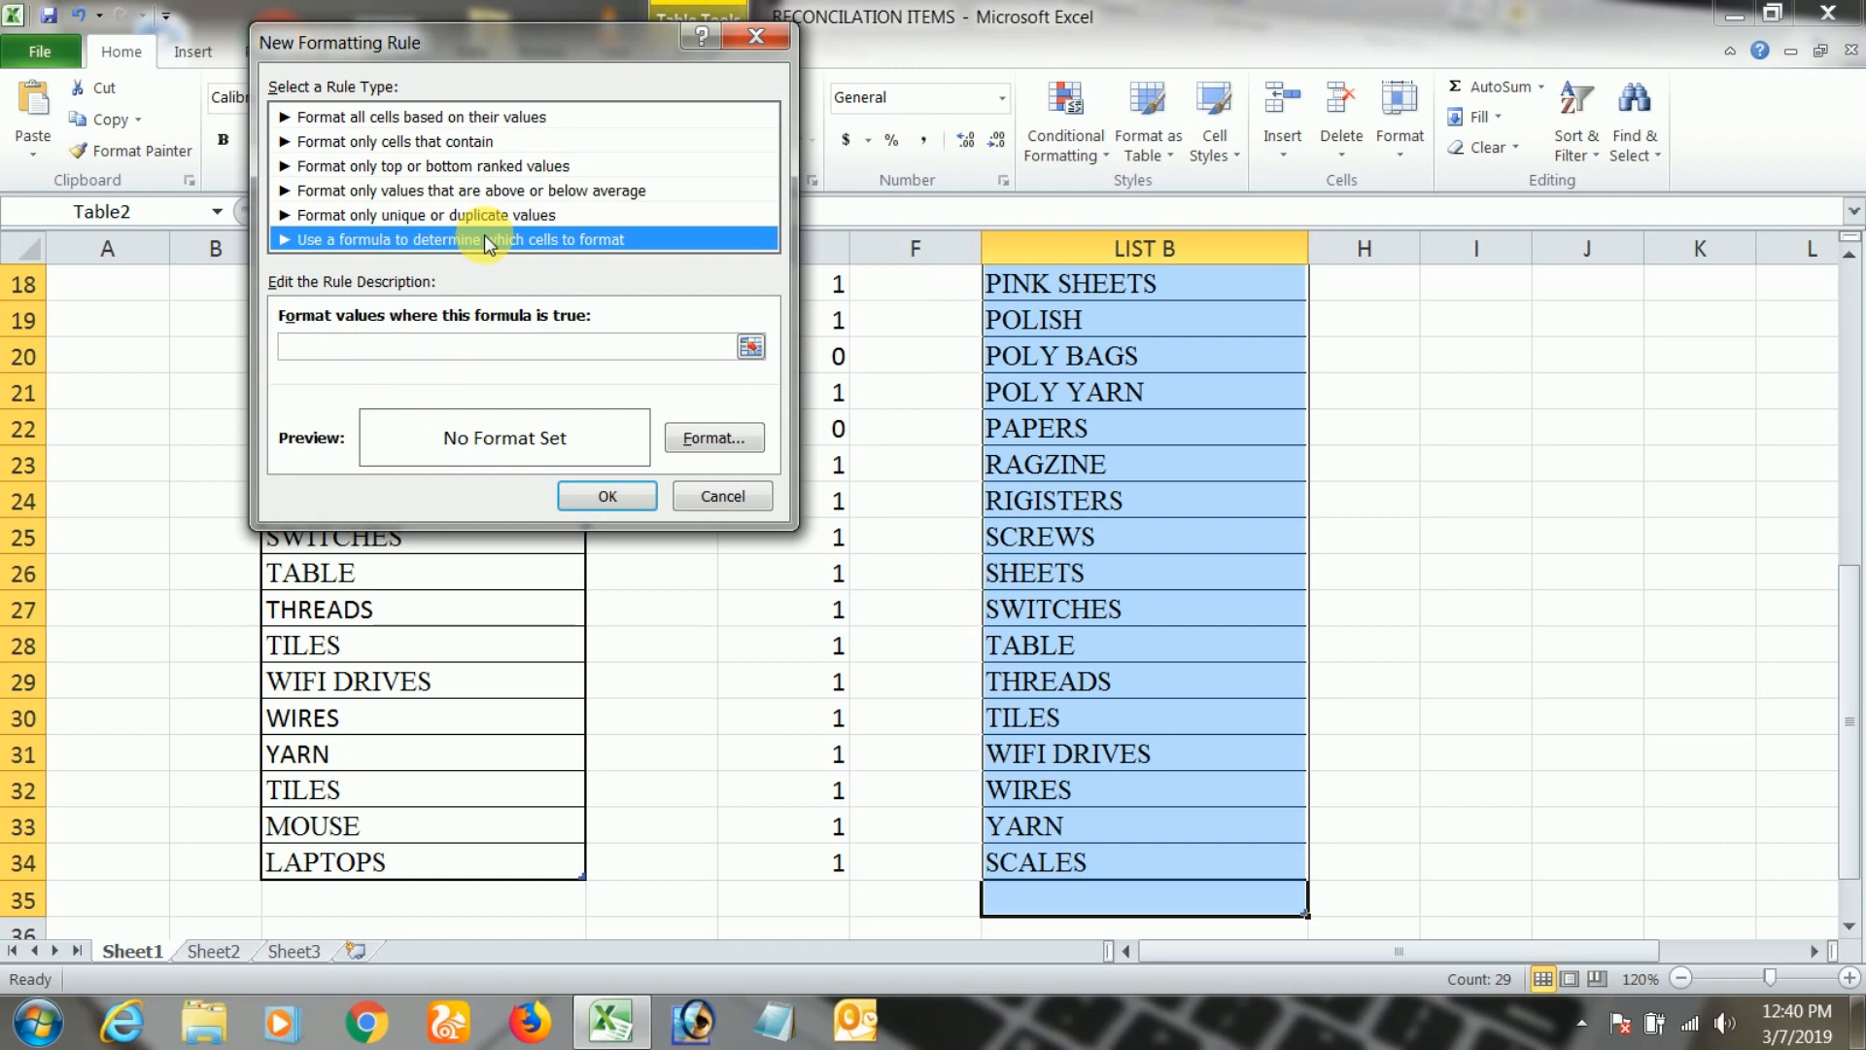
# Paste the copied COUNTIF formula into the LIST B rule and change it to =COUNTIF(LISTA,G6)=0
pyautogui.click(396, 354)
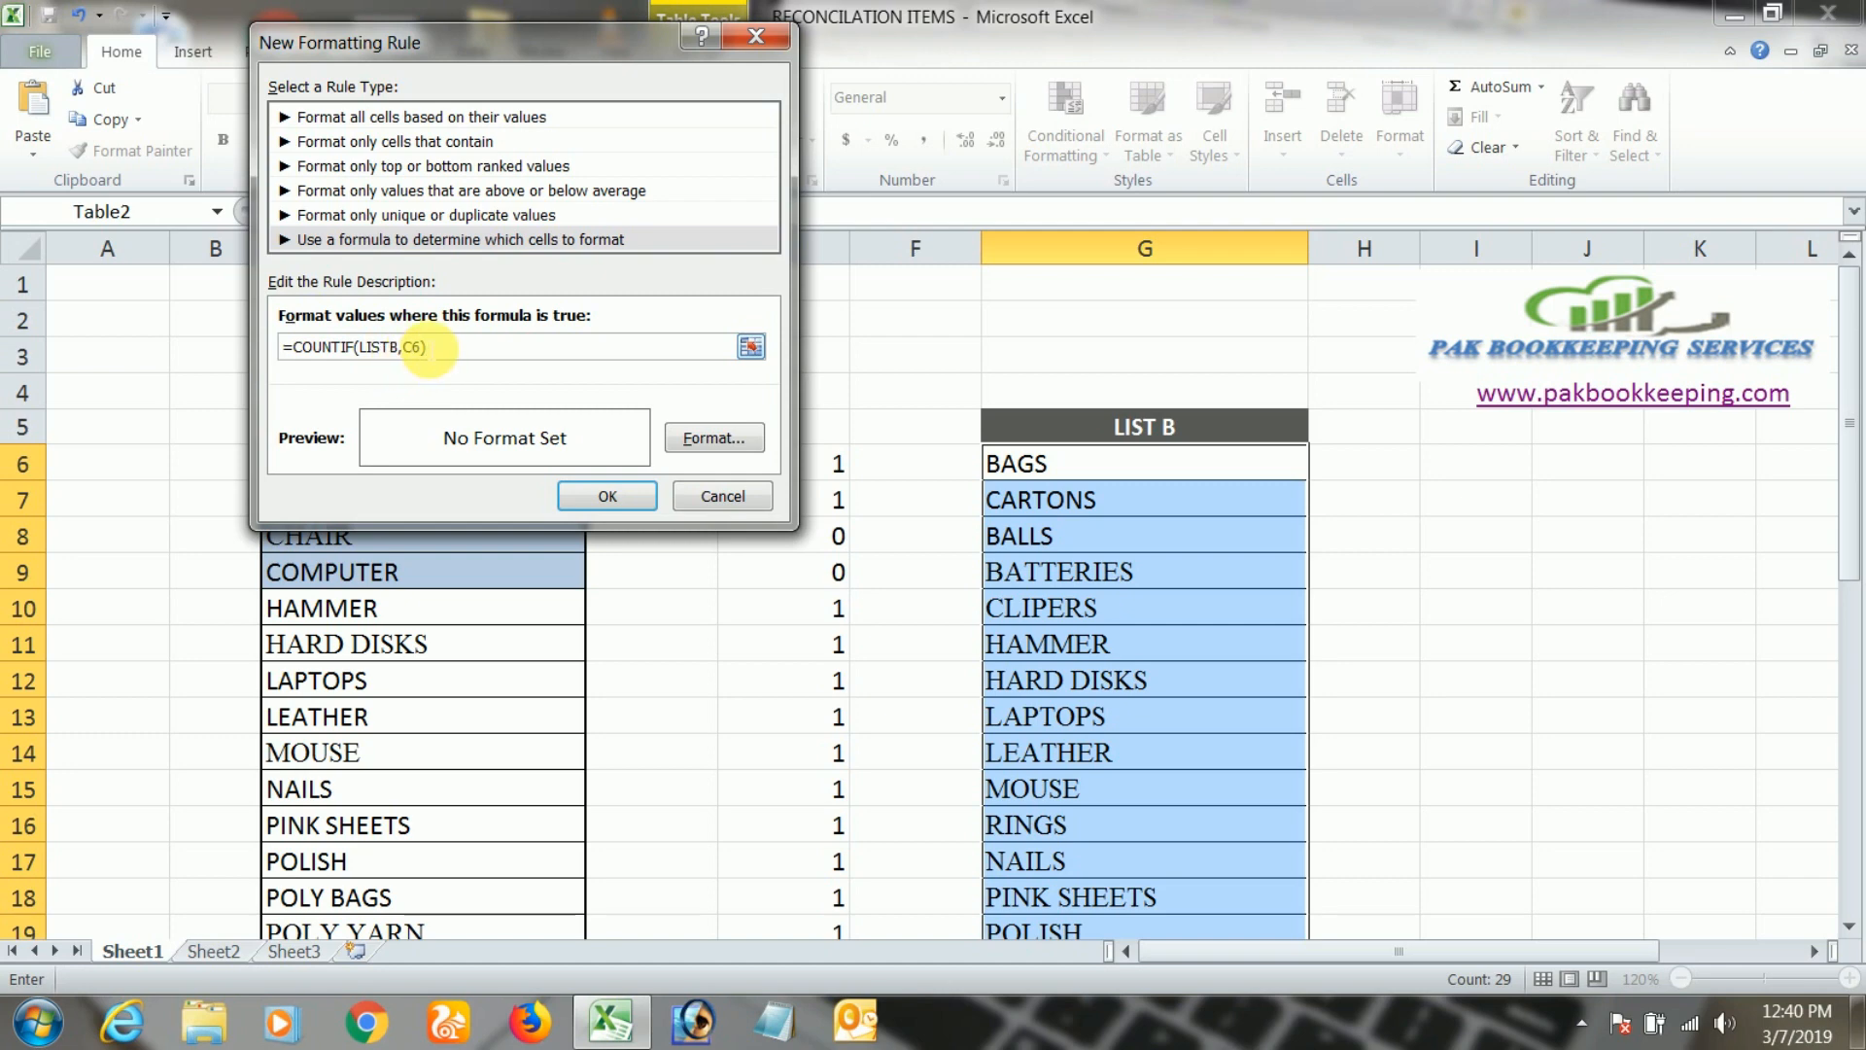
pyautogui.press('BackSpace')
pyautogui.write('A')
pyautogui.click(420, 357)
pyautogui.press('BackSpace')
pyautogui.write('G6)')
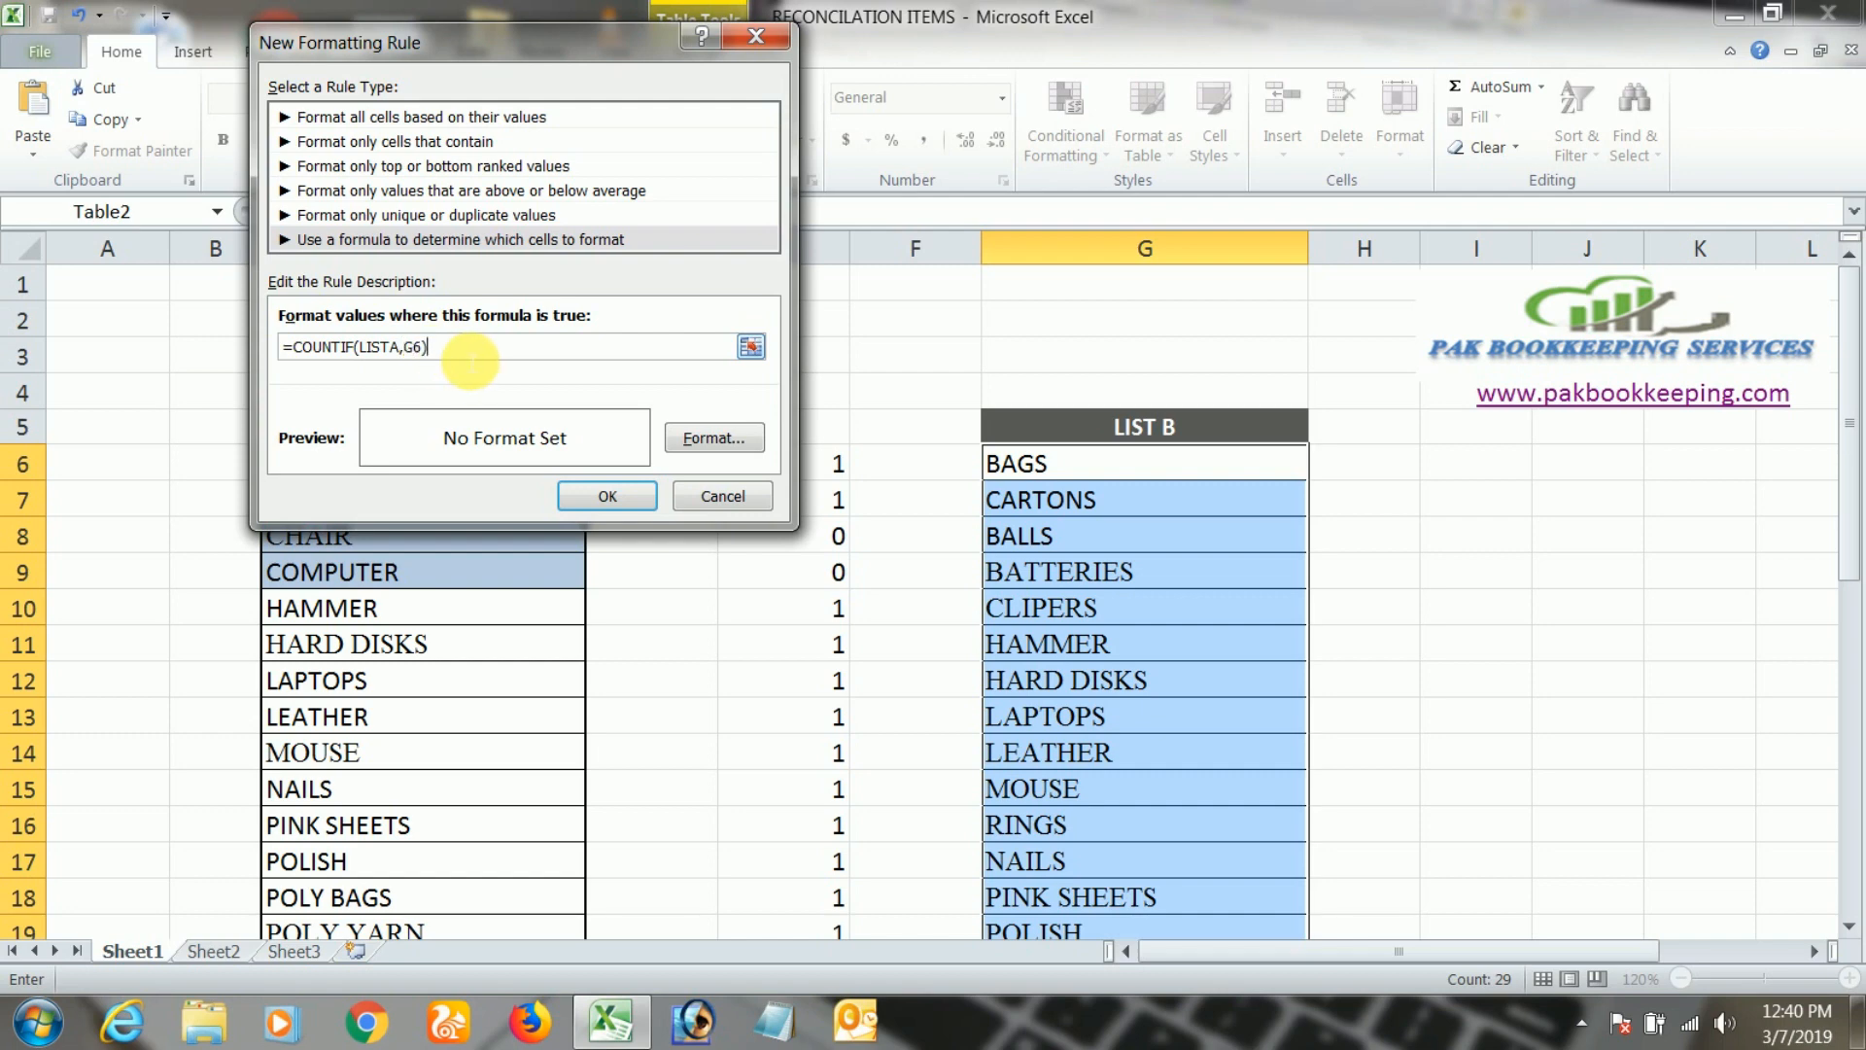
pyautogui.write('=0')
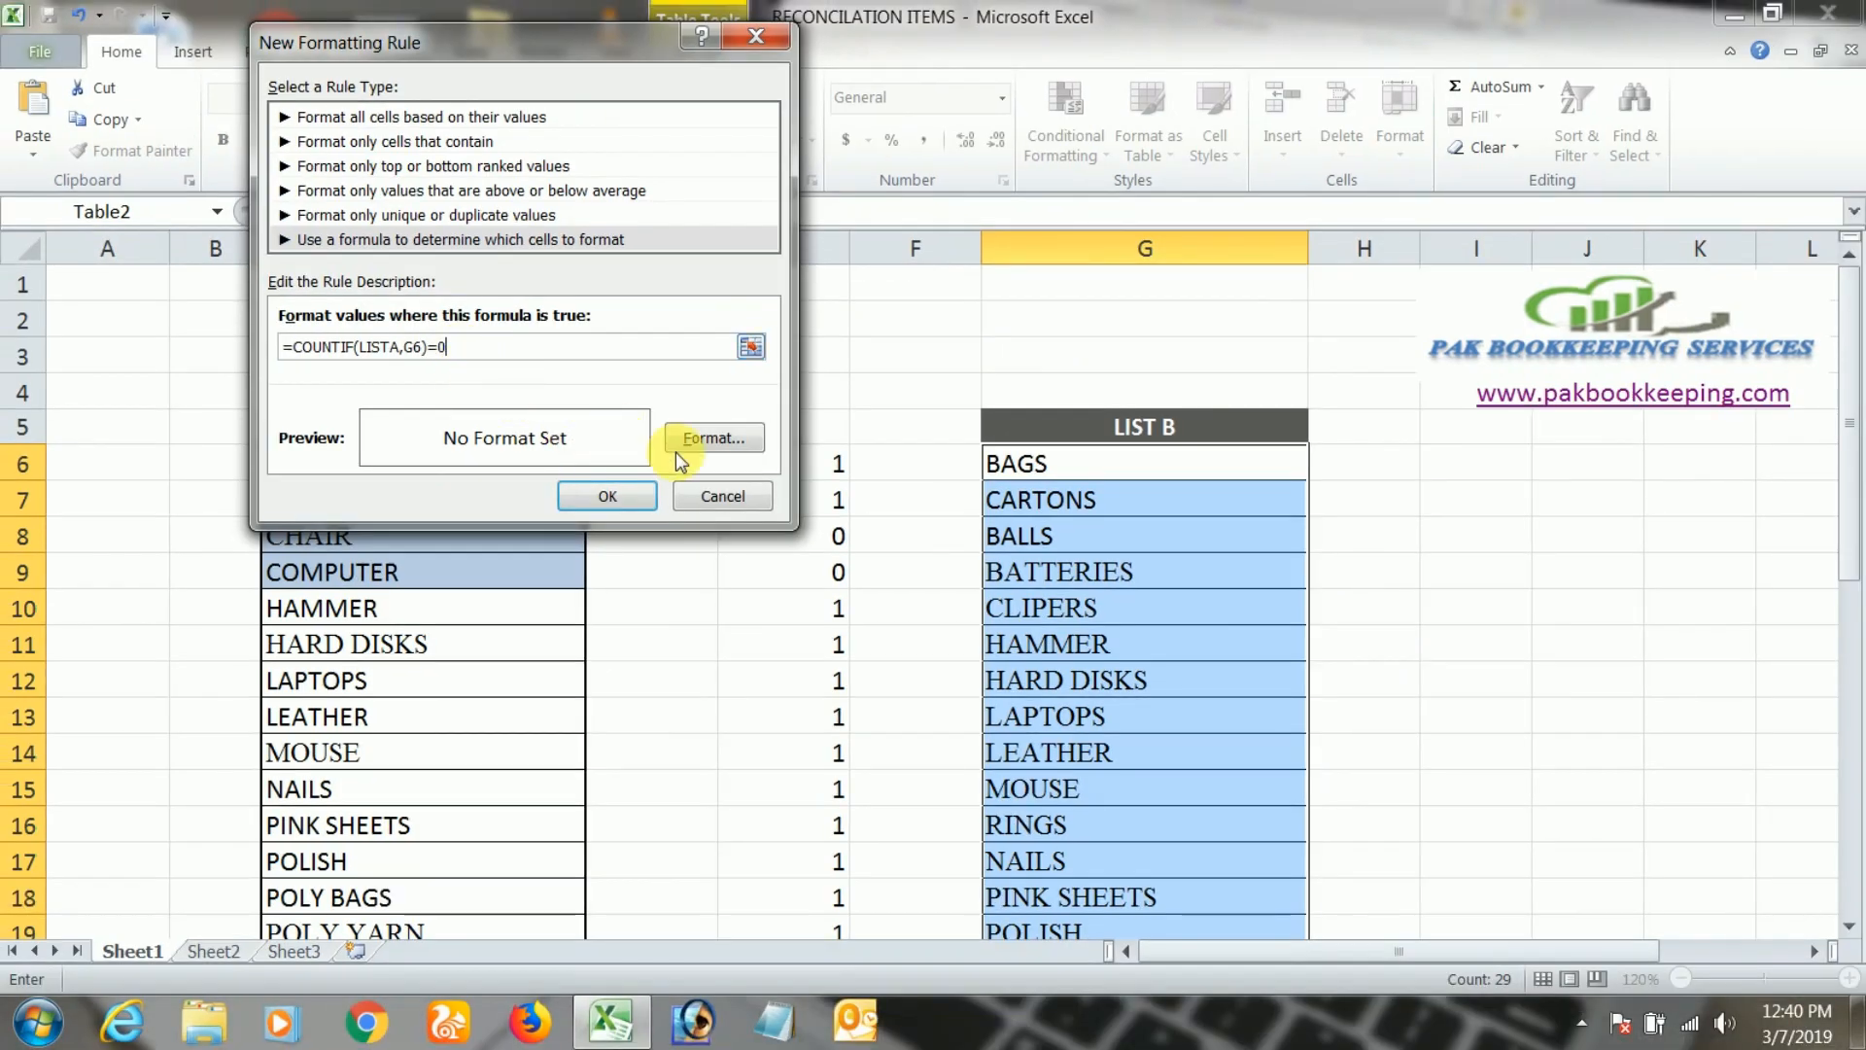
# Format the LIST B rule with a light grey fill and bold font, and apply it to the list
pyautogui.click(710, 437)
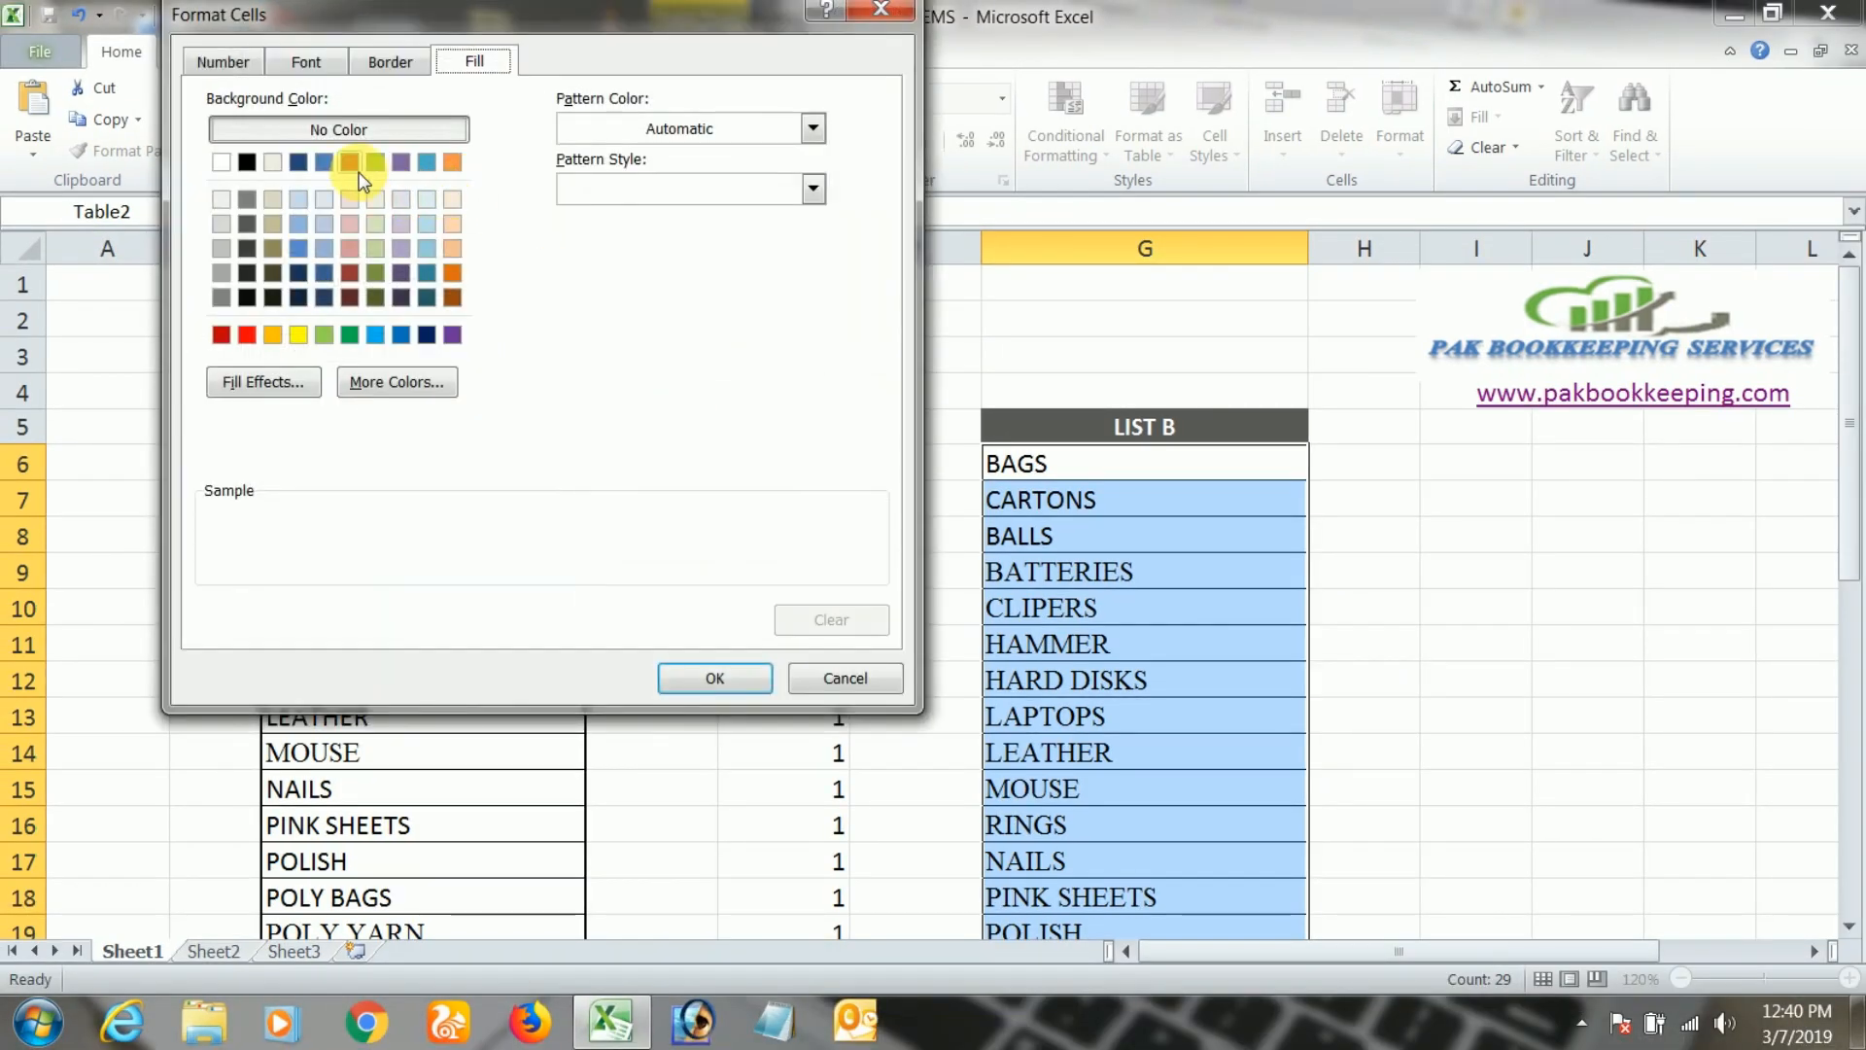
pyautogui.click(222, 223)
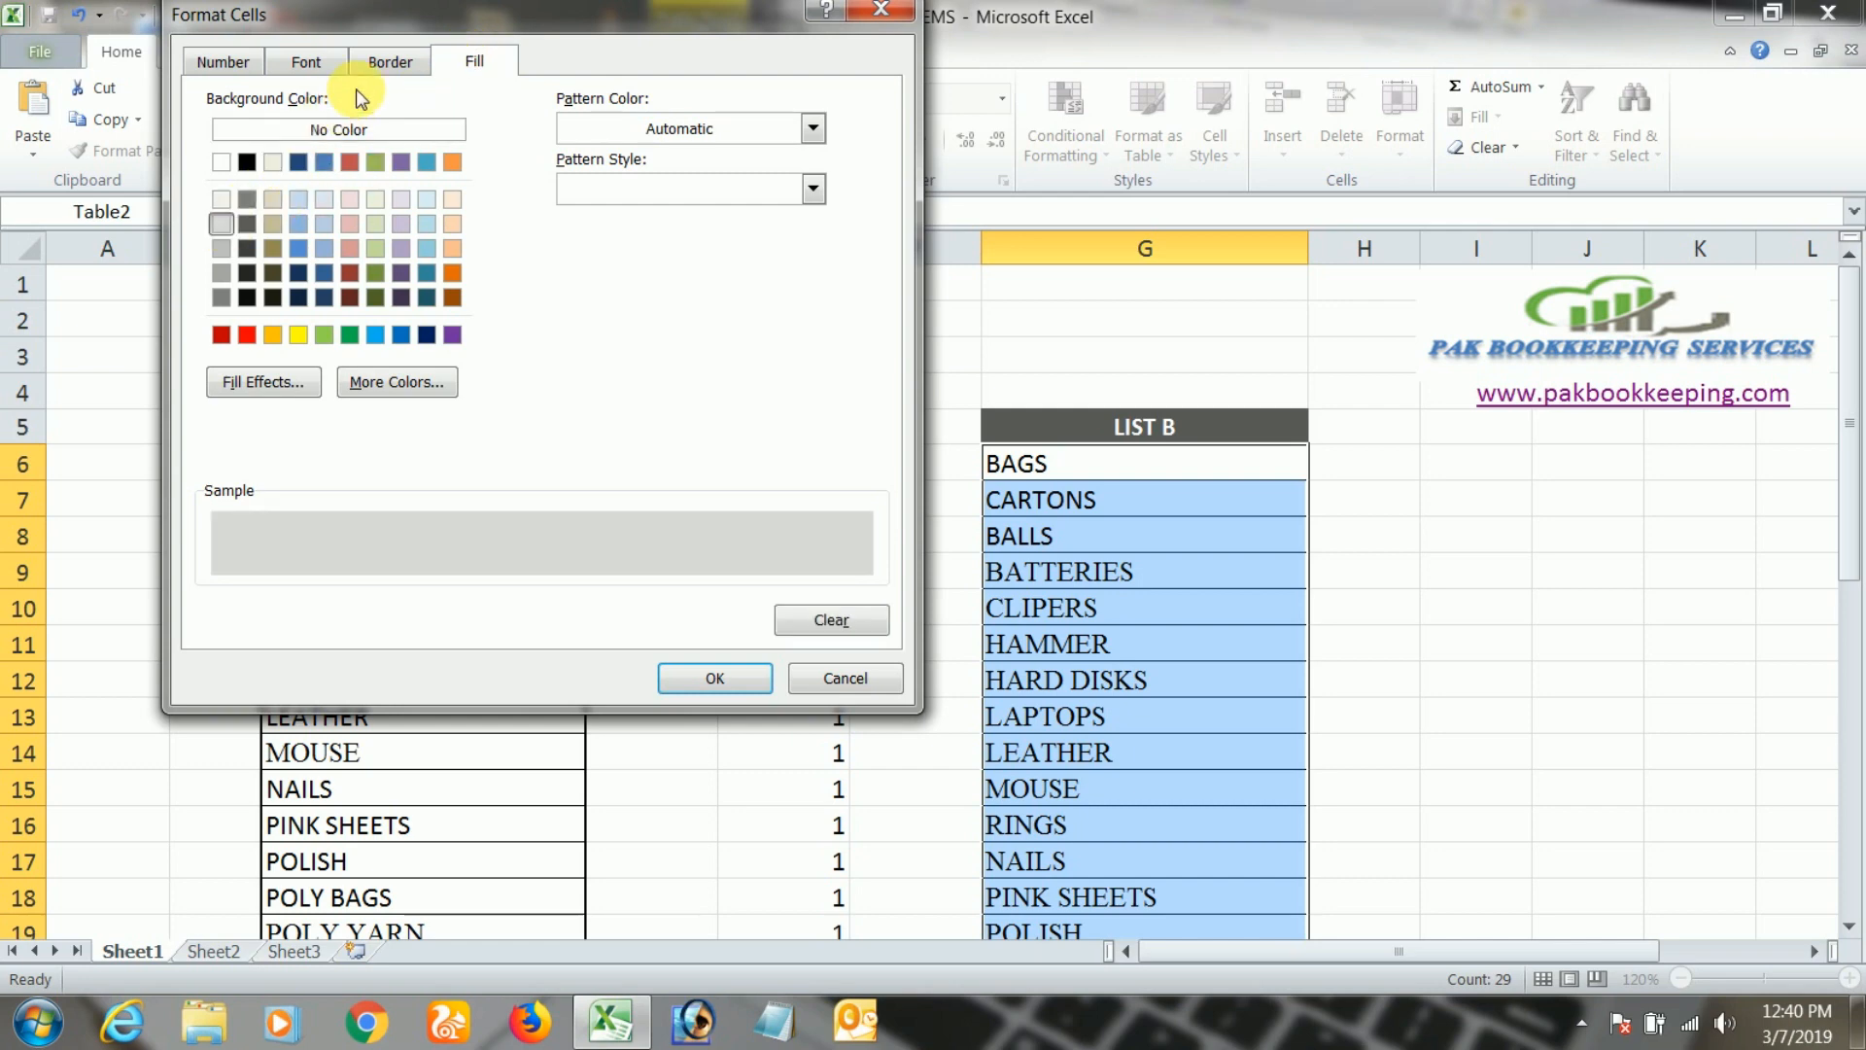
pyautogui.click(376, 68)
pyautogui.click(305, 62)
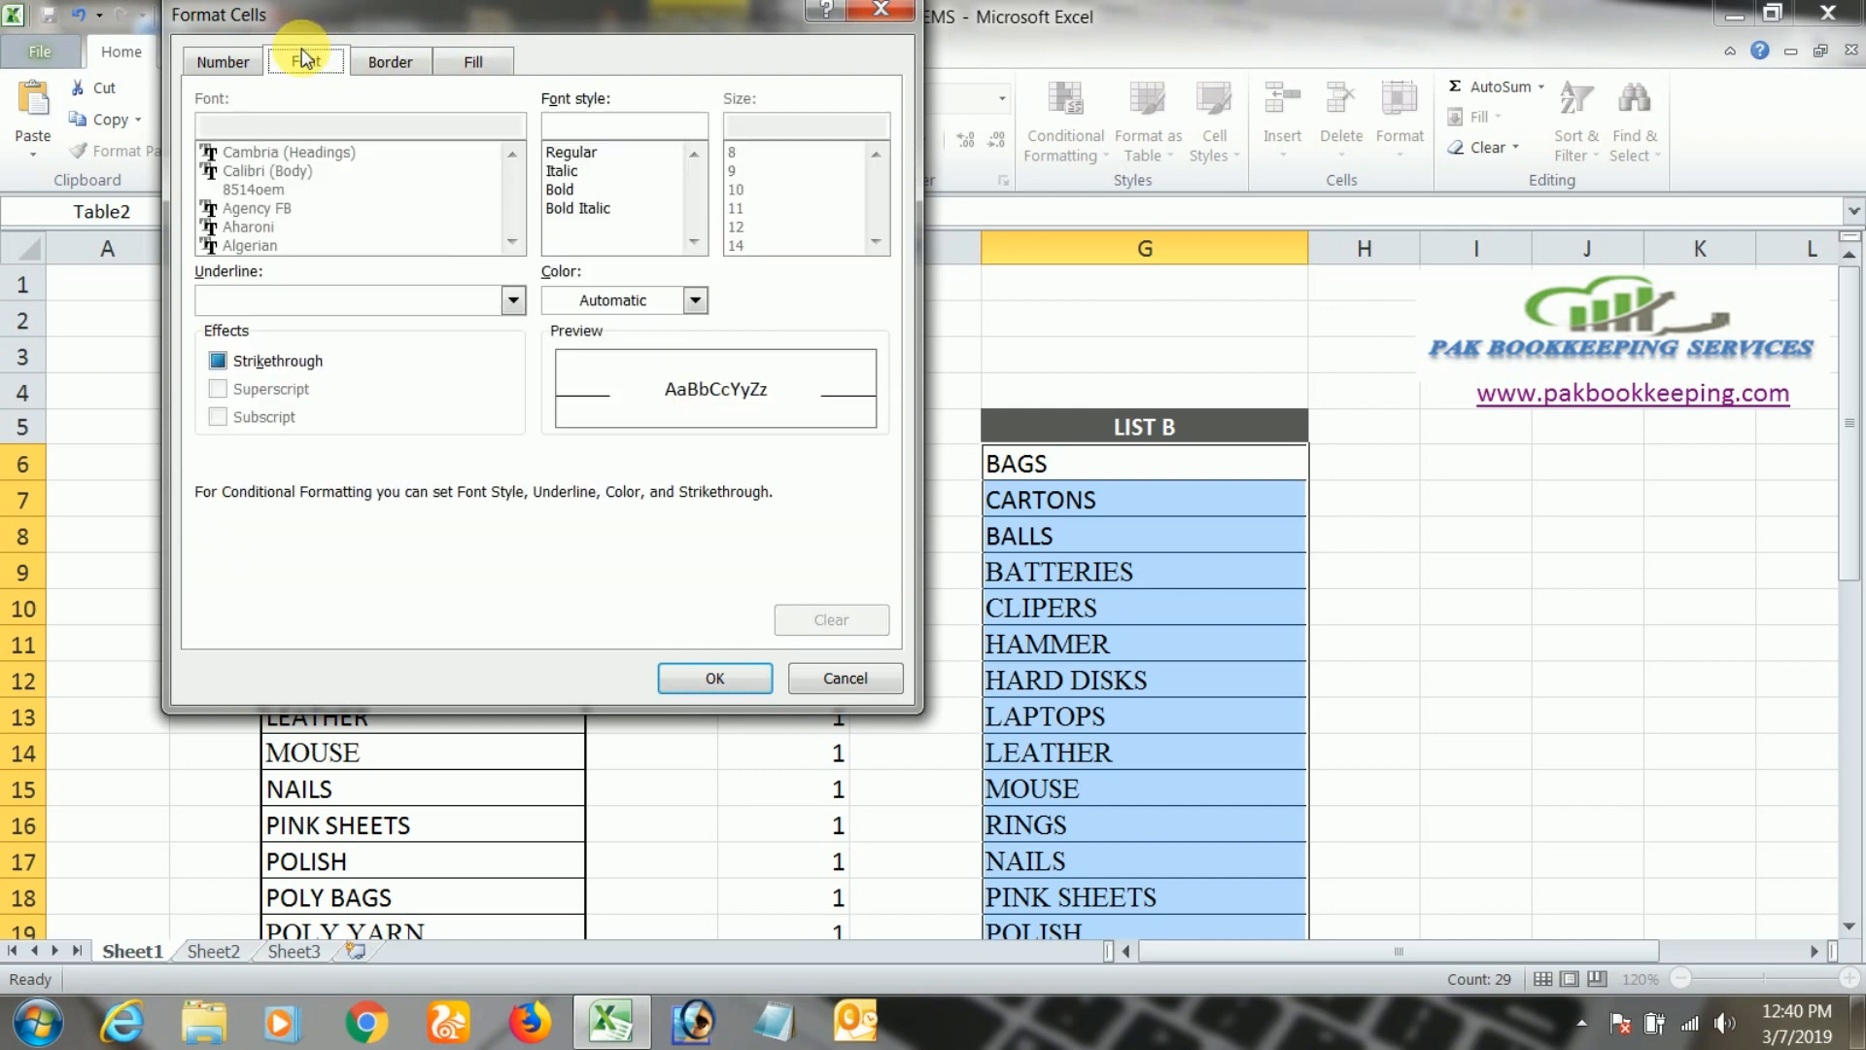
pyautogui.click(574, 171)
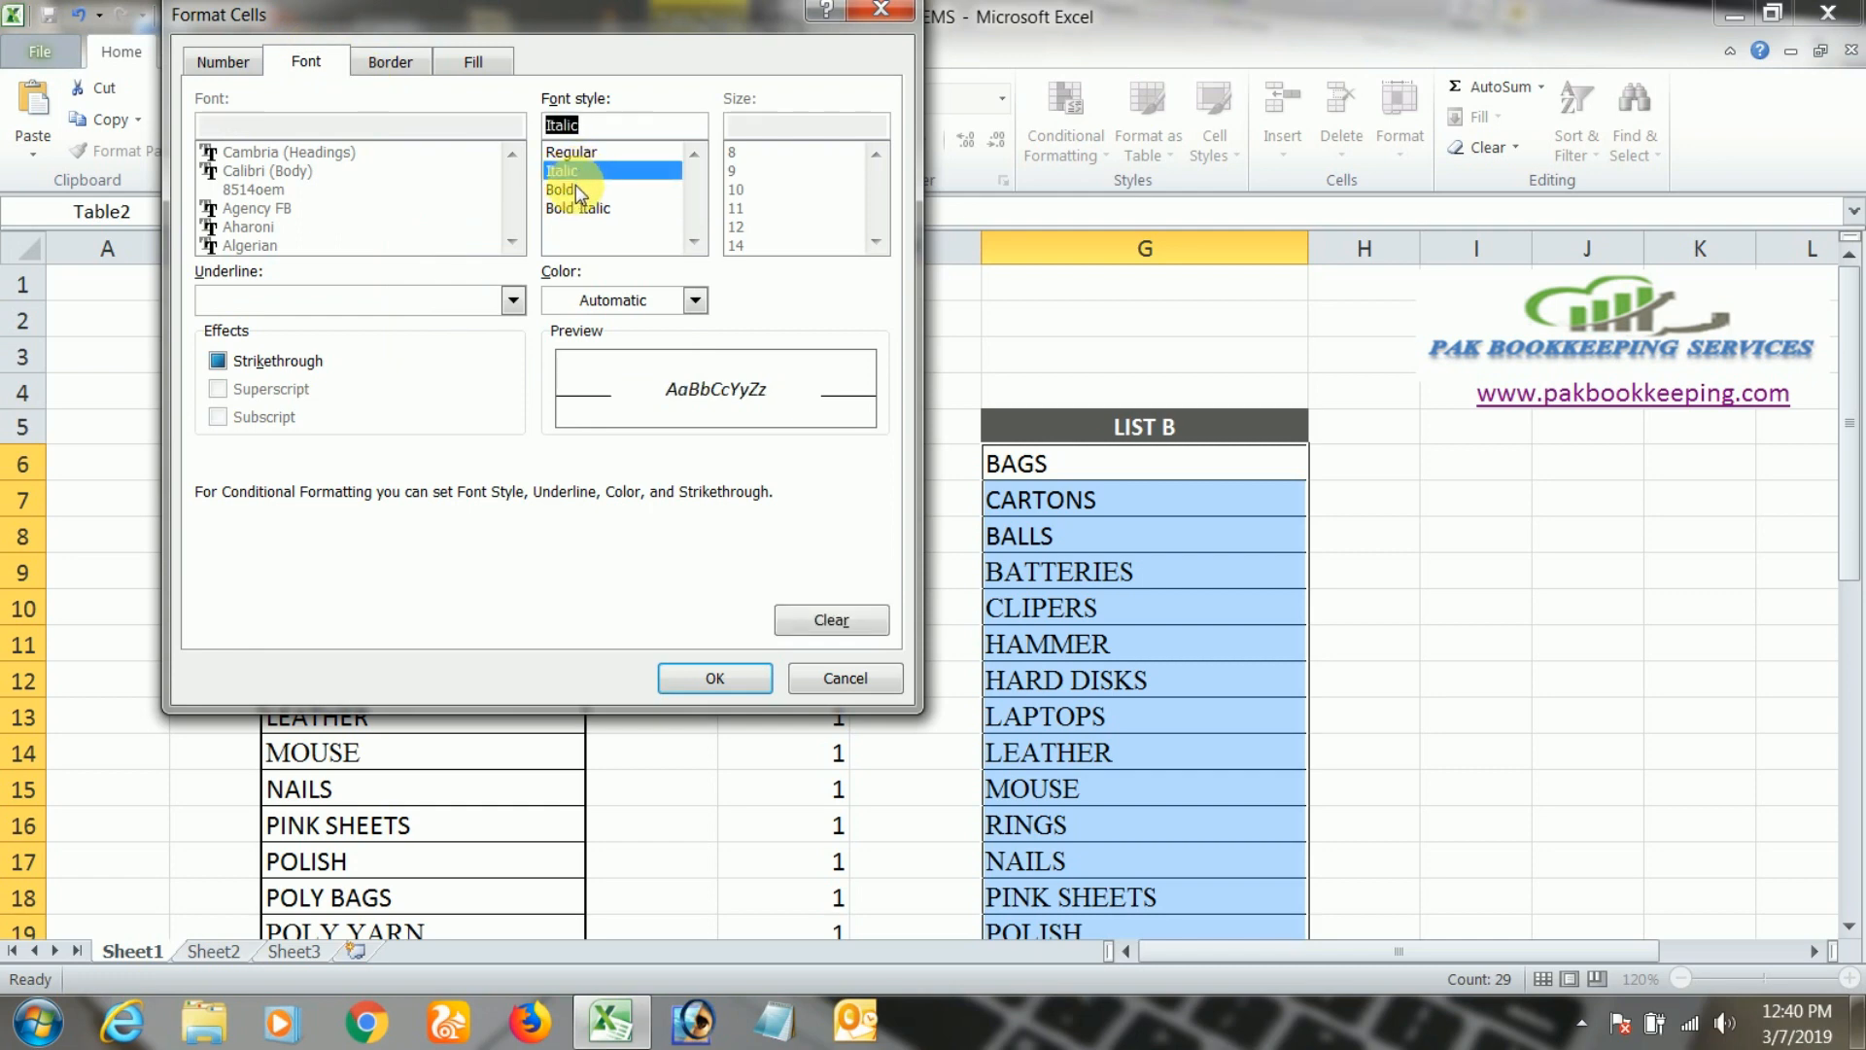
pyautogui.click(575, 190)
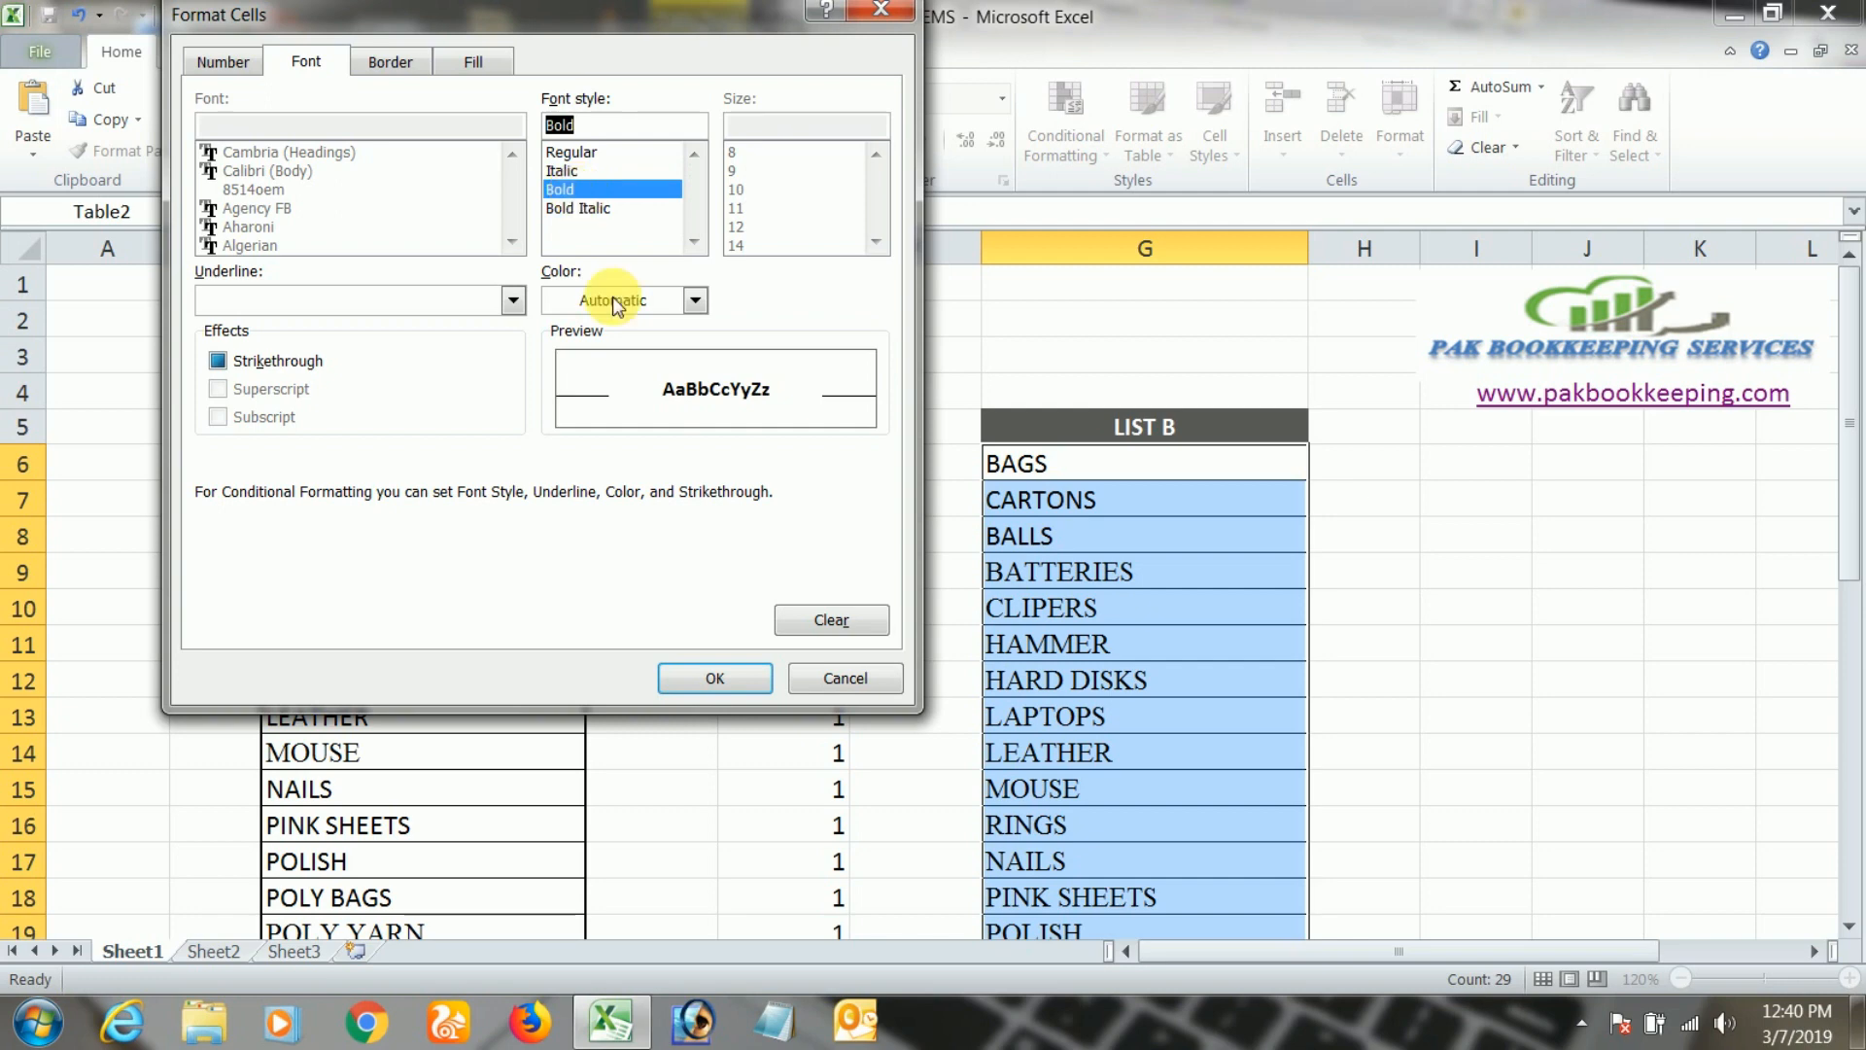
pyautogui.click(721, 675)
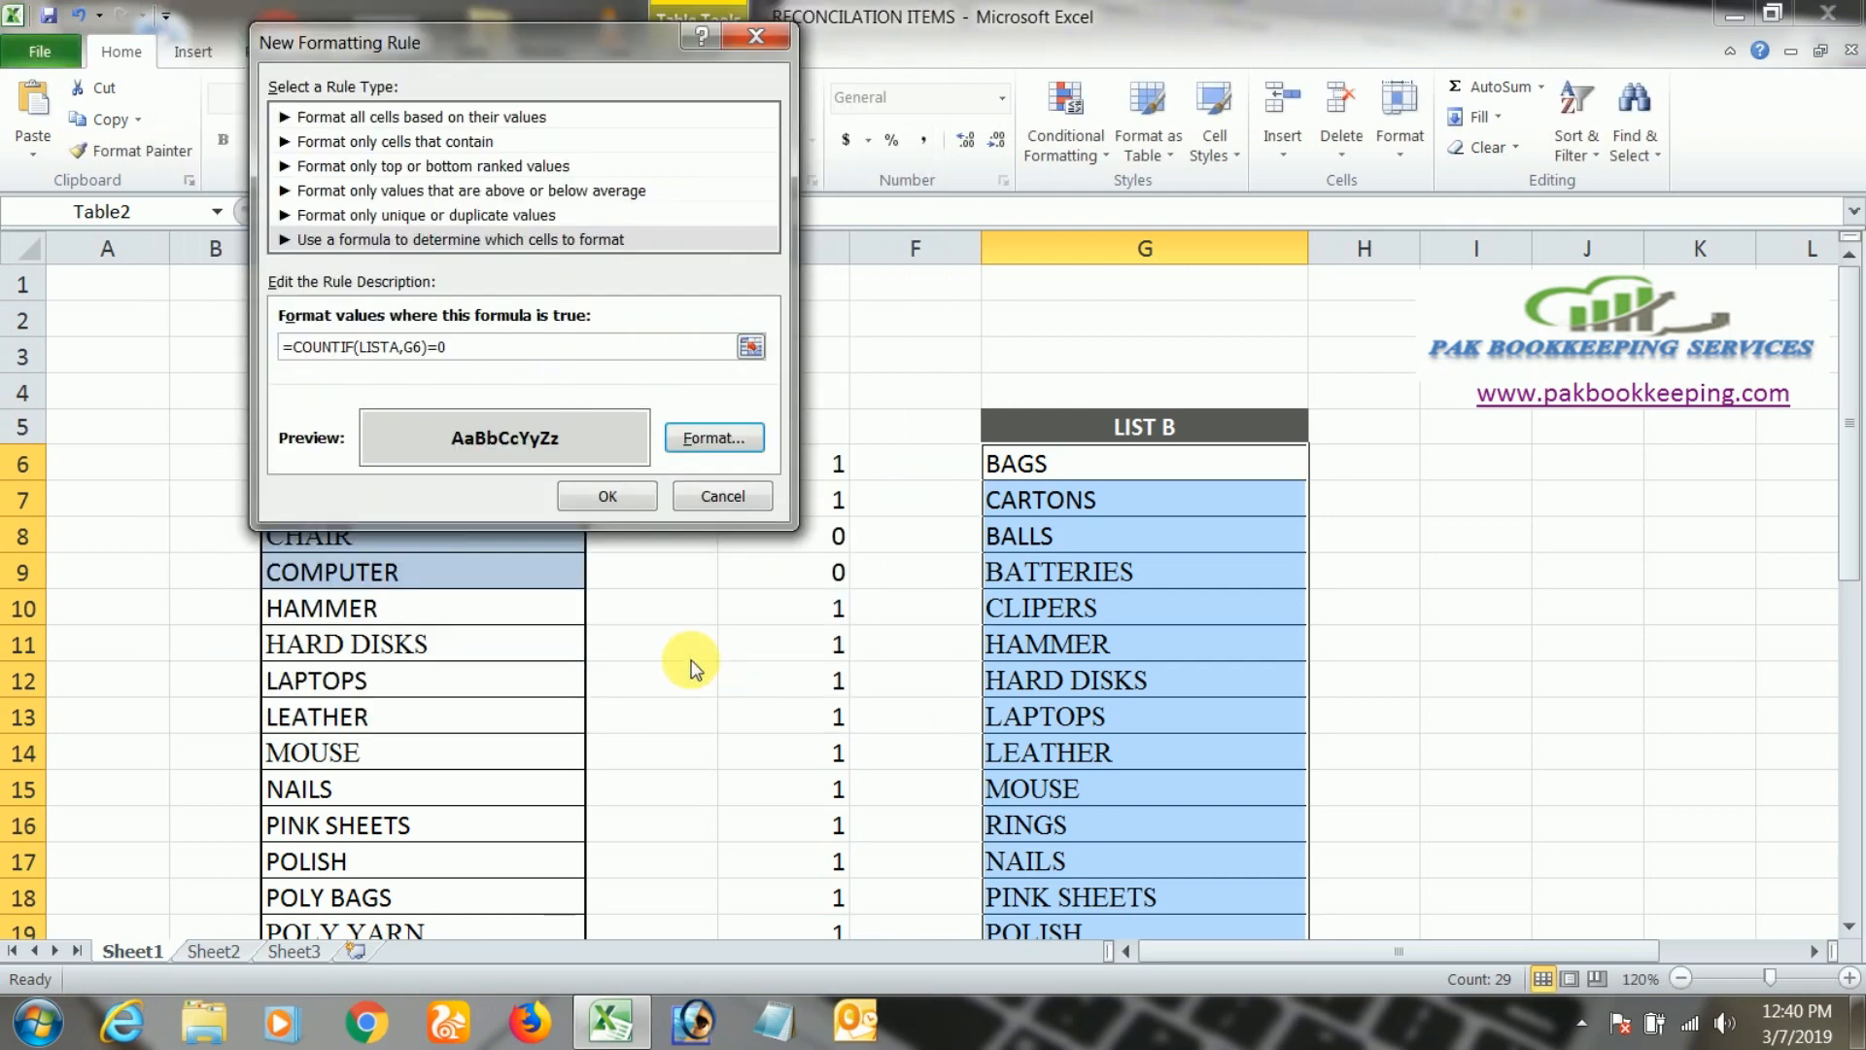
pyautogui.click(608, 494)
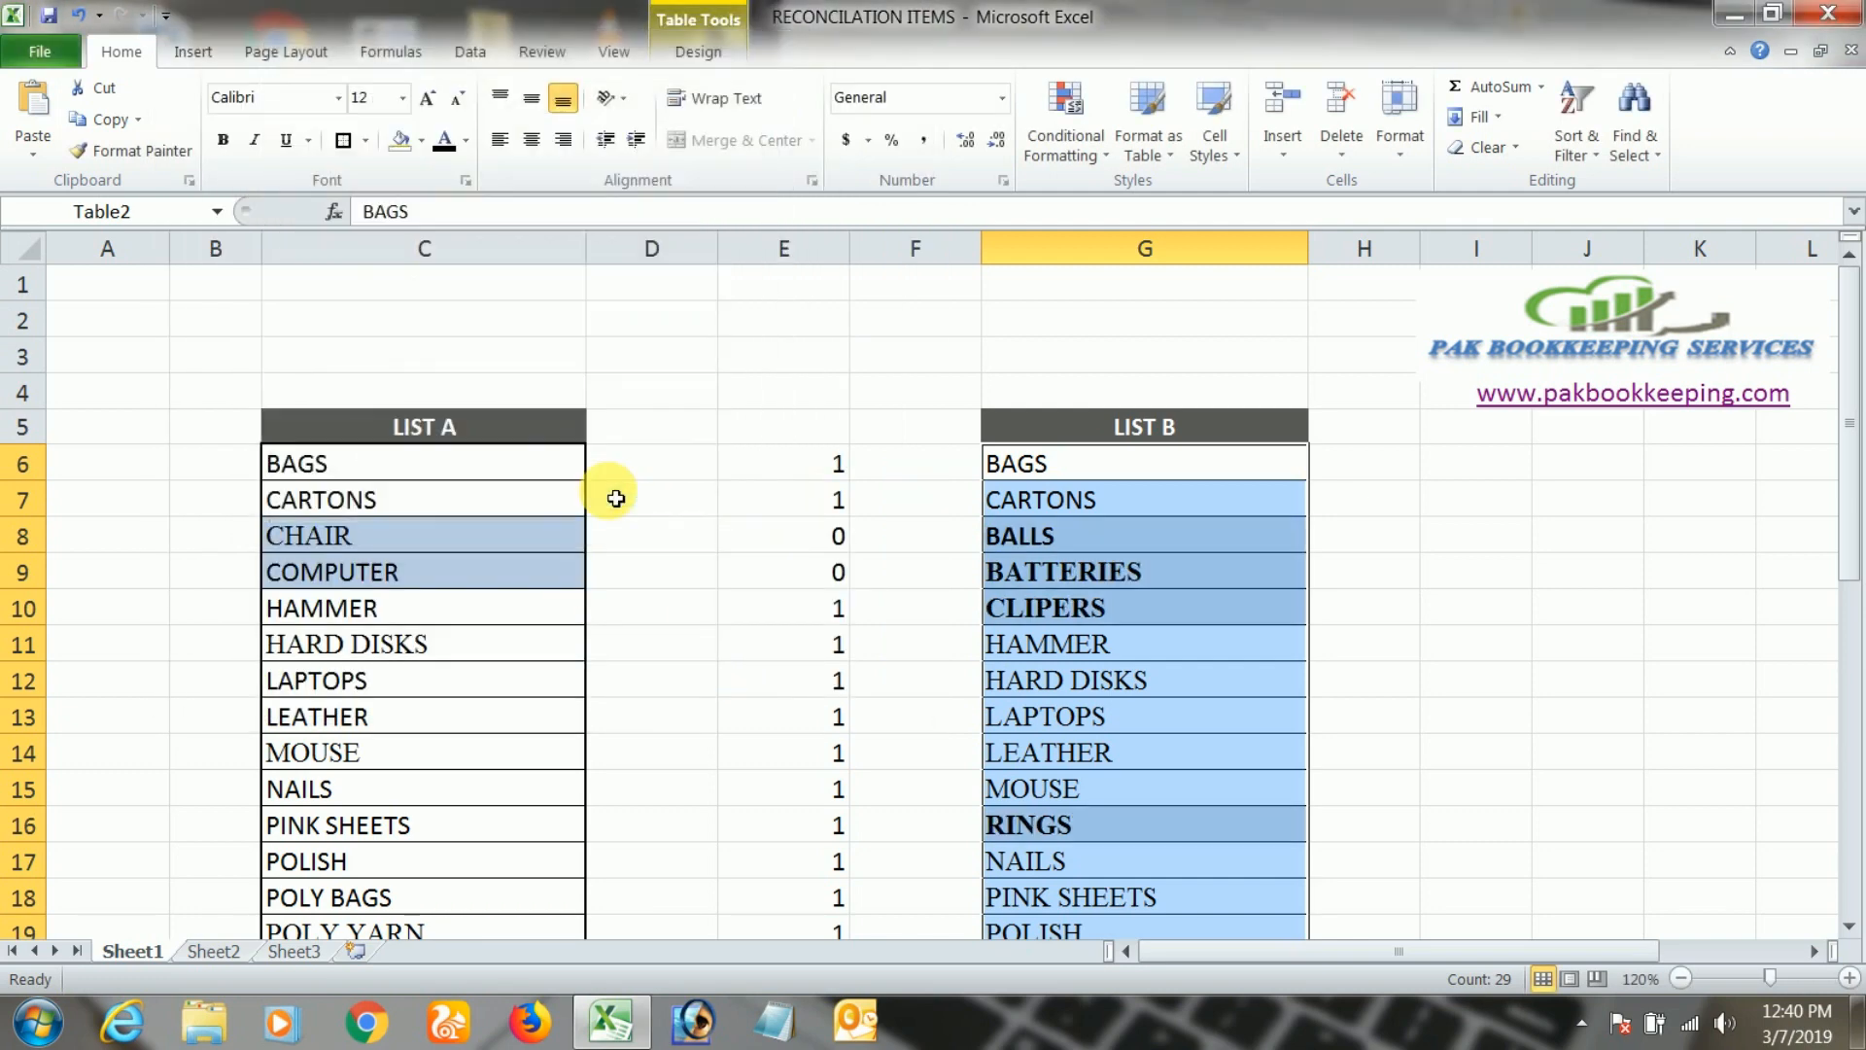
# Review the formatting of the LIST B entries from BALLS in row 8 down to the end of the list
pyautogui.click(1058, 536)
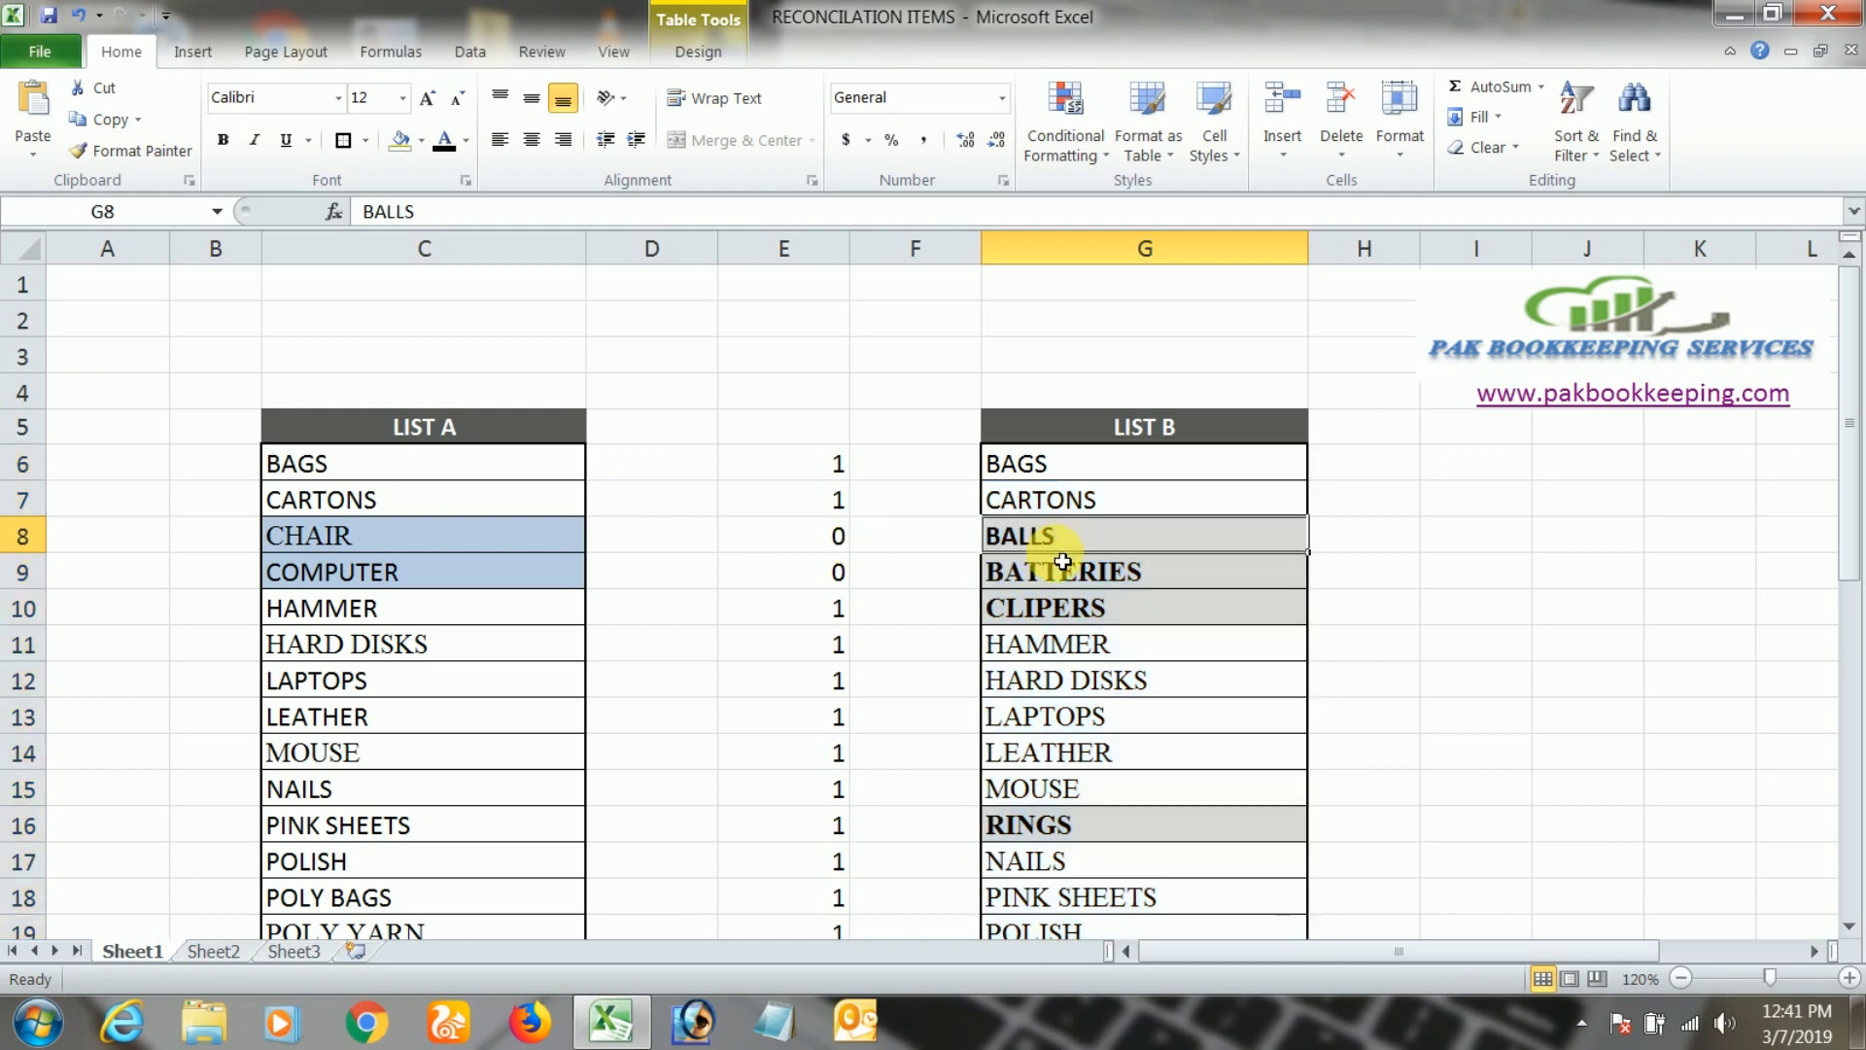
pyautogui.moveTo(1063, 557); pyautogui.dragTo(1062, 618)
pyautogui.click(1038, 839)
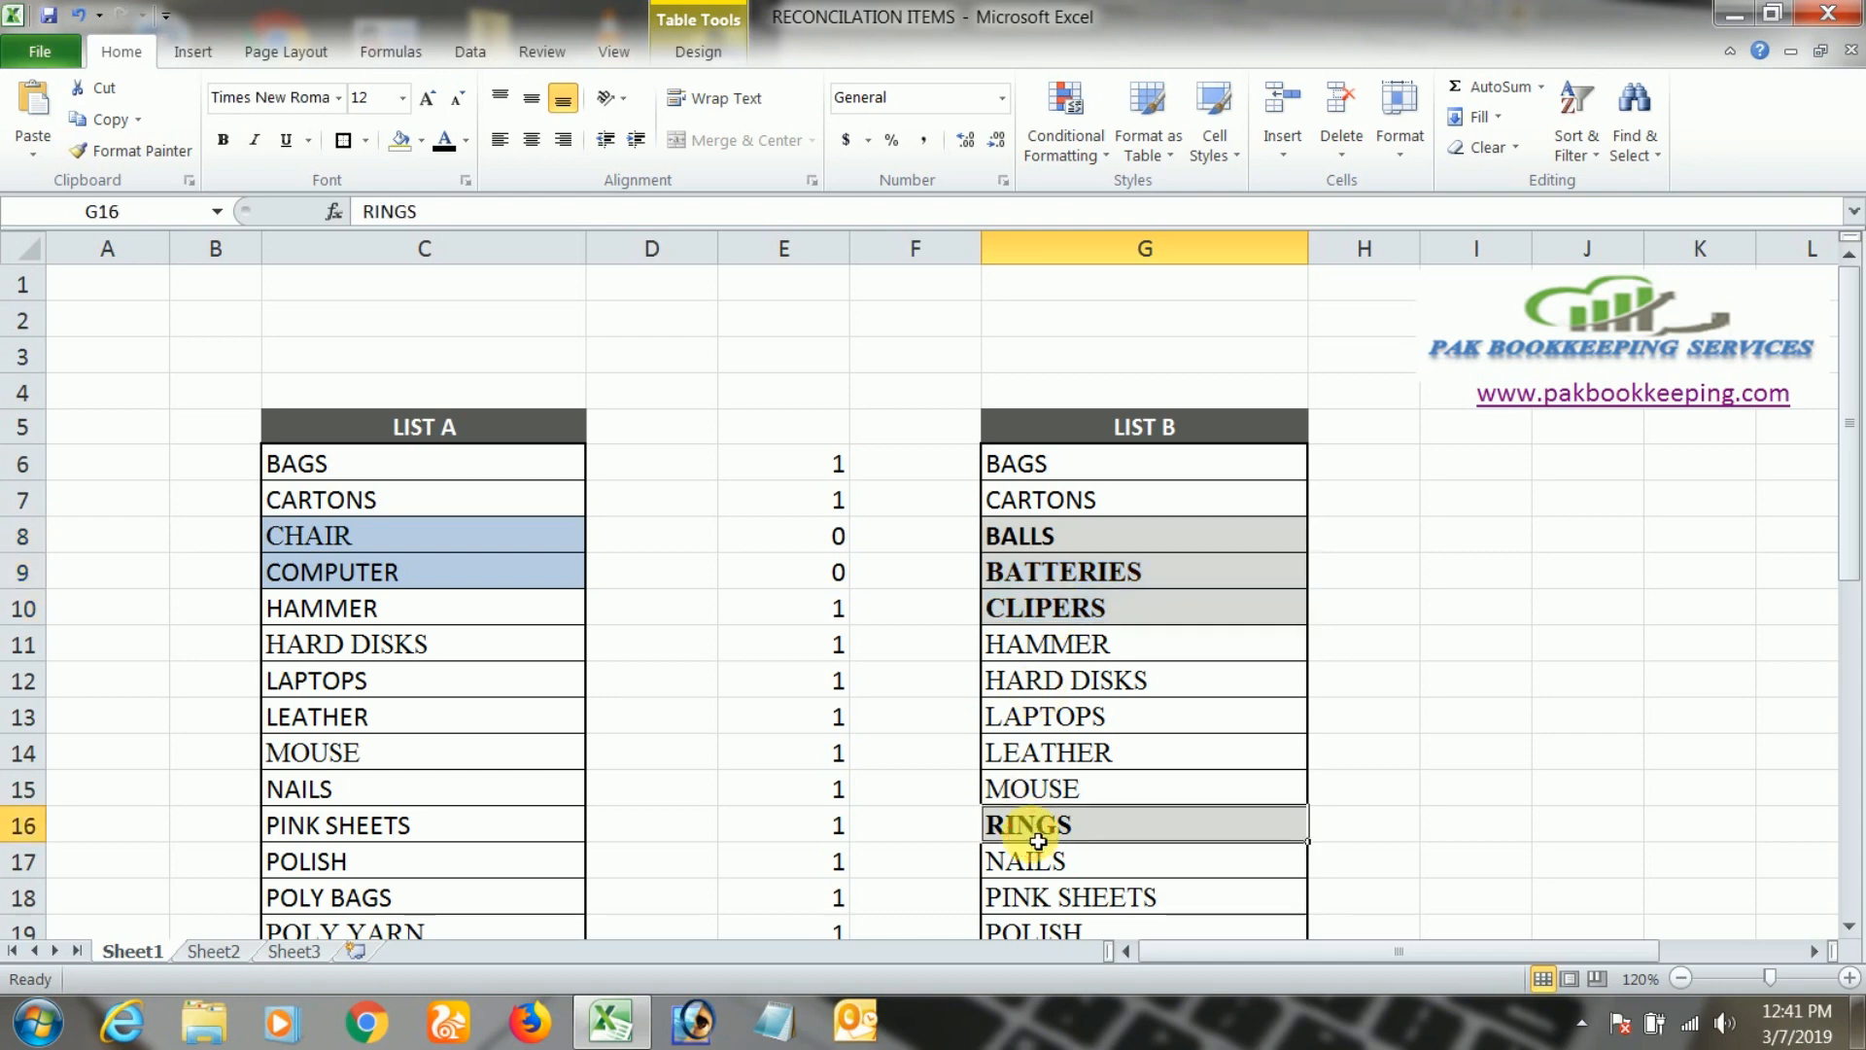
pyautogui.press('Down')
pyautogui.press('Down')
pyautogui.press('Down')
pyautogui.press('Down')
pyautogui.press('Down')
pyautogui.press('Down')
pyautogui.press('Down')
pyautogui.press('Down')
pyautogui.press('Down')
pyautogui.press('Down')
pyautogui.press('Down')
pyautogui.press('Down')
pyautogui.press('Down')
pyautogui.press('Down')
pyautogui.press('Down')
pyautogui.press('Up')
pyautogui.press('Up')
pyautogui.press('Up')
pyautogui.press('Up')
pyautogui.press('Up')
pyautogui.press('Up')
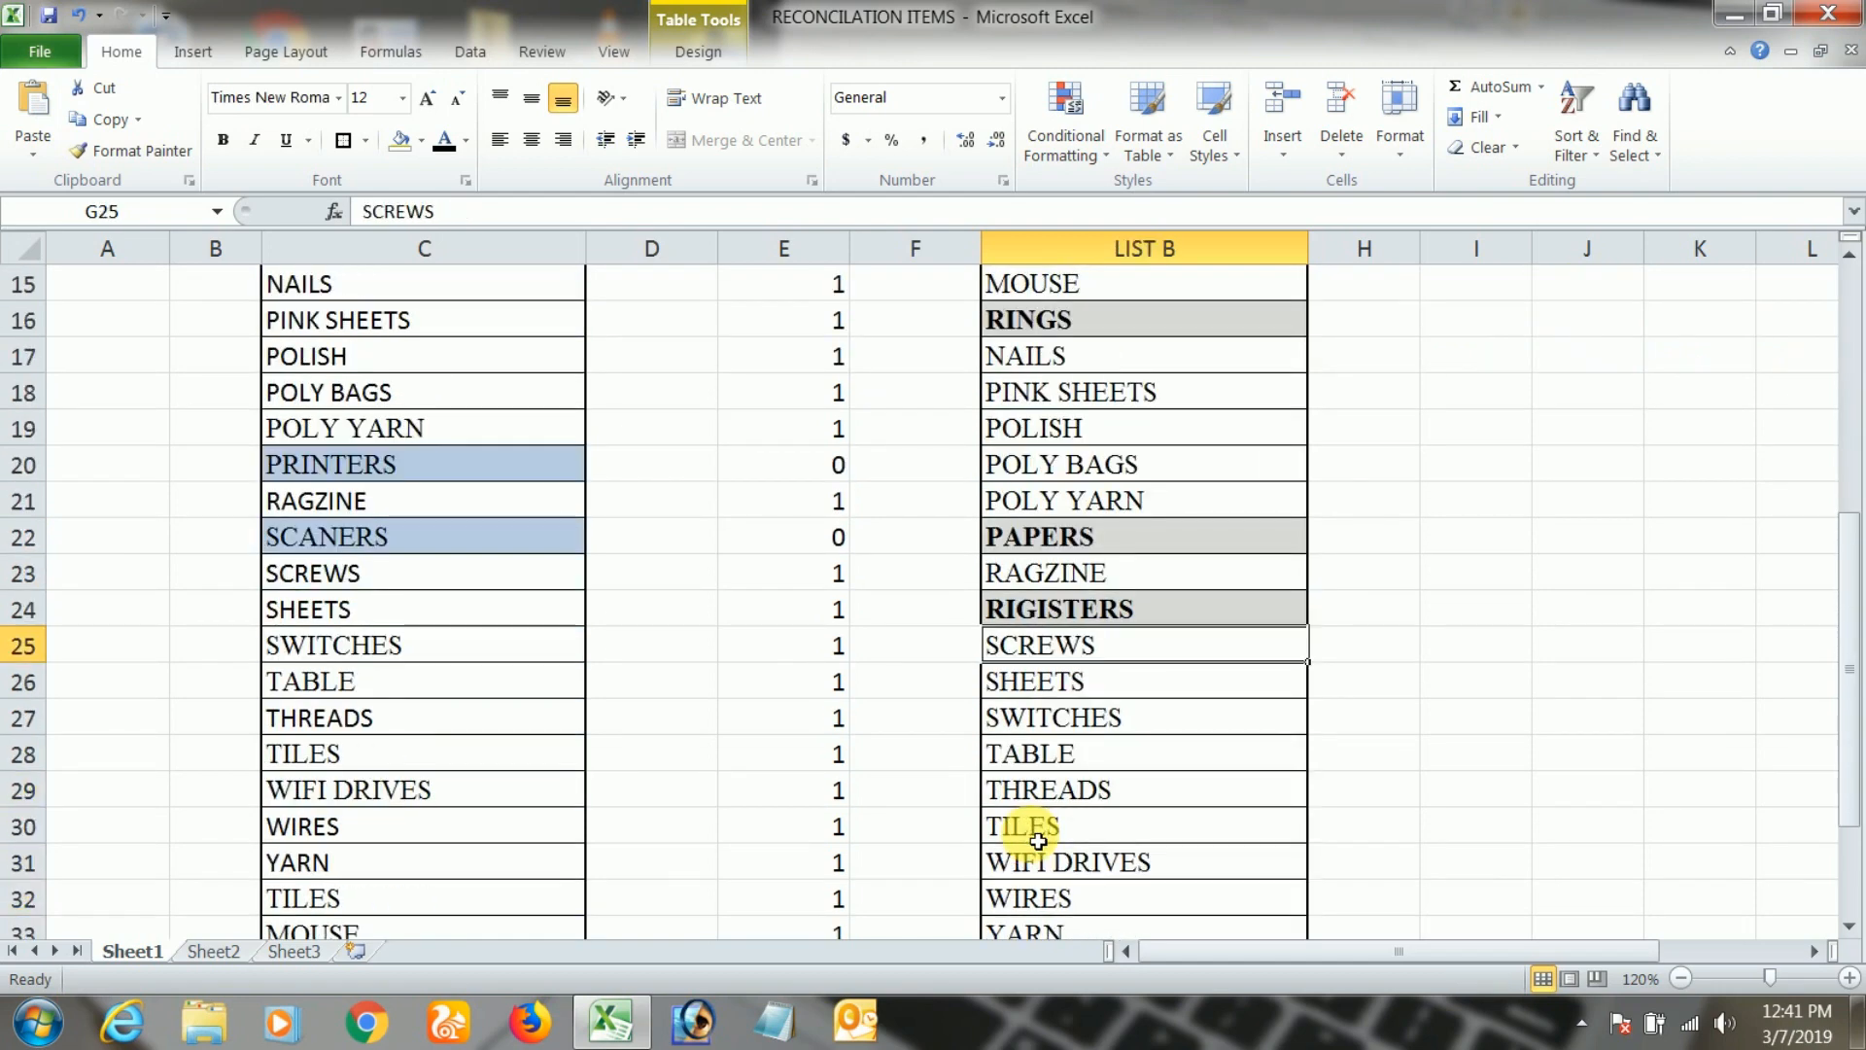
pyautogui.press('Up')
pyautogui.press('Up')
pyautogui.press('Up')
pyautogui.press('Up')
pyautogui.press('Up')
pyautogui.press('Up')
pyautogui.press('Up')
pyautogui.press('Up')
pyautogui.press('Up')
pyautogui.press('Up')
pyautogui.press('Up')
pyautogui.press('Up')
pyautogui.press('Up')
pyautogui.press('Up')
pyautogui.press('Up')
pyautogui.press('Up')
pyautogui.press('Up')
pyautogui.press('Up')
pyautogui.press('Up')
pyautogui.press('Up')
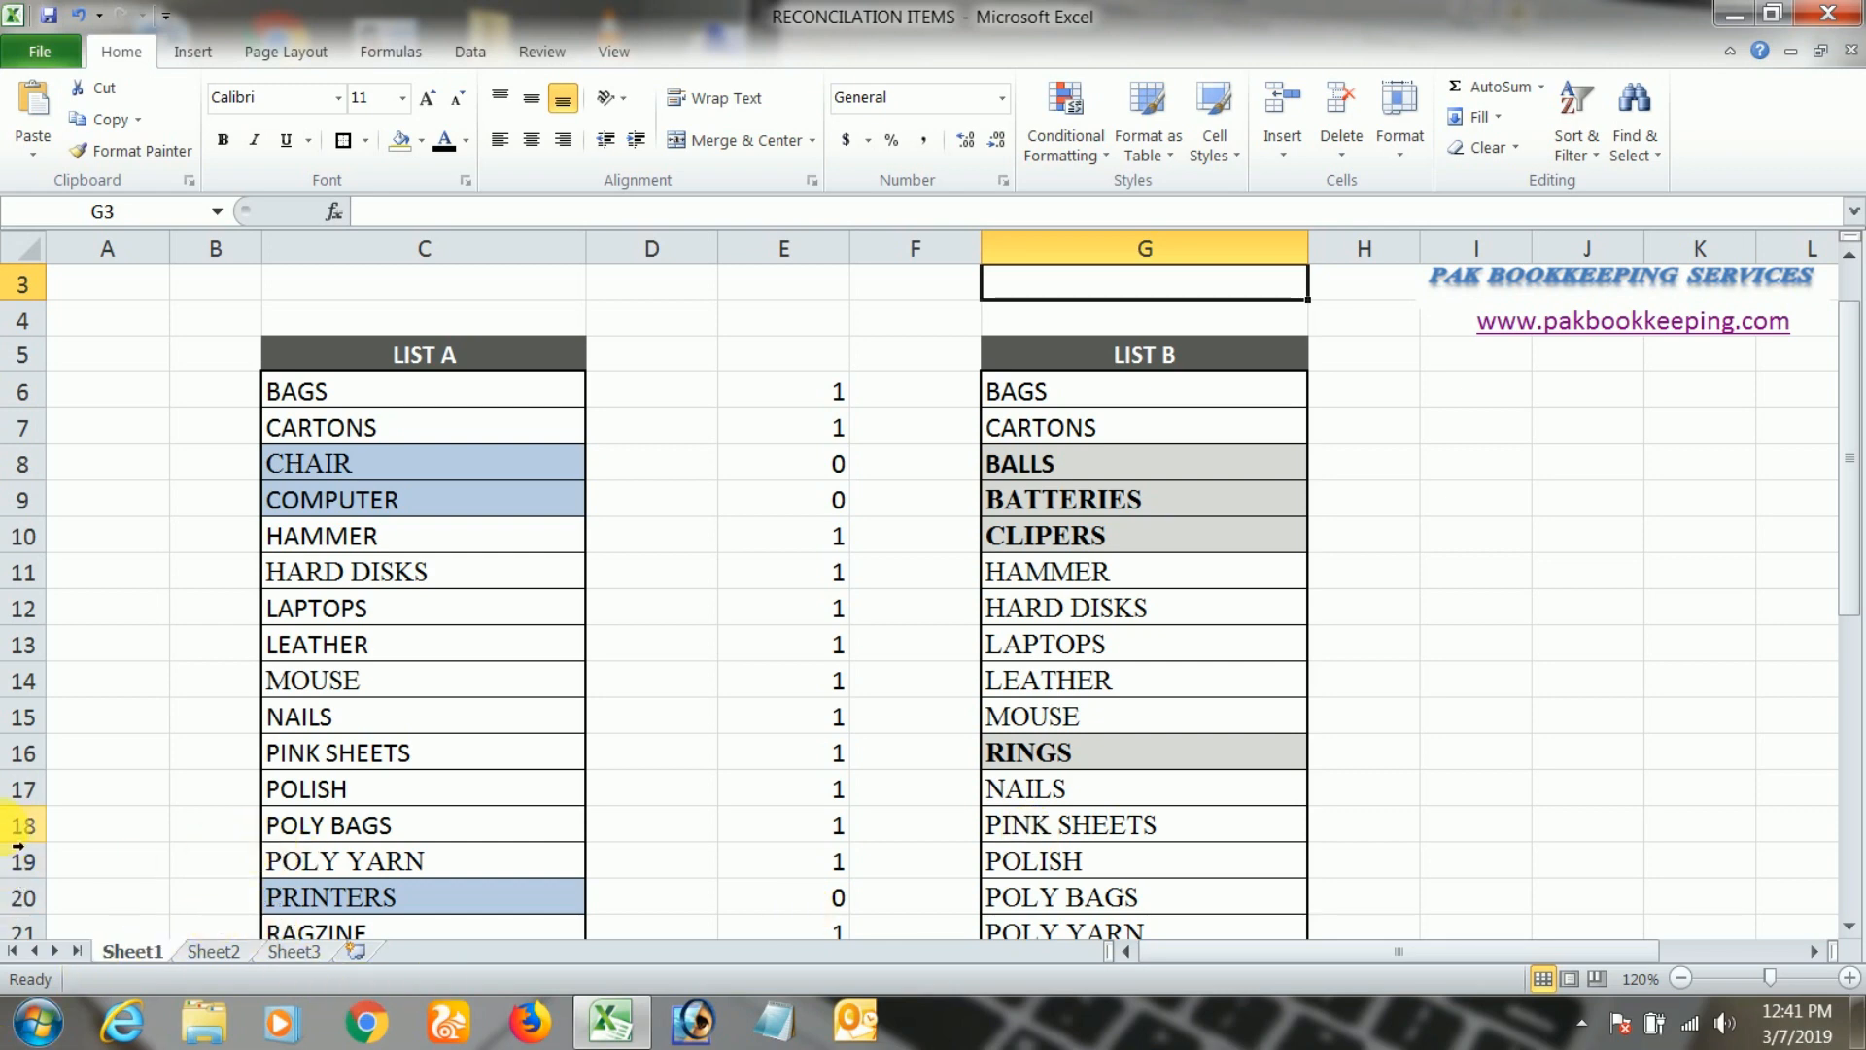
# Enter the formula =COUNTIF(LISTA,C6) in cell A6 beside BAGS
pyautogui.press('Left')
pyautogui.press('Home')
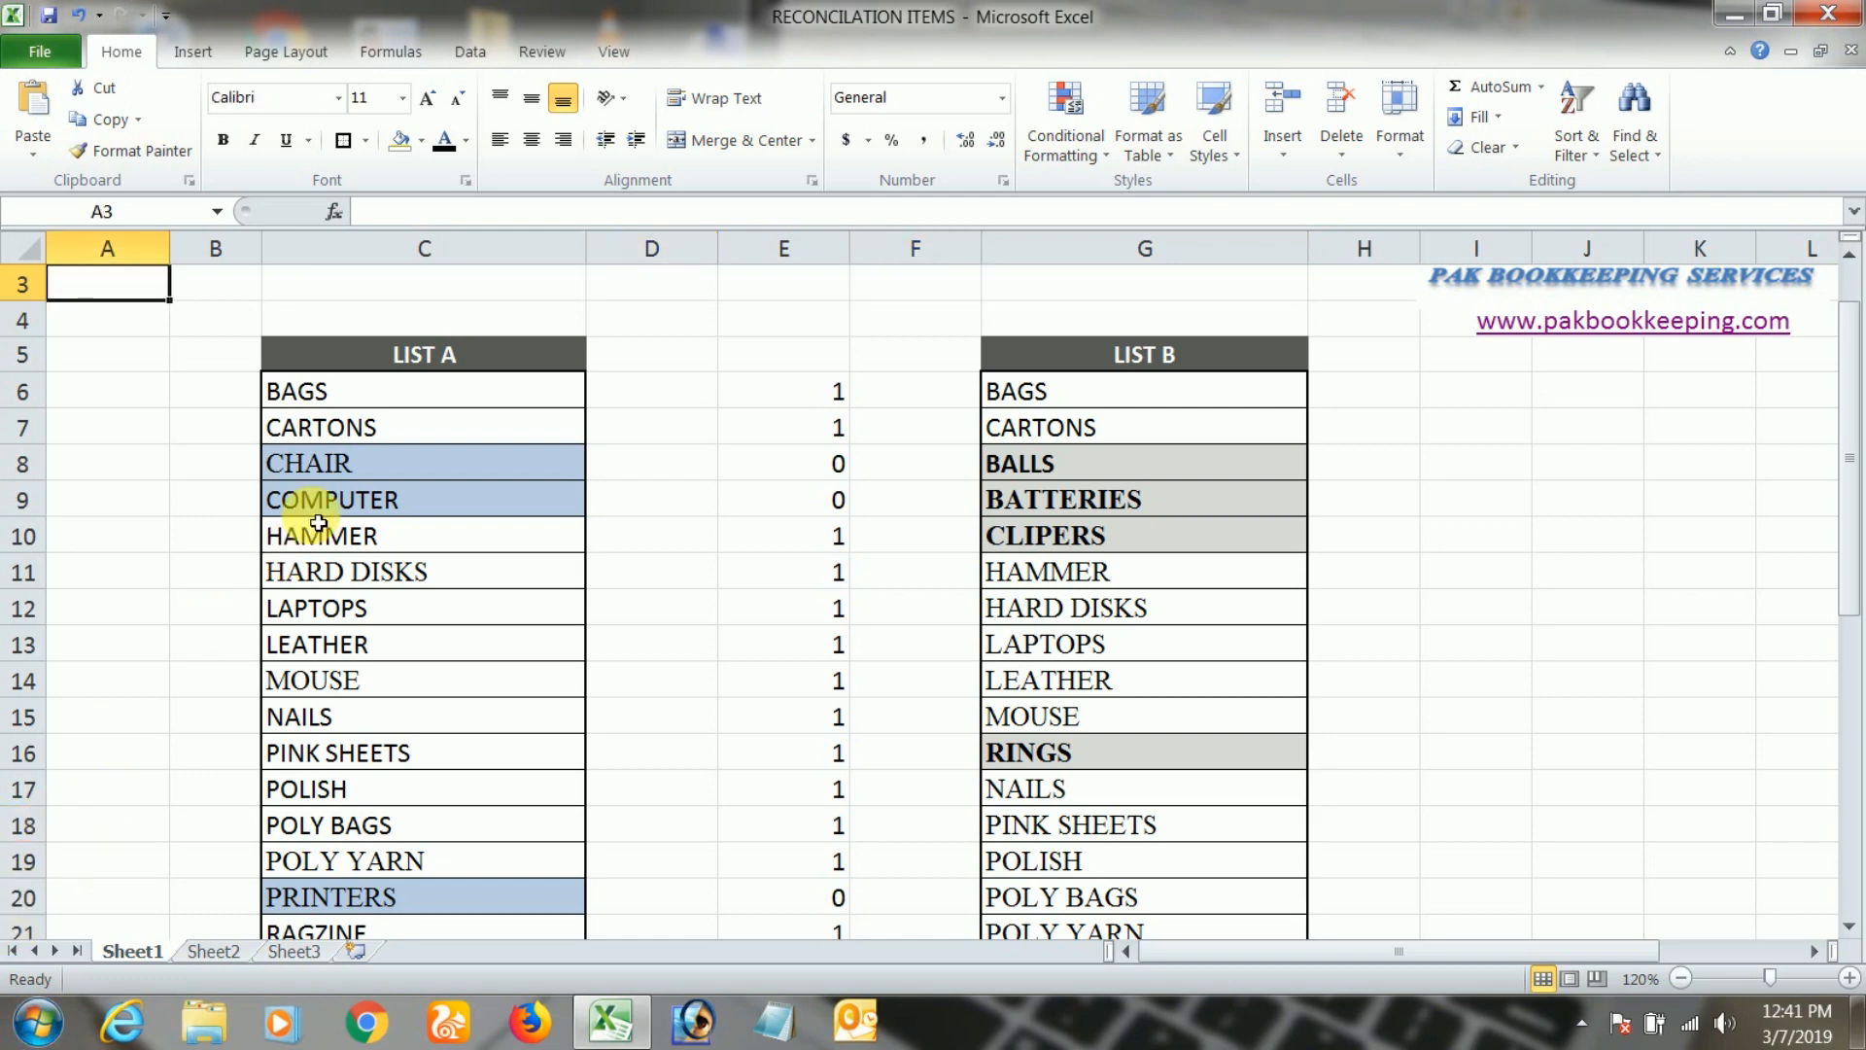
pyautogui.click(363, 396)
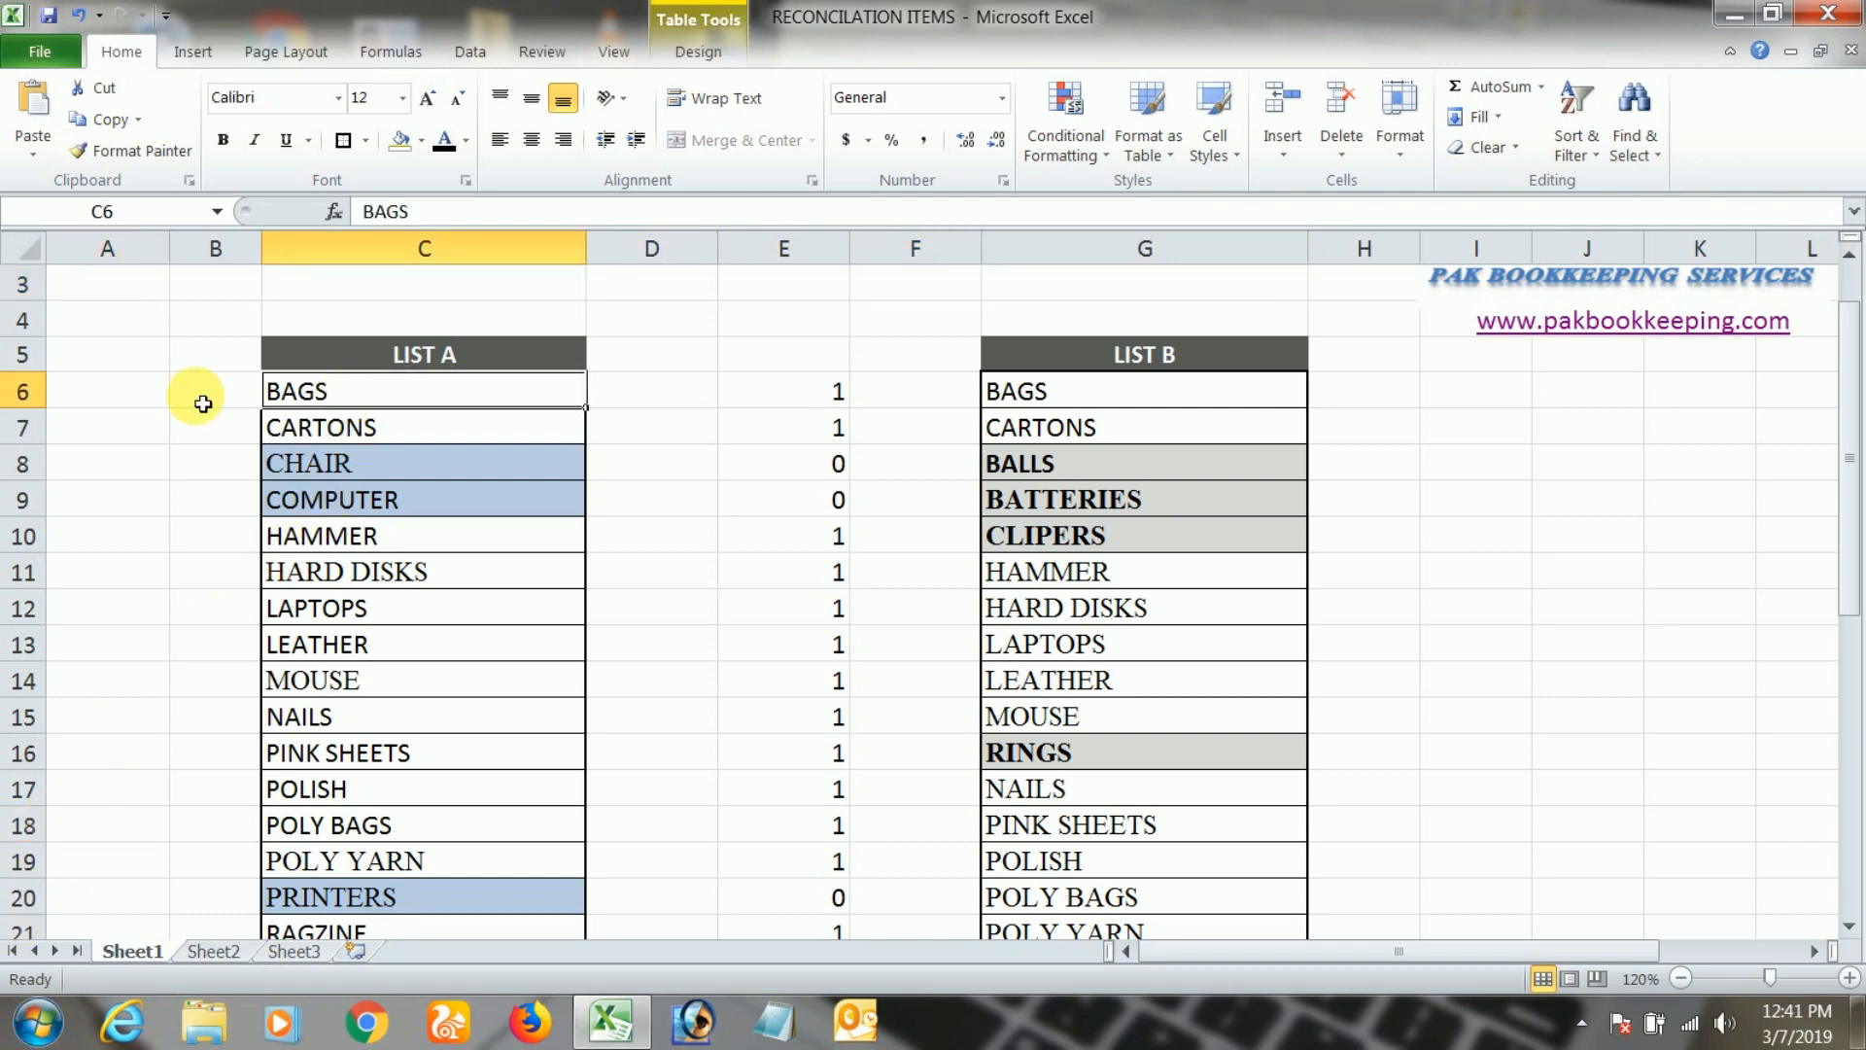
pyautogui.click(148, 407)
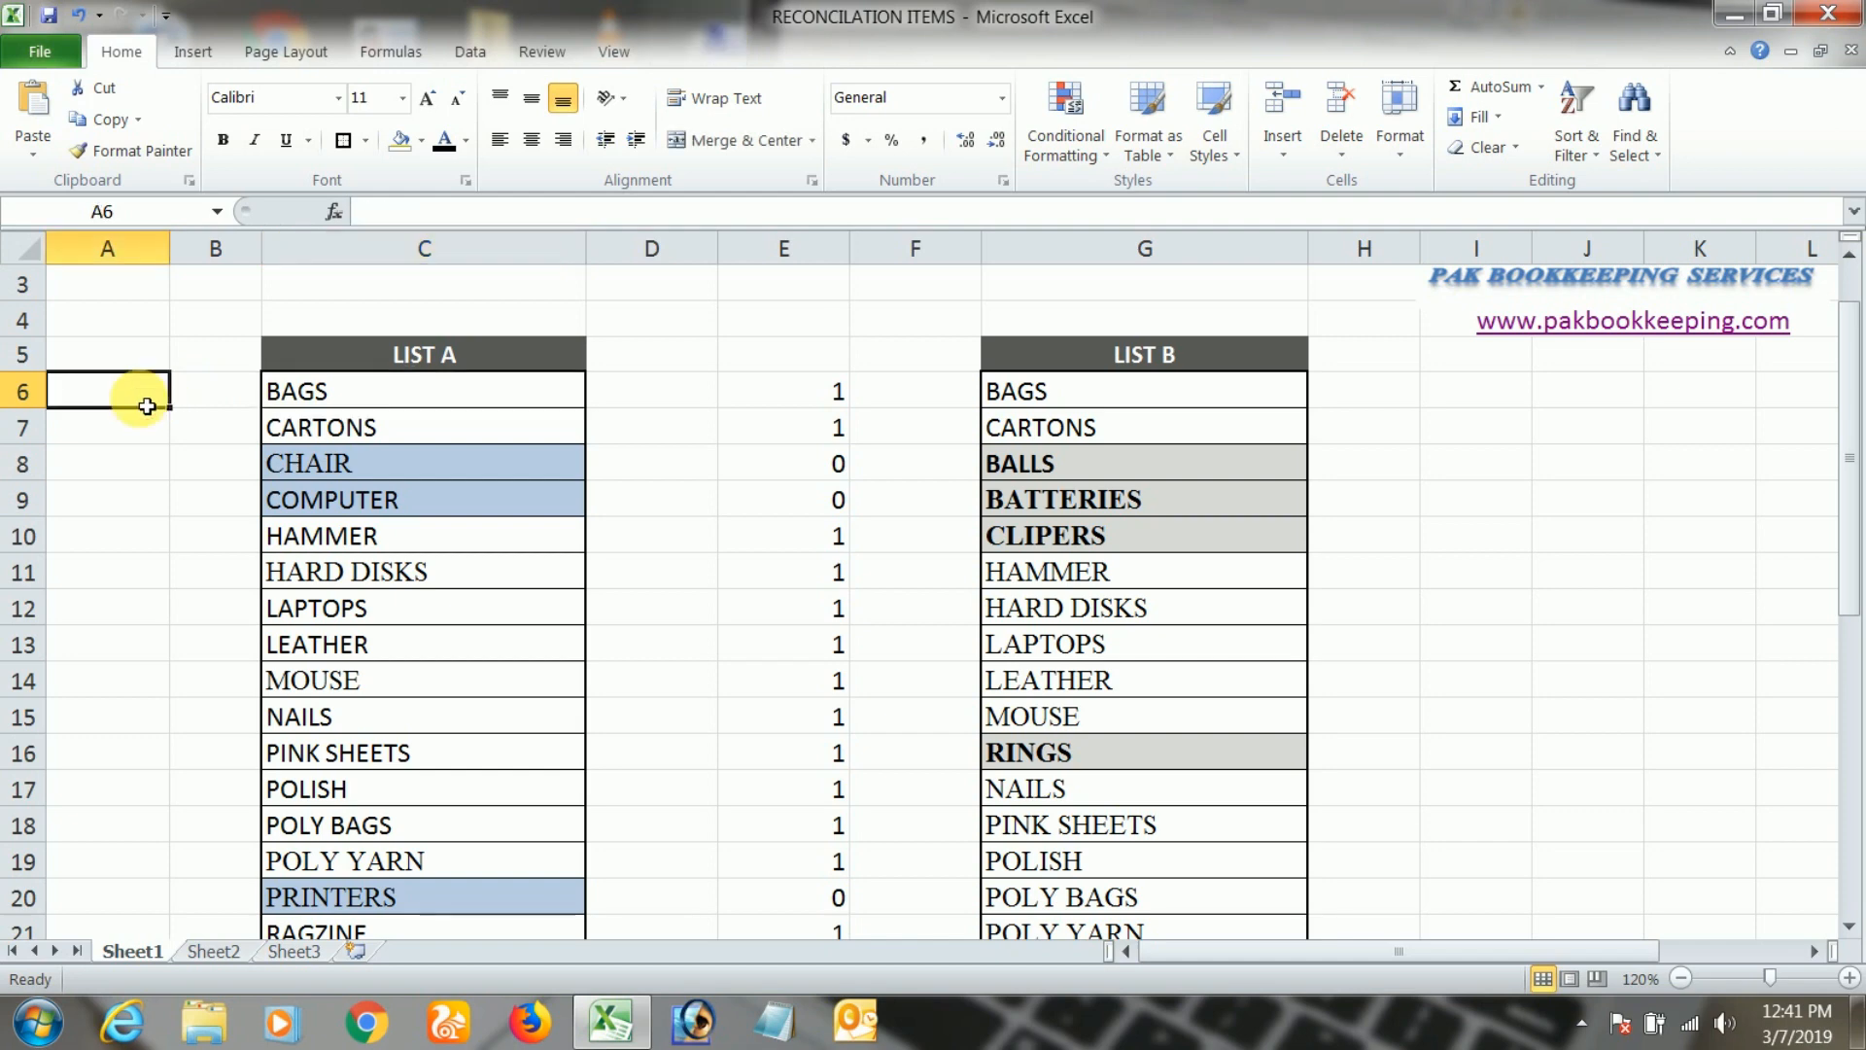
pyautogui.write('=COU')
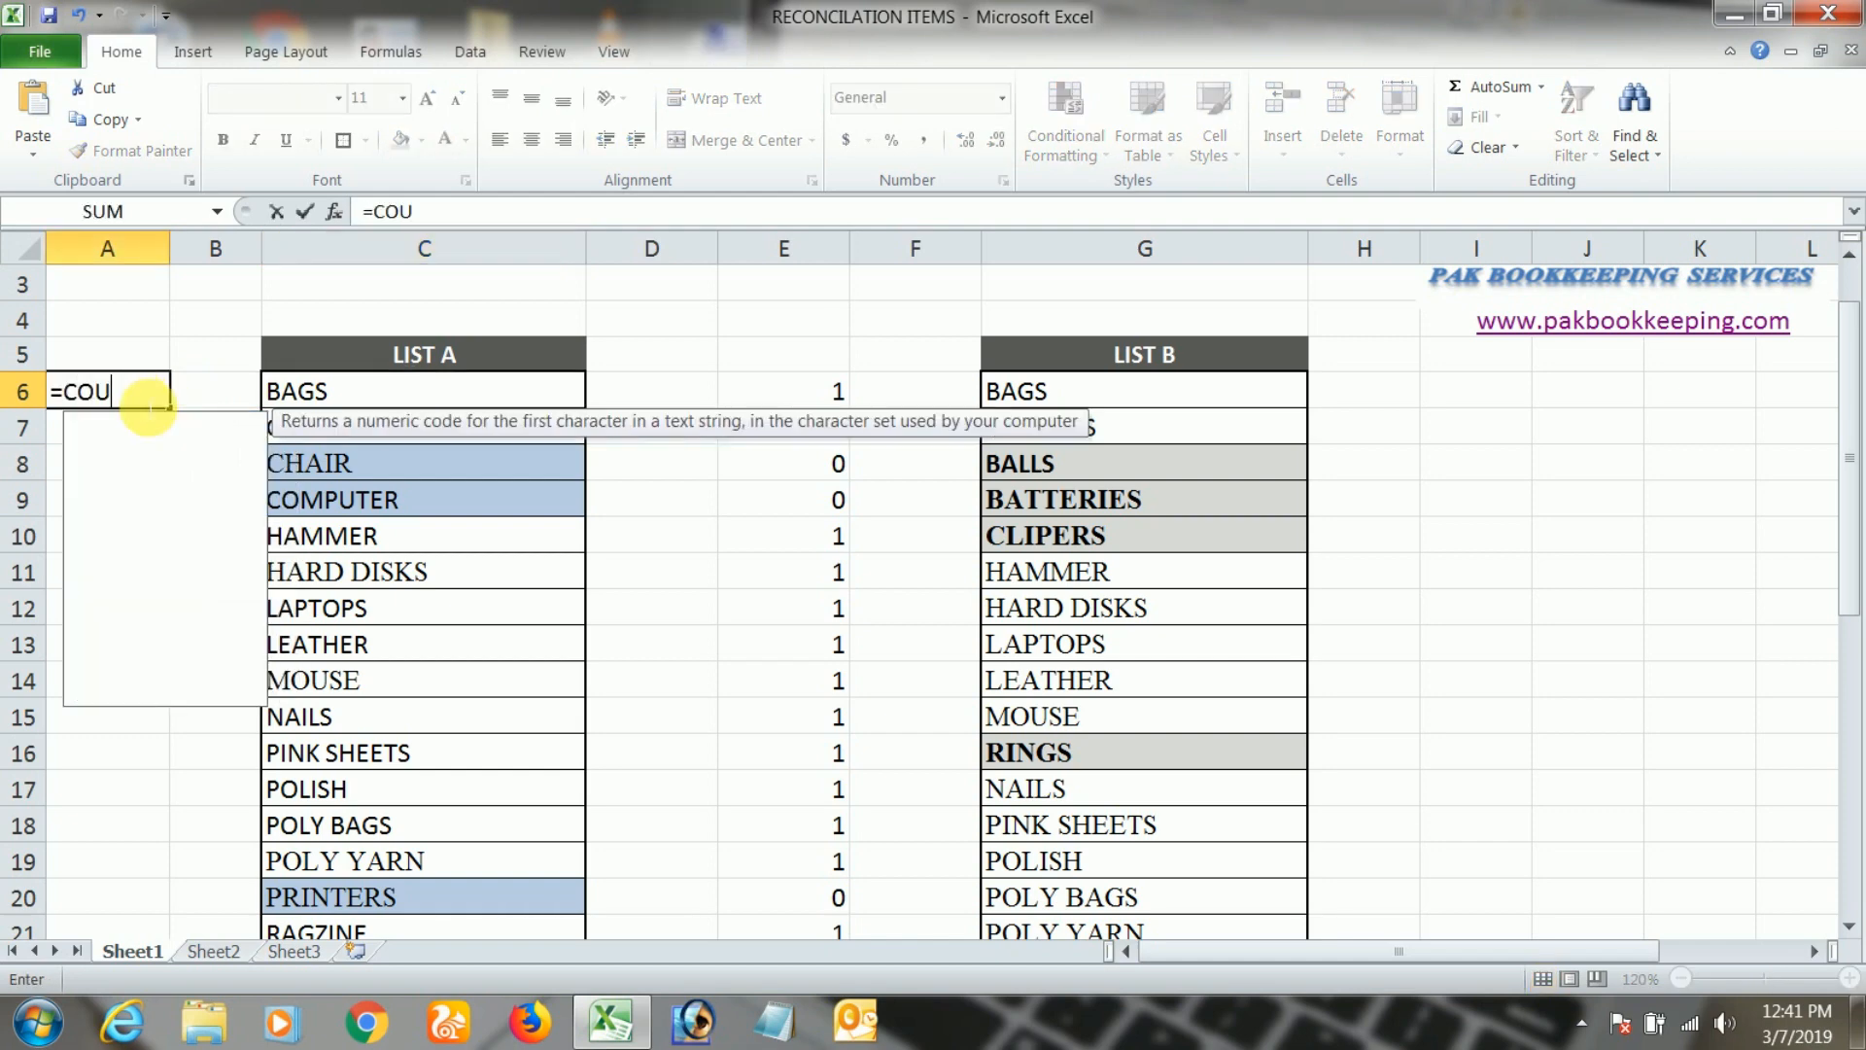
pyautogui.write('NTIF')
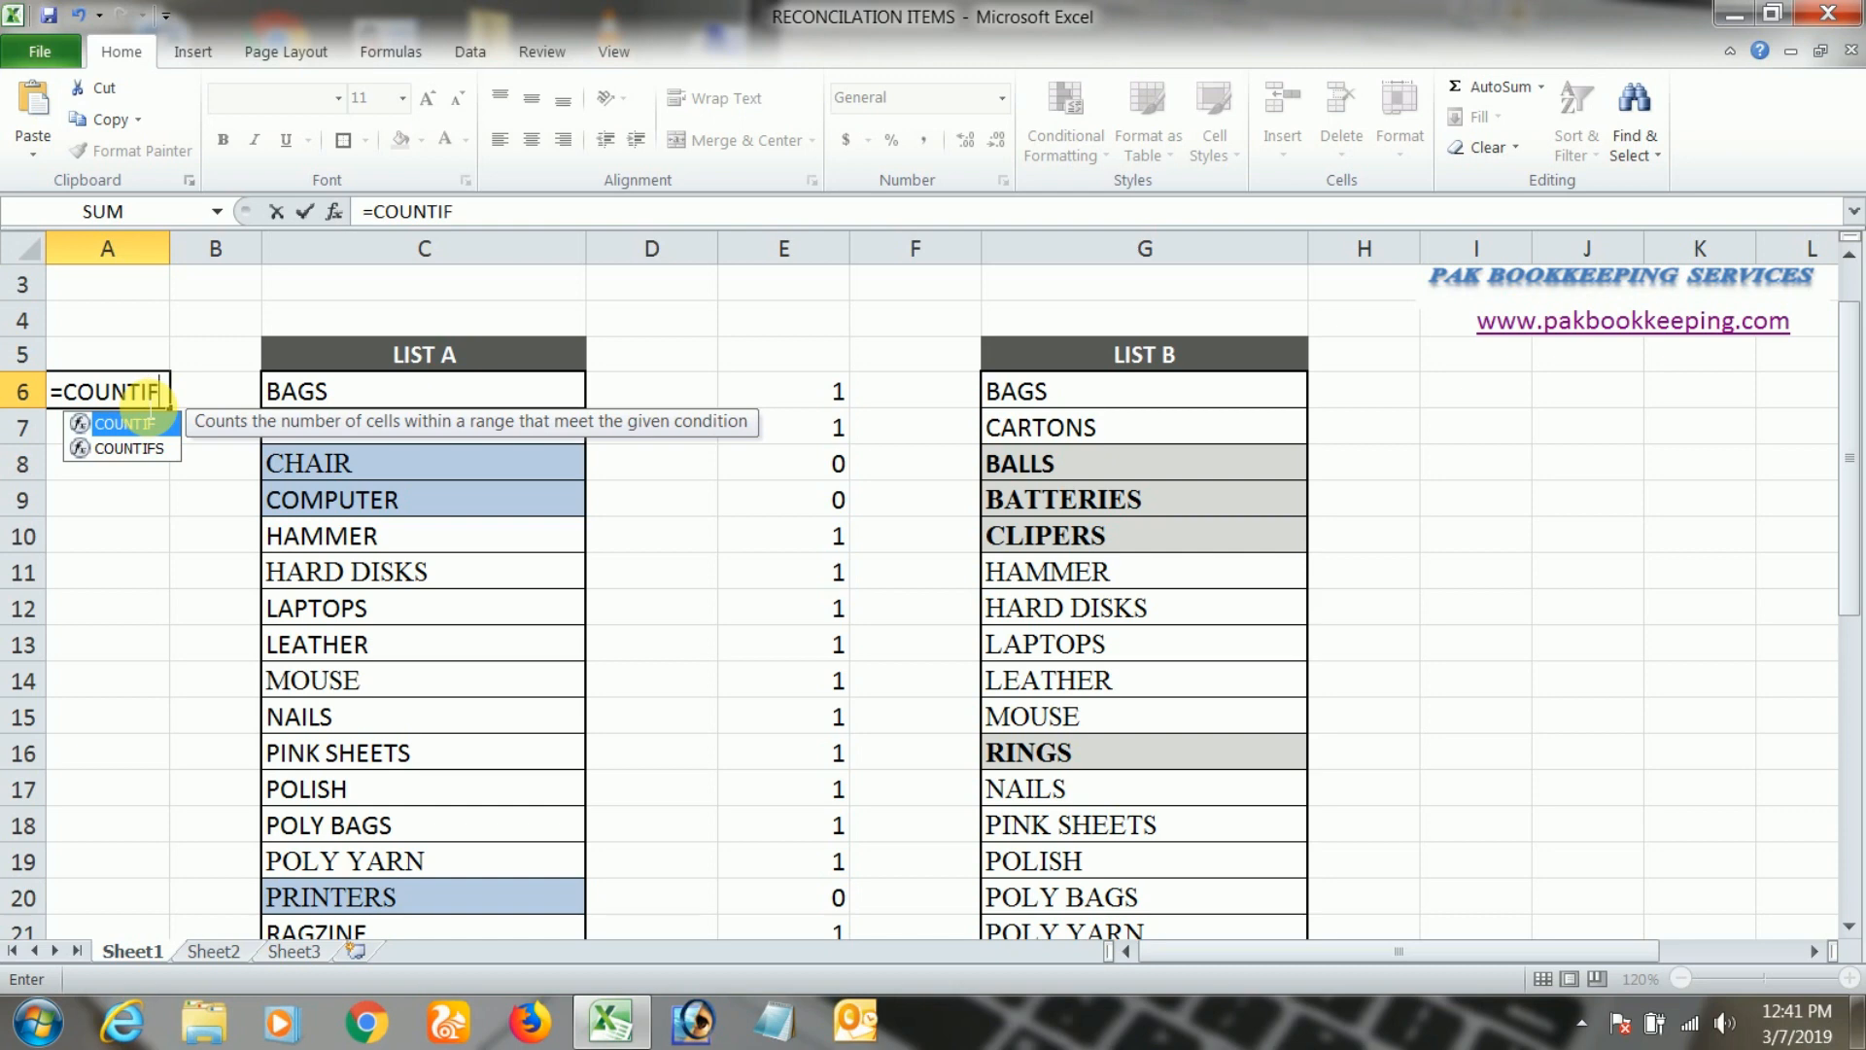
pyautogui.doubleClick(151, 423)
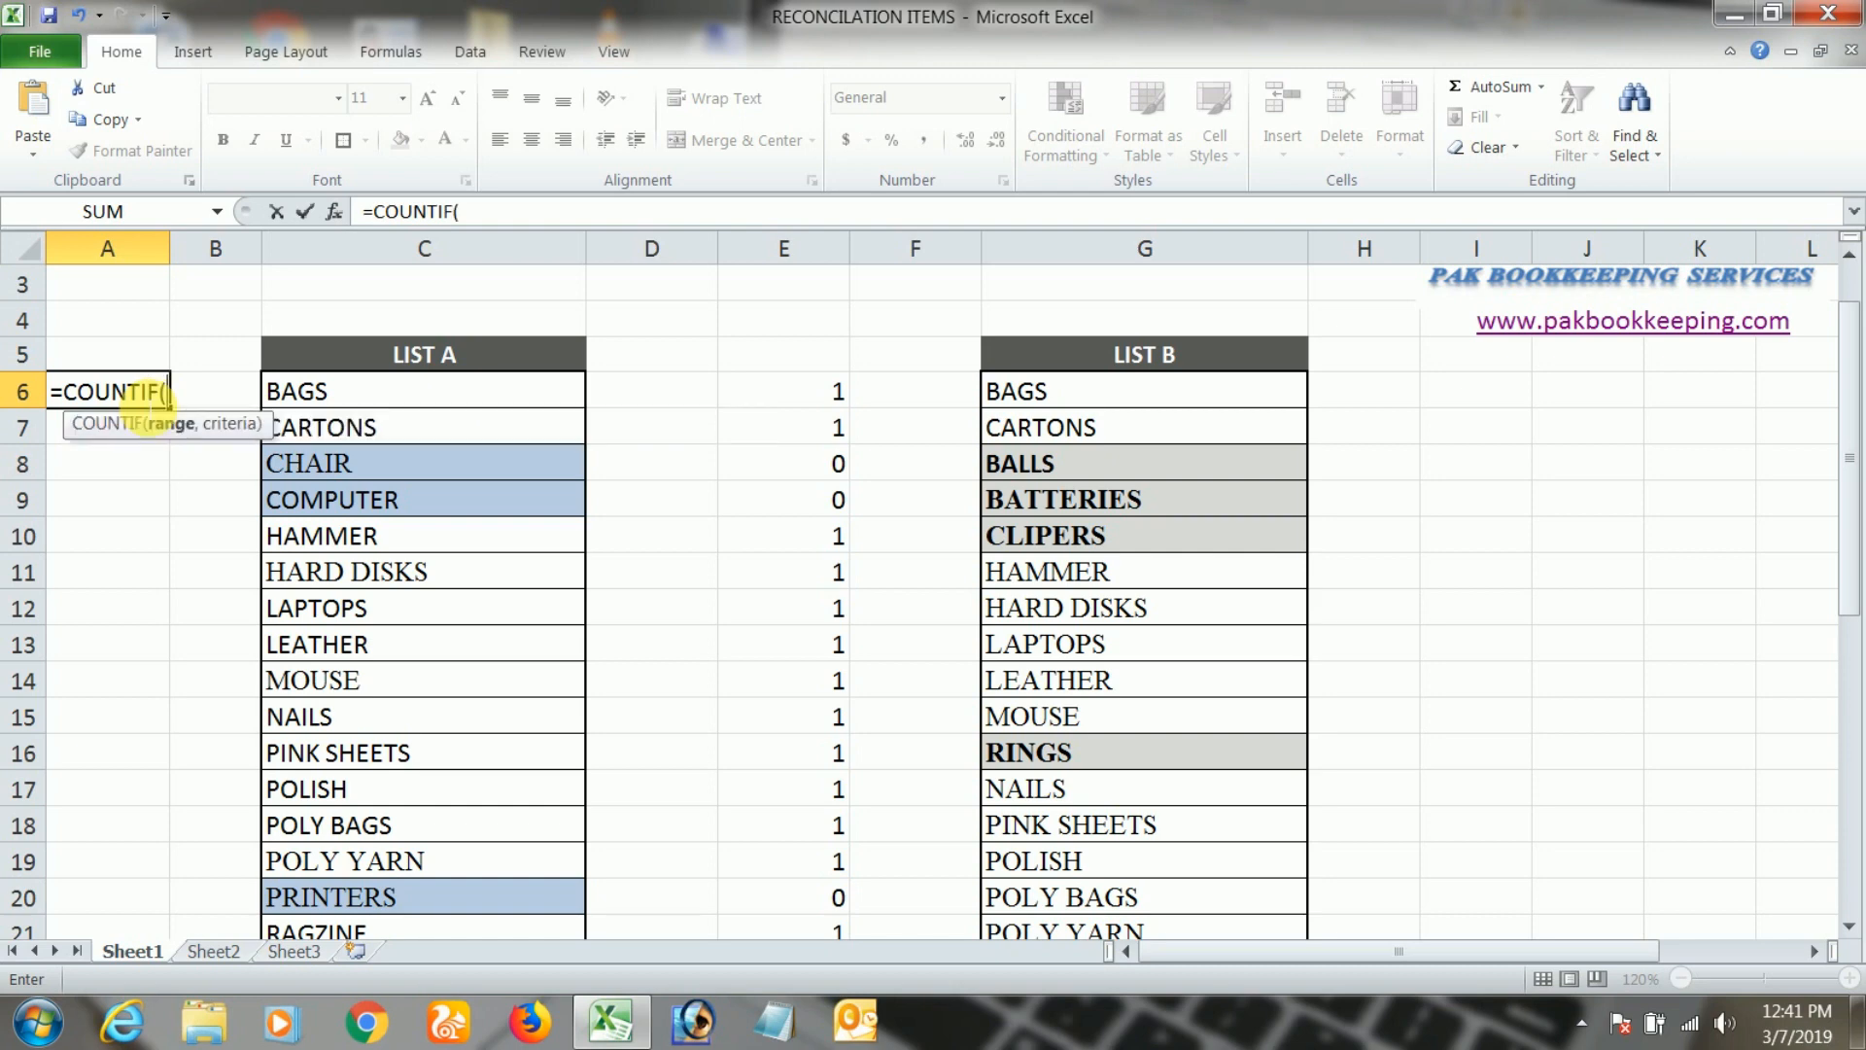
pyautogui.write('LISTA')
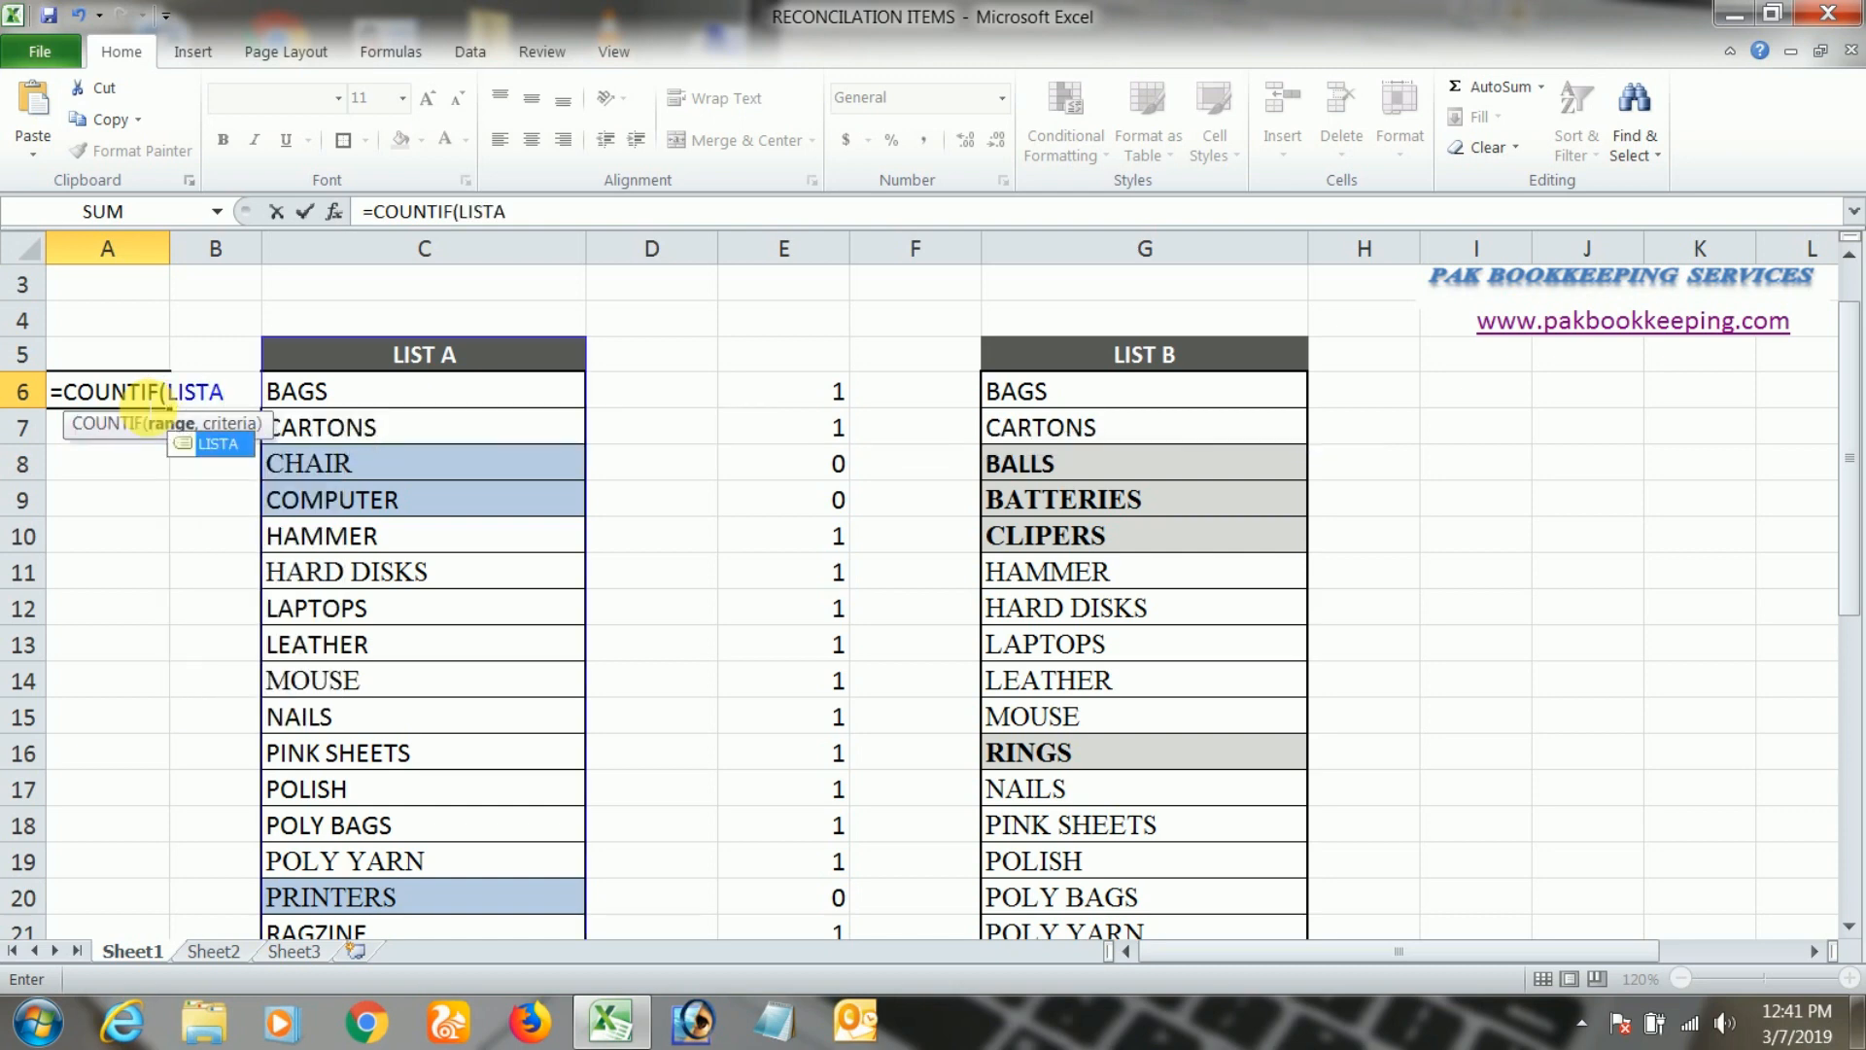
pyautogui.write(',')
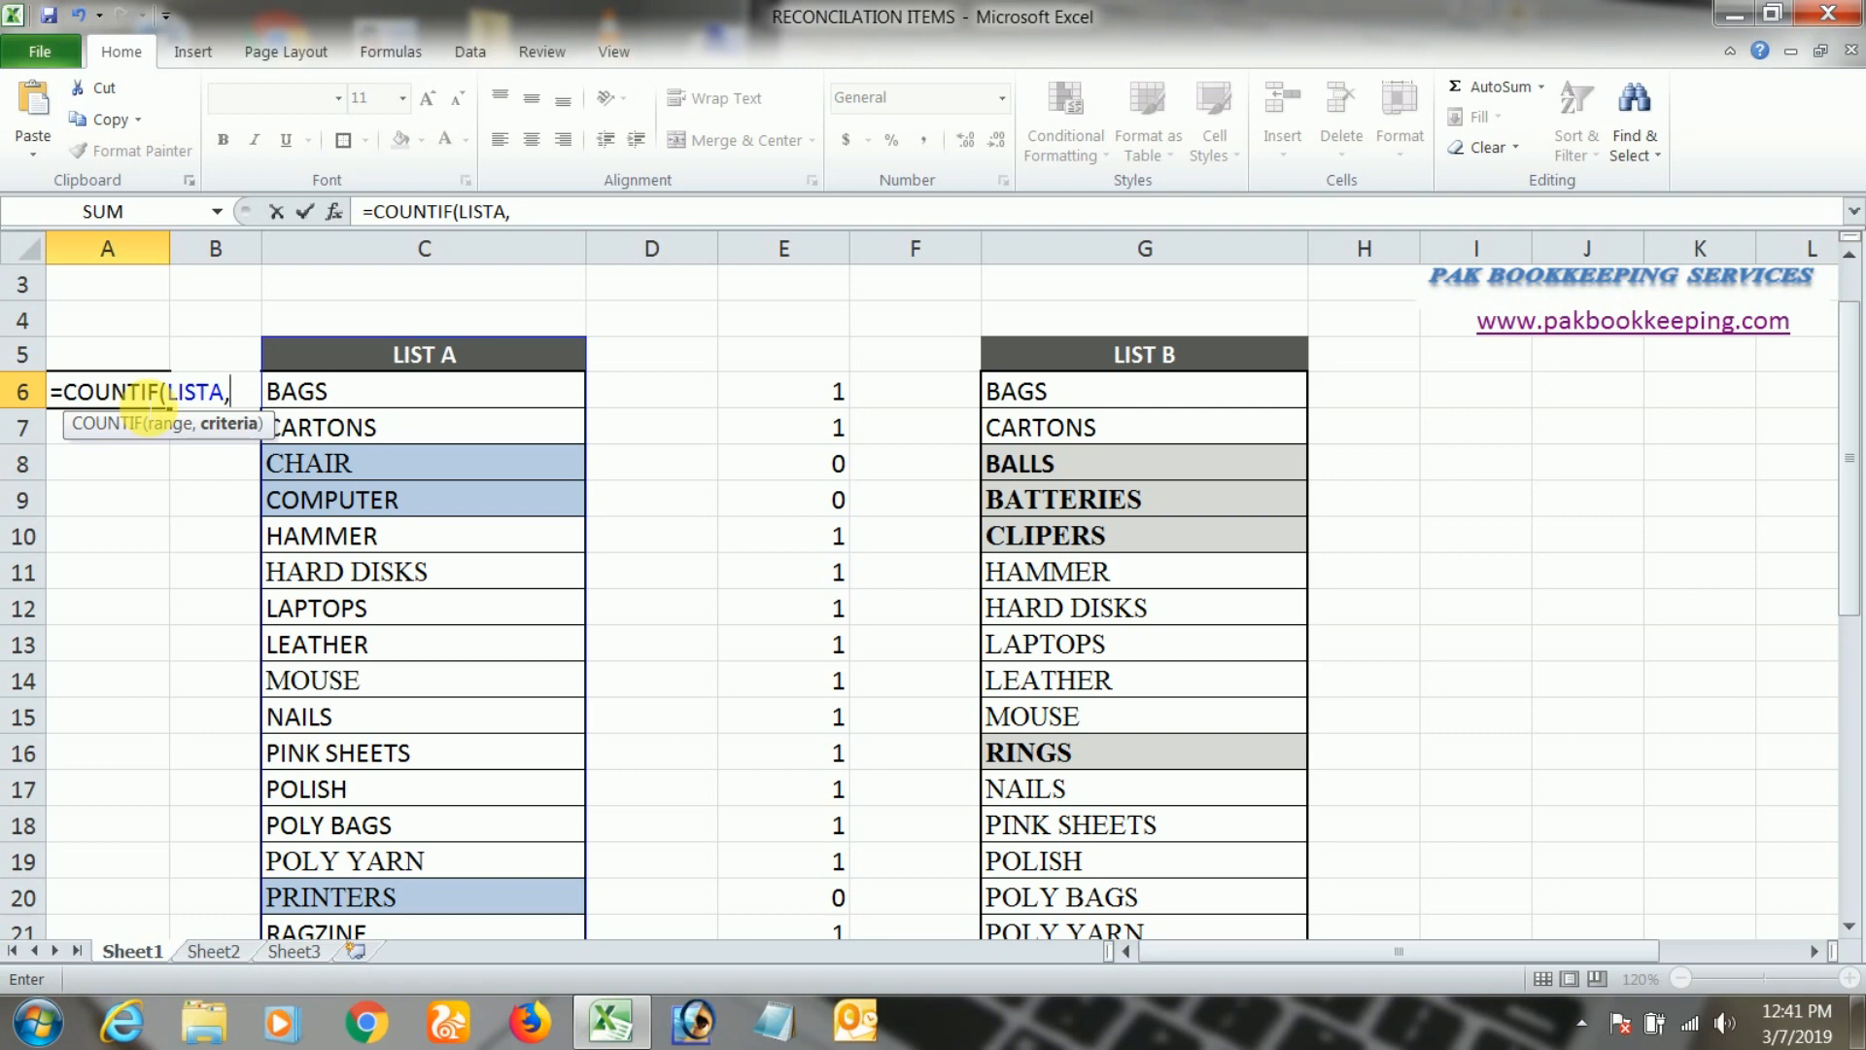
pyautogui.write('C')
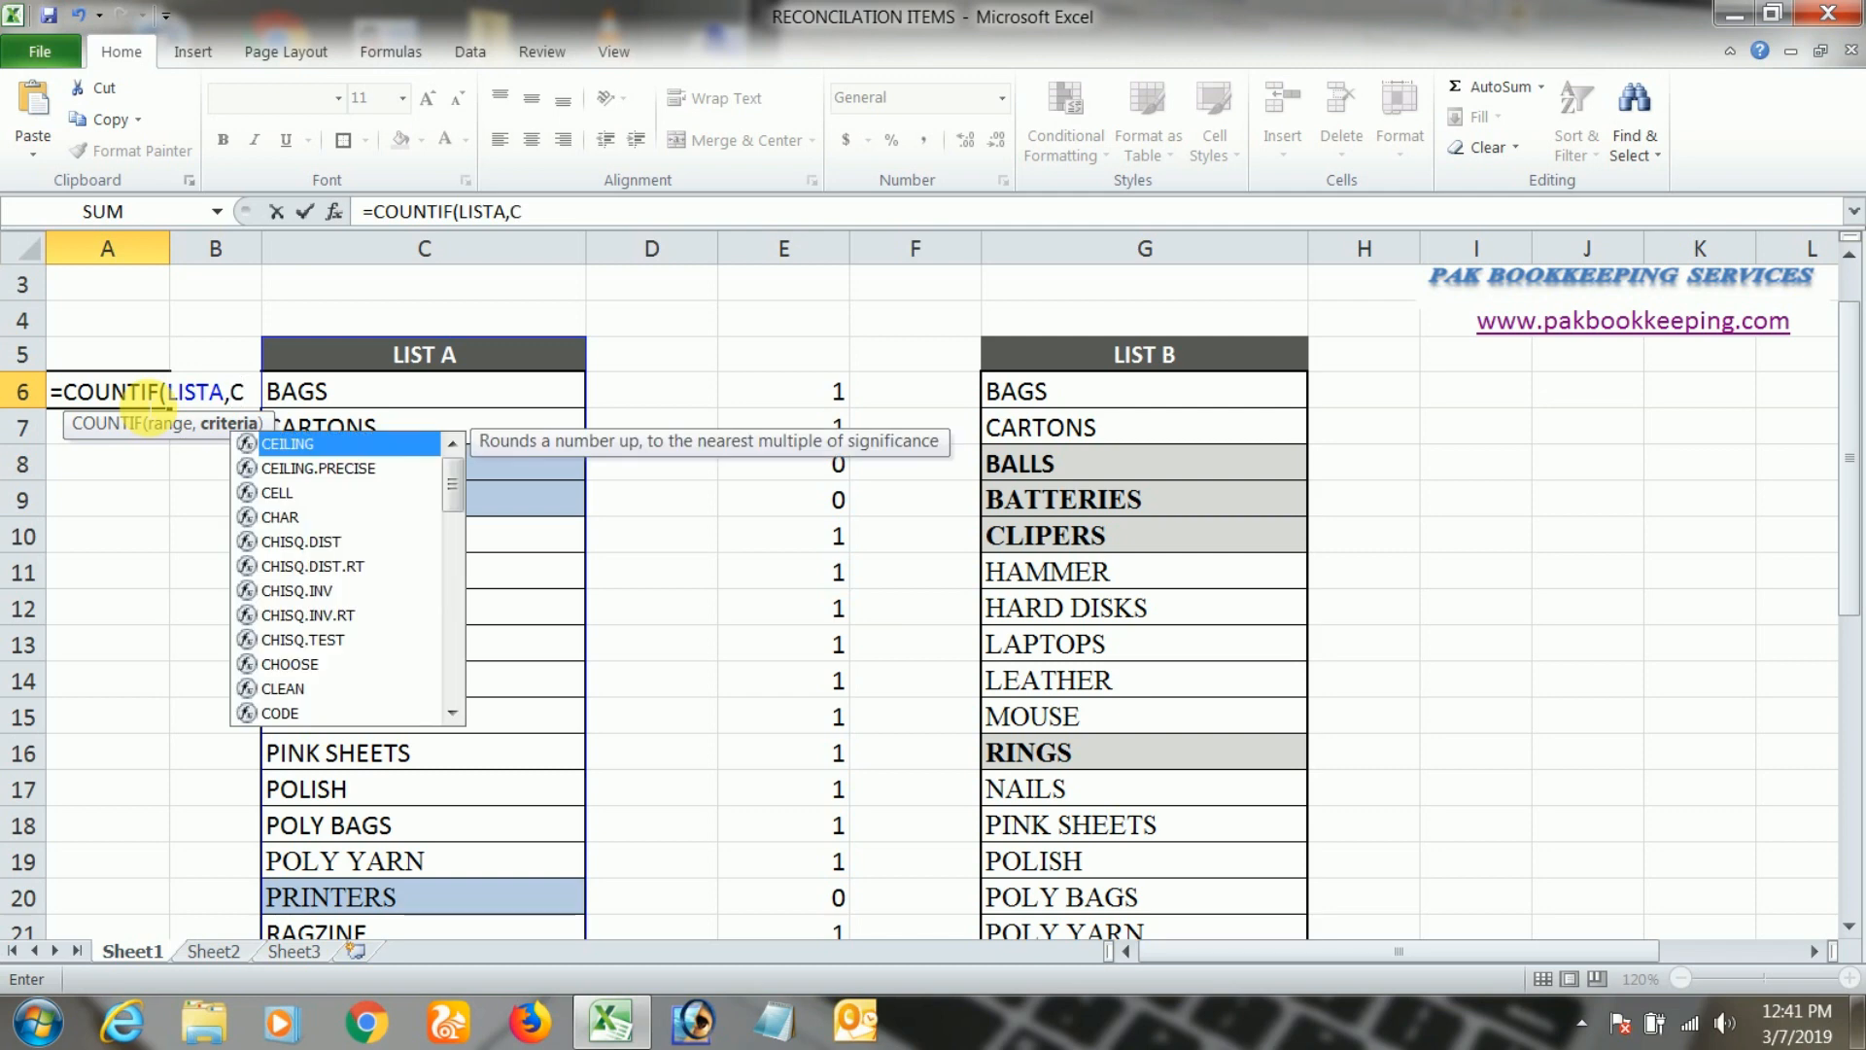
pyautogui.write('6)')
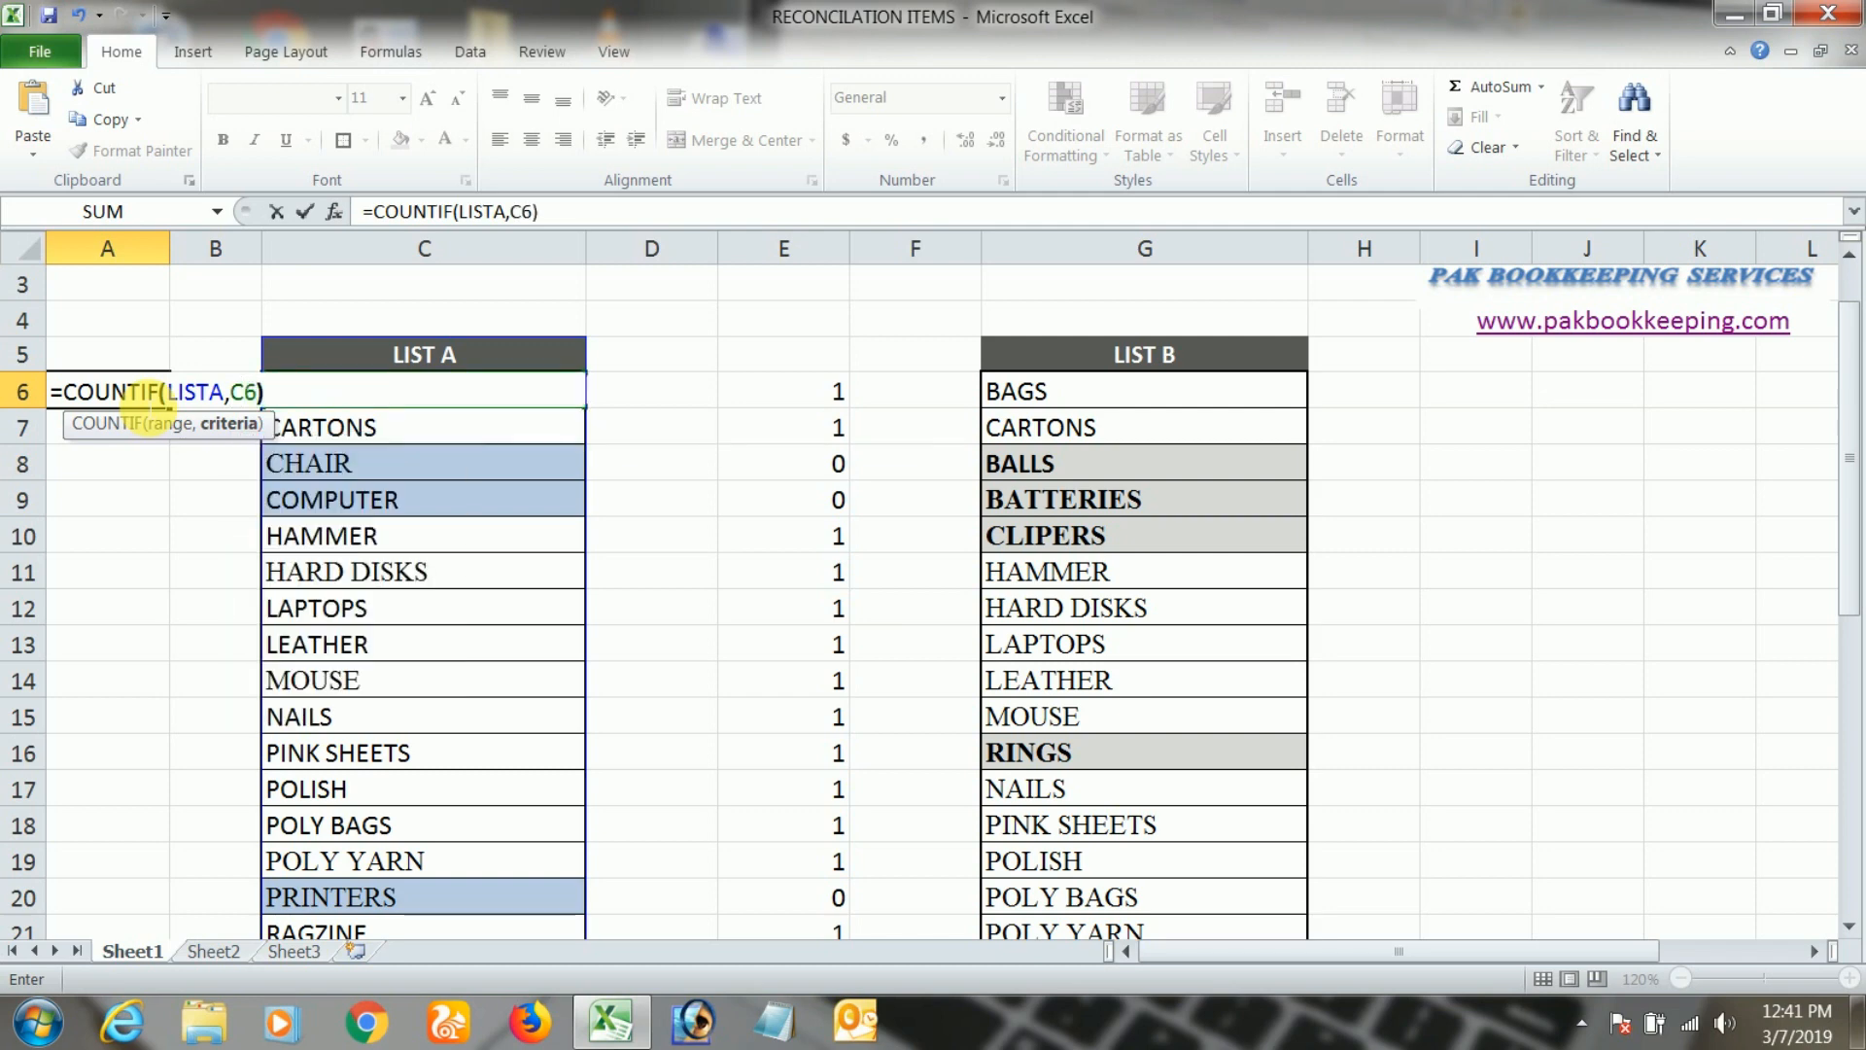
pyautogui.press('Return')
# Copy the COUNTIF formula from A6 down to cells A7:A34
pyautogui.hotkey('ctrl', 'c')
pyautogui.hotkey('shift', 'Down')
pyautogui.hotkey('shift', 'Down')
pyautogui.hotkey('shift', 'Down')
pyautogui.hotkey('shift', 'Down')
pyautogui.hotkey('shift', 'Down')
pyautogui.hotkey('shift', 'Down')
pyautogui.hotkey('shift', 'Down')
pyautogui.hotkey('shift', 'Down')
pyautogui.hotkey('shift', 'Down')
pyautogui.hotkey('shift', 'Down')
pyautogui.hotkey('shift', 'Down')
pyautogui.hotkey('shift', 'Down')
pyautogui.hotkey('shift', 'Down')
pyautogui.hotkey('shift', 'Down')
pyautogui.hotkey('shift', 'Down')
pyautogui.hotkey('shift', 'Down')
pyautogui.hotkey('shift', 'Down')
pyautogui.hotkey('shift', 'Down')
pyautogui.hotkey('shift', 'Down')
pyautogui.hotkey('shift', 'Down')
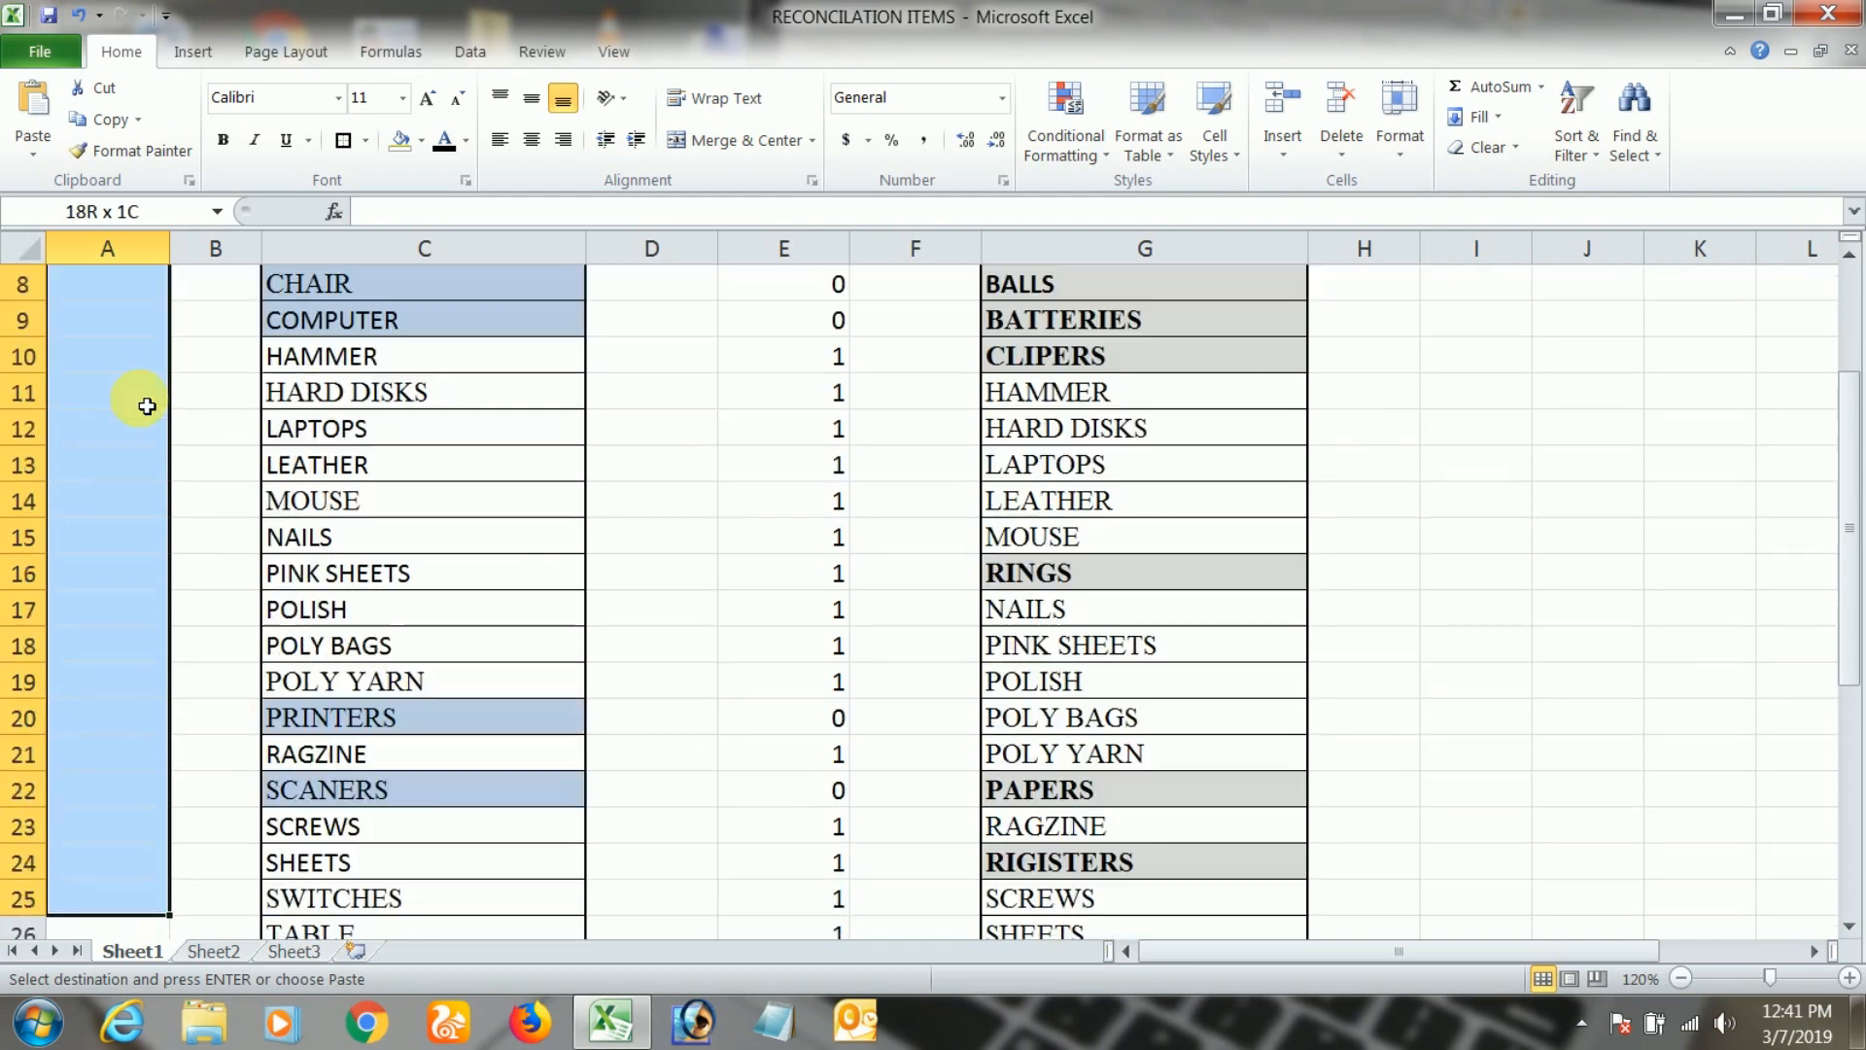
pyautogui.hotkey('shift', 'Up')
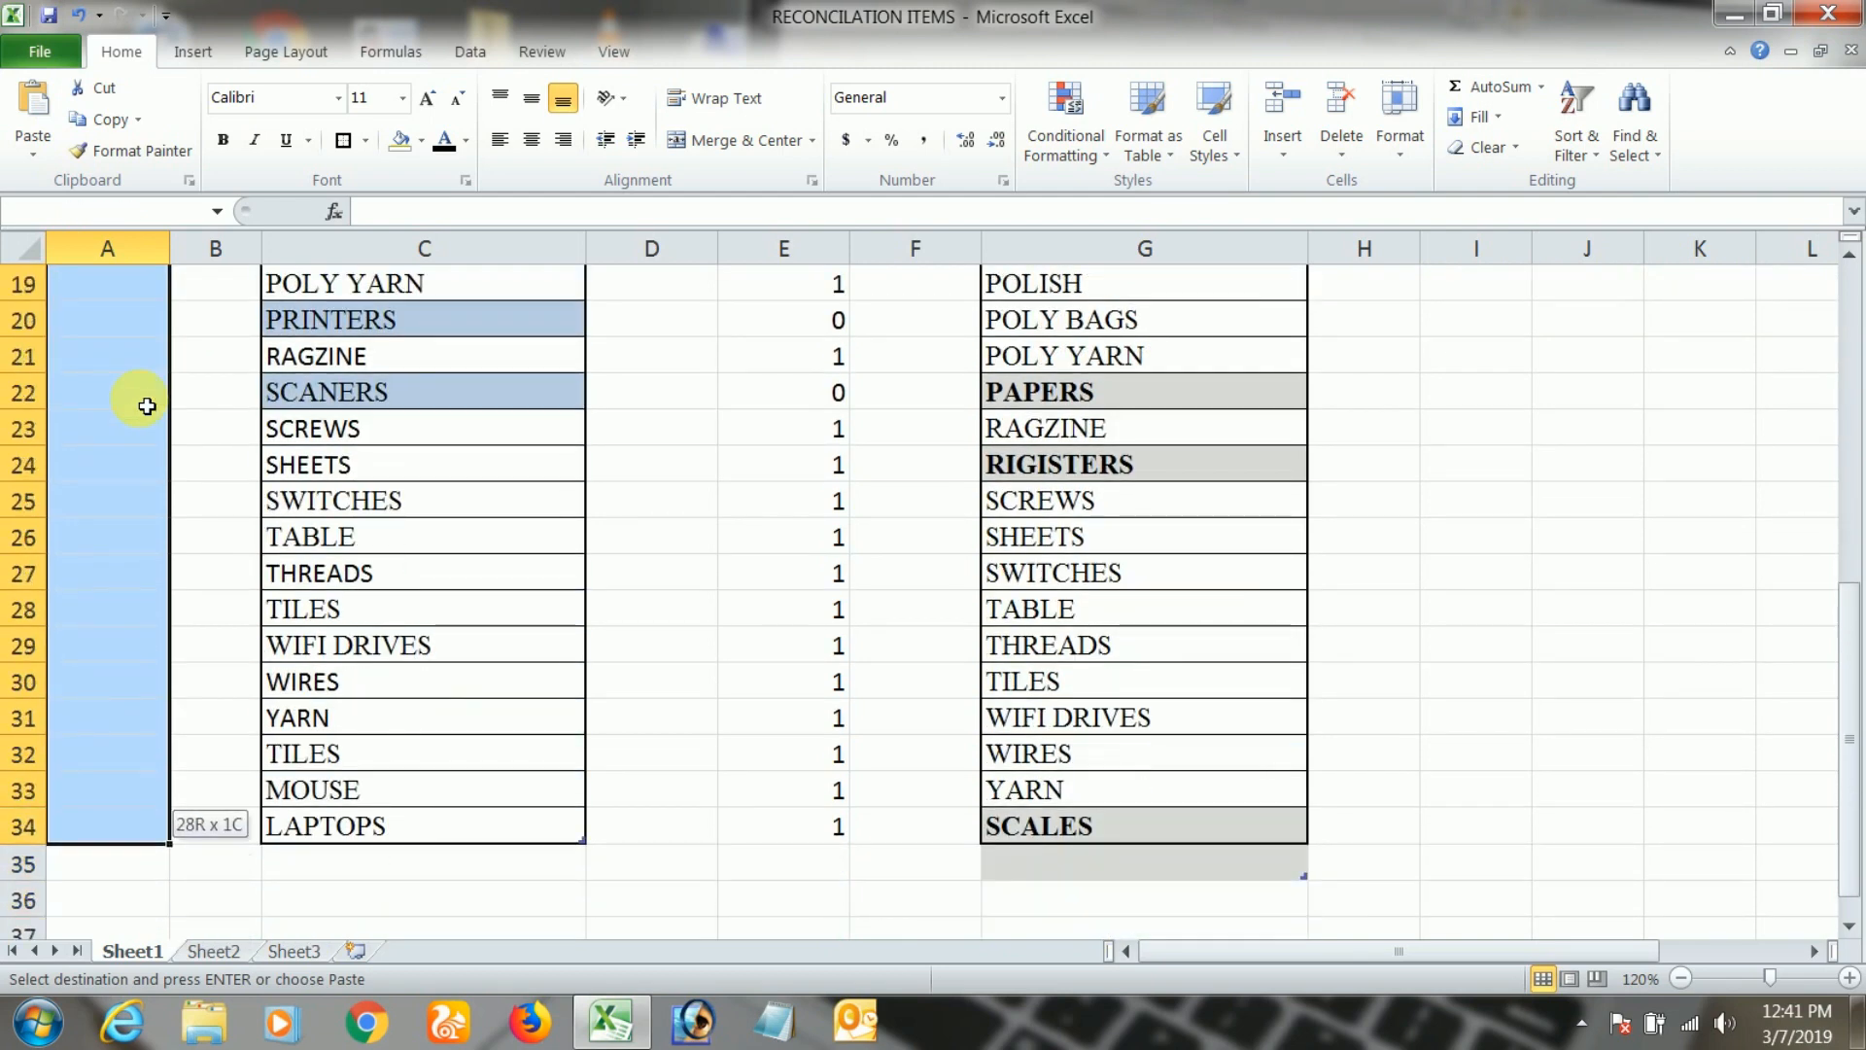
pyautogui.press('Return')
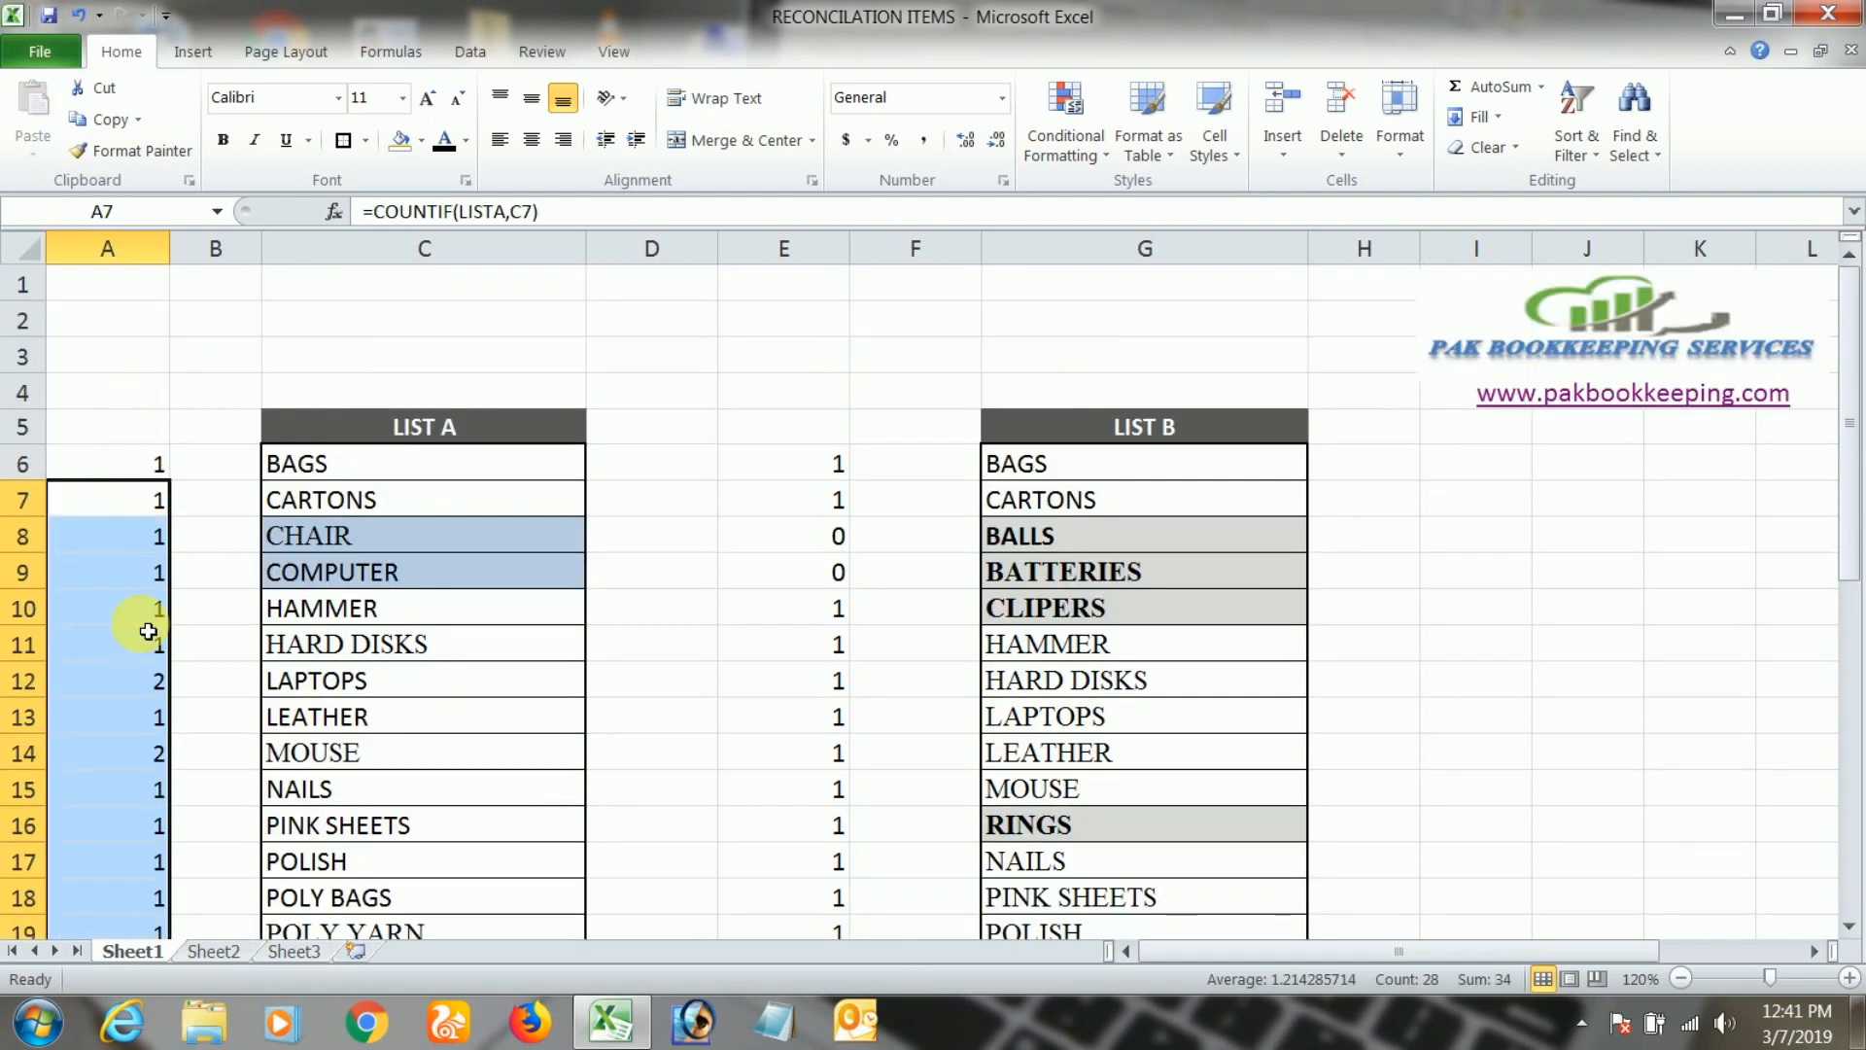
# Compare the column A counts in rows 12 and 14 with LAPTOPS and MOUSE in LIST A
pyautogui.click(152, 755)
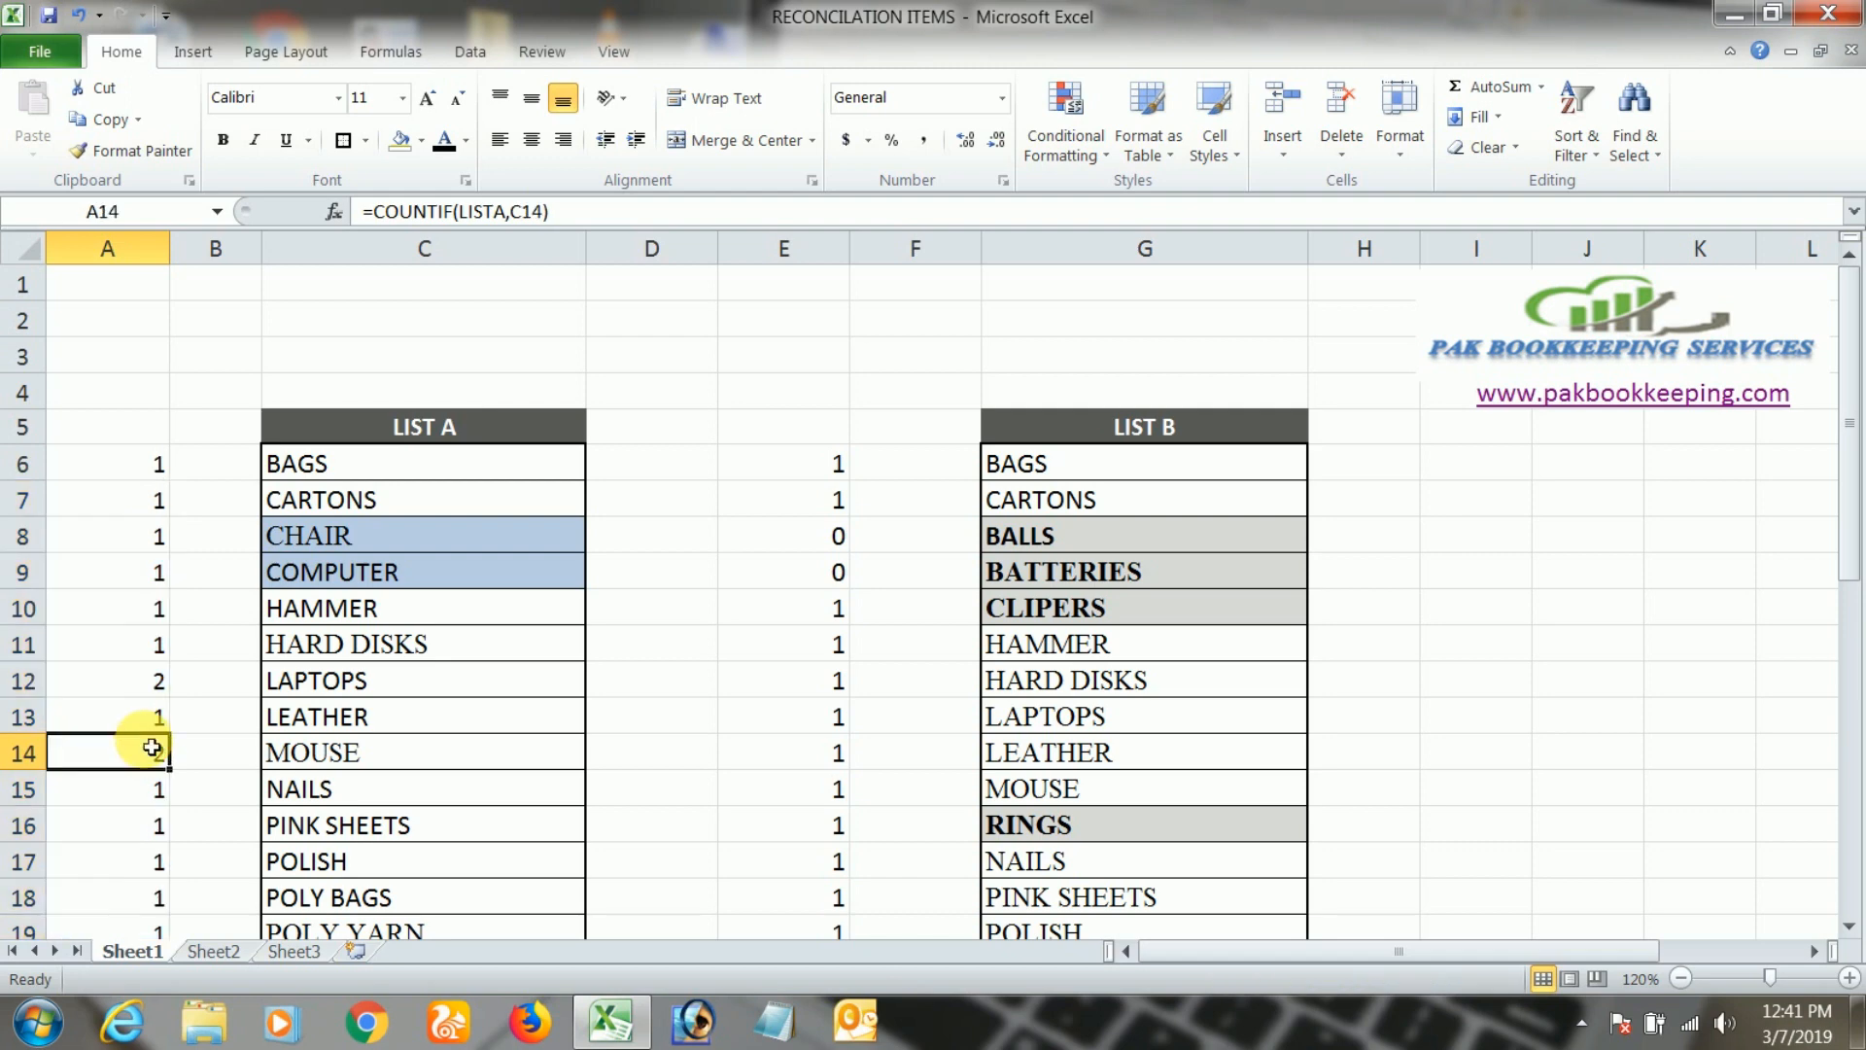
pyautogui.click(159, 694)
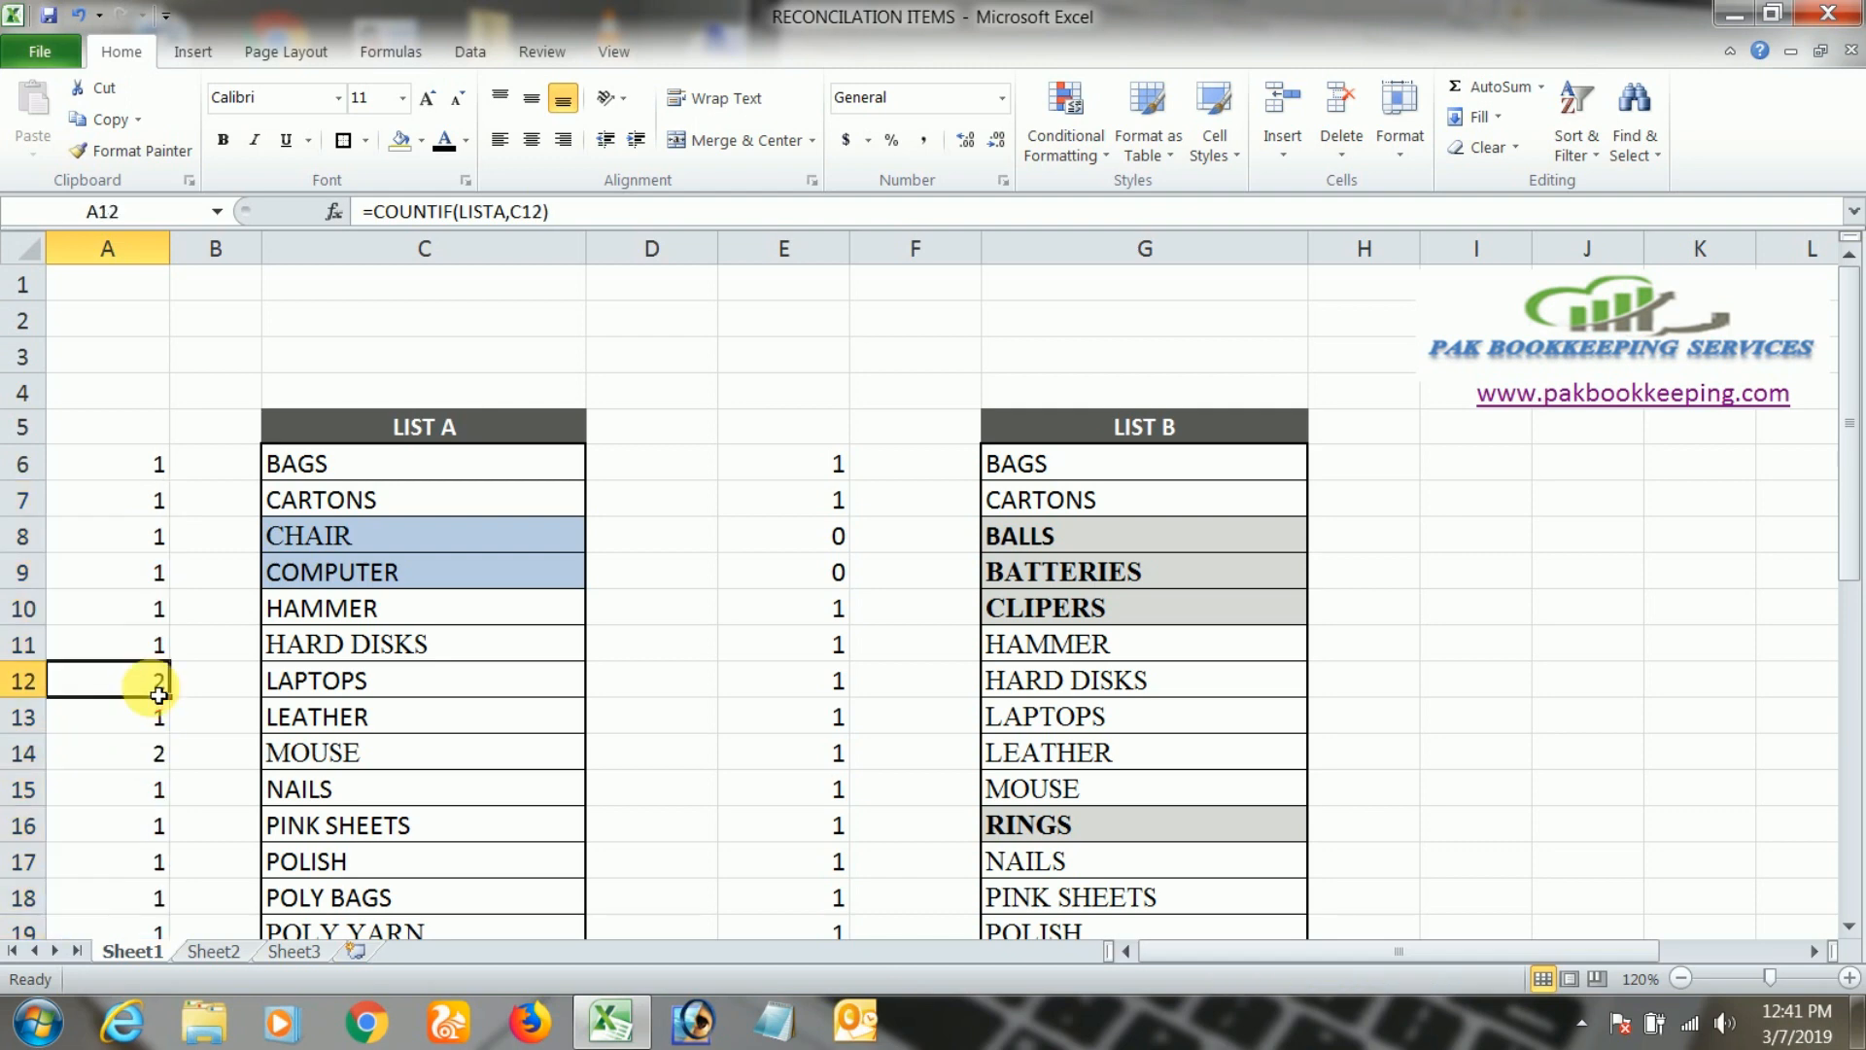
pyautogui.click(160, 757)
pyautogui.click(318, 752)
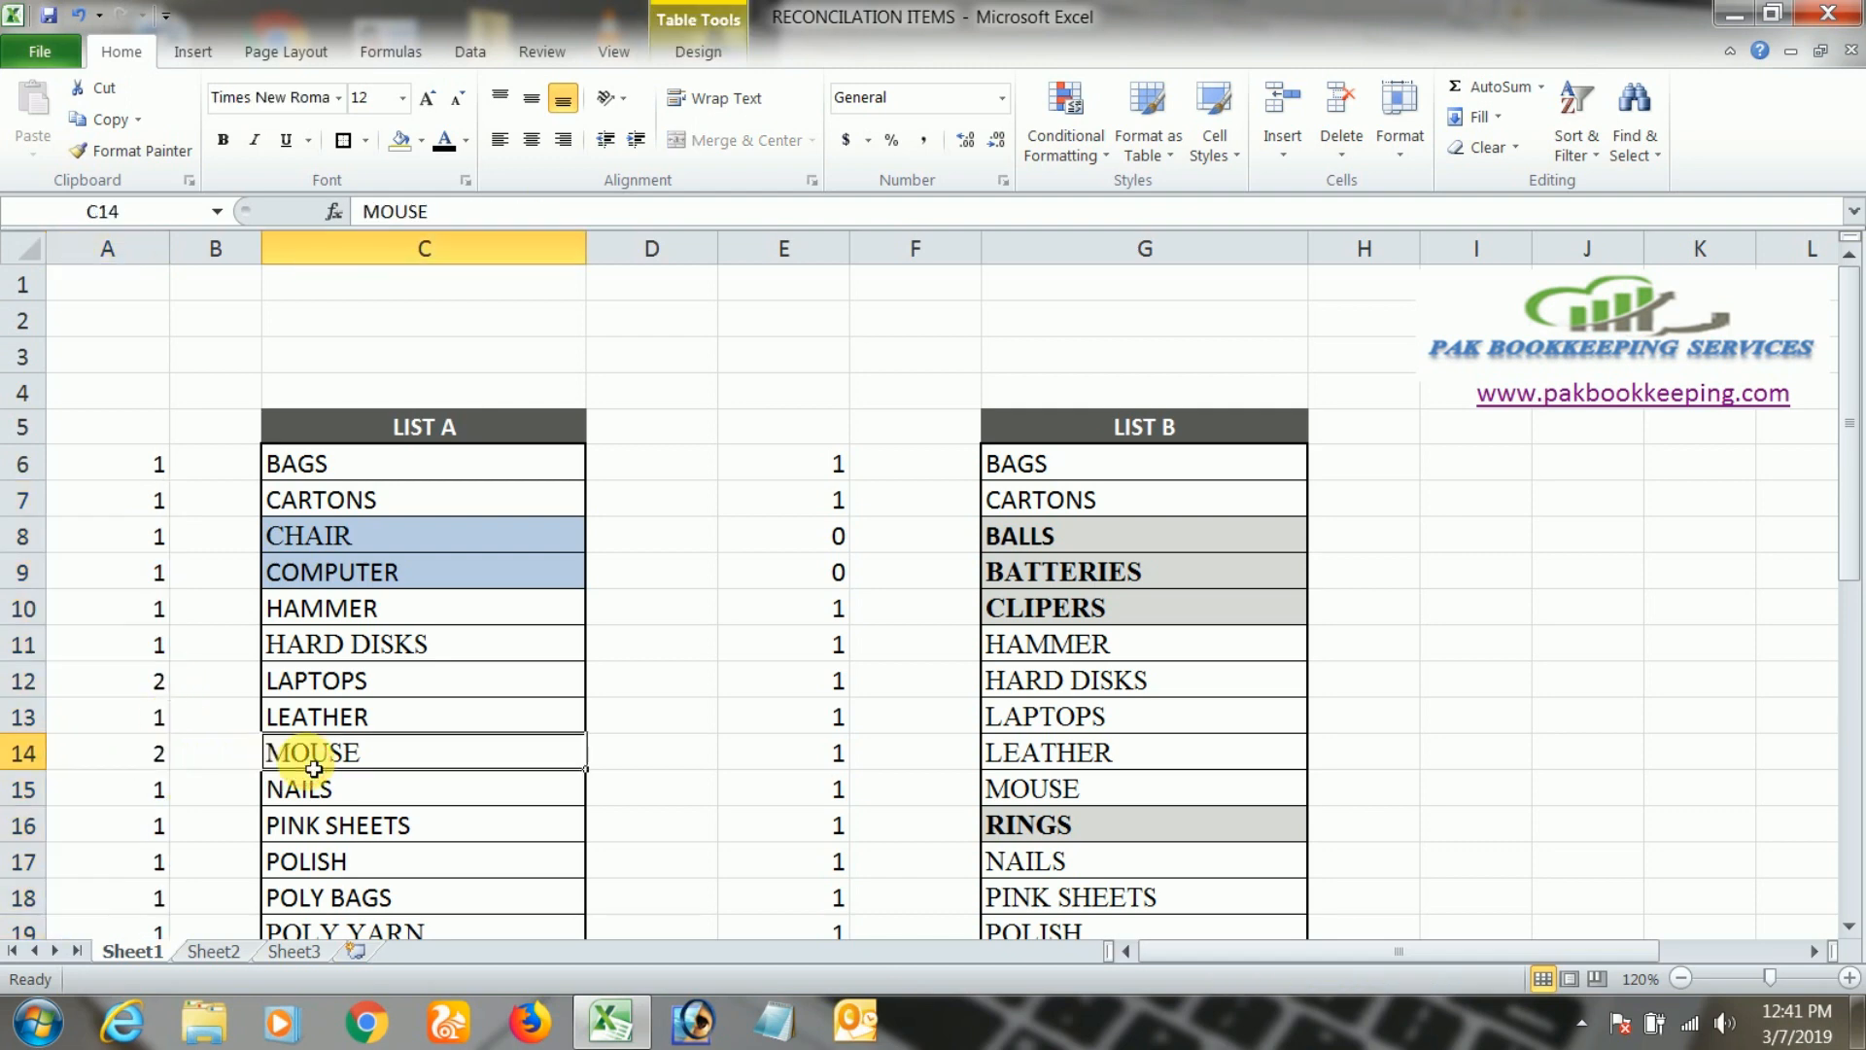
pyautogui.click(311, 686)
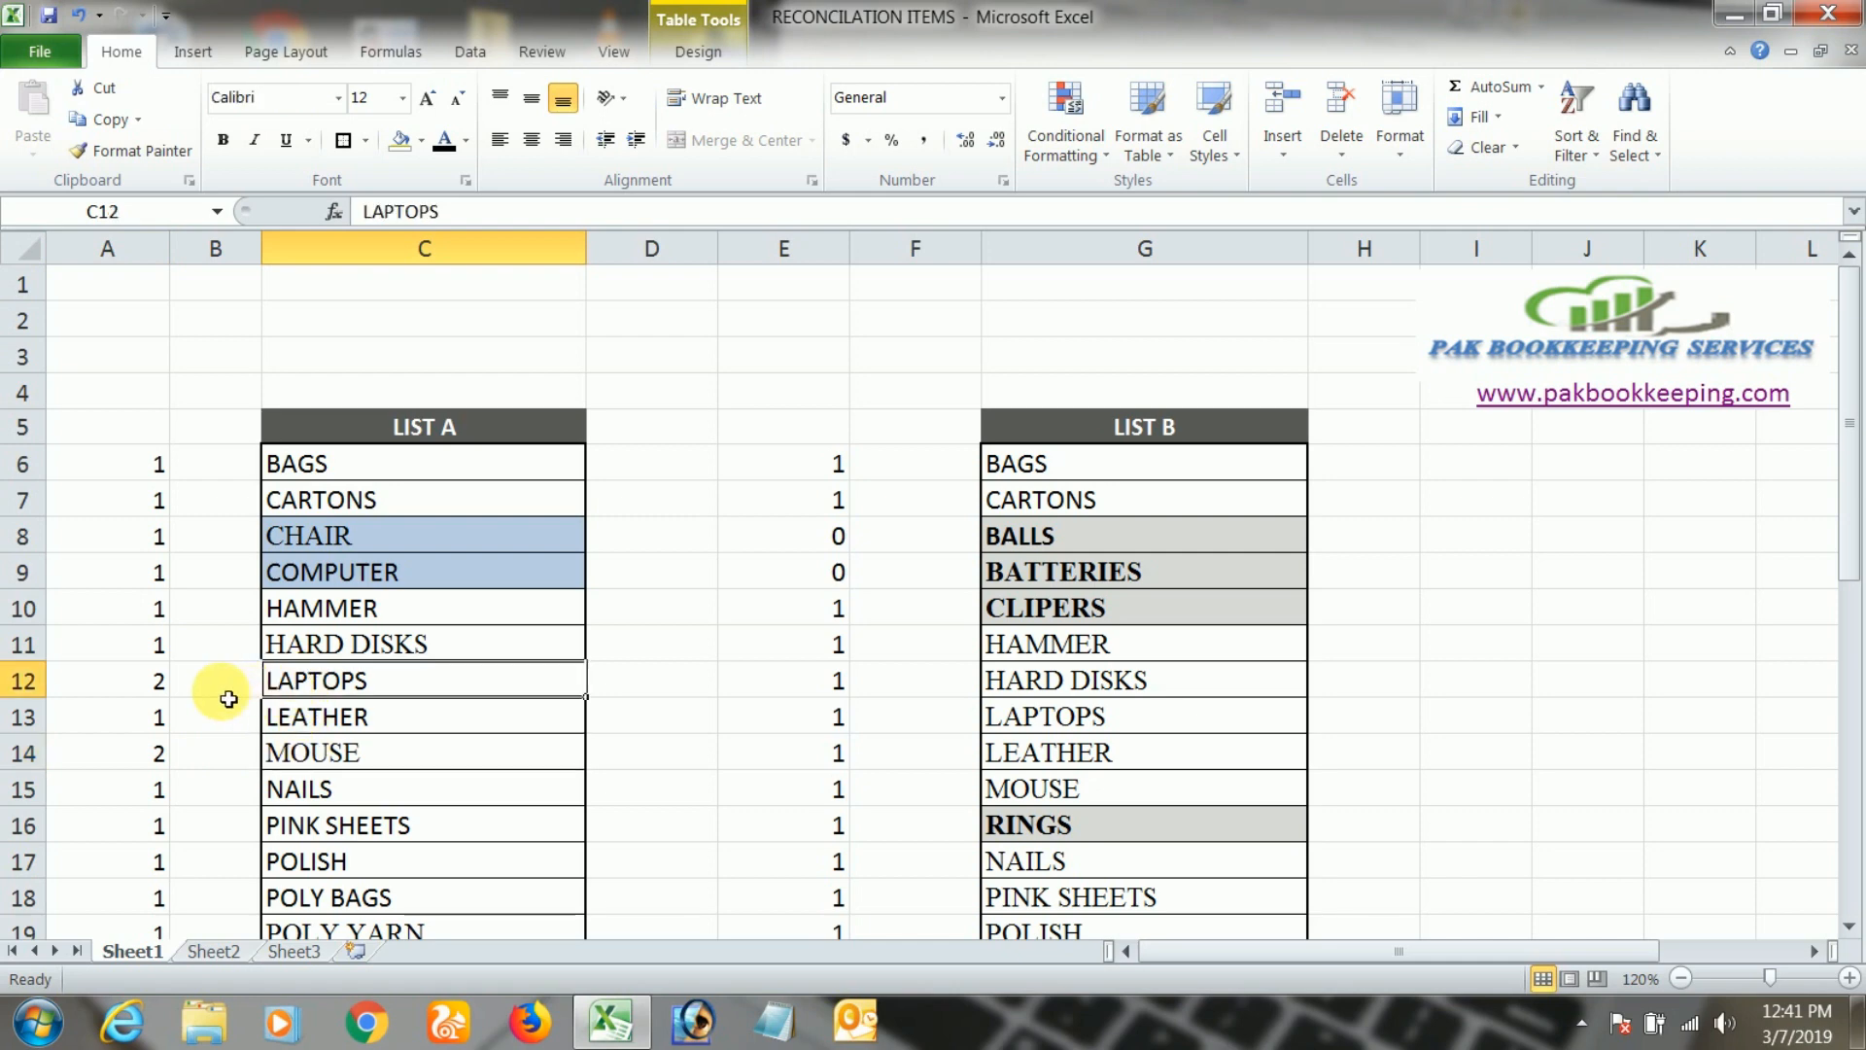
# Review the rest of LIST A against its column A counts, checking for repeated entries such as TILES, MOUSE and LAPTOPS
pyautogui.click(264, 698)
pyautogui.press('Down')
pyautogui.press('Down')
pyautogui.press('Down')
pyautogui.press('Down')
pyautogui.press('Down')
pyautogui.press('Down')
pyautogui.press('Down')
pyautogui.press('Down')
pyautogui.press('Down')
pyautogui.press('Down')
pyautogui.press('Down')
pyautogui.press('Down')
pyautogui.press('Down')
pyautogui.press('Down')
pyautogui.press('Down')
pyautogui.press('Down')
pyautogui.press('Down')
pyautogui.press('Down')
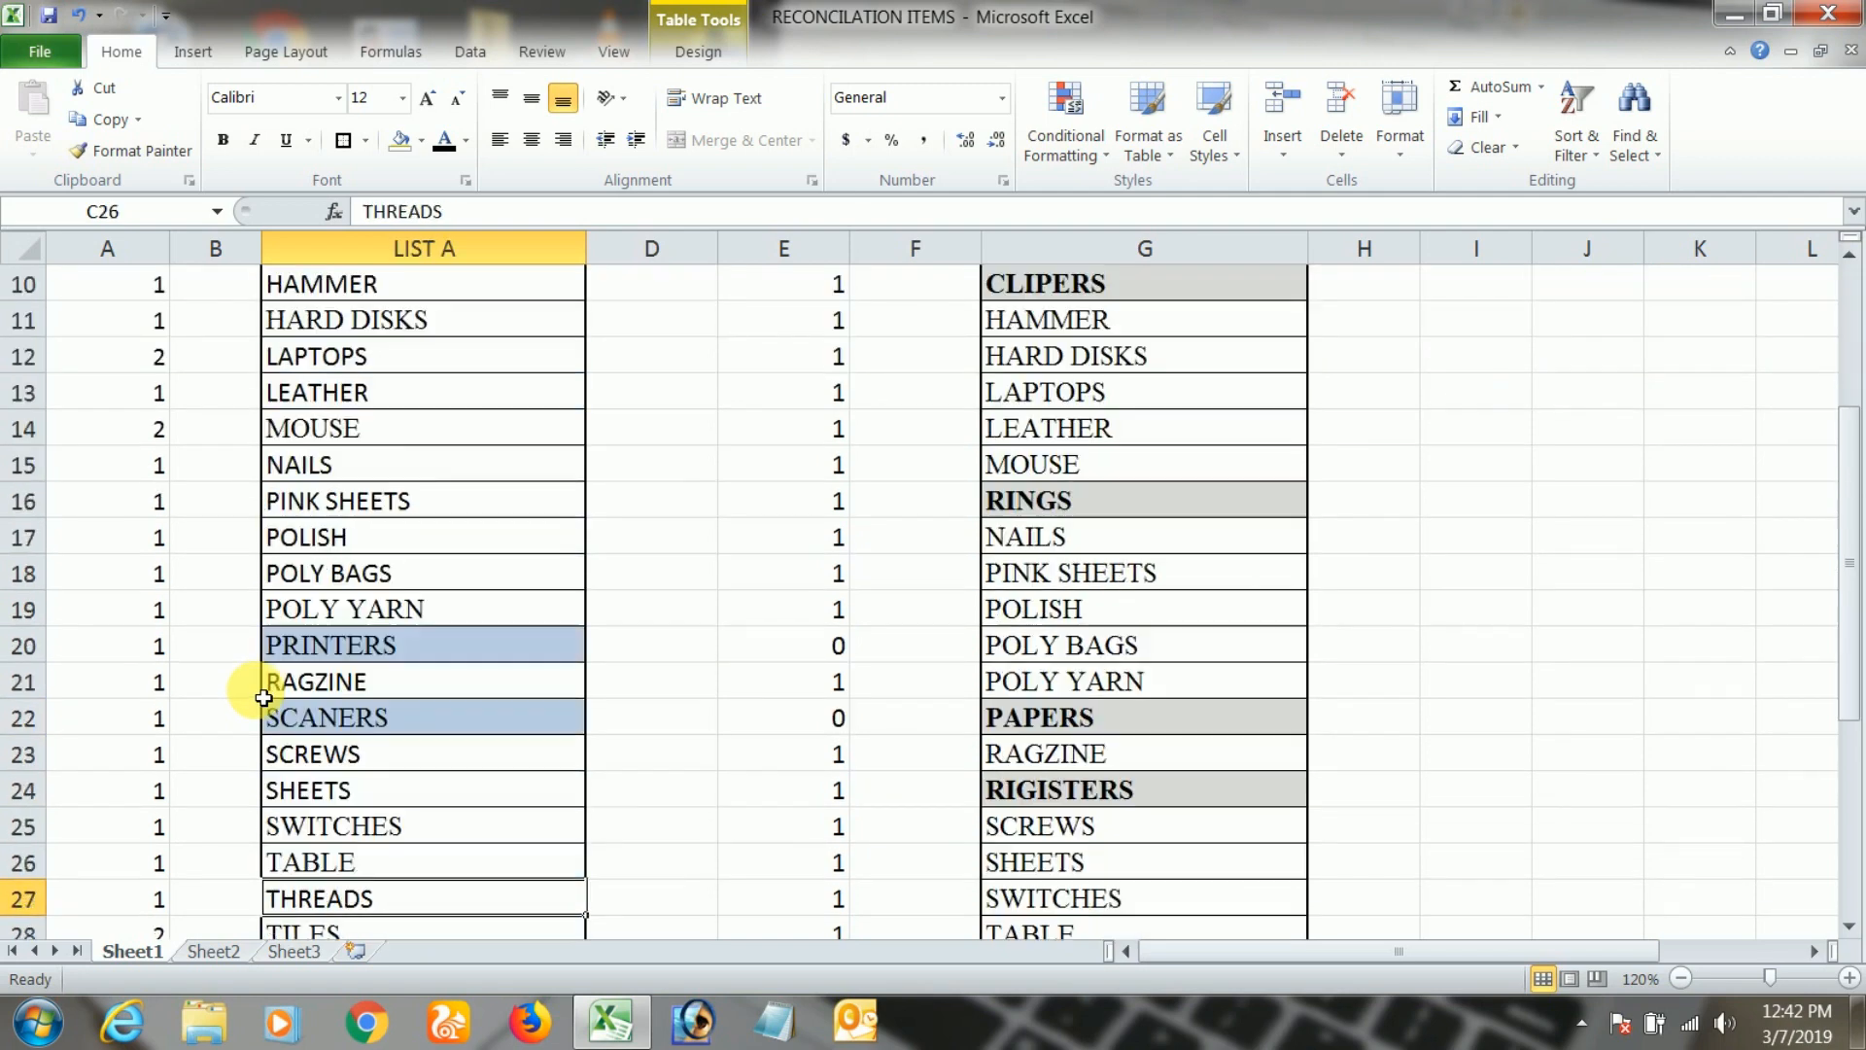
pyautogui.press('Down')
pyautogui.press('Down')
pyautogui.press('Down')
pyautogui.press('Down')
pyautogui.press('Down')
pyautogui.press('Down')
pyautogui.press('Down')
pyautogui.press('Down')
pyautogui.press('Down')
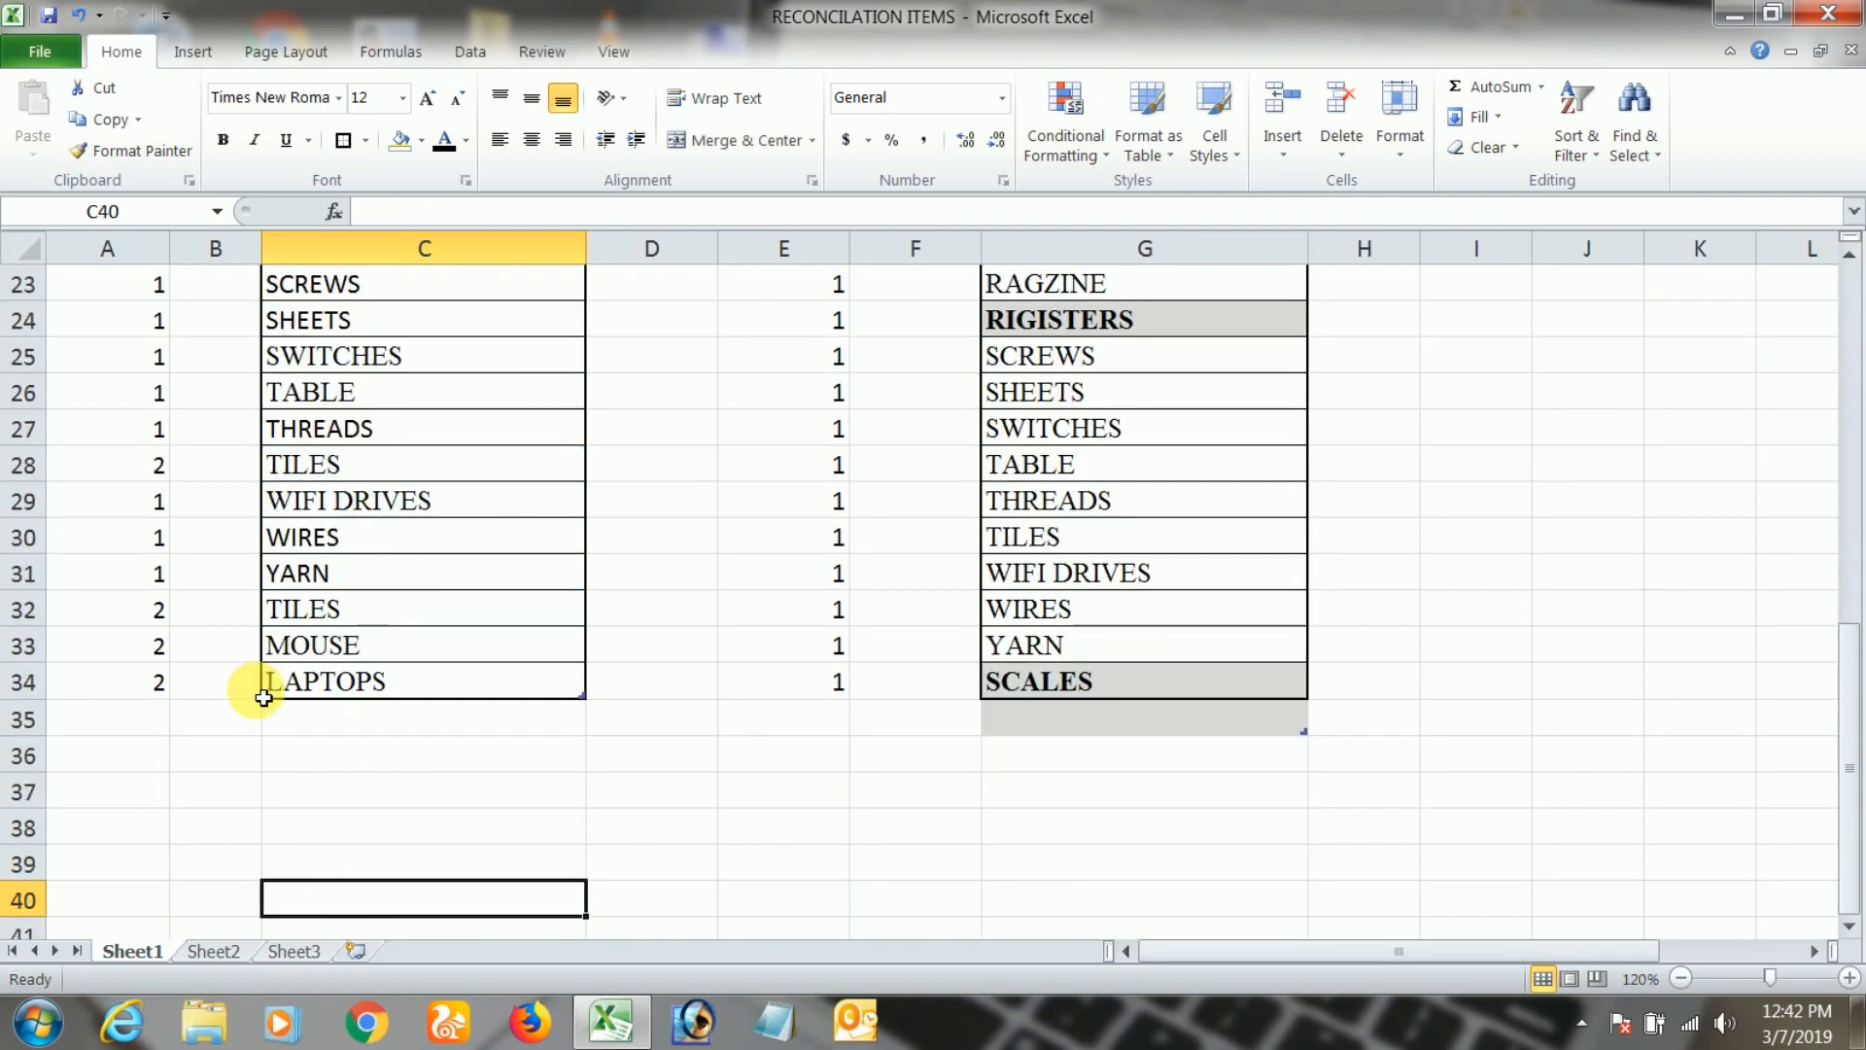
pyautogui.press('Up')
pyautogui.press('Up')
pyautogui.press('Up')
pyautogui.press('Up')
pyautogui.press('Up')
pyautogui.press('Up')
pyautogui.press('Up')
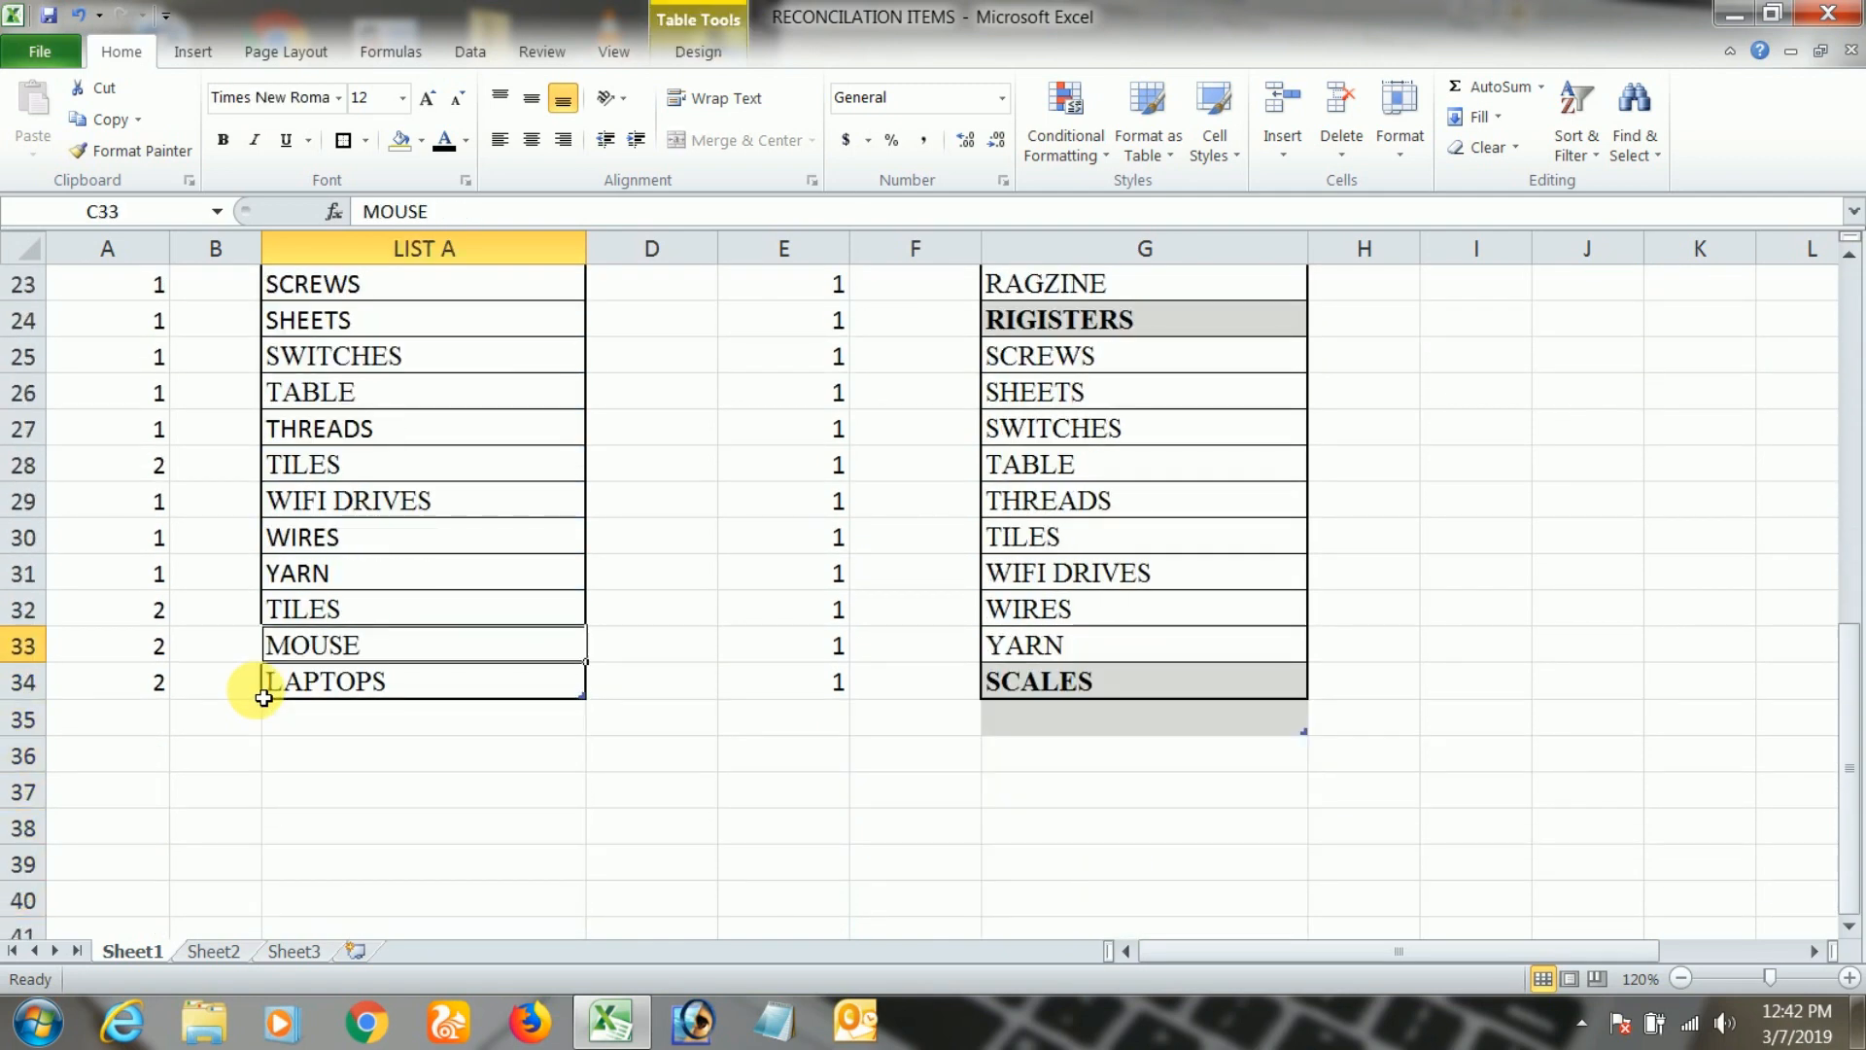
pyautogui.press('Up')
pyautogui.press('Down')
pyautogui.press('Down')
pyautogui.press('Up')
pyautogui.press('Up')
pyautogui.press('Up')
pyautogui.press('Up')
pyautogui.press('Up')
pyautogui.press('Up')
pyautogui.press('Up')
pyautogui.press('Up')
pyautogui.press('Up')
pyautogui.press('Up')
pyautogui.press('Up')
pyautogui.press('Up')
pyautogui.press('Up')
pyautogui.press('Up')
pyautogui.press('Up')
pyautogui.press('Up')
pyautogui.press('Up')
pyautogui.press('Up')
pyautogui.press('Up')
pyautogui.press('Up')
pyautogui.press('Up')
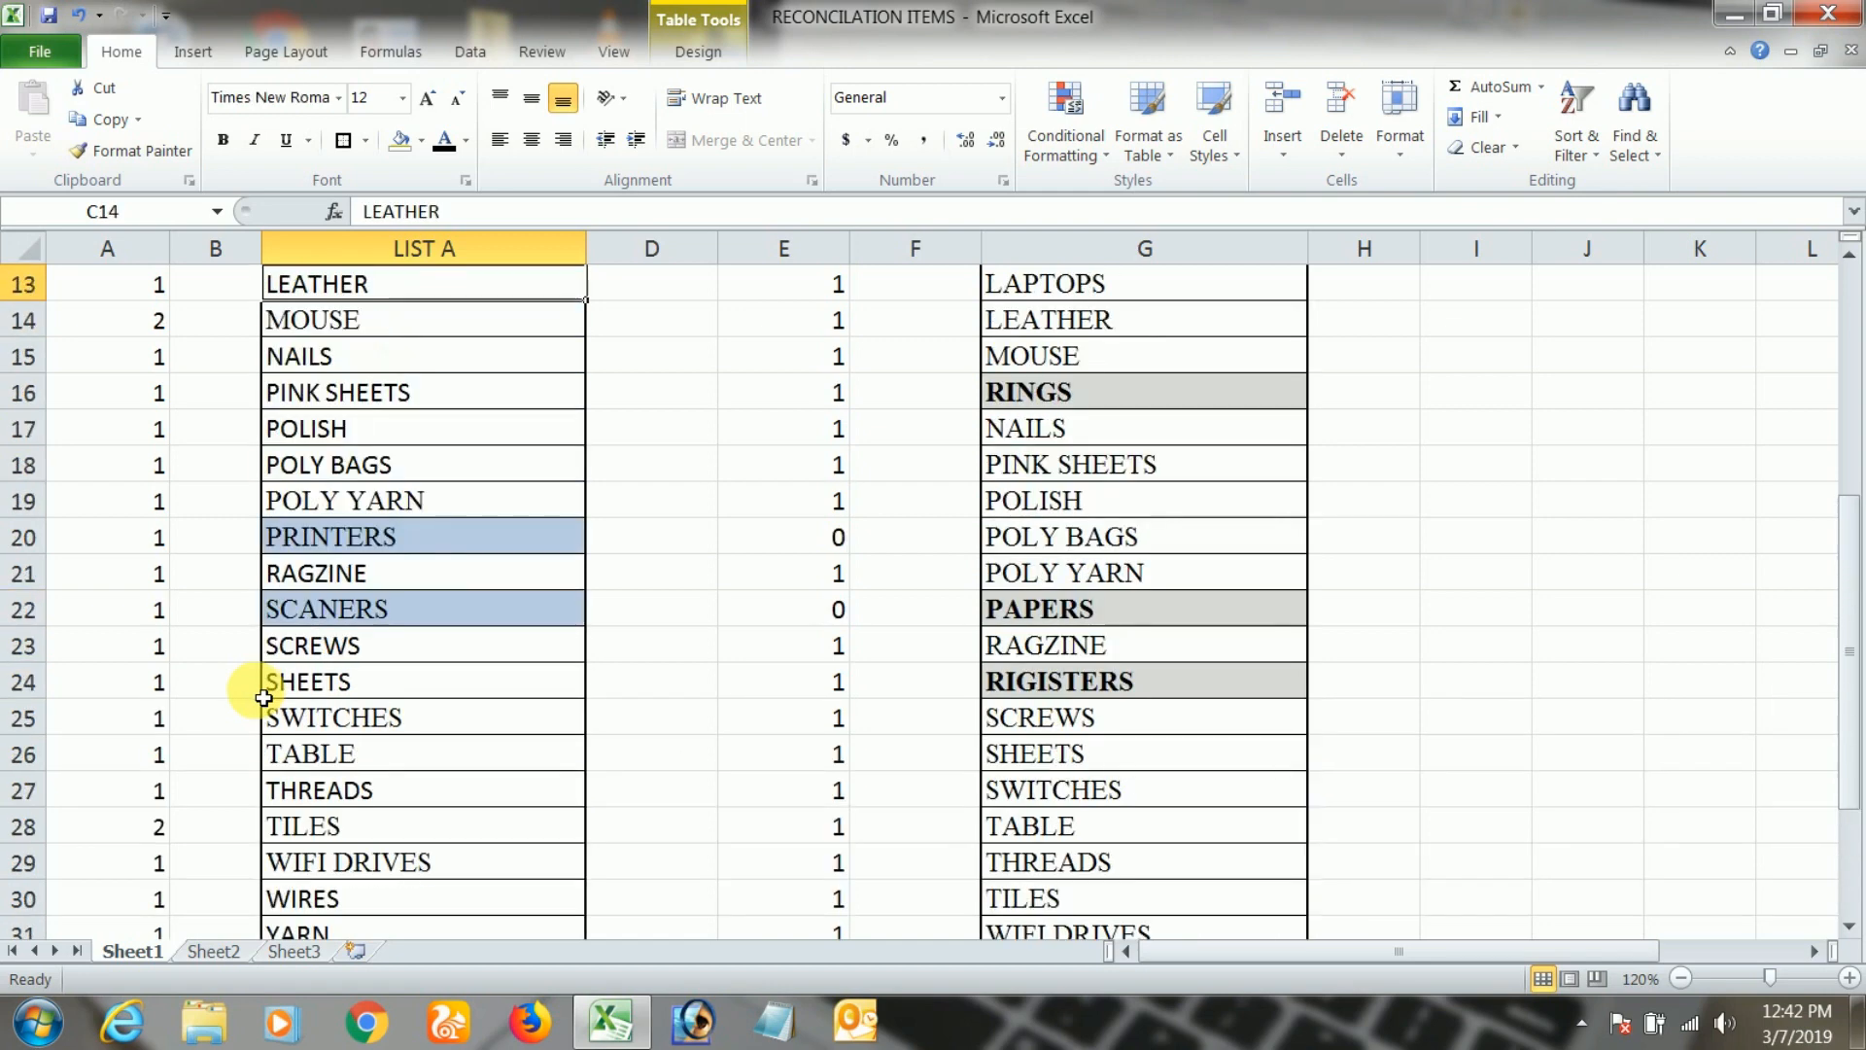
pyautogui.press('Up')
pyautogui.press('Up')
pyautogui.press('Up')
pyautogui.press('Up')
pyautogui.press('Down')
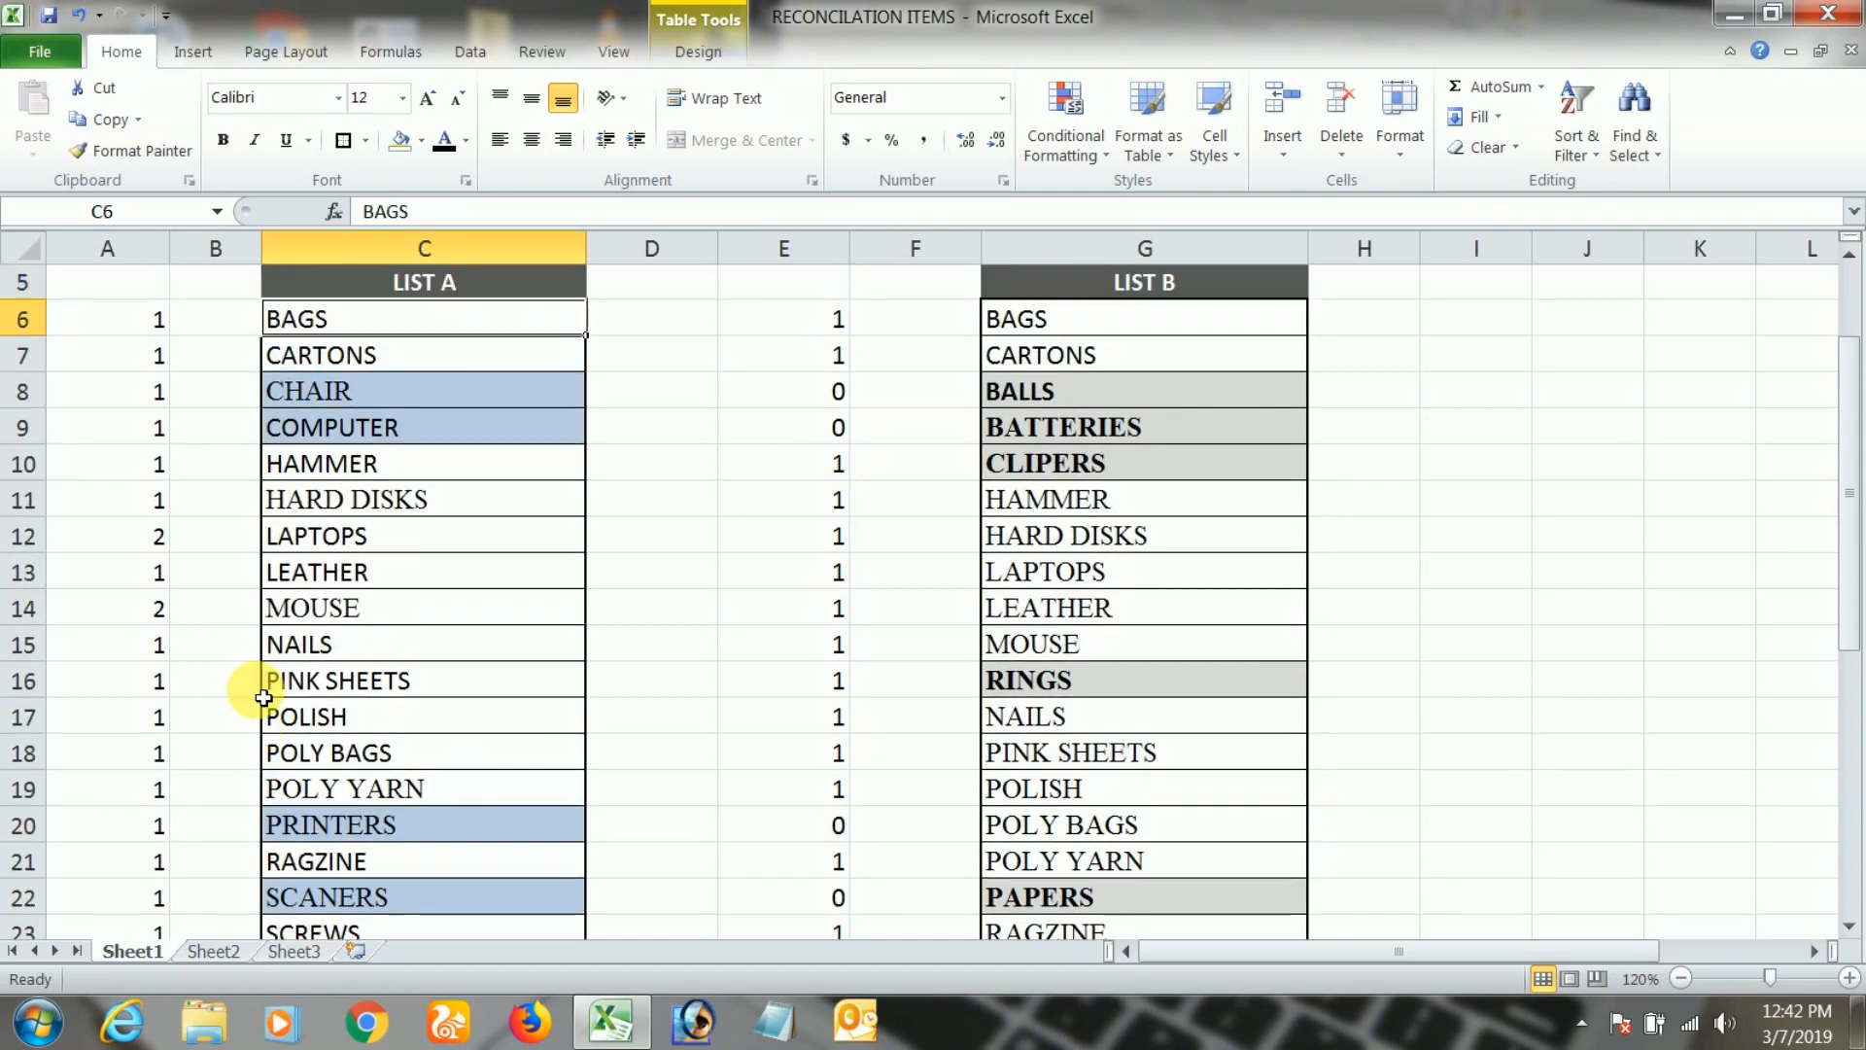
# Highlight duplicate values in the LIST A items C6:C34 with Green Fill with Dark Green Text using conditional formatting
pyautogui.press('Up')
pyautogui.press('Down')
pyautogui.hotkey('ctrl', 'shift', 'Down')
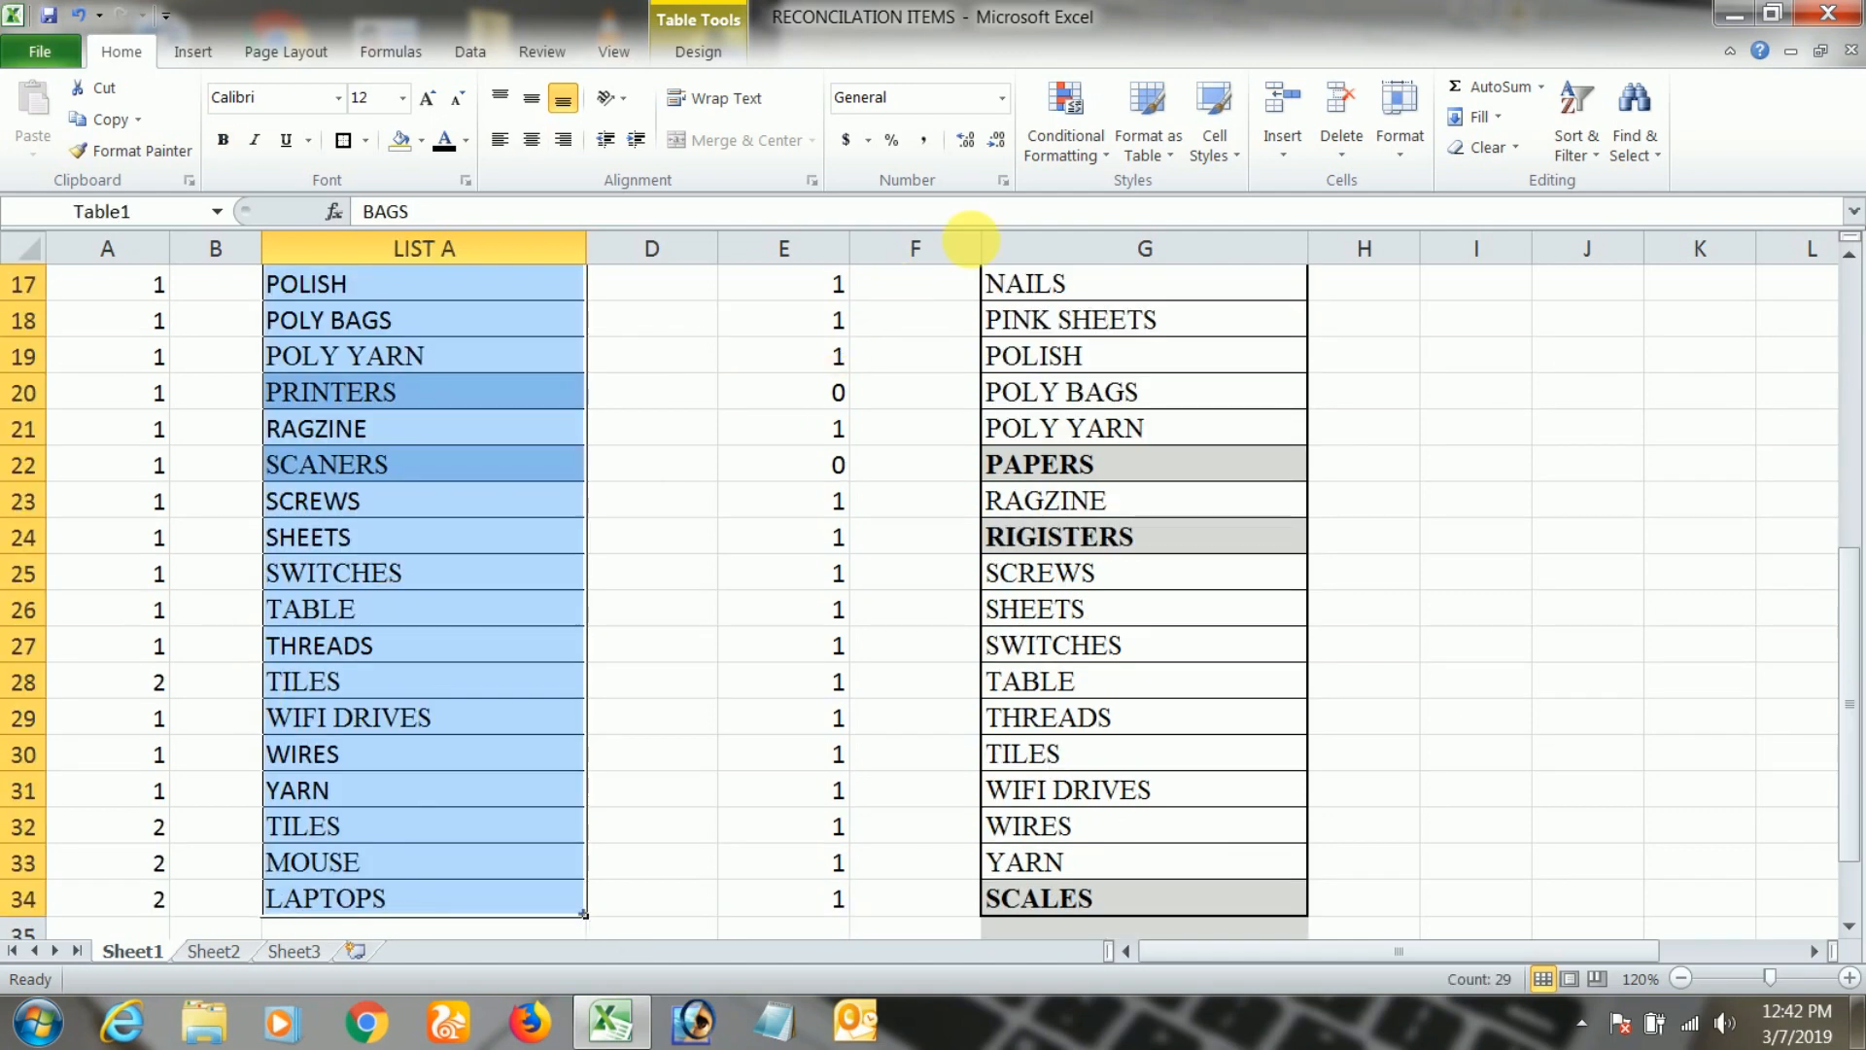
pyautogui.click(1076, 148)
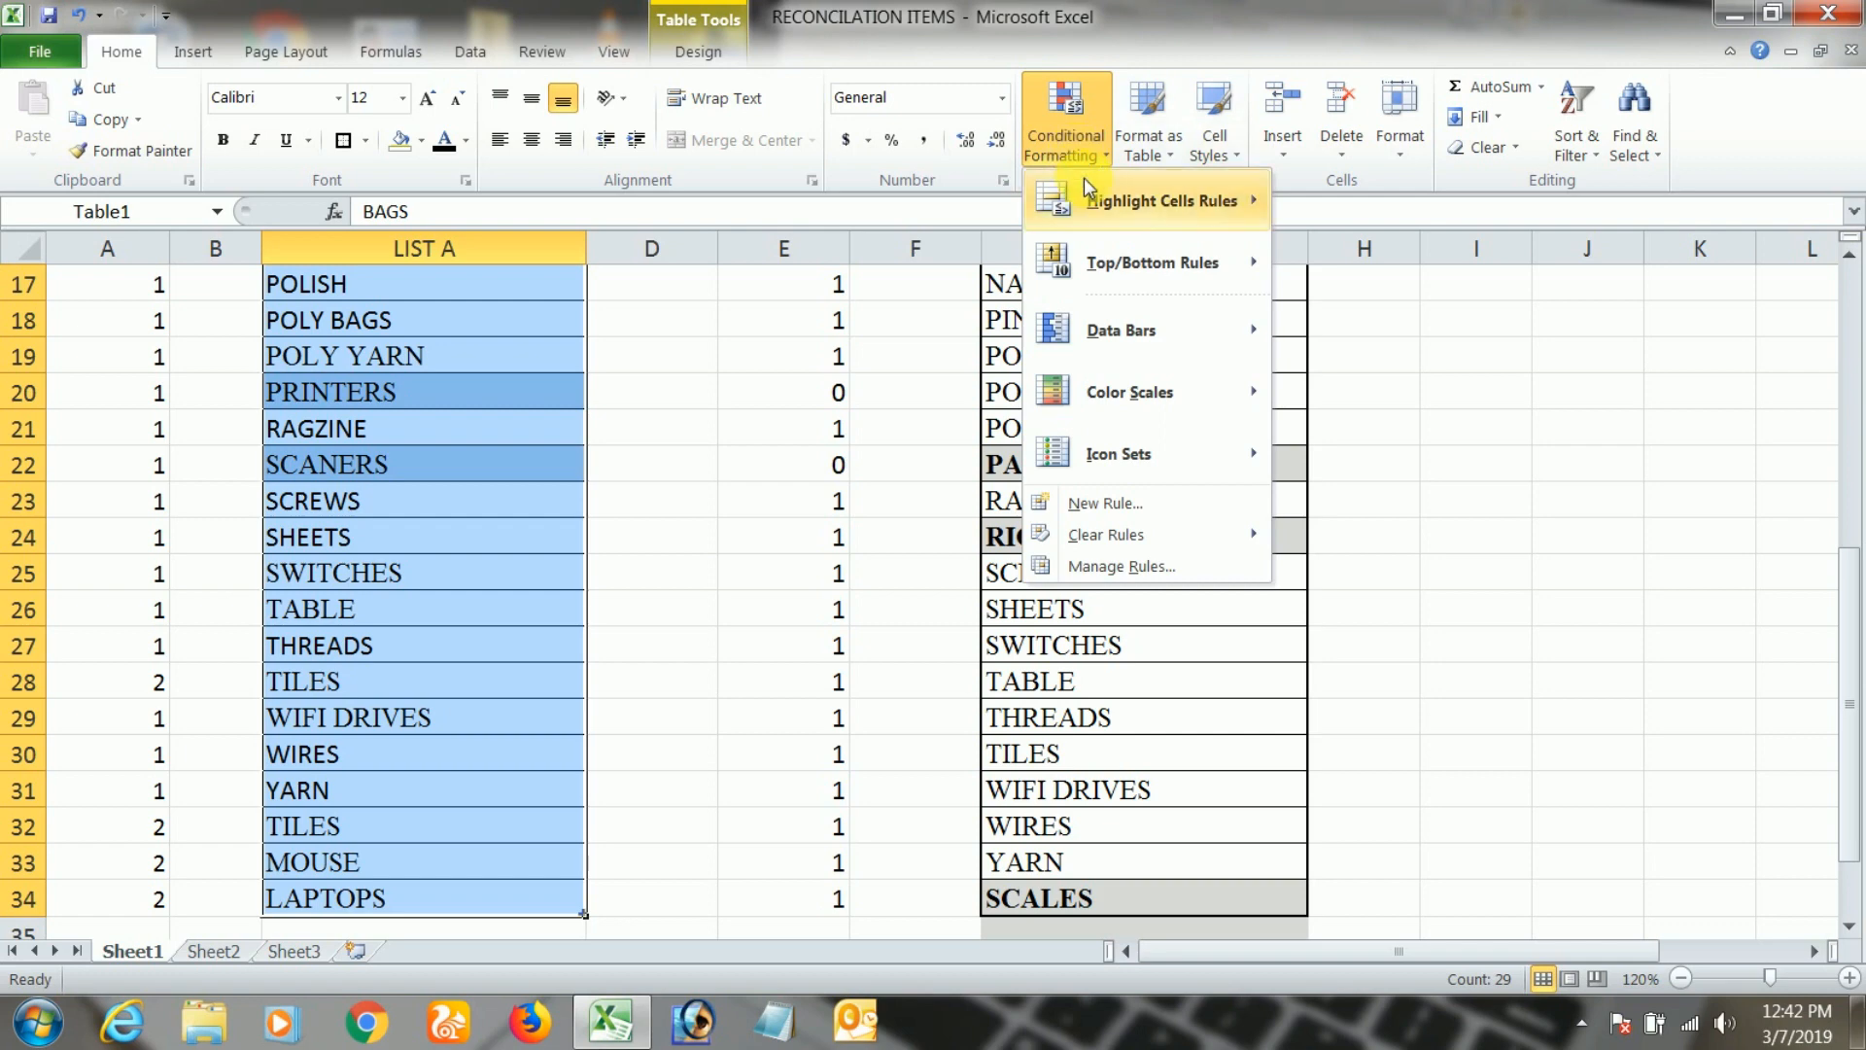
pyautogui.moveTo(1148, 215)
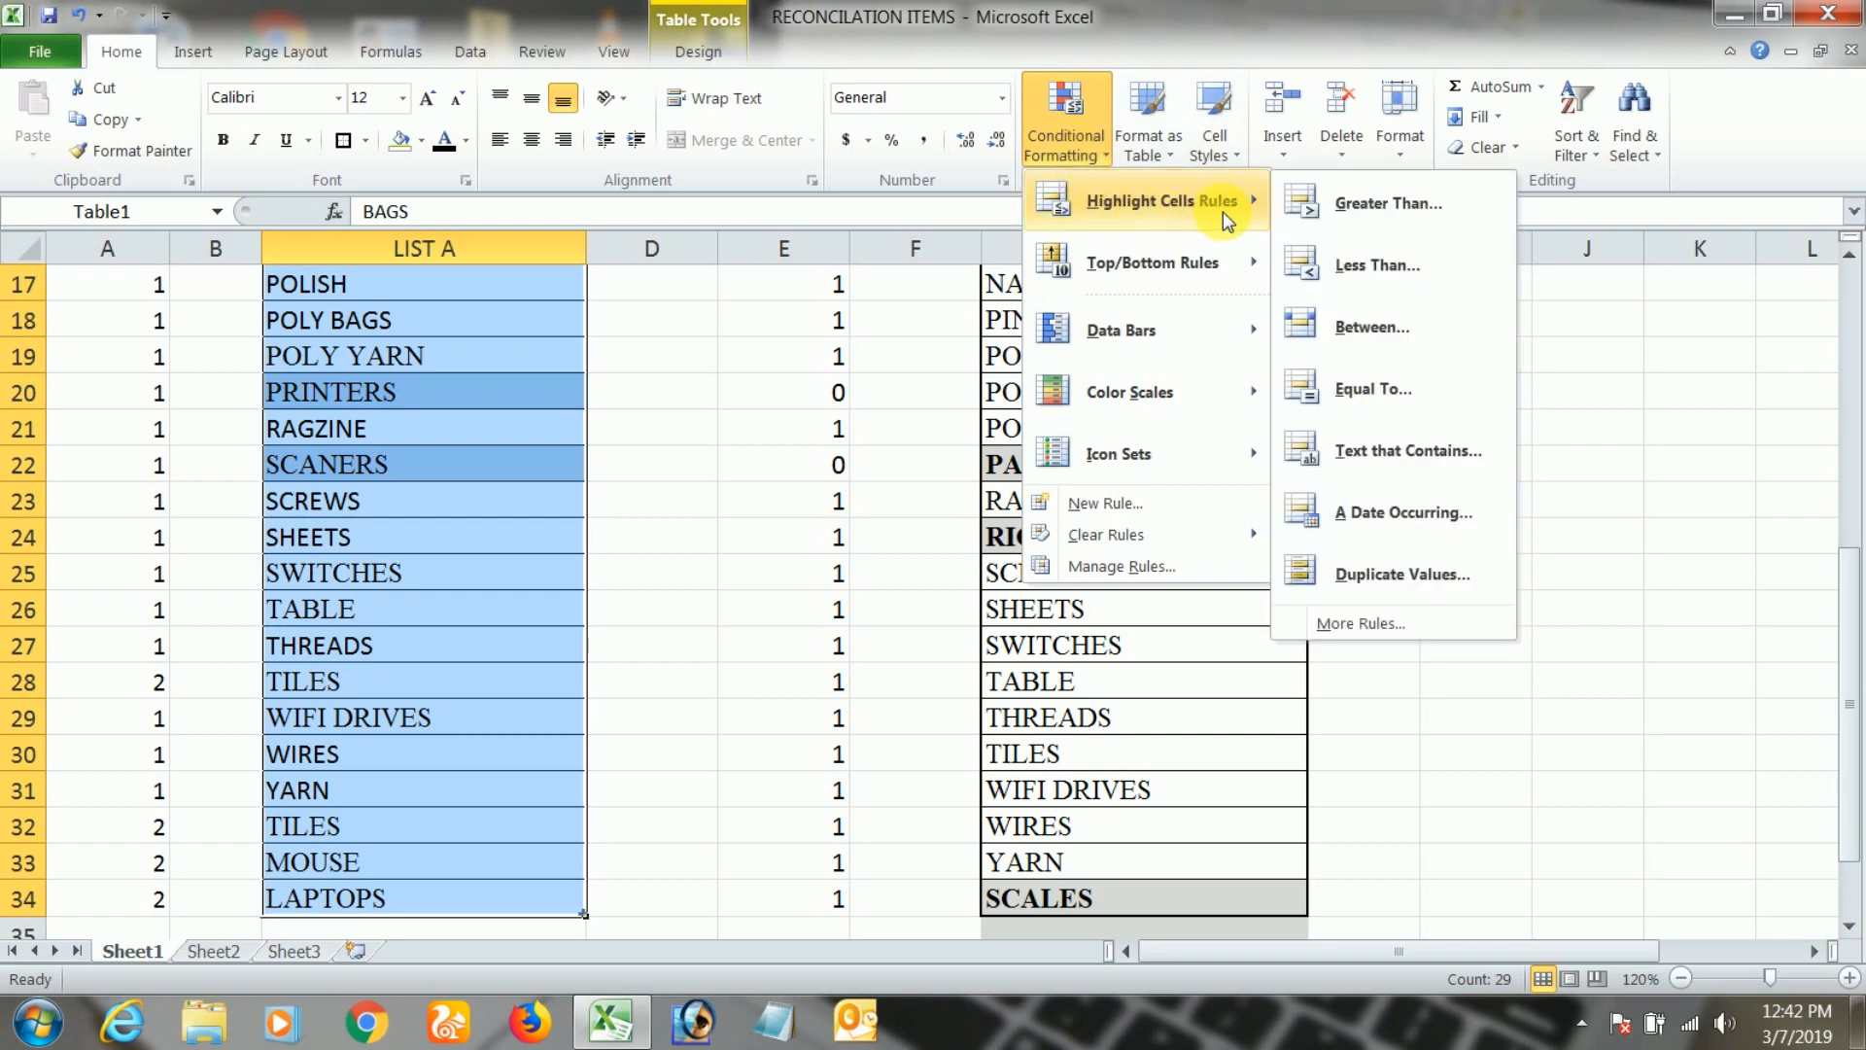
pyautogui.click(1455, 569)
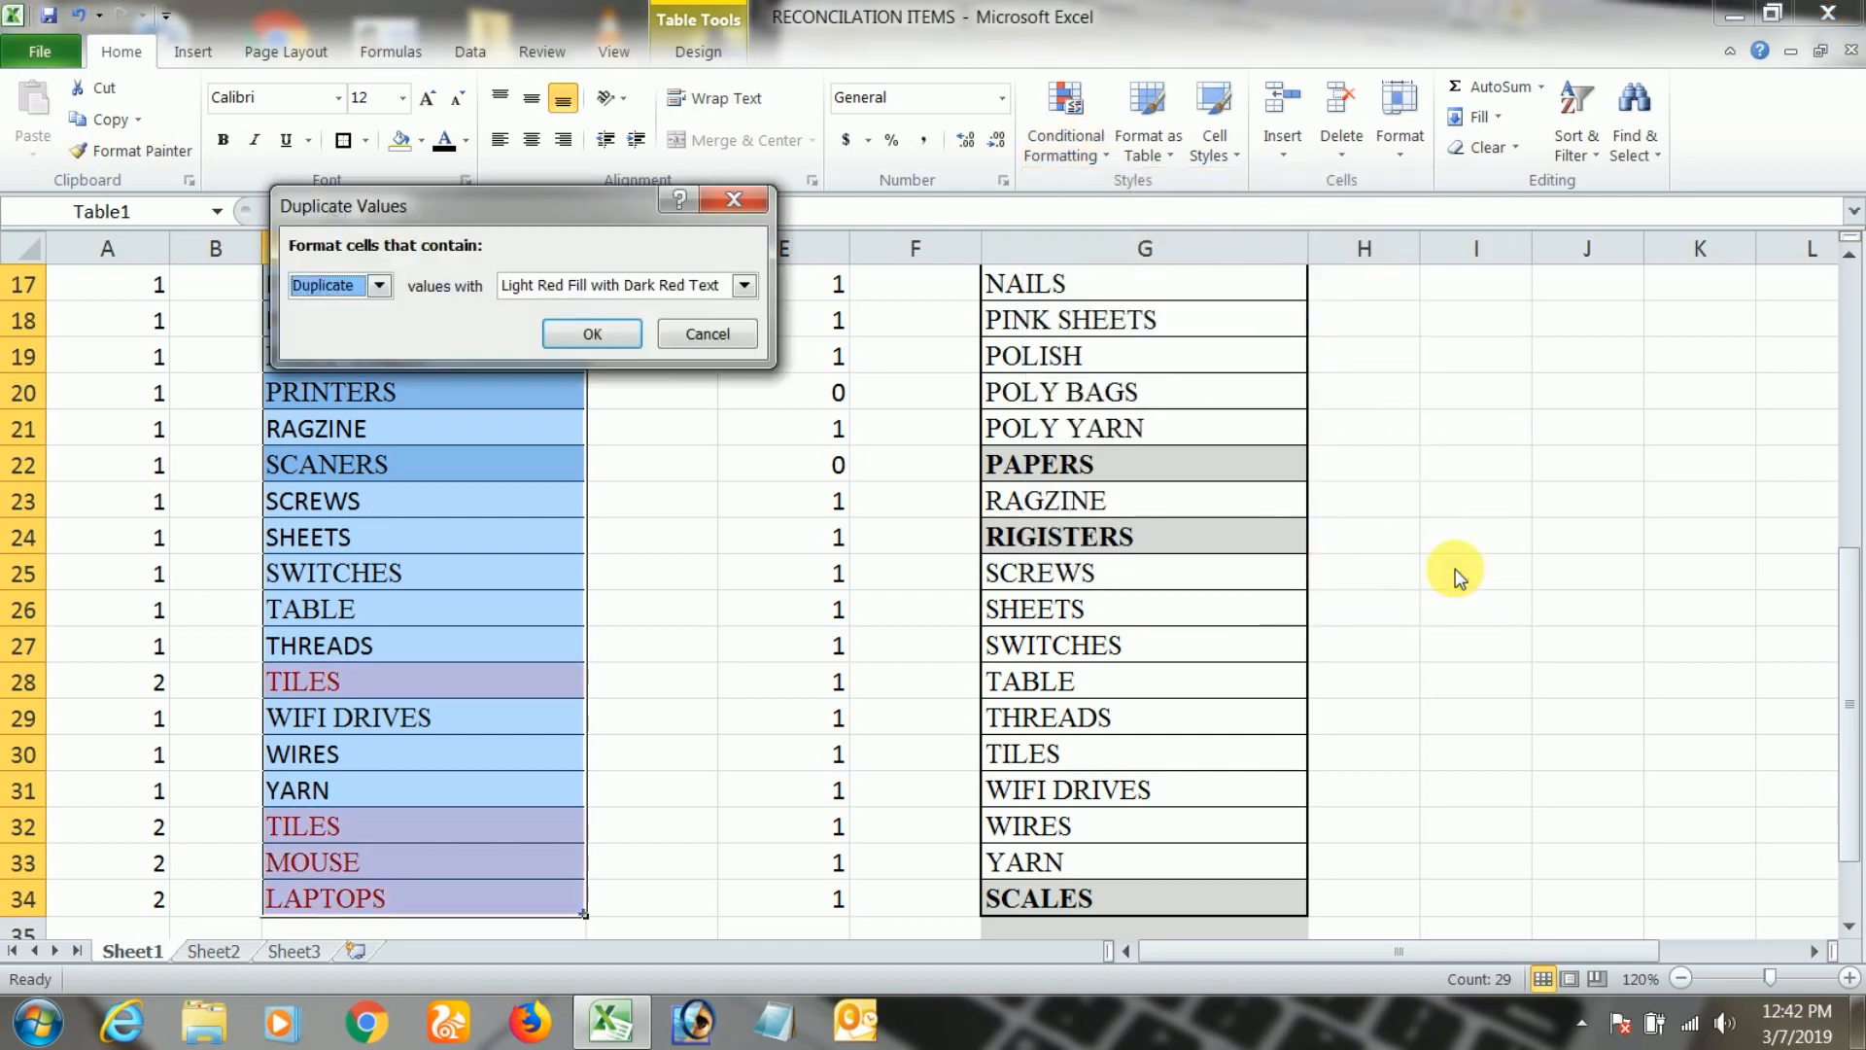
pyautogui.moveTo(554, 190); pyautogui.dragTo(725, 182)
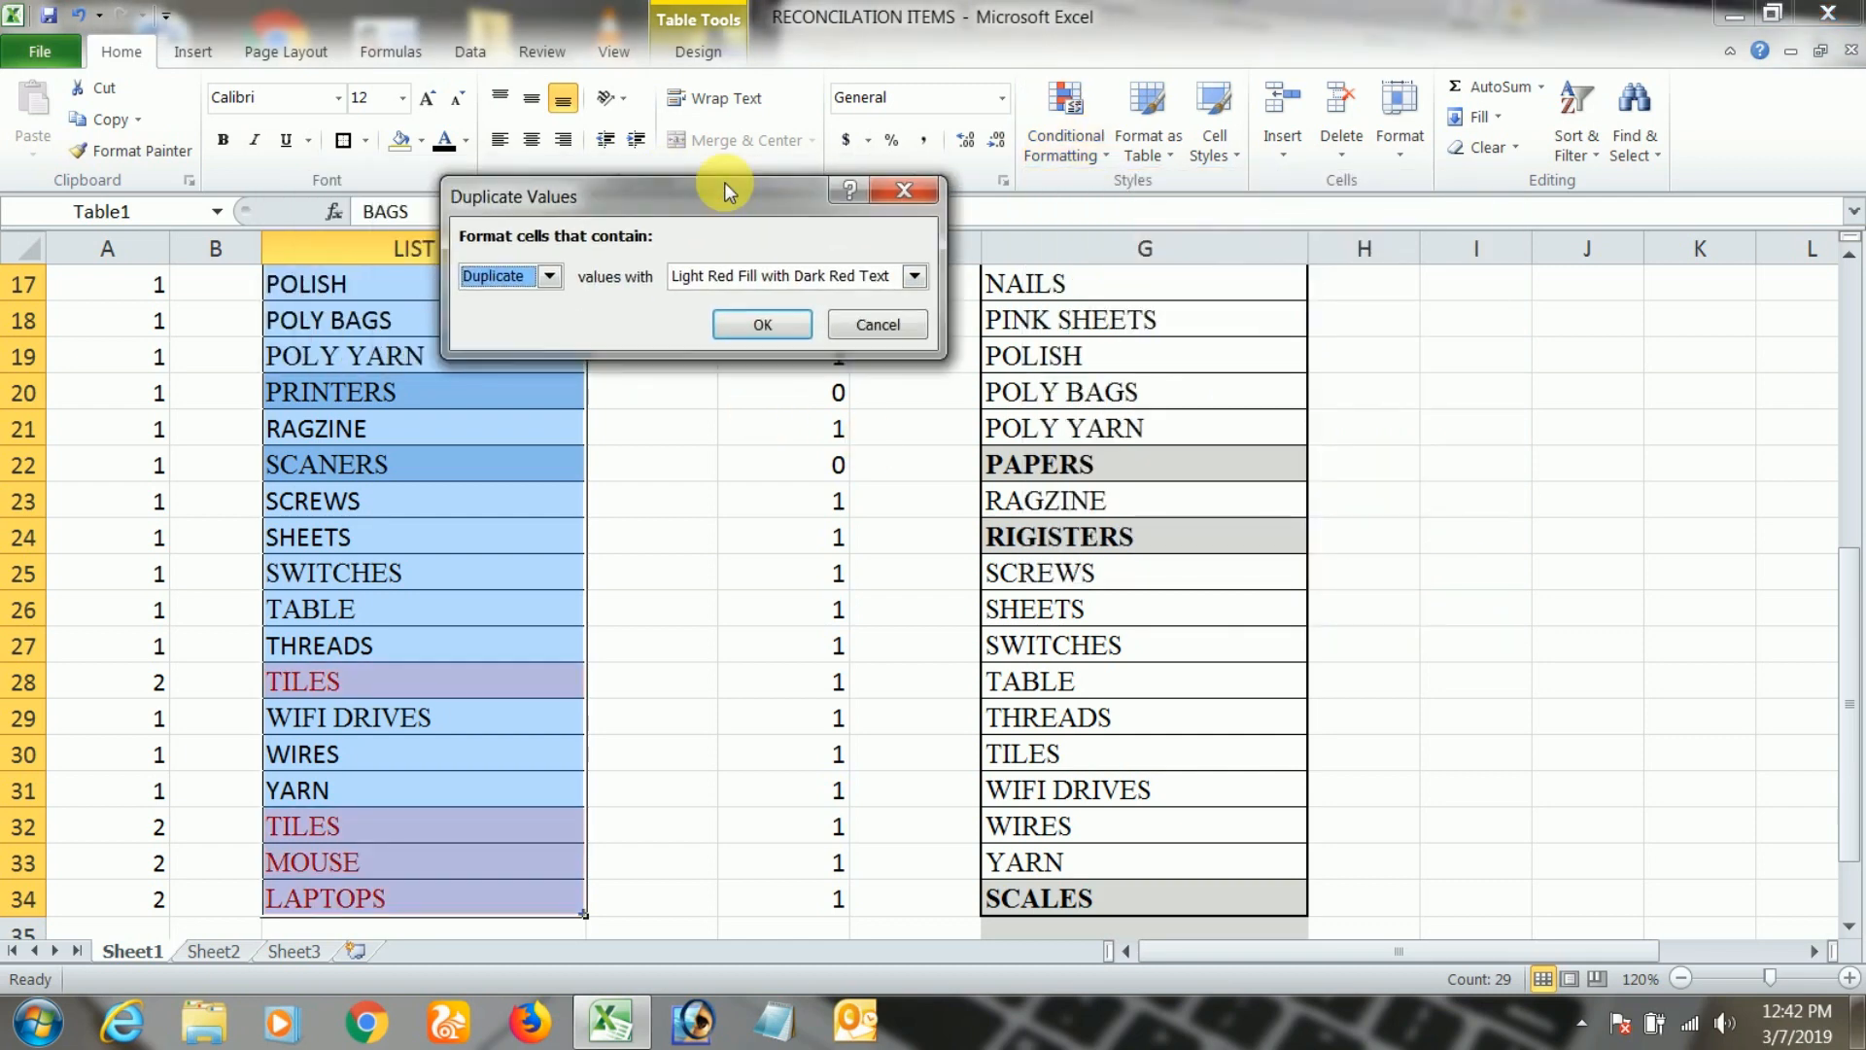
pyautogui.click(874, 280)
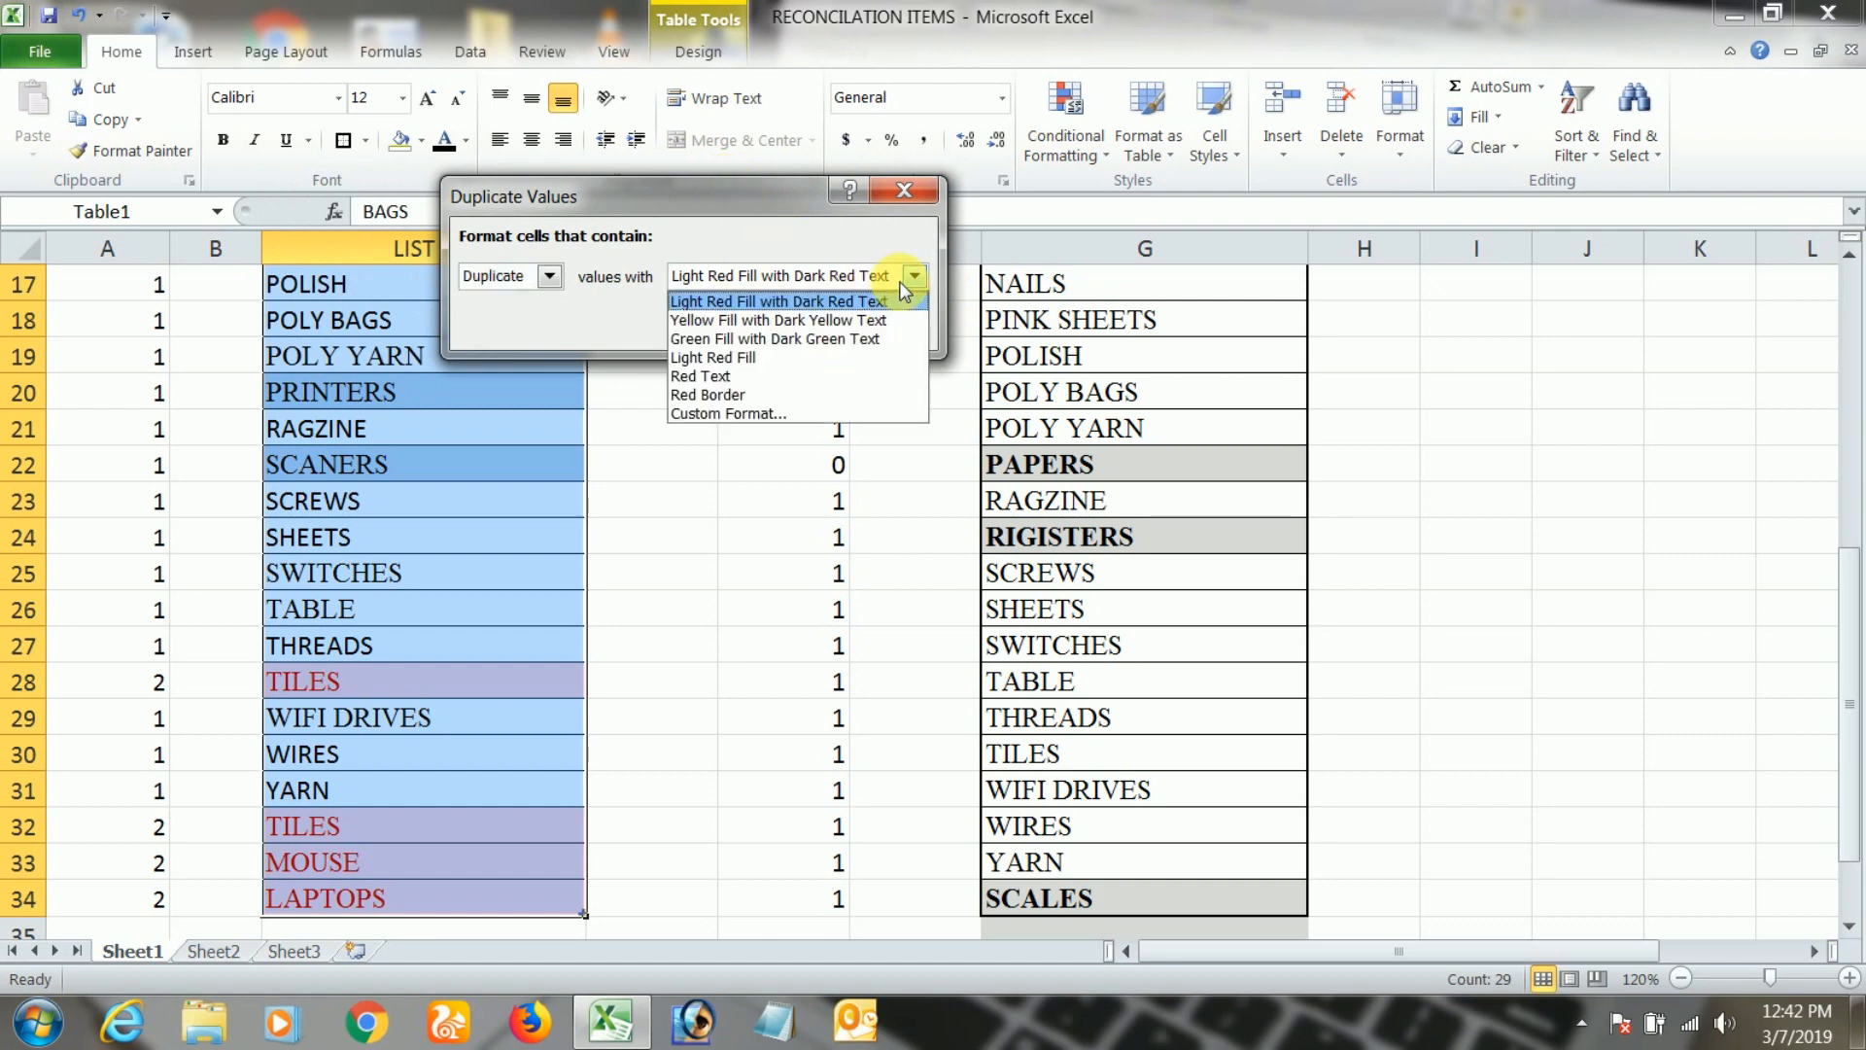
pyautogui.click(875, 333)
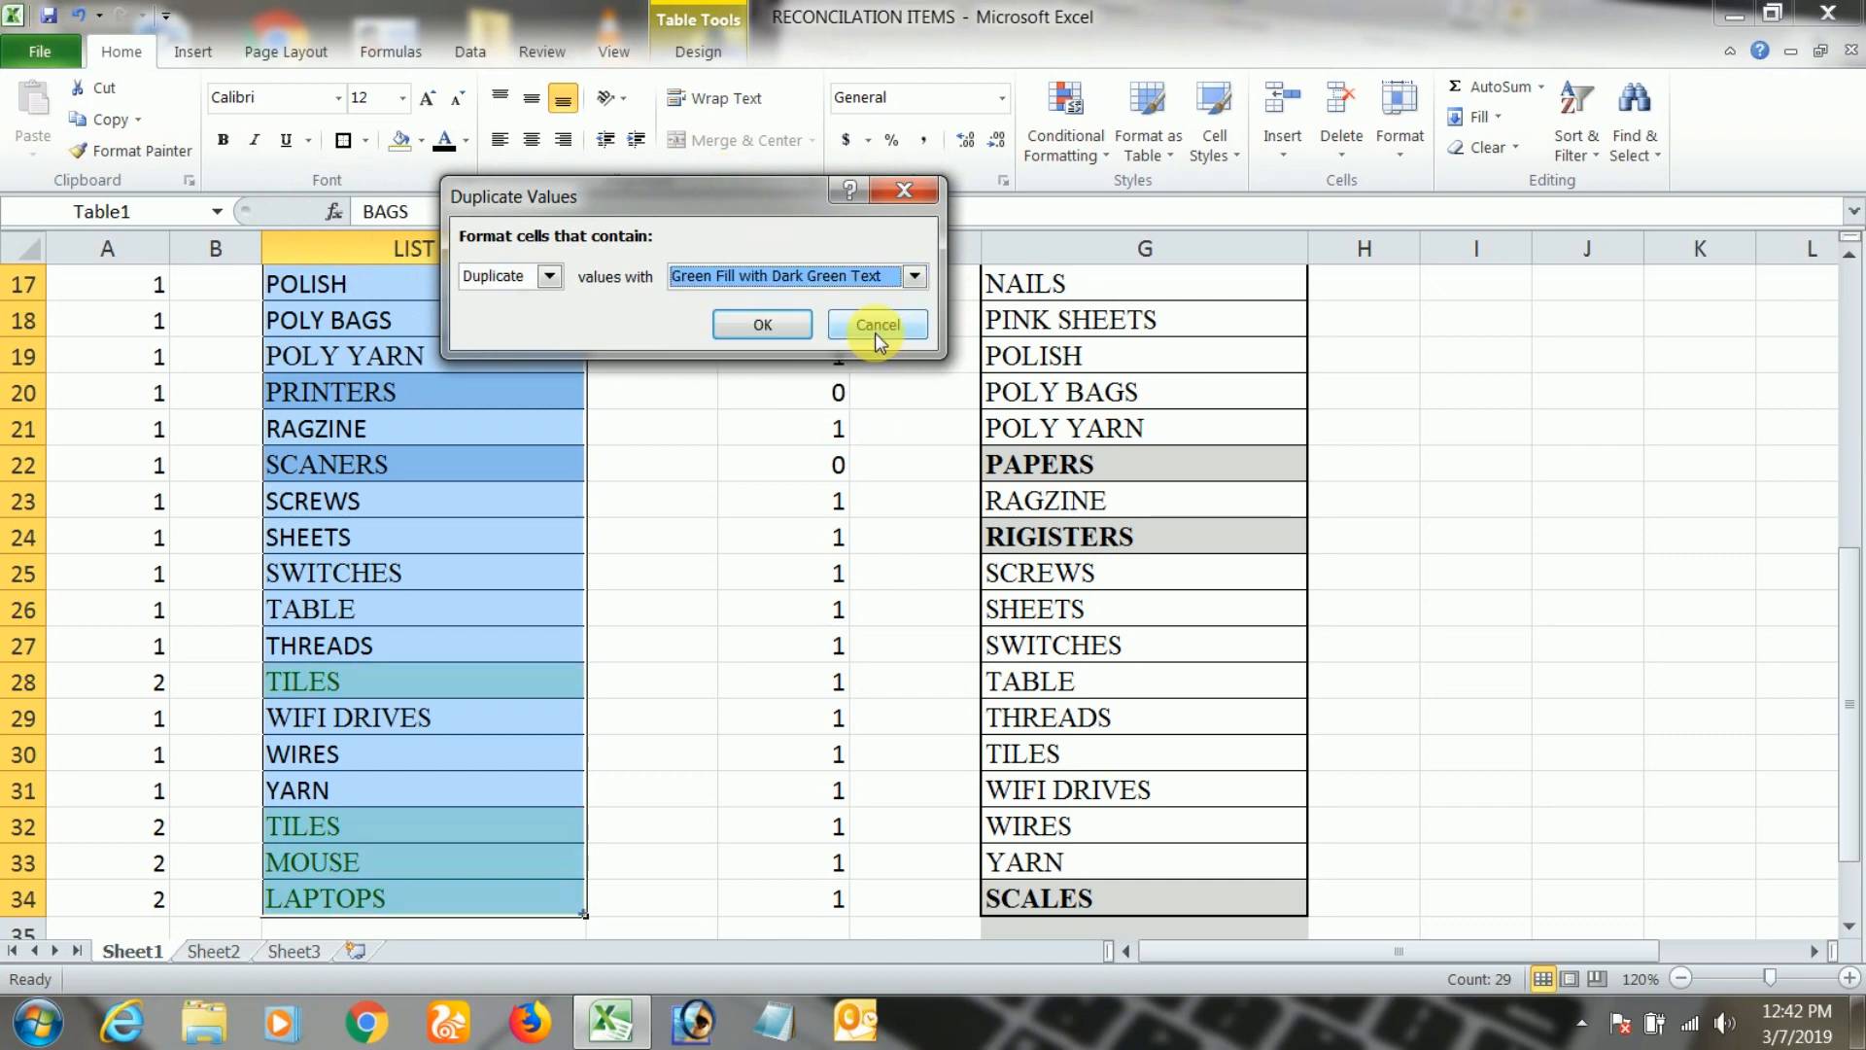
pyautogui.click(795, 340)
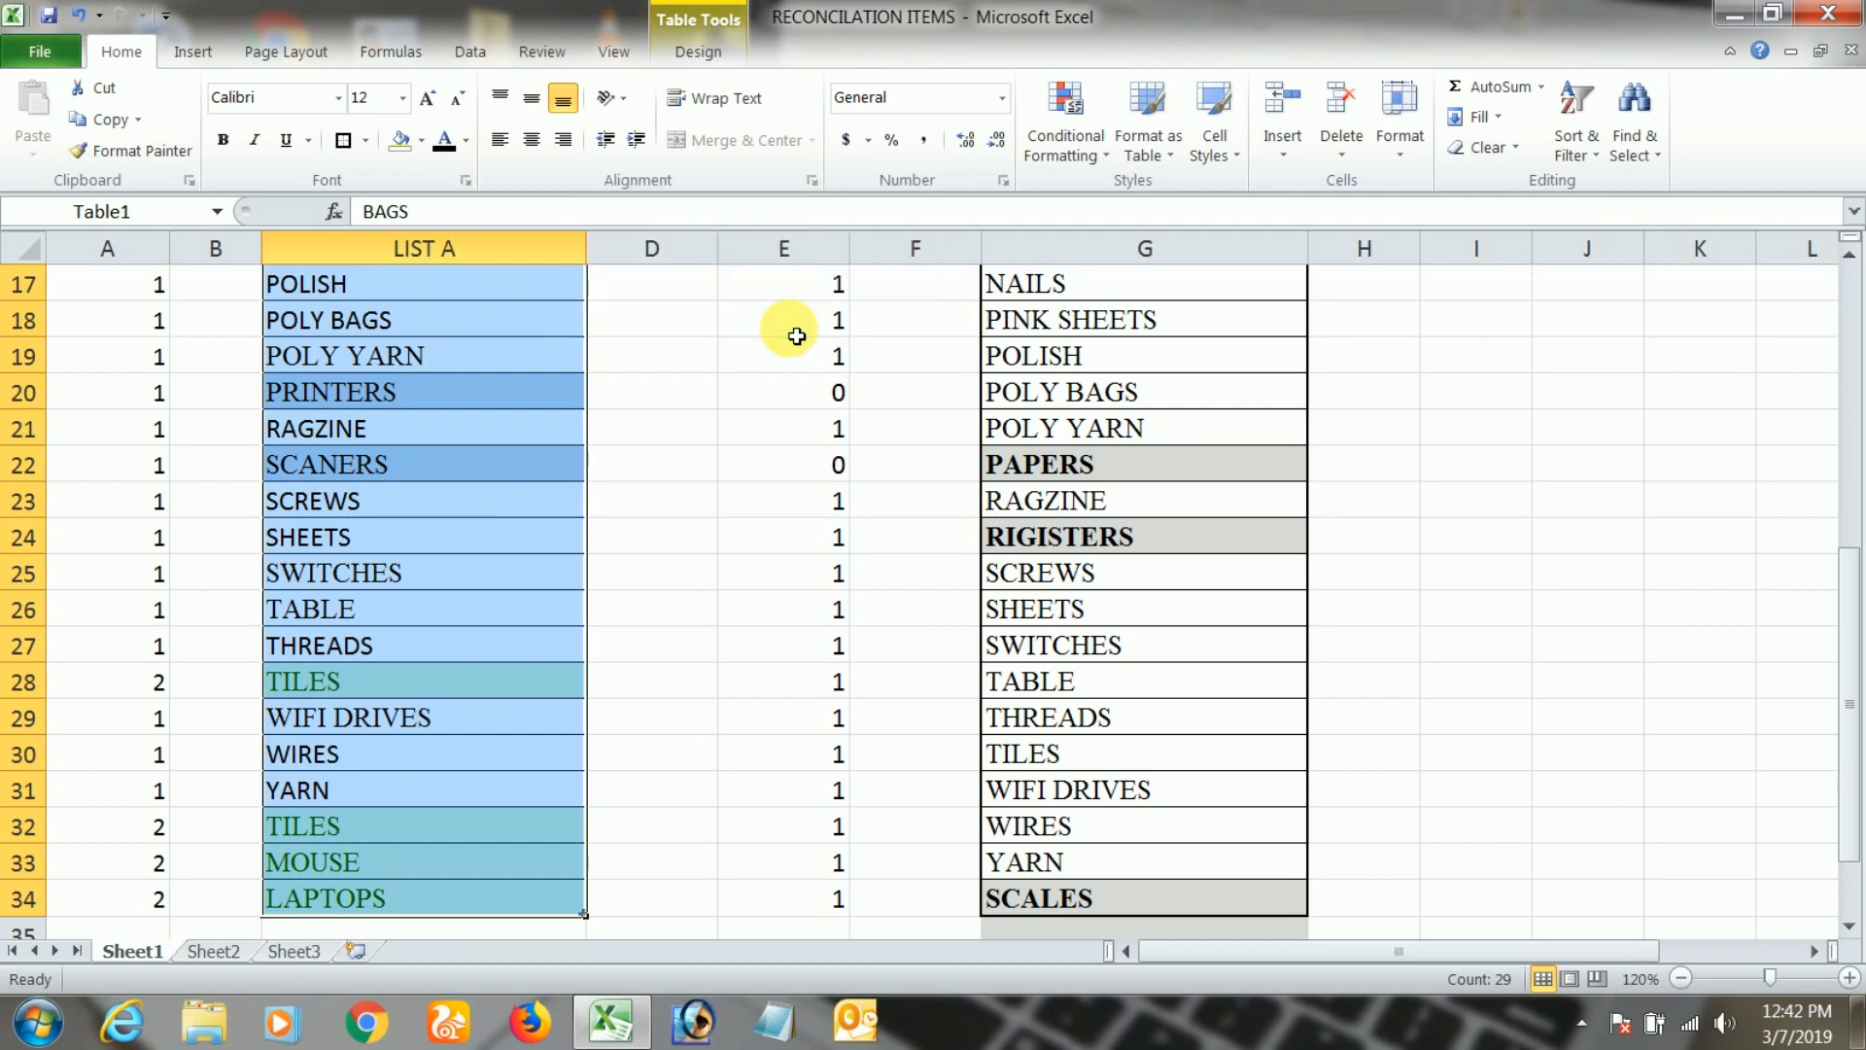
pyautogui.click(530, 493)
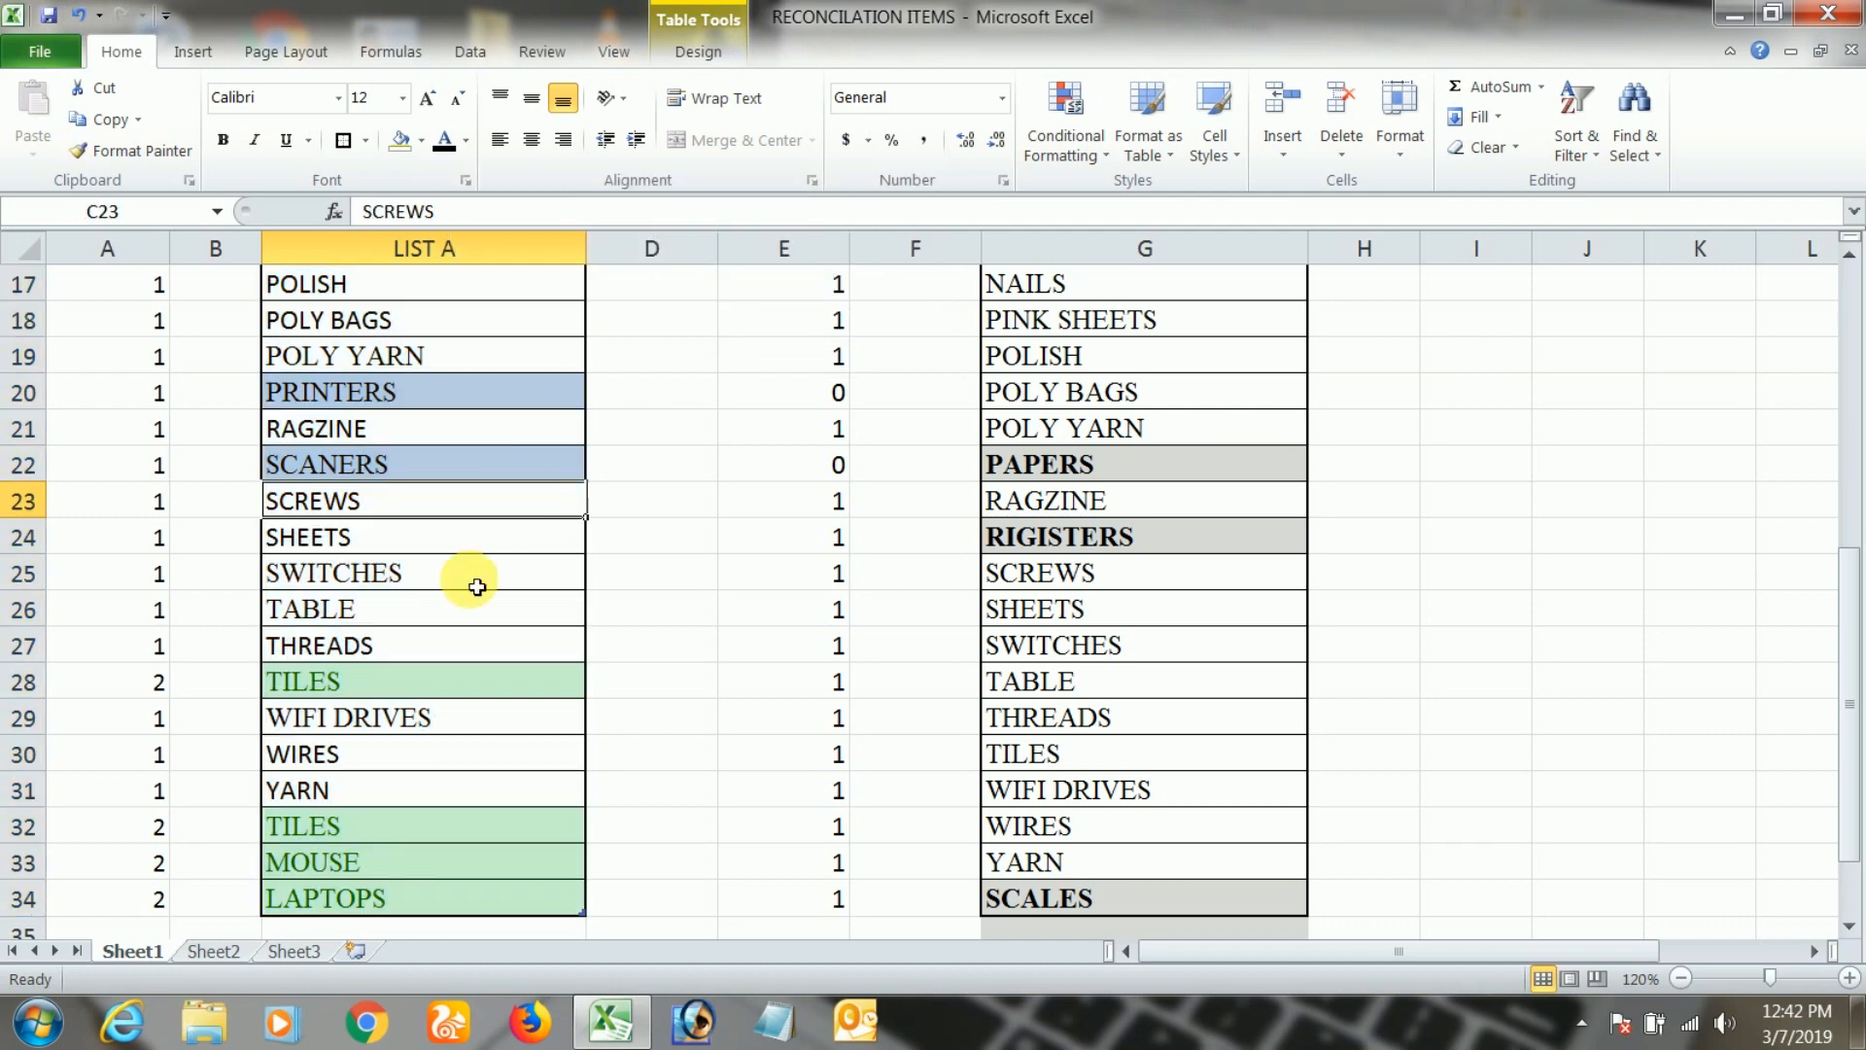
# Review LIST A from row 32 up to its first item, checking which entries are highlighted as duplicates
pyautogui.click(325, 825)
pyautogui.press('Up')
pyautogui.press('Up')
pyautogui.press('Up')
pyautogui.press('Up')
pyautogui.press('Up')
pyautogui.press('Up')
pyautogui.press('Up')
pyautogui.press('Up')
pyautogui.press('Up')
pyautogui.press('Up')
pyautogui.press('Up')
pyautogui.press('Up')
pyautogui.press('Up')
pyautogui.press('Up')
pyautogui.press('Up')
pyautogui.press('Up')
pyautogui.press('Up')
pyautogui.press('Up')
pyautogui.press('Up')
pyautogui.press('Up')
pyautogui.press('Up')
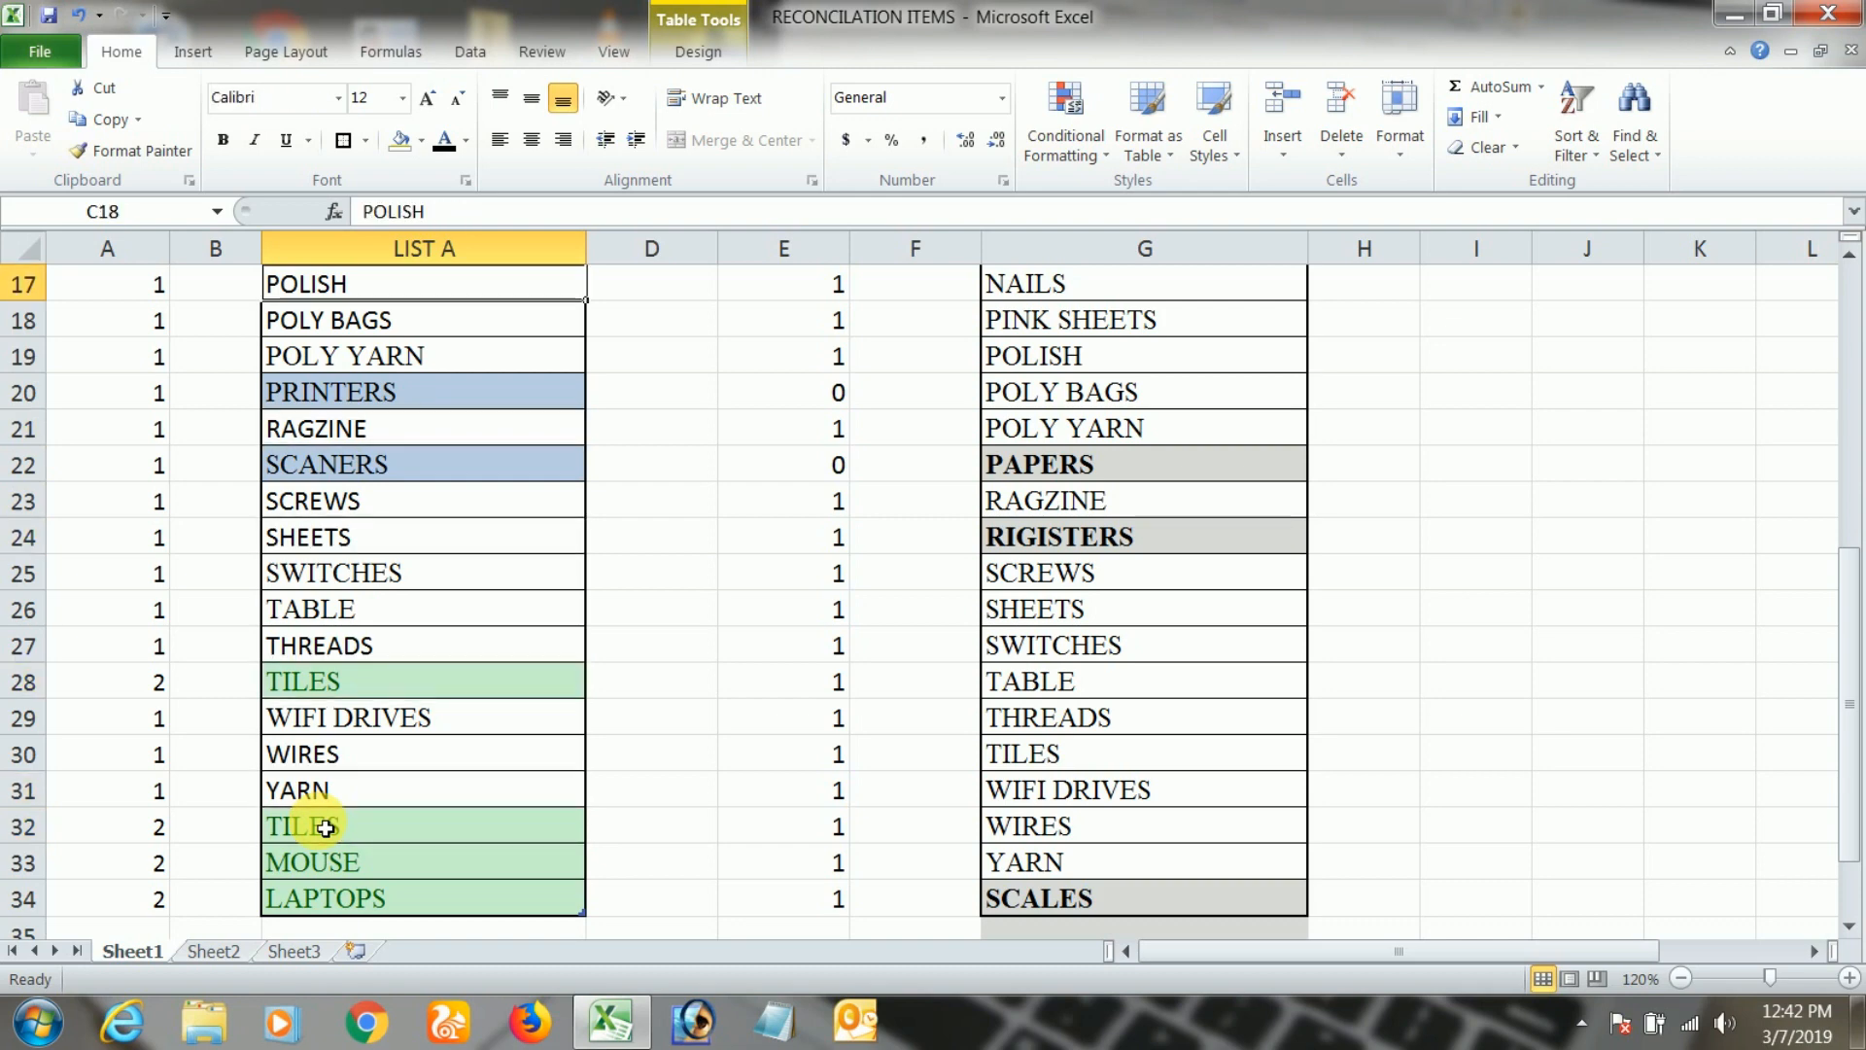
pyautogui.press('Up')
pyautogui.press('Up')
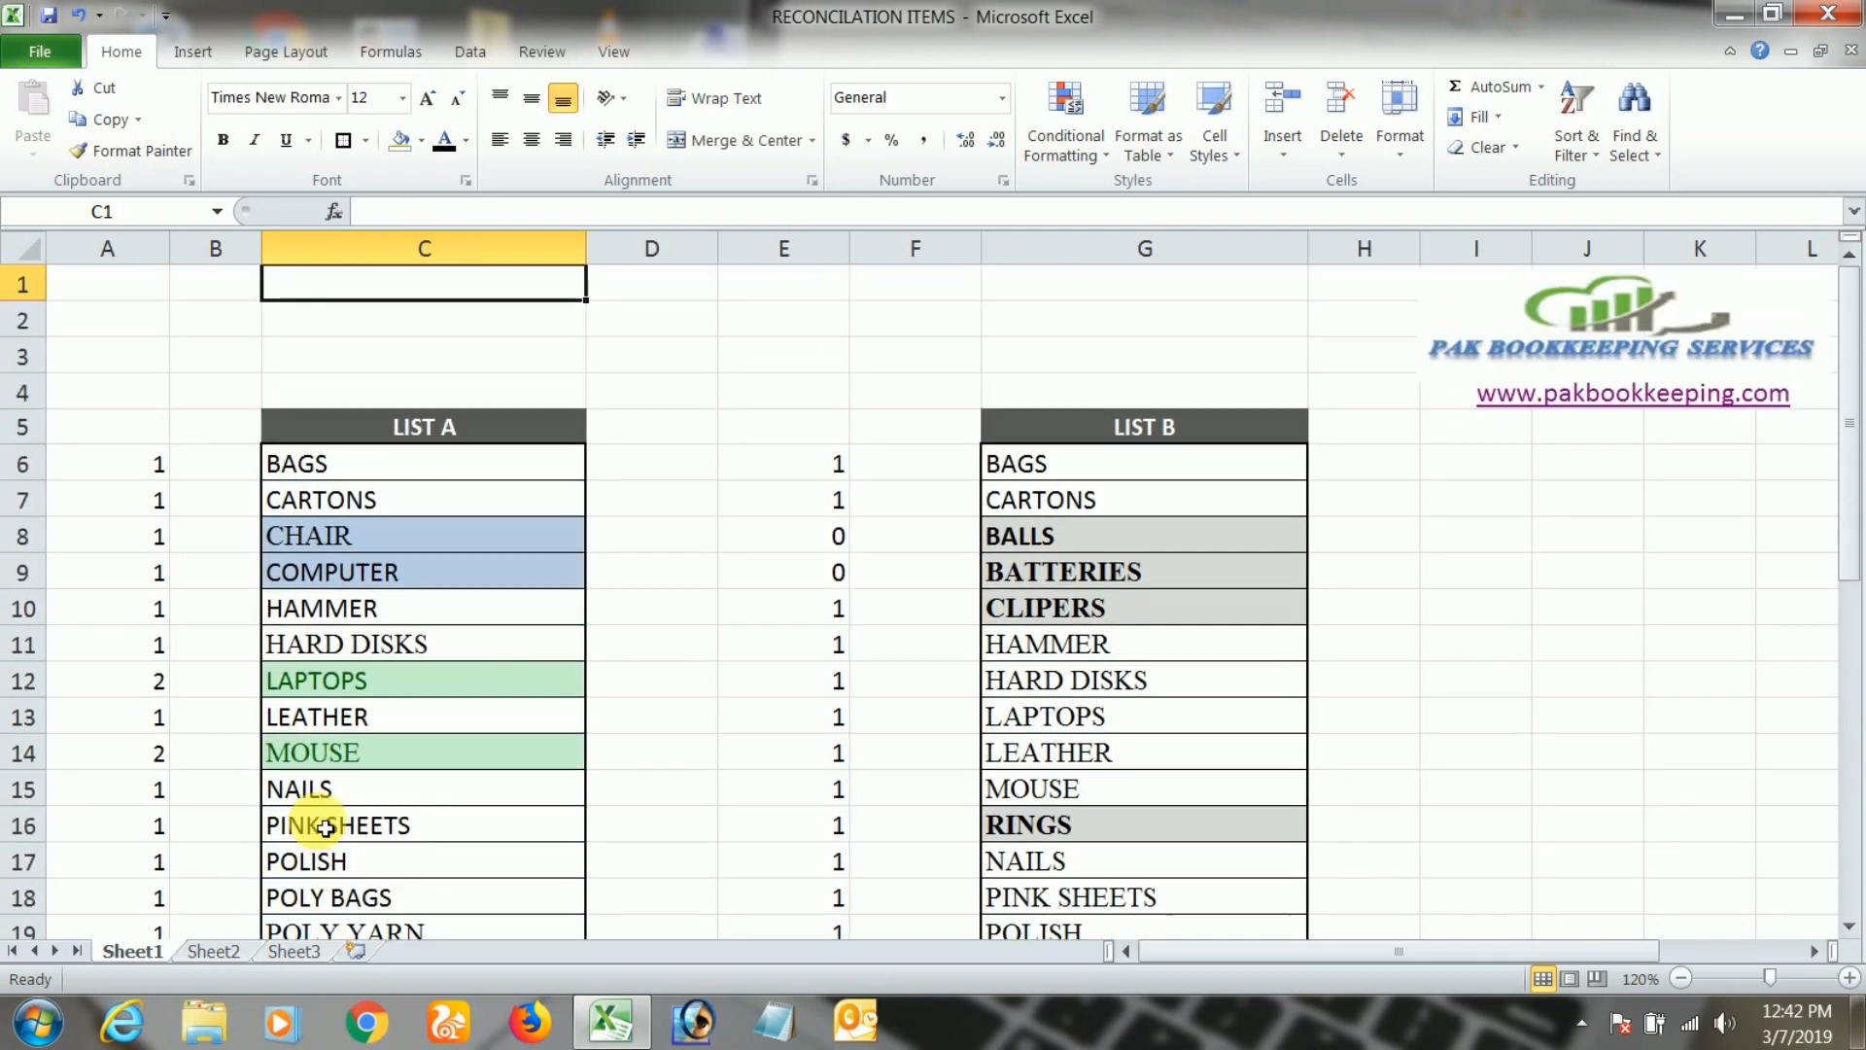
pyautogui.press('Down')
pyautogui.press('Down')
pyautogui.press('Down')
pyautogui.press('Down')
pyautogui.press('Down')
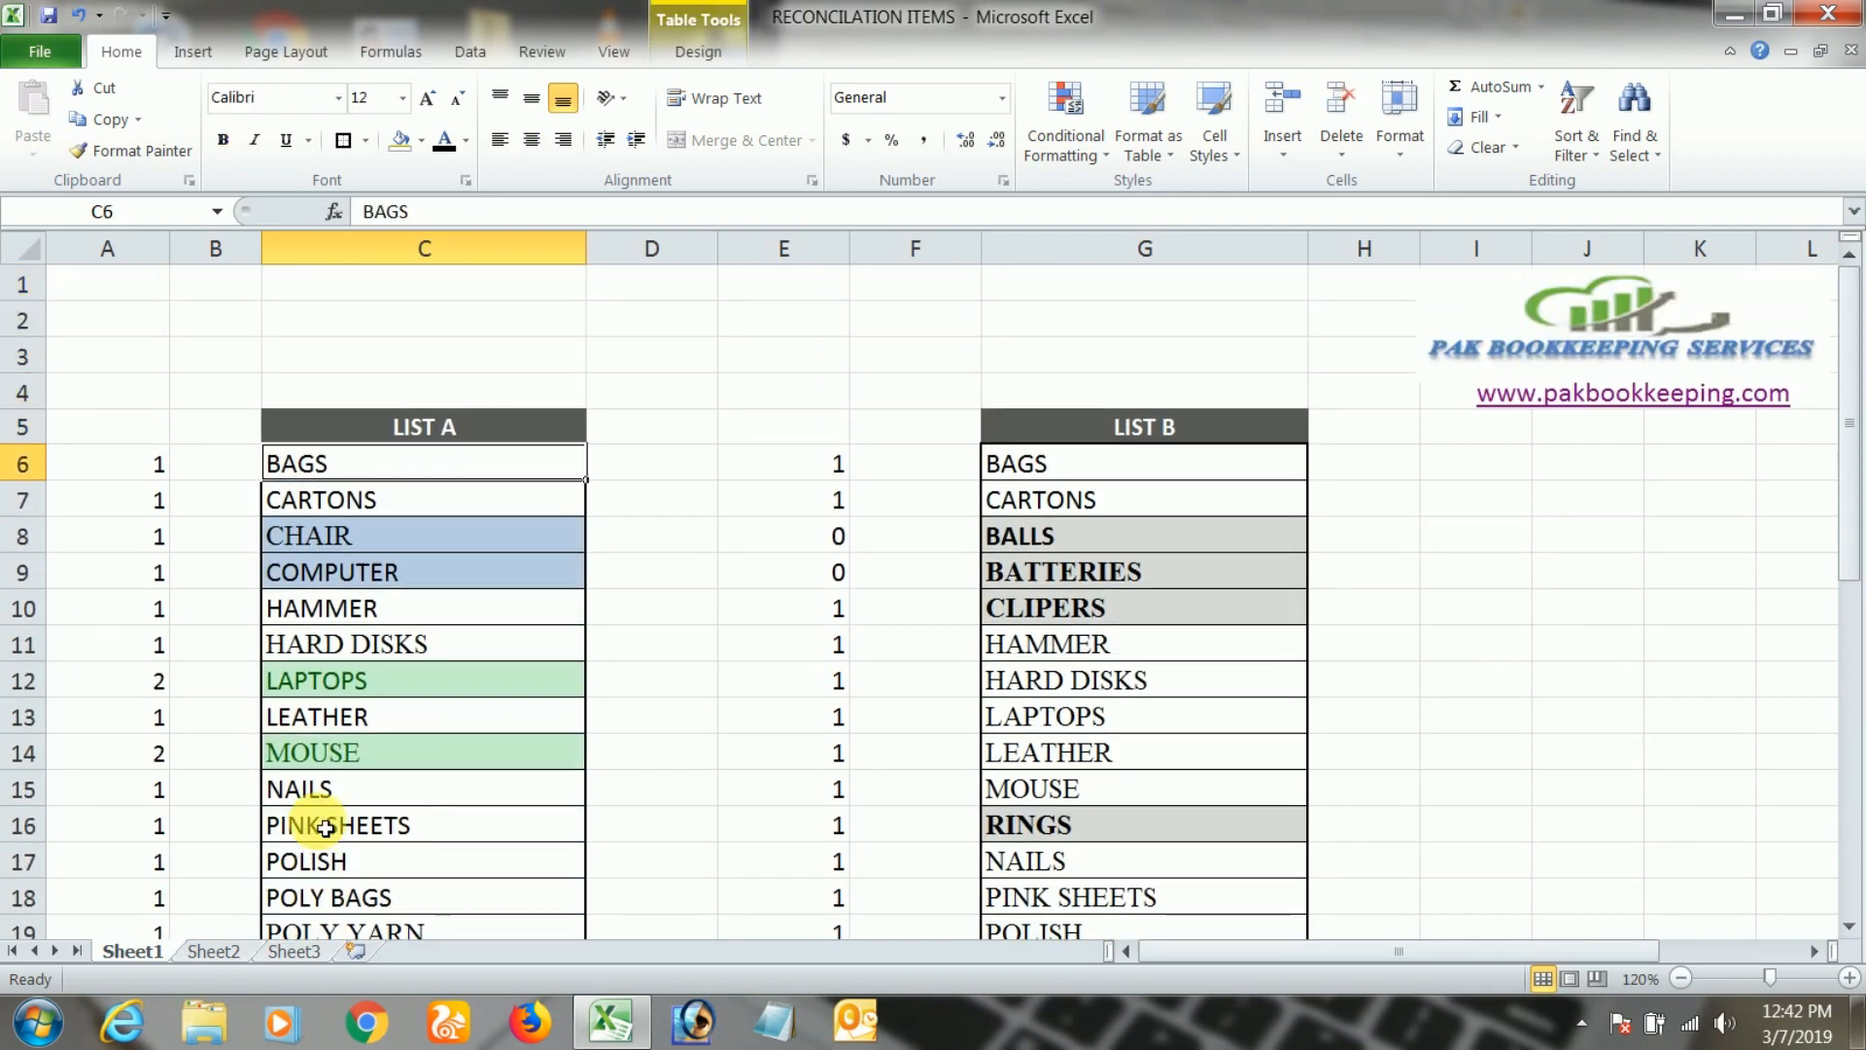